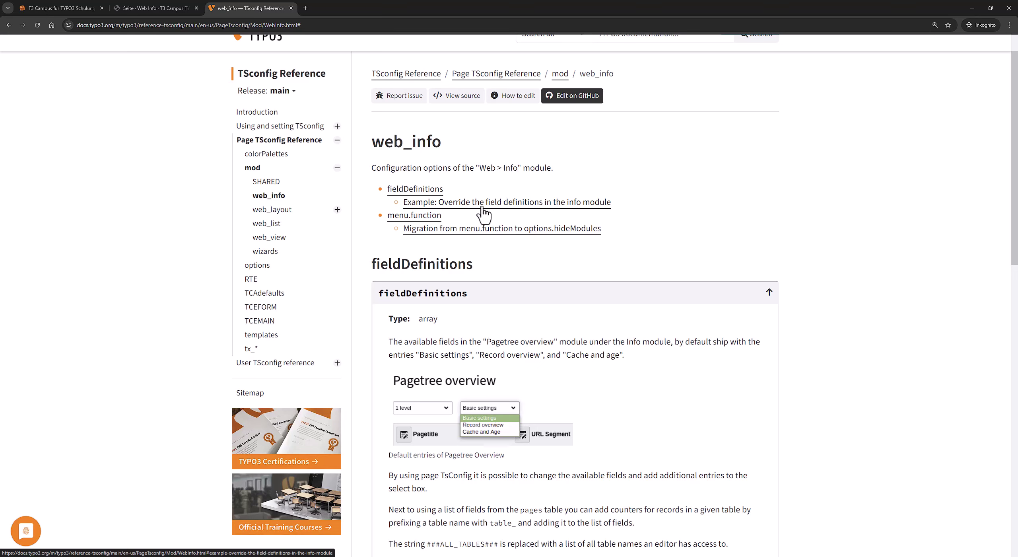
Highlight the documentation passage naming the default overview entries.
scroll(572, 274, "down", 2)
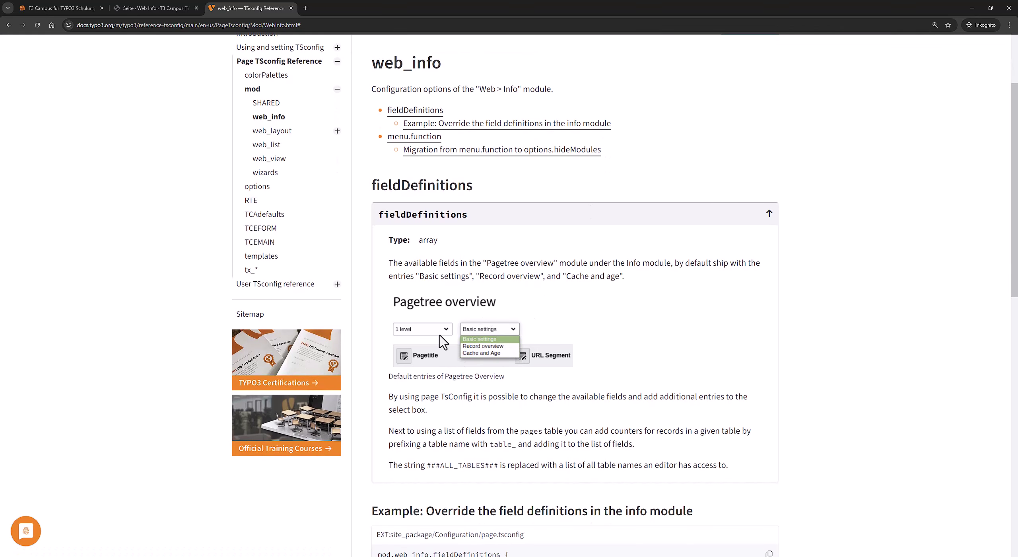
left_click_drag(390, 263, 694, 265)
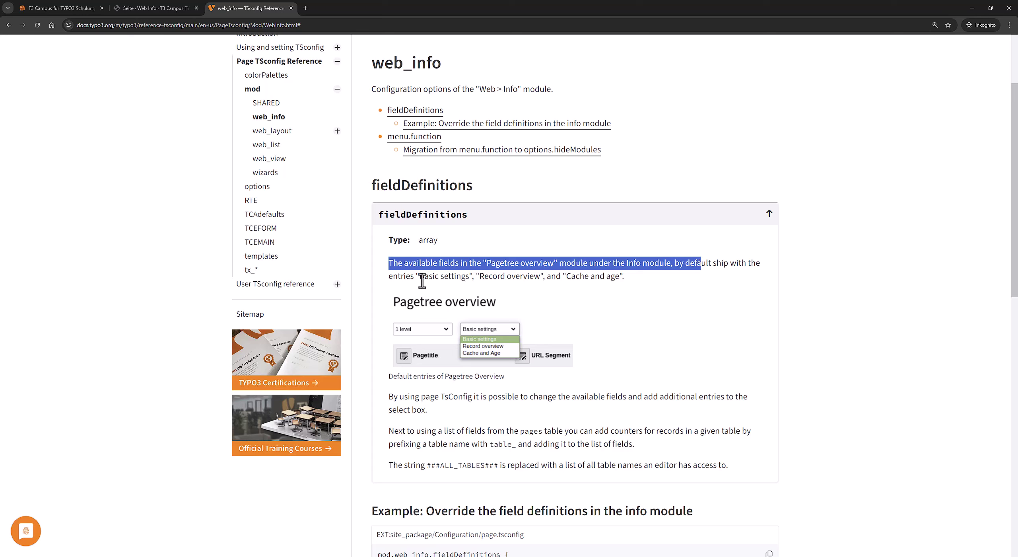
left_click_drag(422, 281, 638, 283)
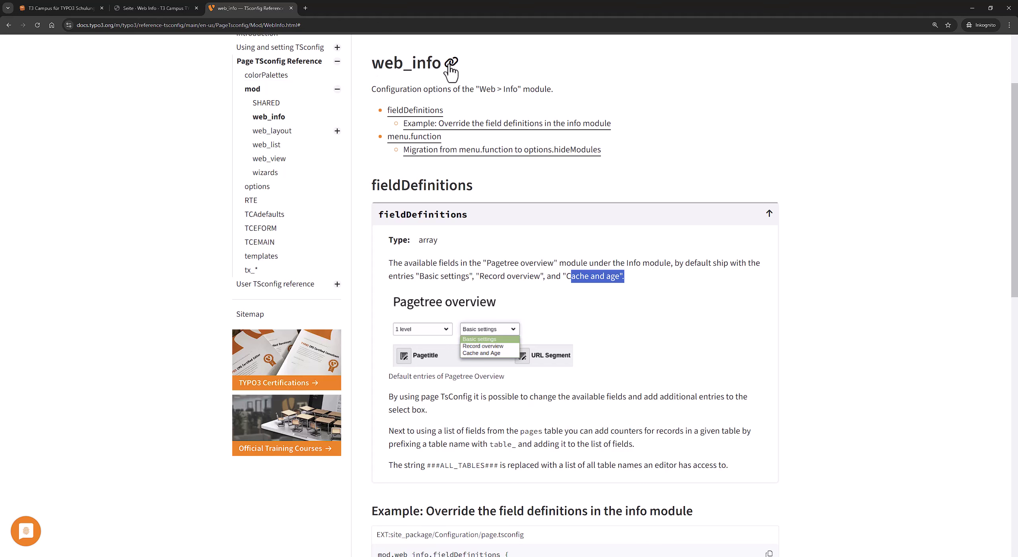
Open Web > Info for the Web Info page and review the overview types, keeping Basiseinstellungen.
left_click(128, 8)
left_click(73, 112)
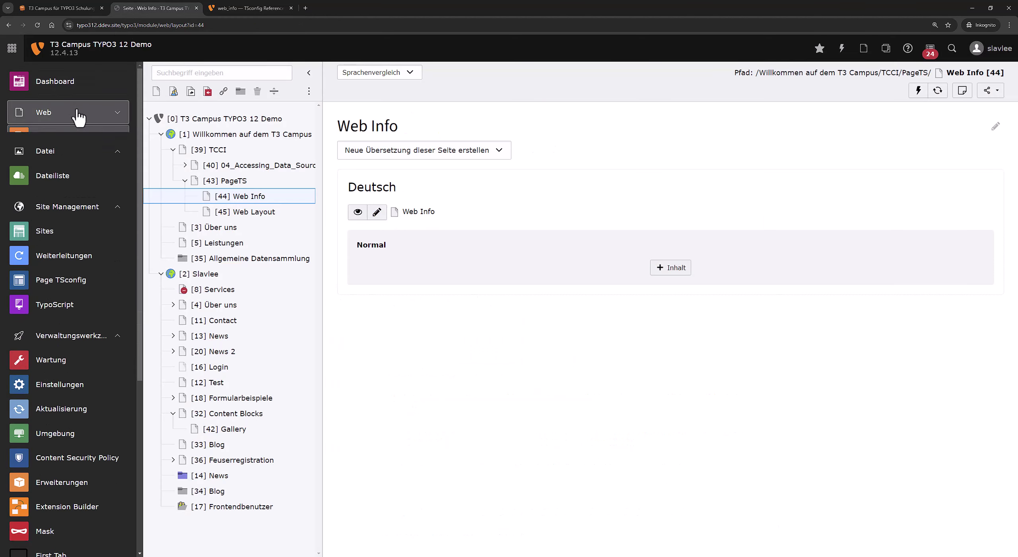
left_click(73, 113)
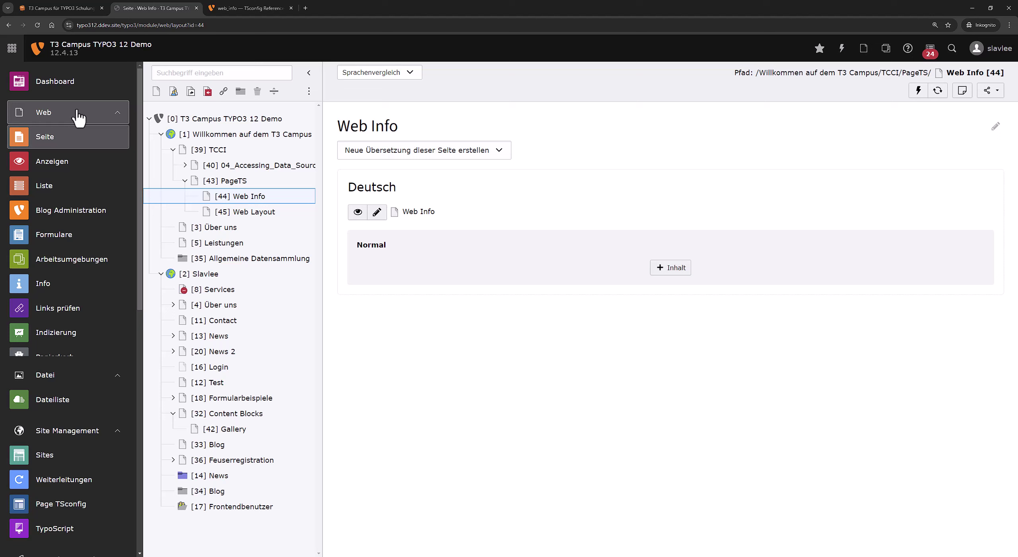
left_click(56, 285)
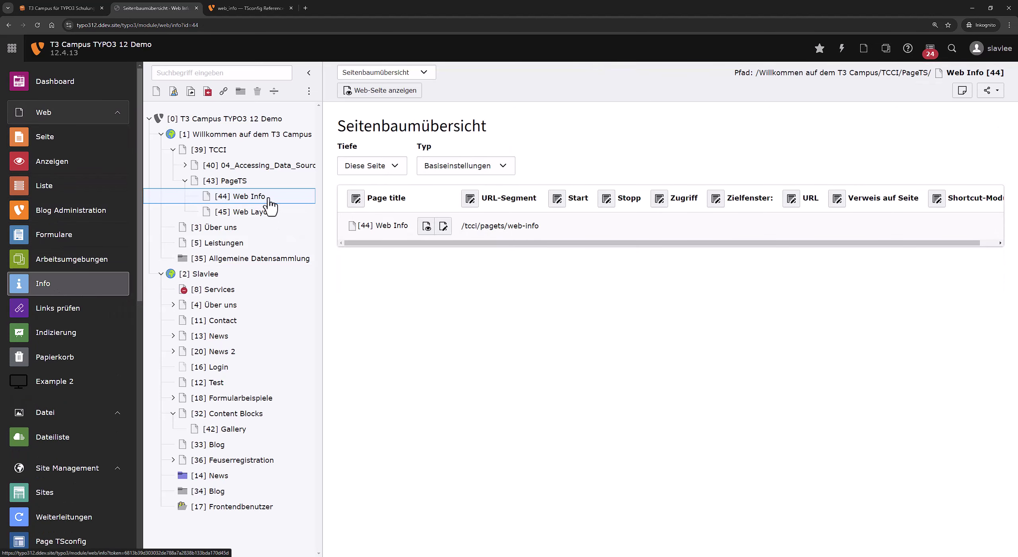
left_click(456, 167)
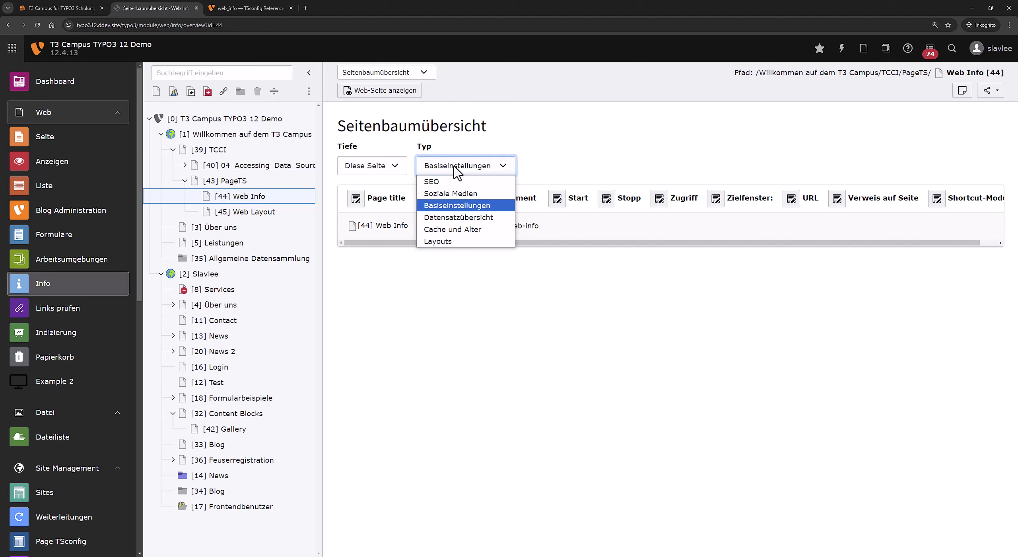
left_click(456, 165)
Compare the docs with the overview type list again, leaving the type unchanged.
left_click(262, 7)
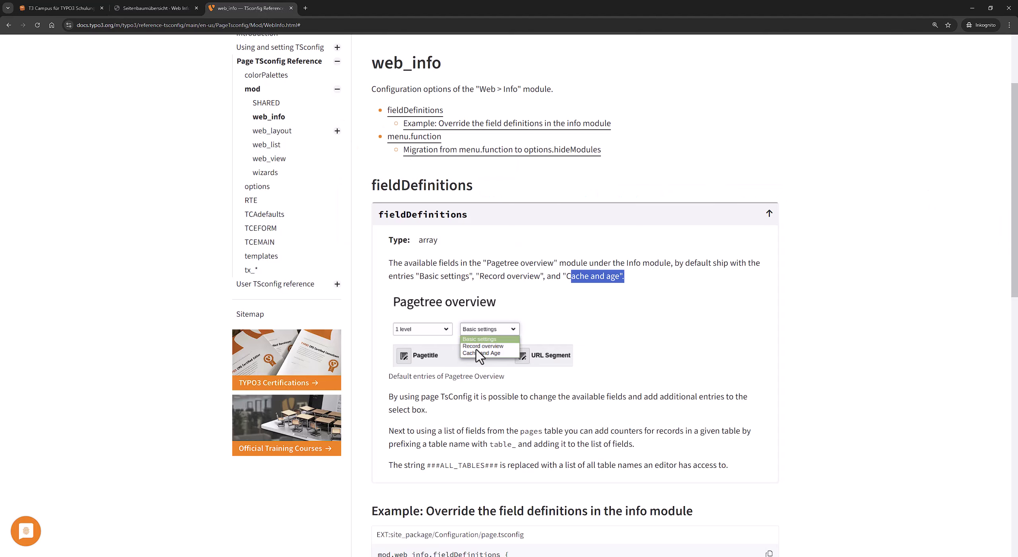
left_click(165, 8)
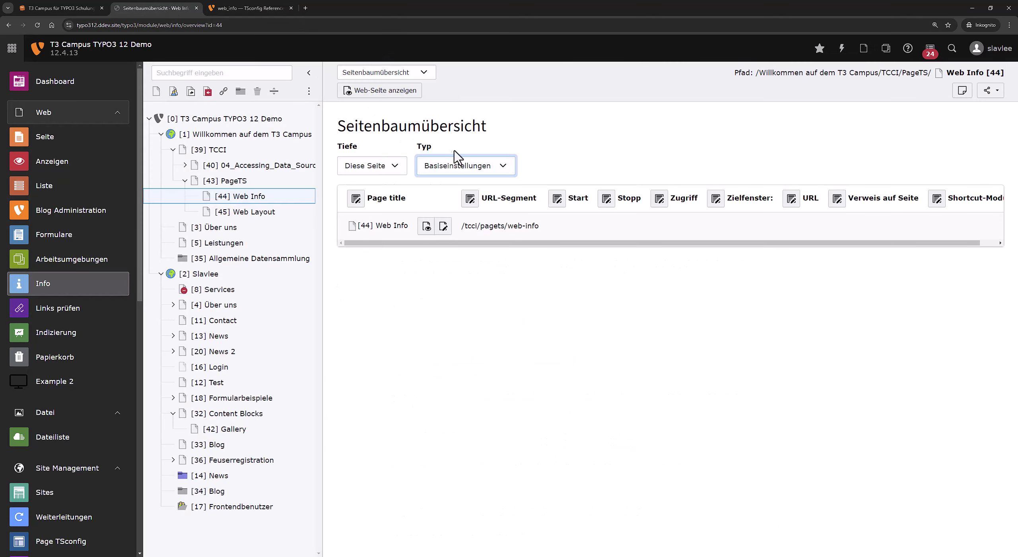
left_click(473, 167)
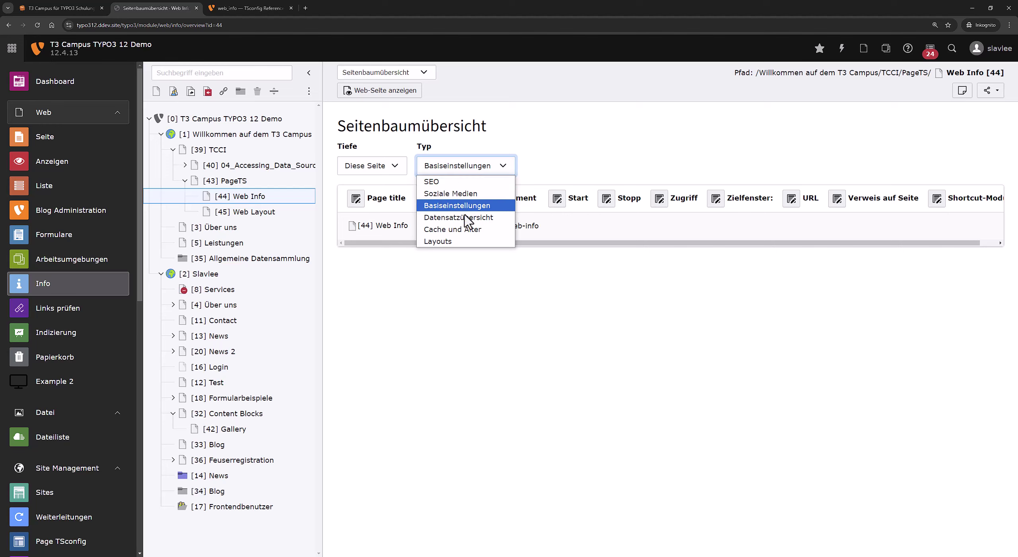
left_click(613, 142)
left_click(246, 8)
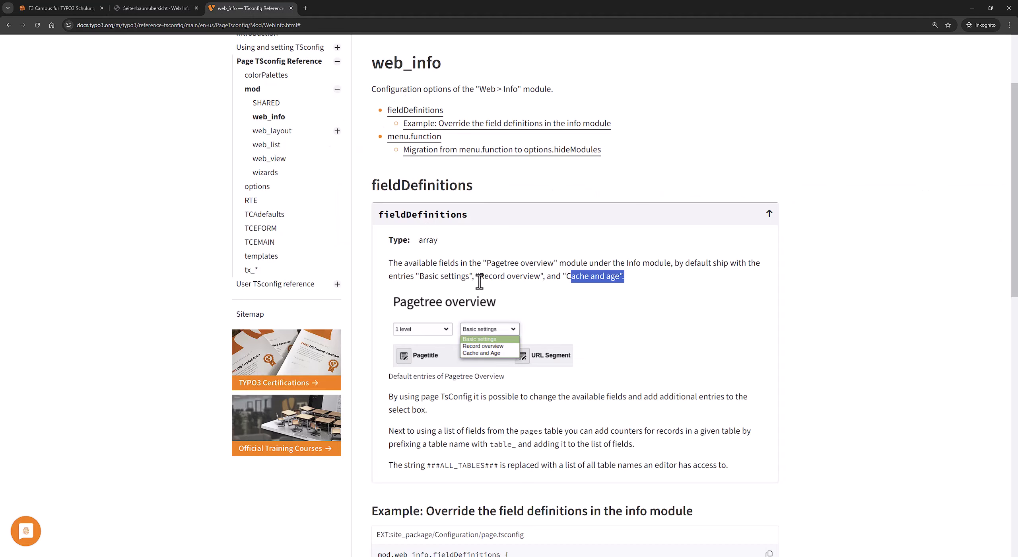
Zoom into the TSconfig docs and copy the fieldDefinitions example code block.
key("ctrl+plus")
scroll(484, 298, "down", 5)
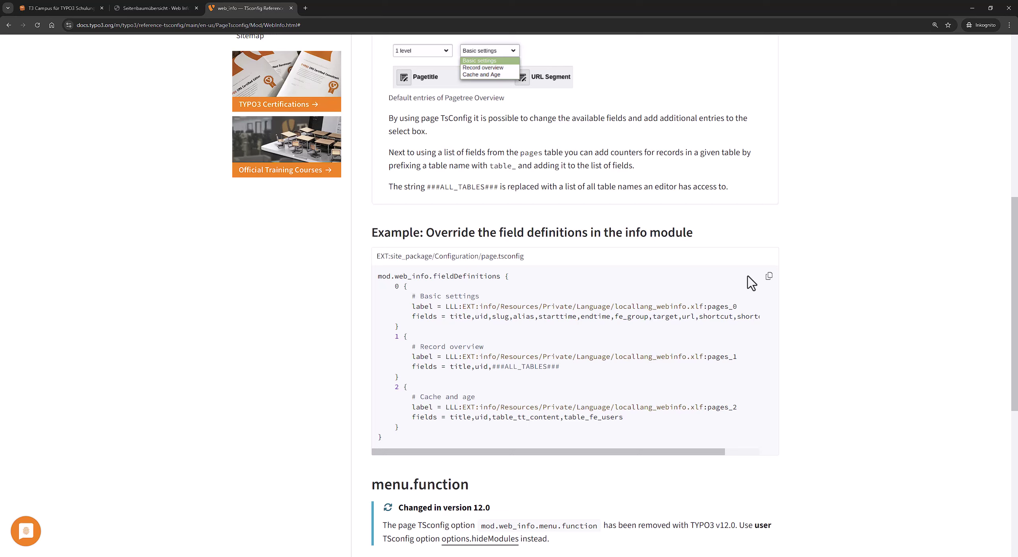
left_click(768, 277)
left_click(169, 8)
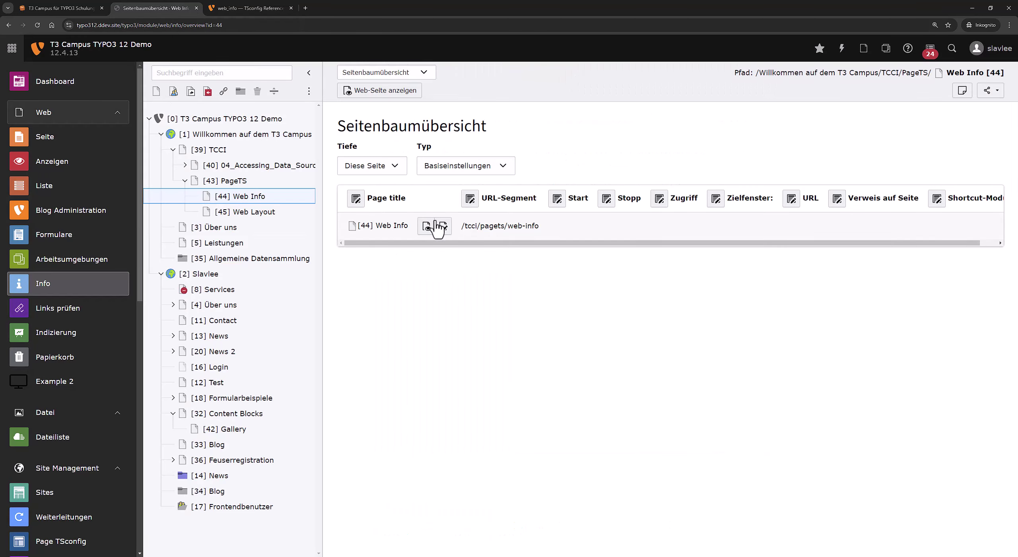
Cycle the overview type through SEO, Datensatzübersicht, Cache und Alter, Layouts and back to SEO.
left_click(460, 167)
left_click(433, 190)
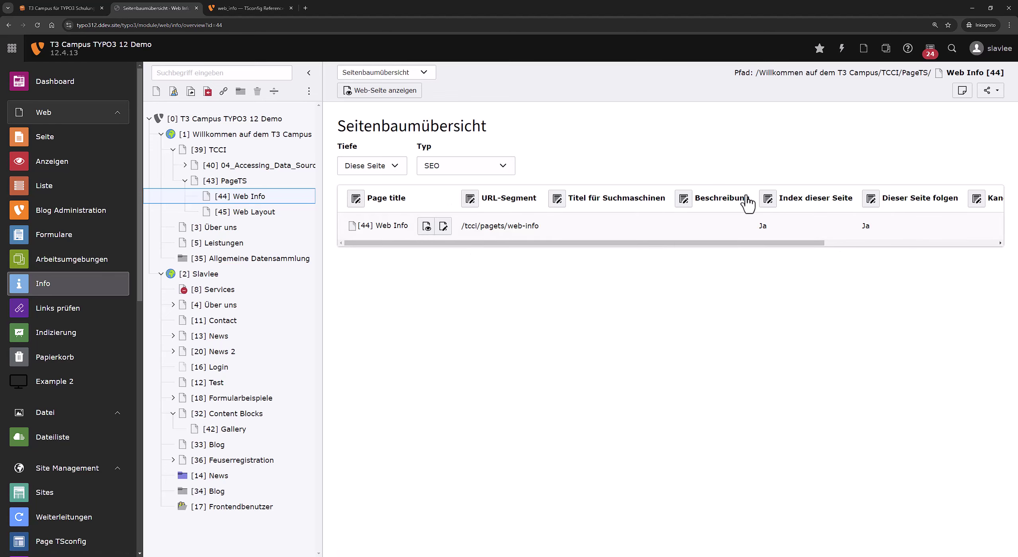
left_click(487, 166)
left_click(469, 194)
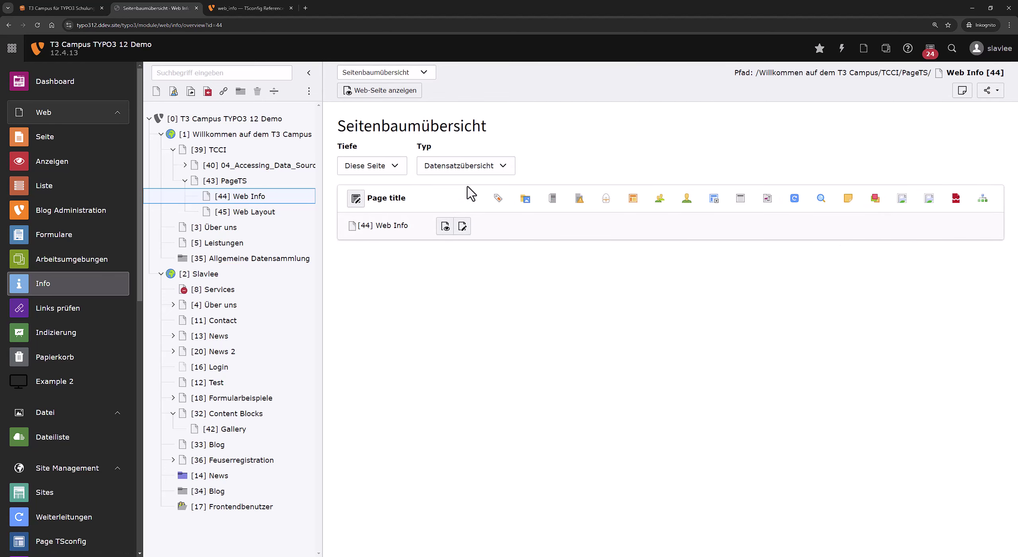
left_click(467, 166)
left_click(465, 229)
left_click(469, 169)
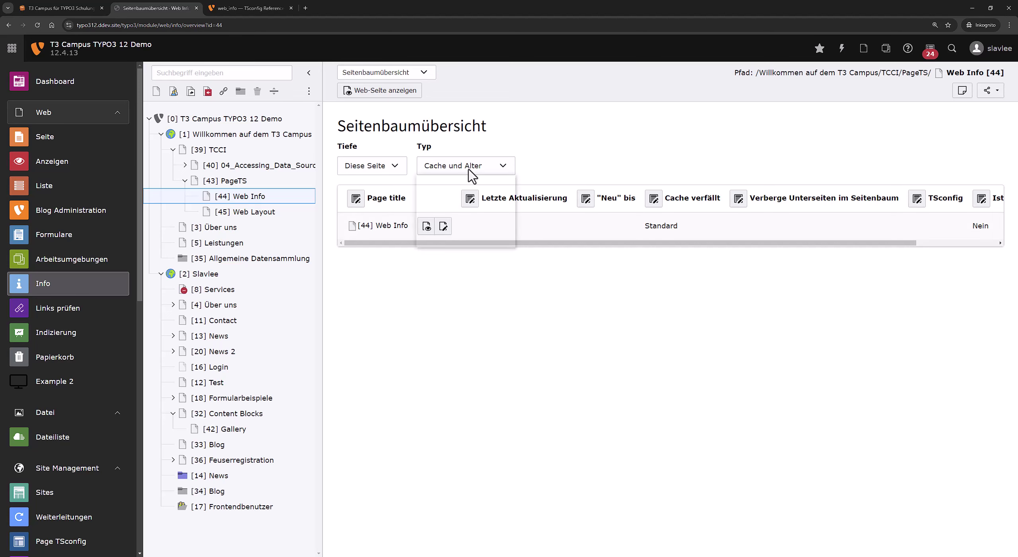
left_click(462, 241)
left_click(474, 169)
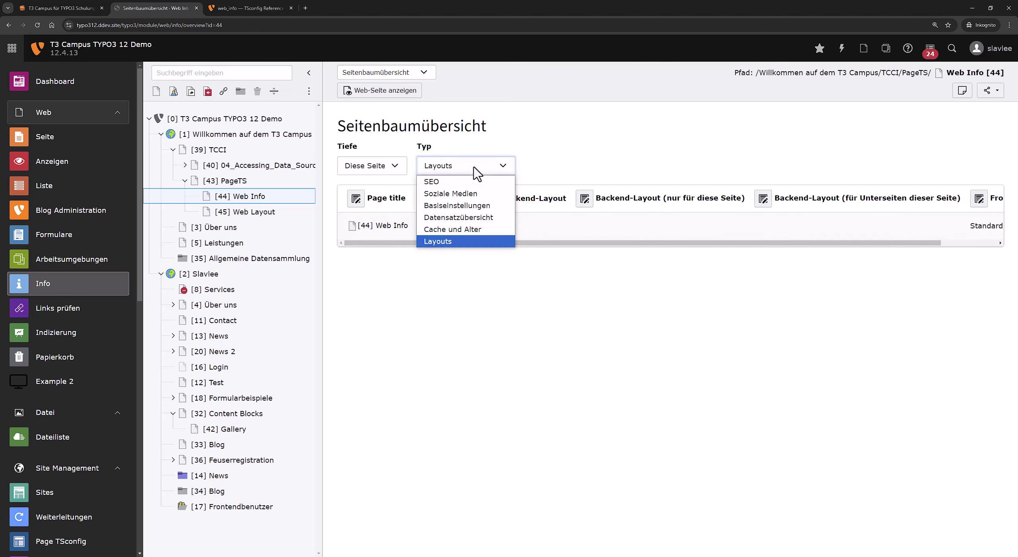
left_click(464, 185)
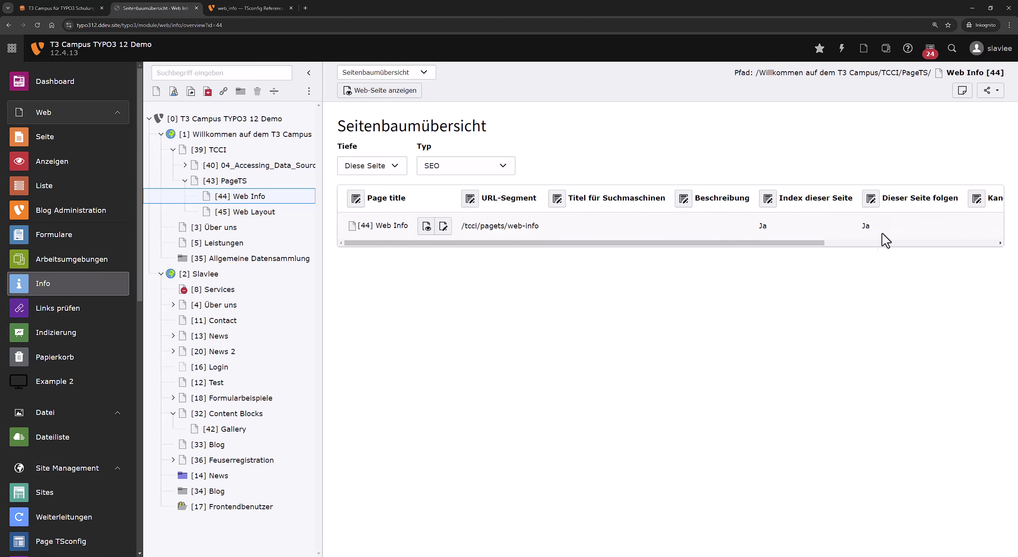
Settle on Cache und Alter and scroll across its cache expiry, last update and TSconfig columns.
left_click_drag(819, 242, 702, 282)
left_click(478, 166)
left_click(476, 229)
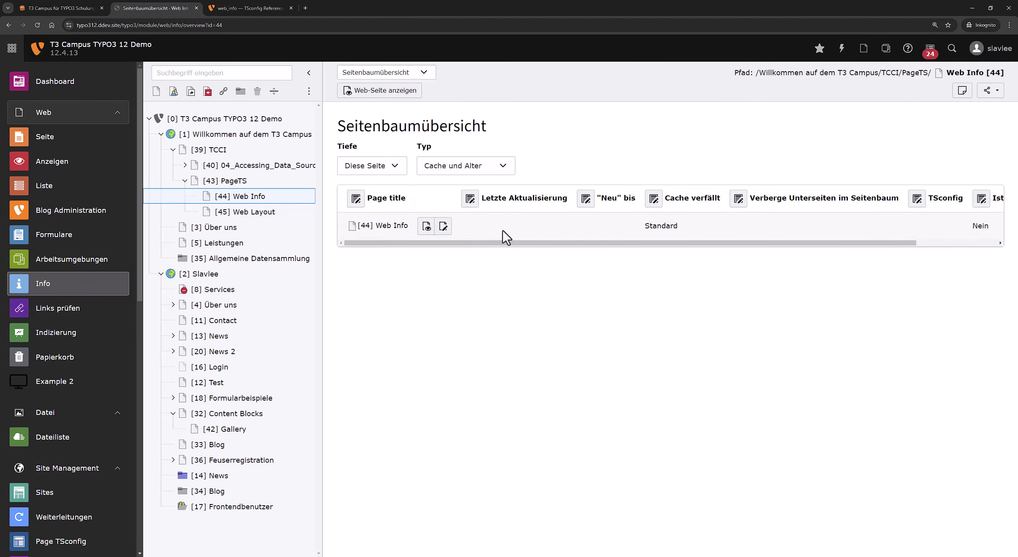
left_click_drag(605, 246, 712, 255)
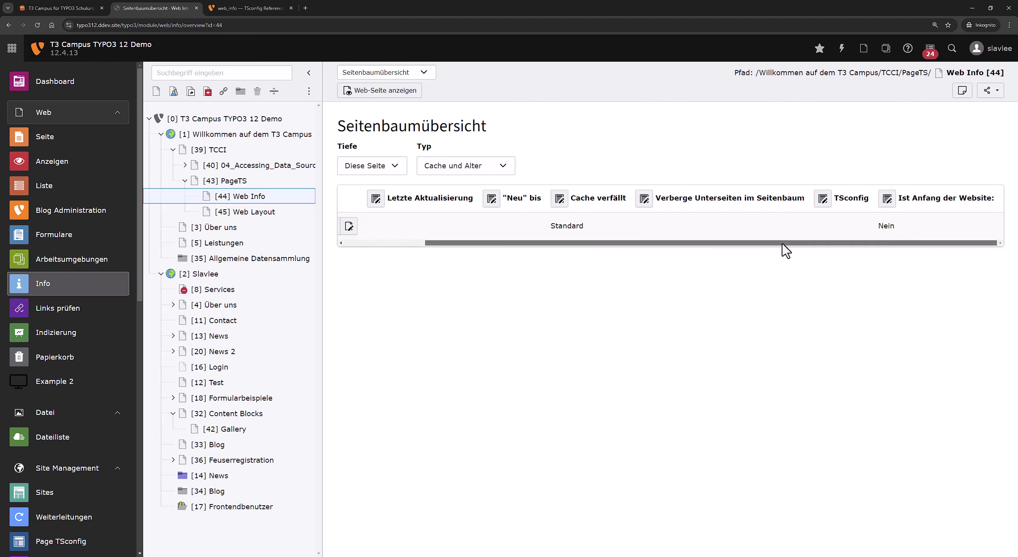
left_click_drag(782, 243, 405, 237)
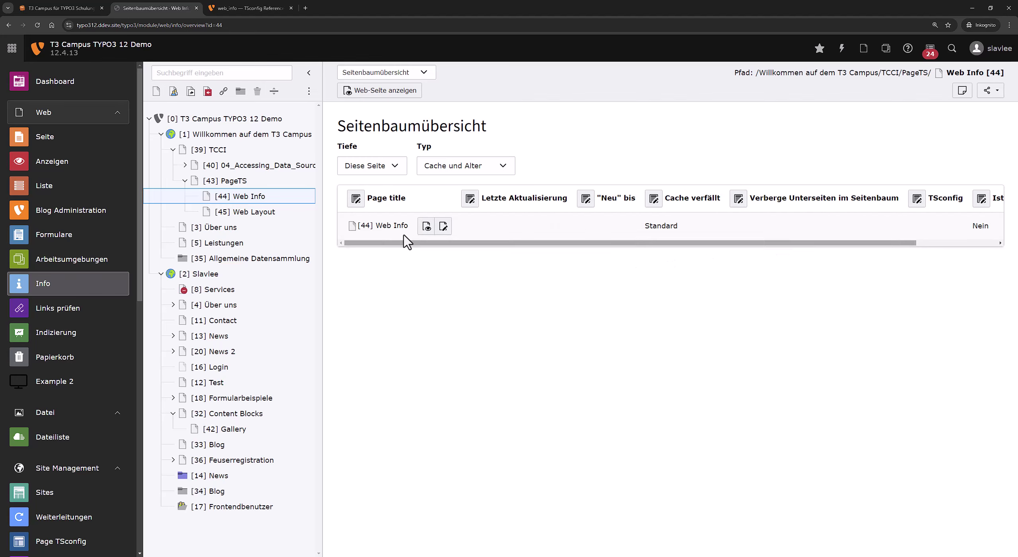
Highlight the Basic settings fields list in the docs and copy the fieldDefinitions example again.
left_click(258, 7)
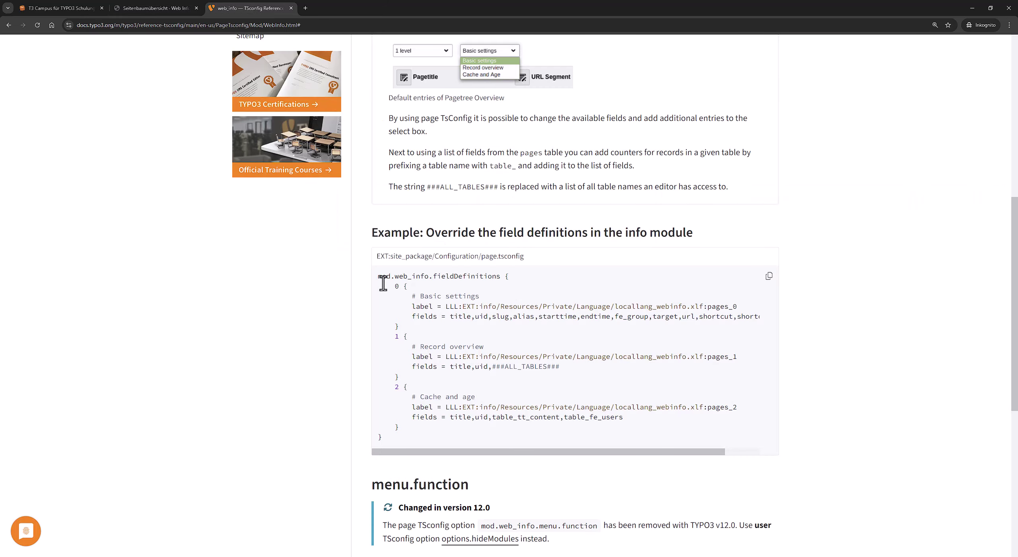
left_click_drag(453, 316, 756, 316)
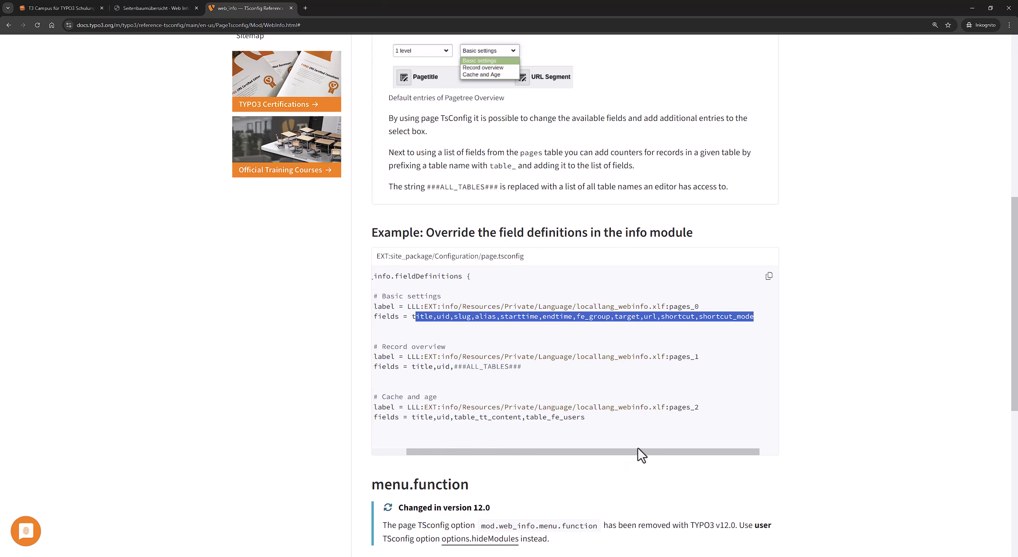
left_click_drag(641, 453, 604, 461)
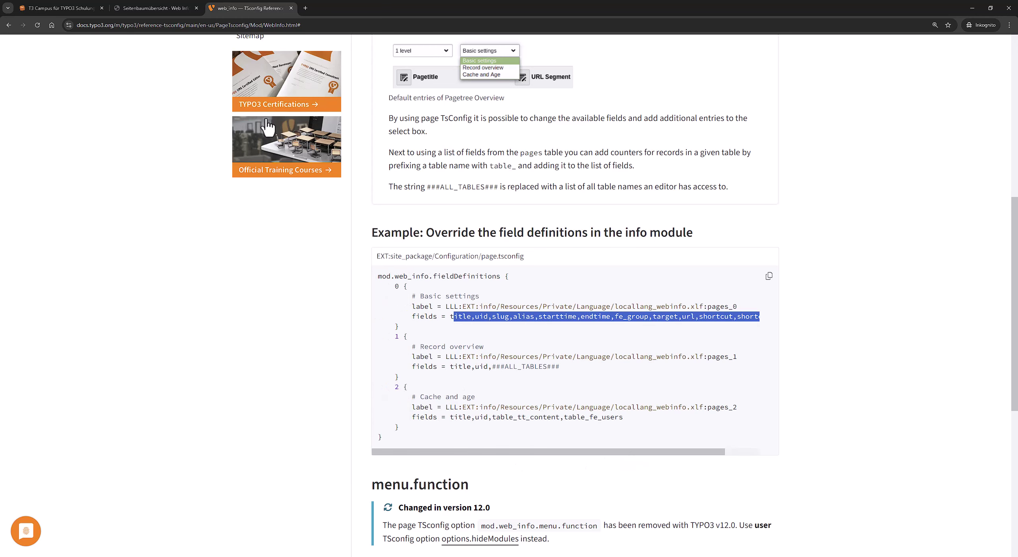
left_click(765, 279)
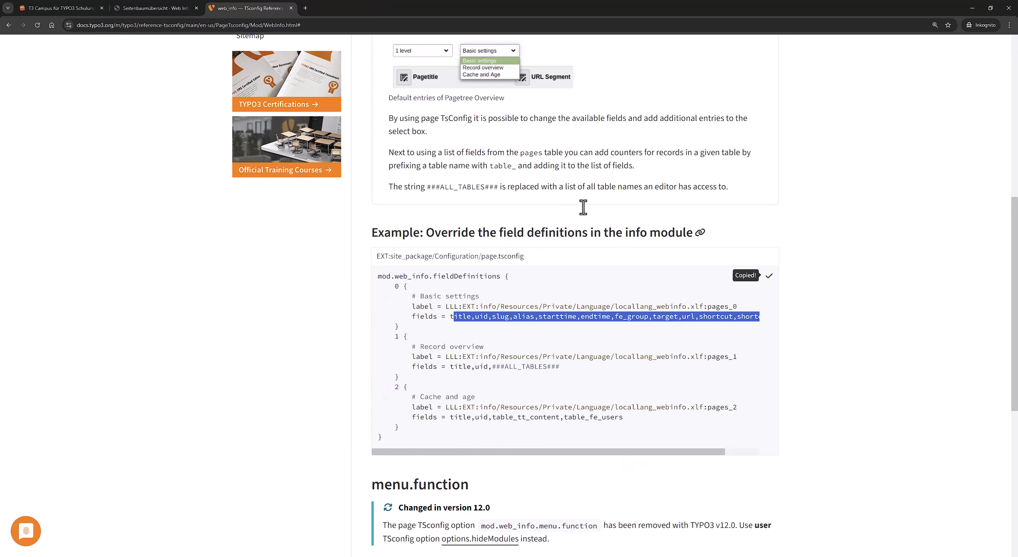
left_click(167, 9)
left_click(454, 166)
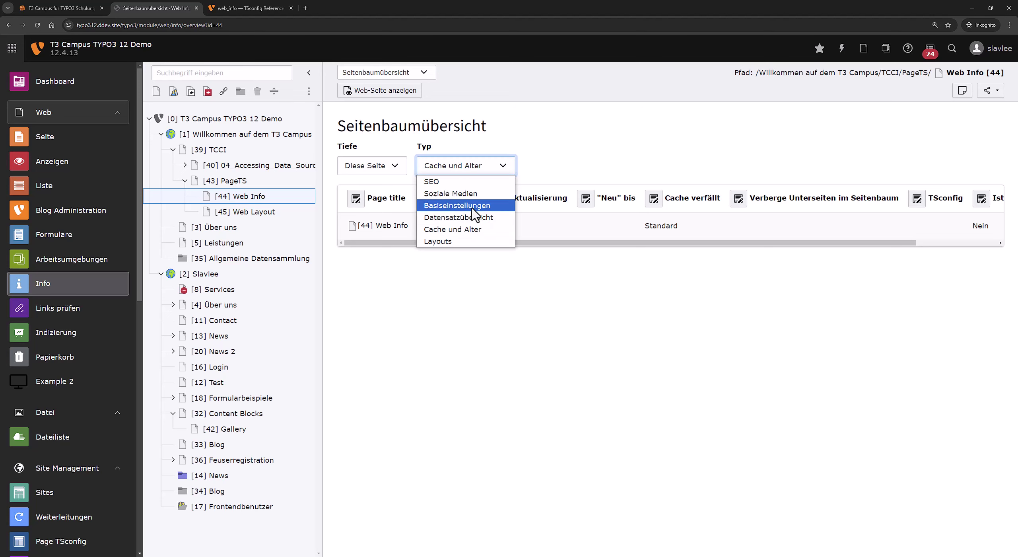
Switch the overview to Basiseinstellungen, scroll its table, and open Web Info in Web > Seite.
left_click(456, 205)
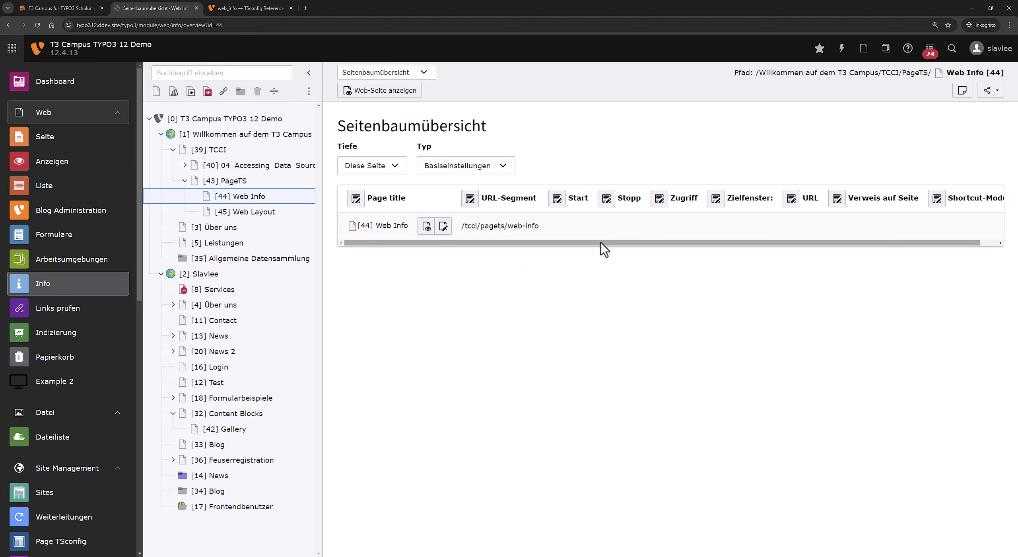
left_click_drag(601, 242, 620, 244)
left_click_drag(724, 246, 707, 252)
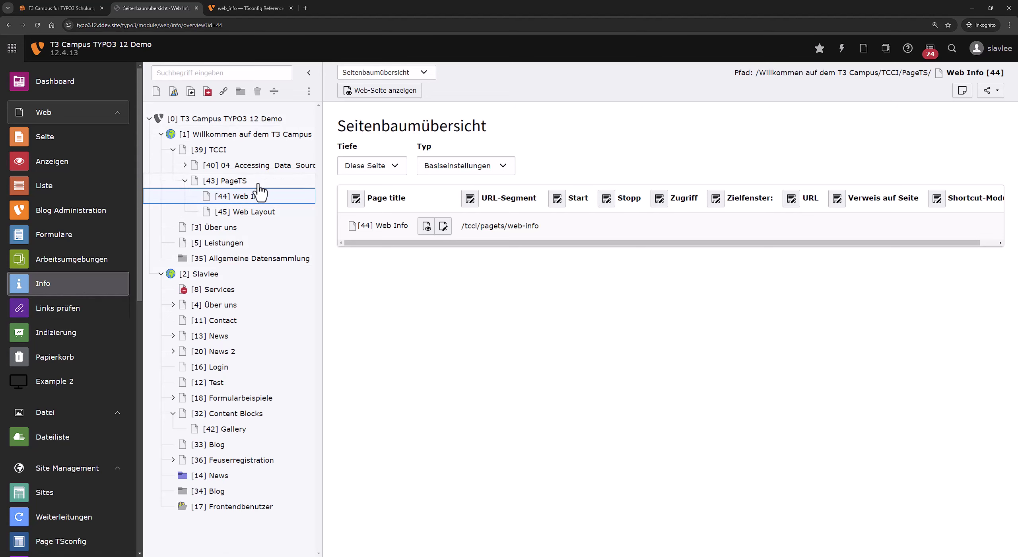
left_click(85, 139)
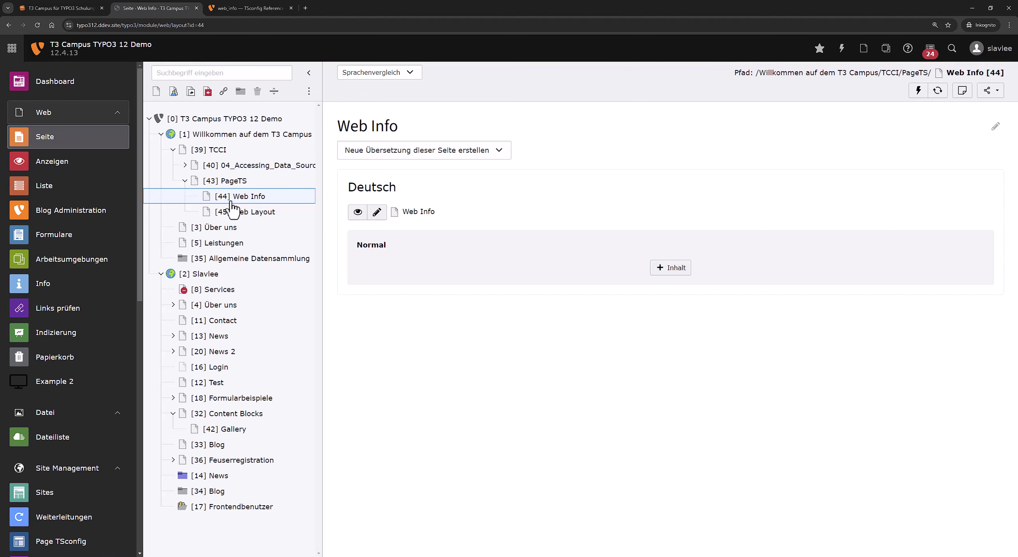
Edit the Web Info page properties and go to the Ressourcen tab's Page TSconfig field.
left_click(243, 196)
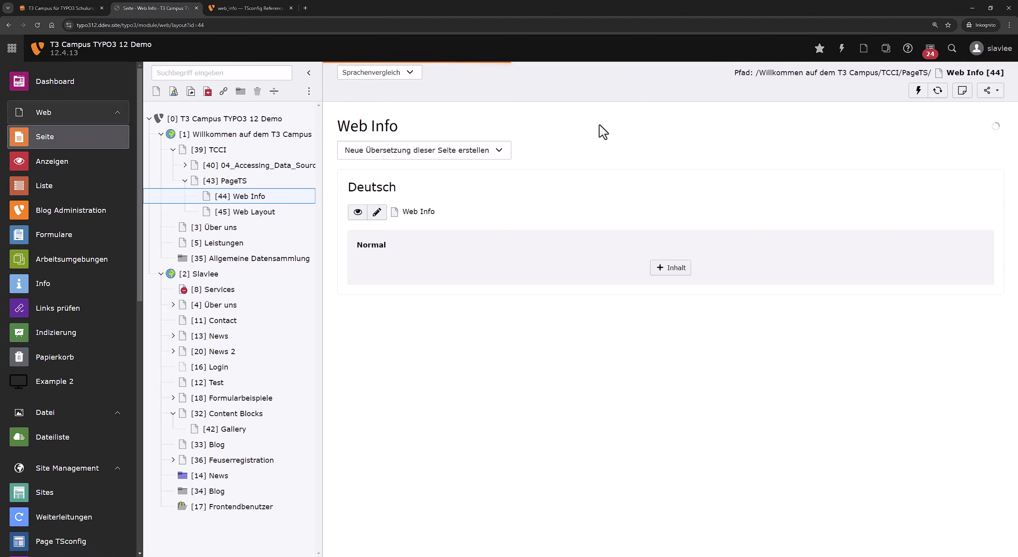
right_click(264, 202)
left_click(314, 232)
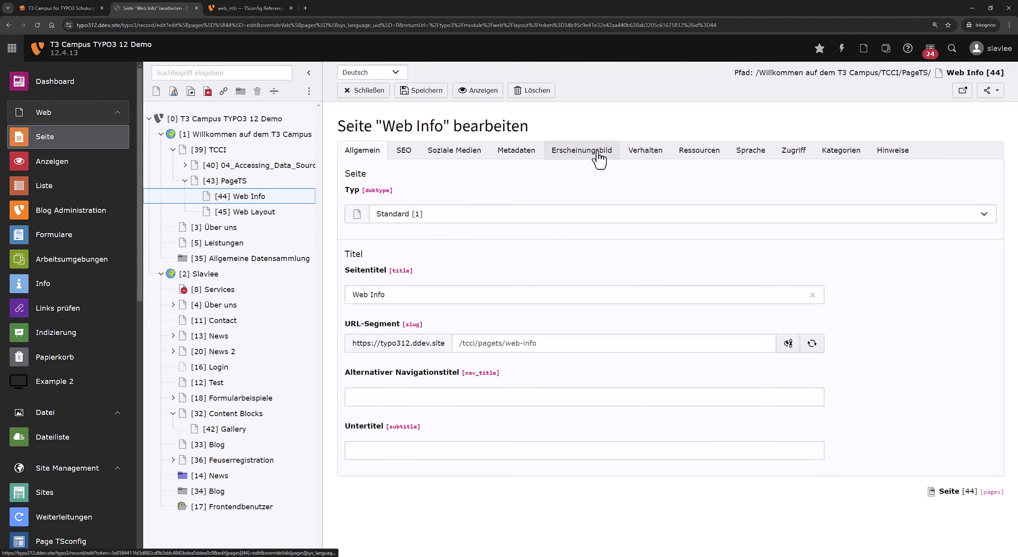
left_click(599, 156)
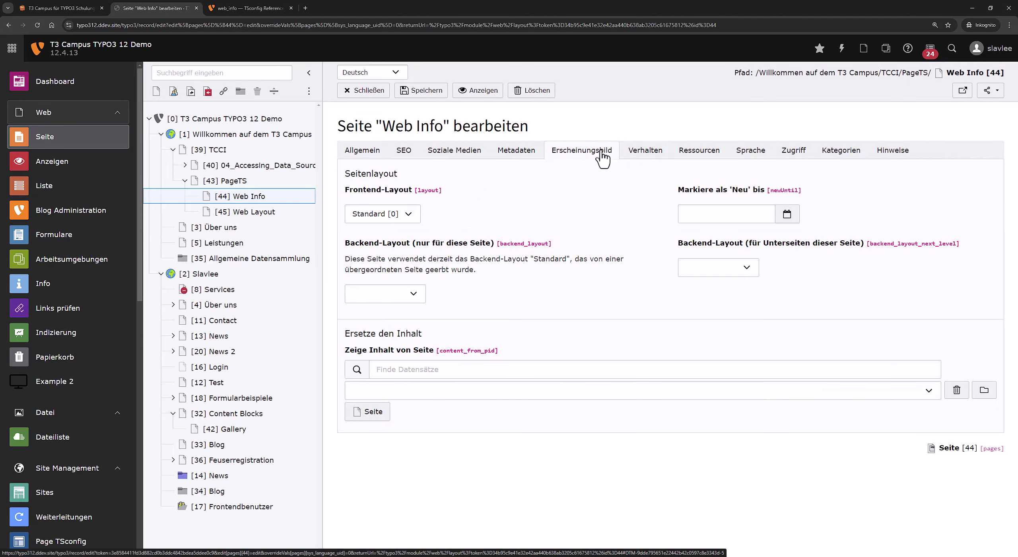
left_click(638, 155)
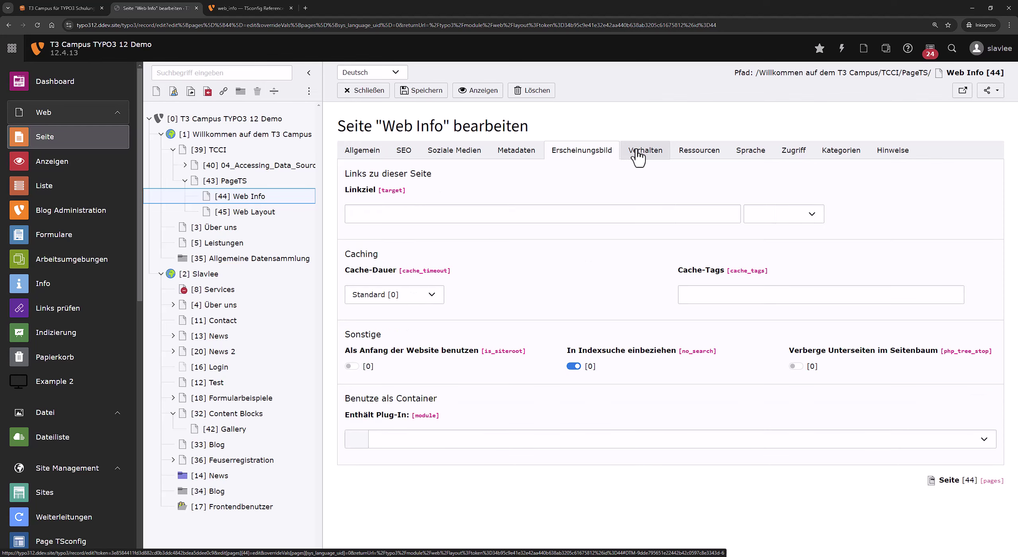
left_click(699, 154)
scroll(541, 374, "down", 1)
scroll(541, 374, "down", 3)
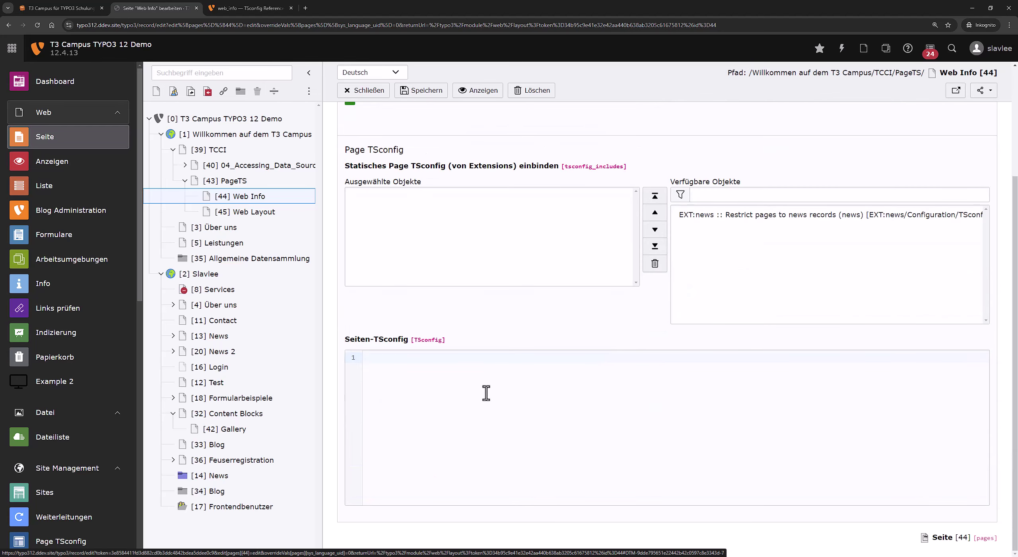
Paste the fieldDefinitions example into Seiten-TSconfig and delete its Record overview and Cache blocks.
left_click(468, 388)
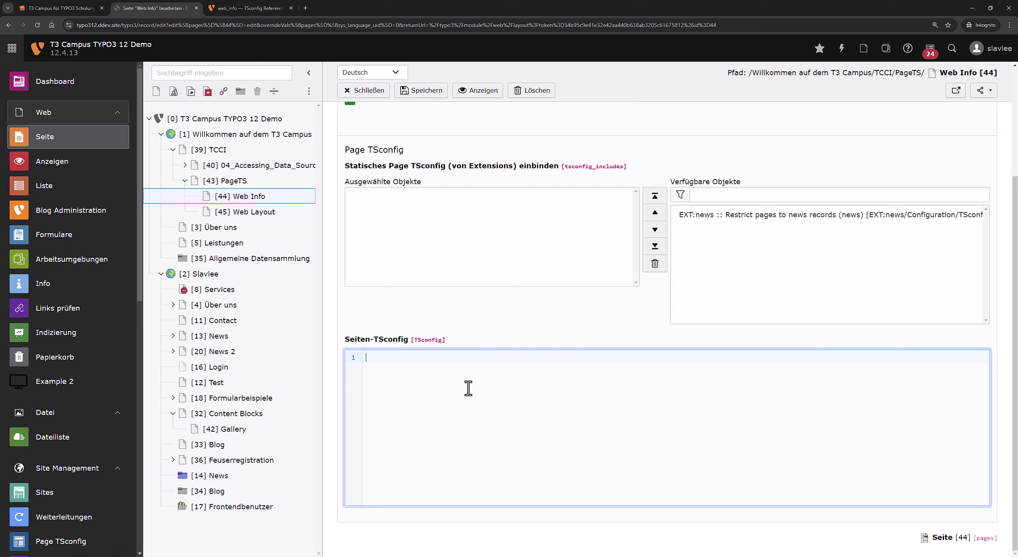
key("ctrl+v")
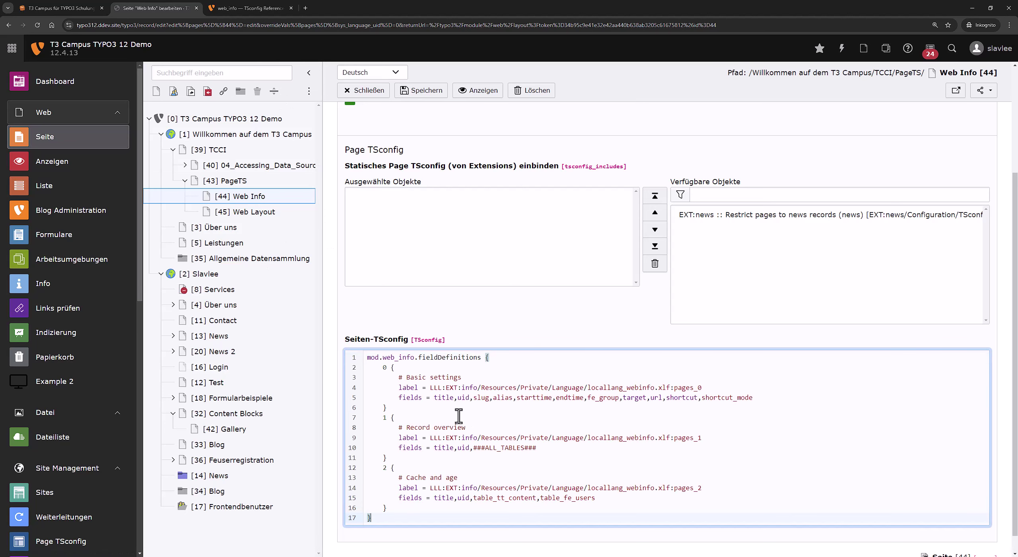
left_click_drag(345, 338, 500, 341)
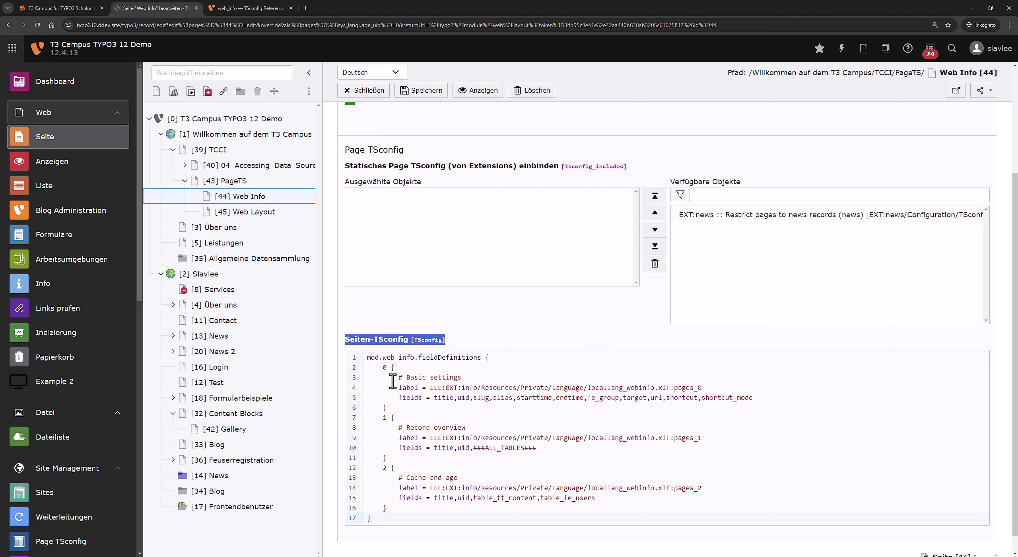
left_click_drag(408, 508, 388, 407)
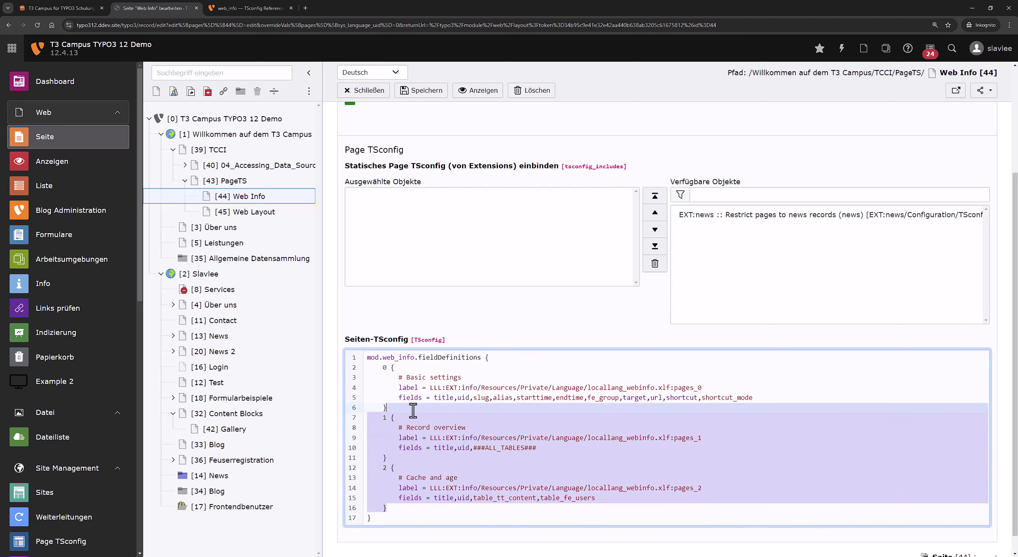
key("BackSpace")
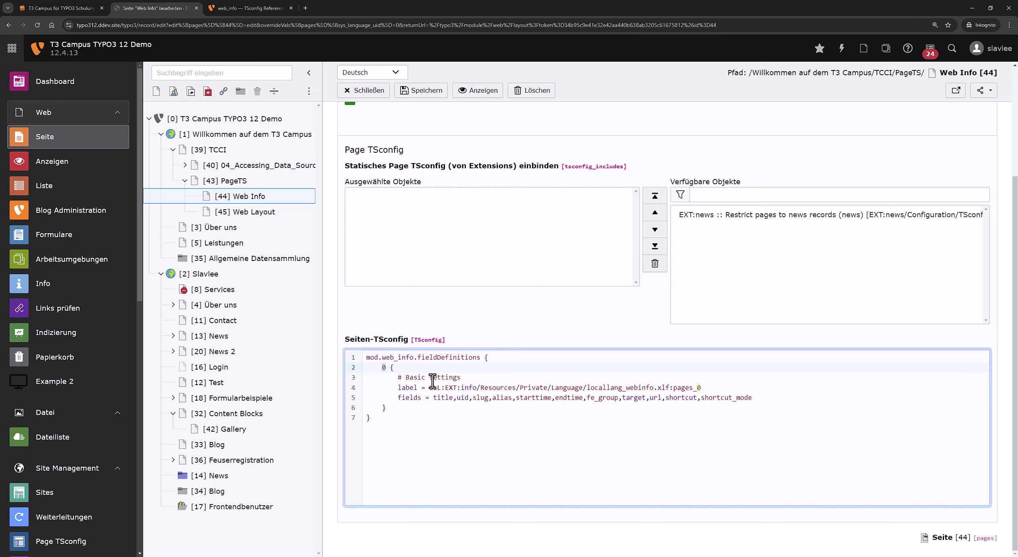
key("ctrl+a")
key("ctrl+c")
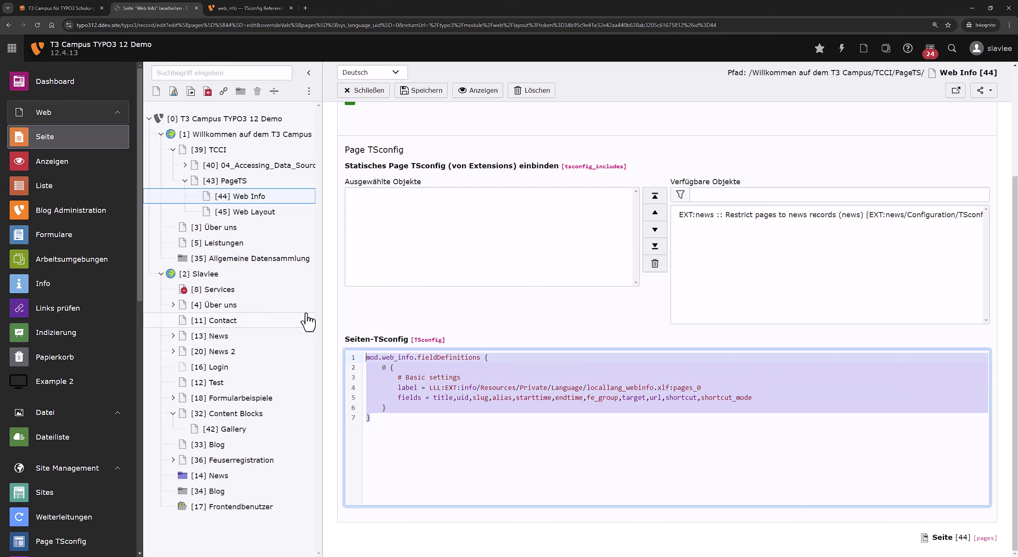
Discard the unsaved TSconfig changes and bring up the Info overview's type list for Web Info.
left_click(280, 212)
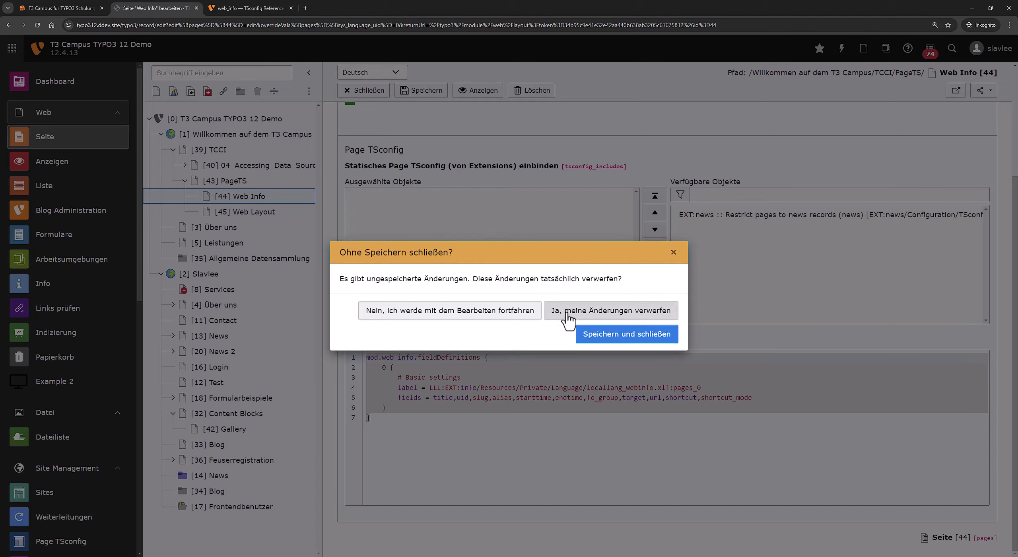
left_click(610, 309)
left_click(82, 293)
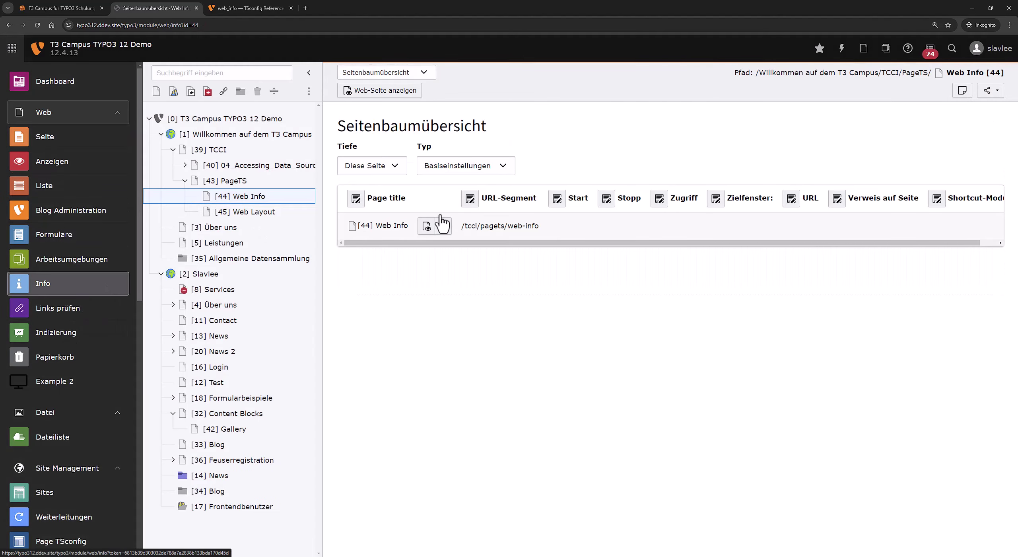
left_click(471, 167)
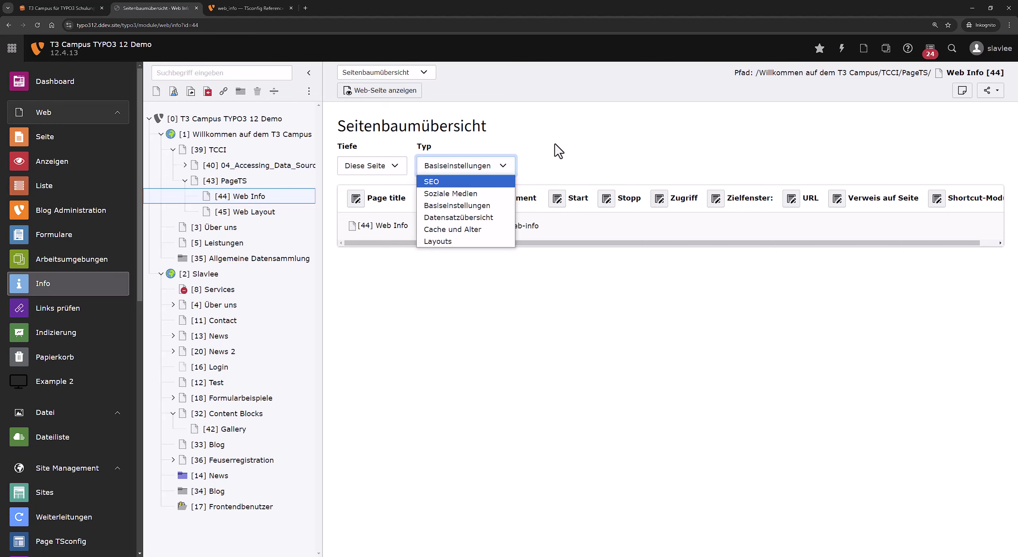
left_click(561, 311)
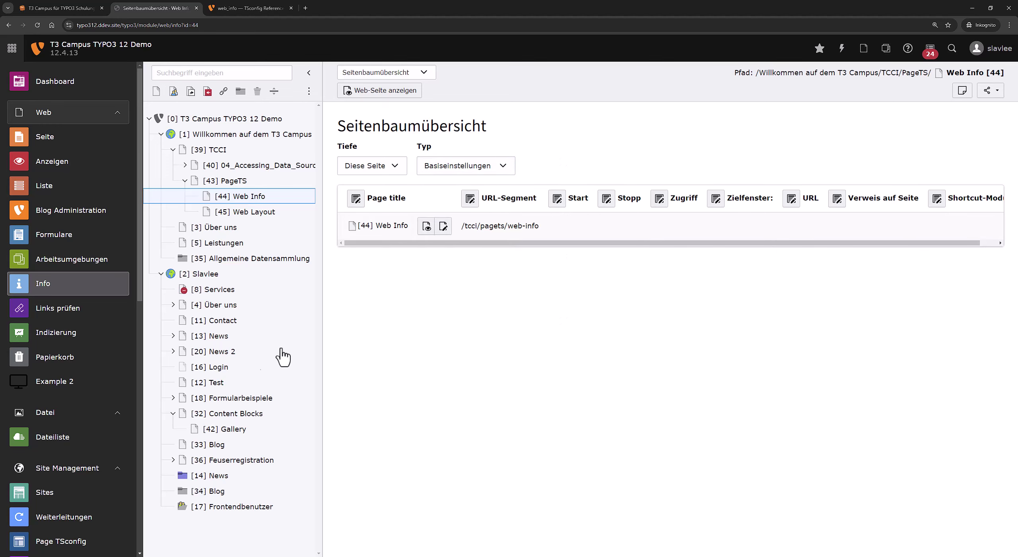
key("F12")
left_click(6, 392)
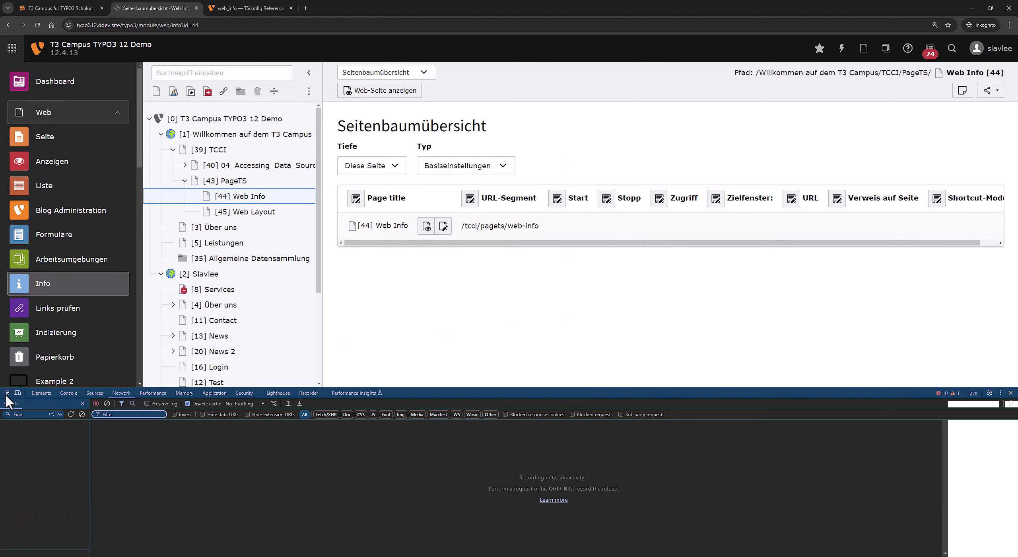
left_click(478, 169)
left_click(84, 477)
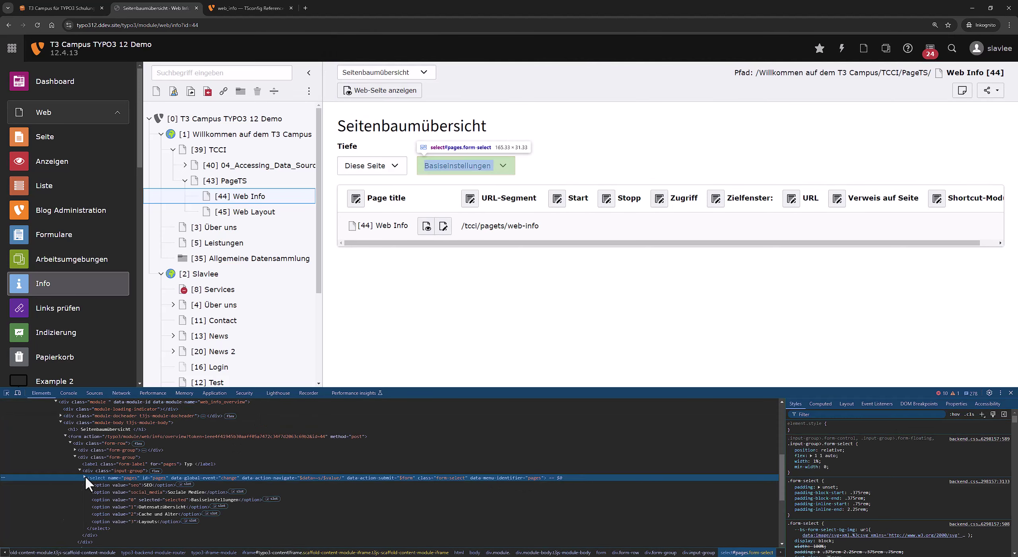
key("Down")
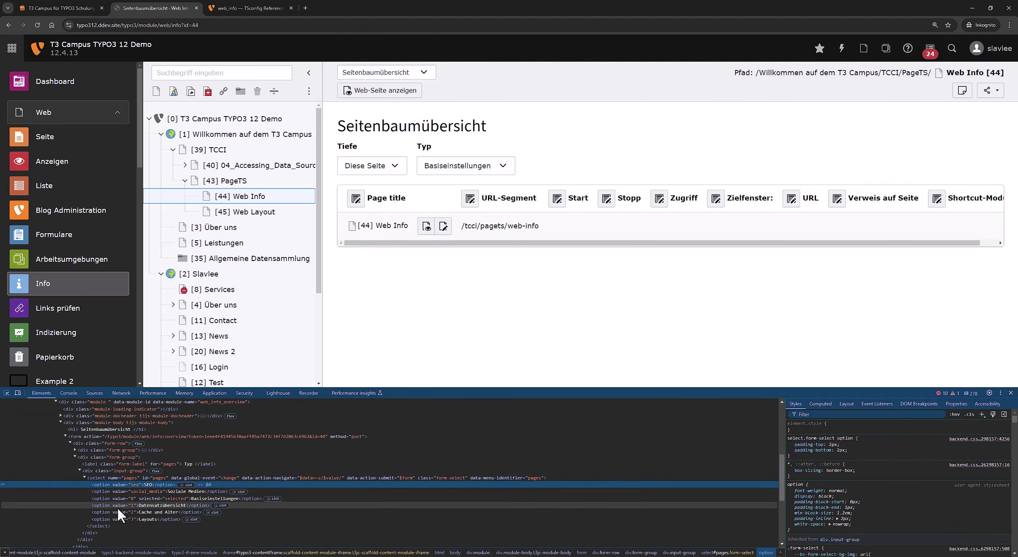
left_click(125, 498)
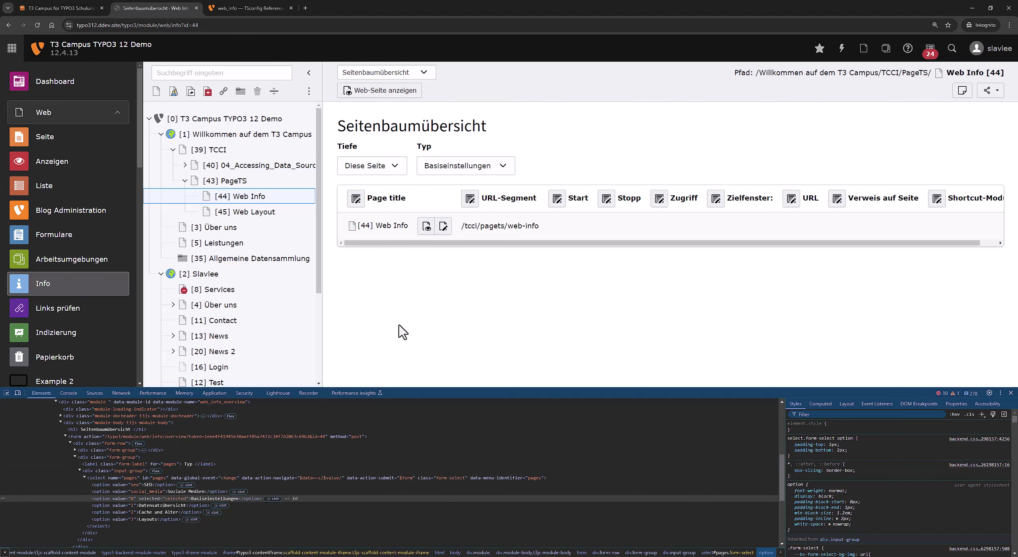
key("F12")
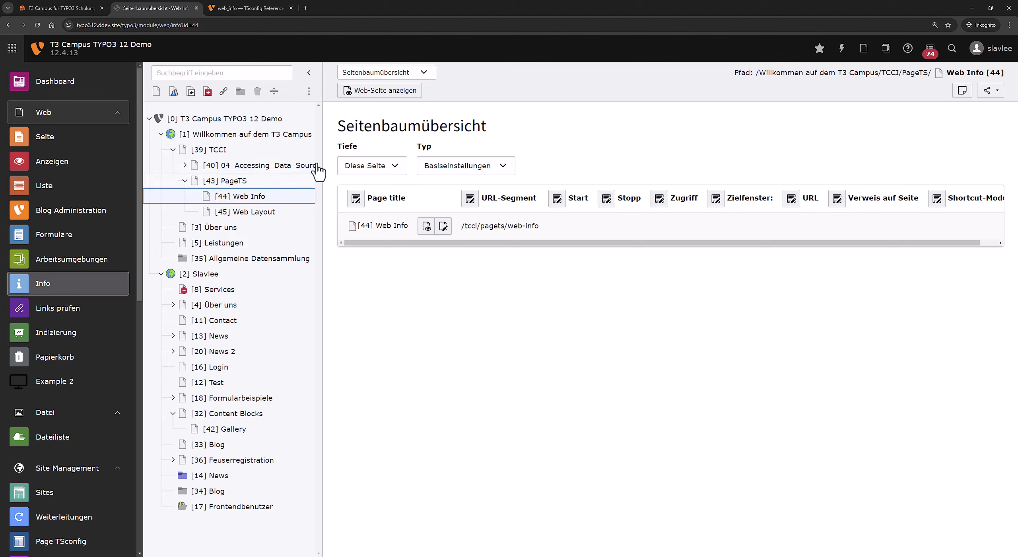
Edit the Web Info page and paste the copied block into Seiten-TSconfig.
left_click(97, 137)
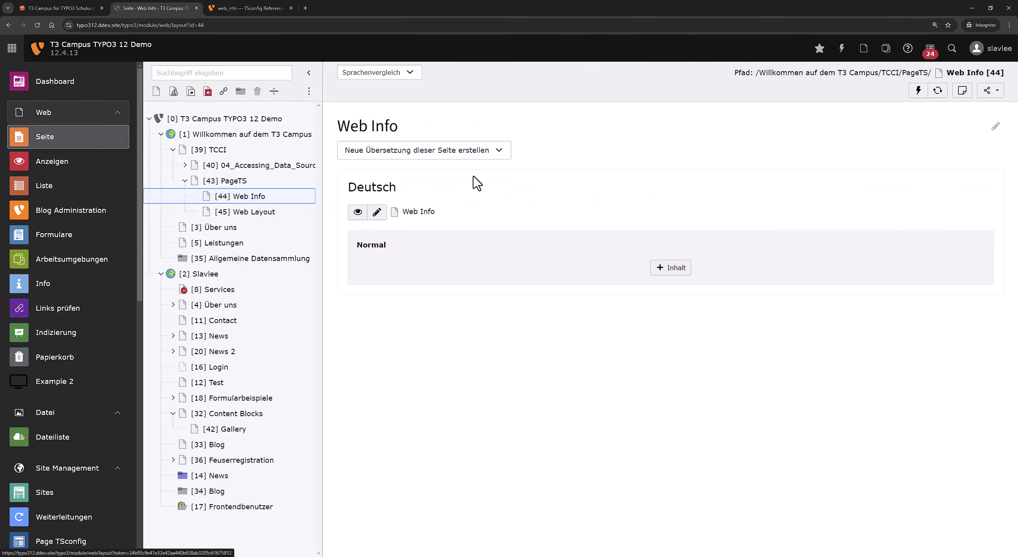
right_click(250, 199)
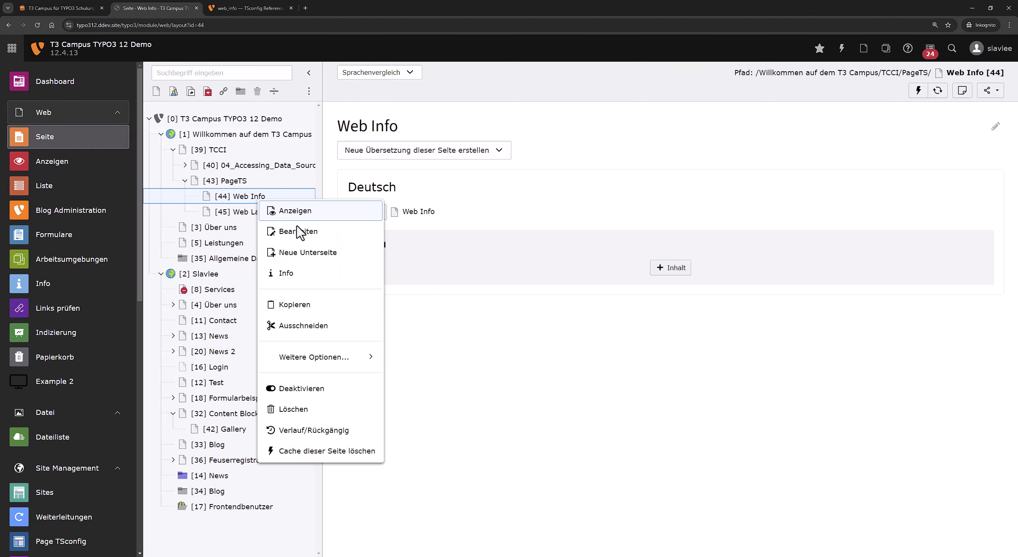
left_click(298, 232)
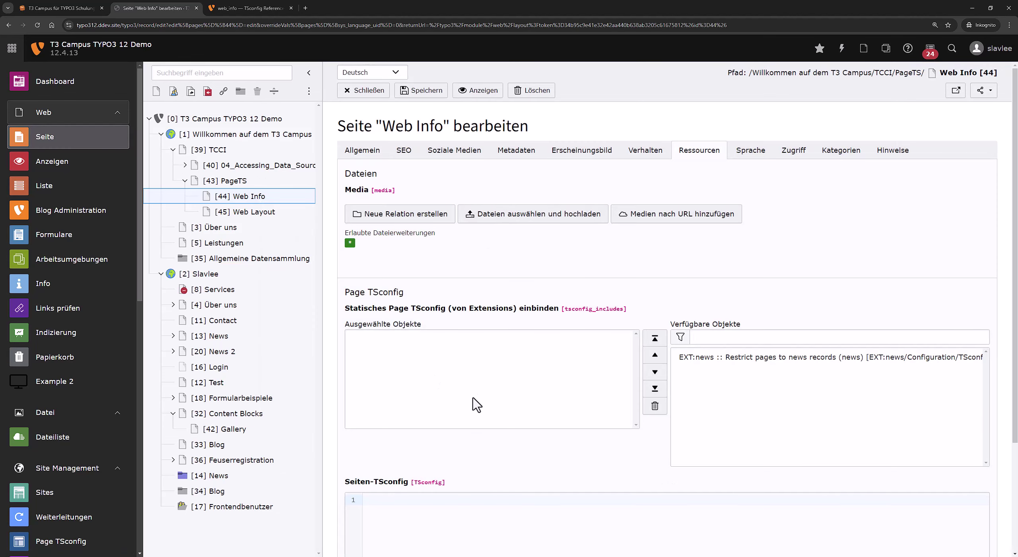
scroll(472, 405, "down", 4)
left_click(446, 431)
key("ctrl+v")
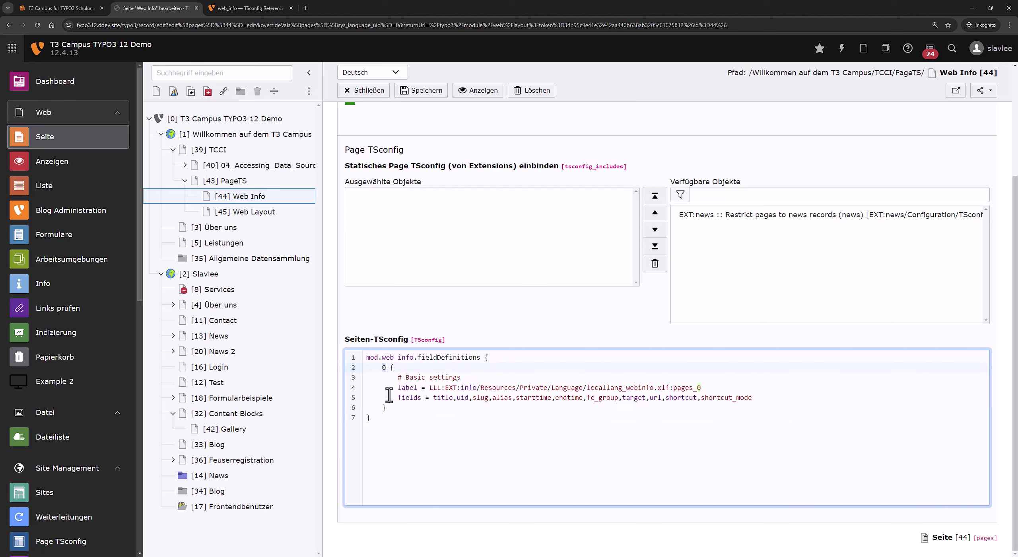
Delete the stray seo line, remove target from the fields list, and save.
left_click(398, 405)
key("shift+Up")
key("shift+Up")
key("BackSpace")
double_click(632, 398)
key("BackSpace")
key("BackSpace")
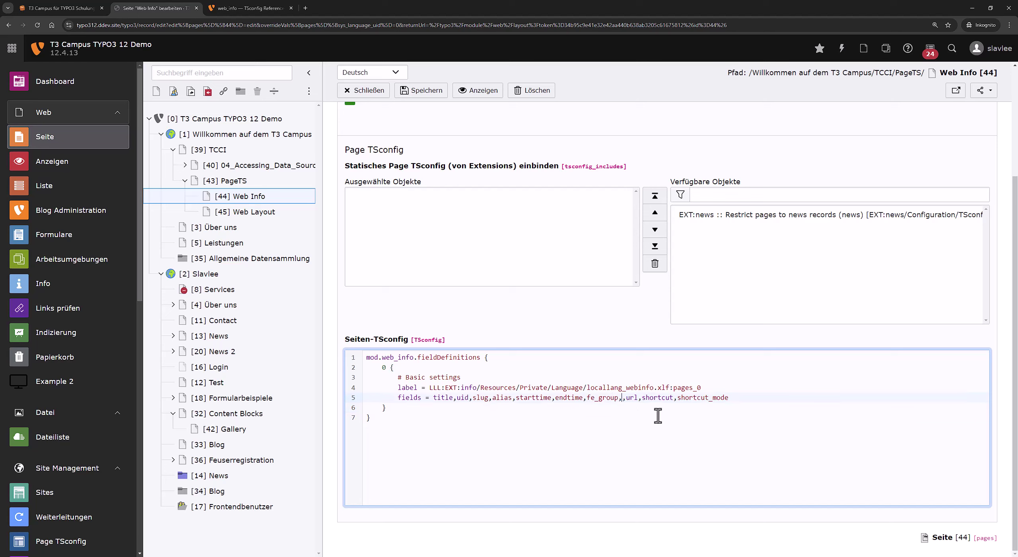
left_click(427, 95)
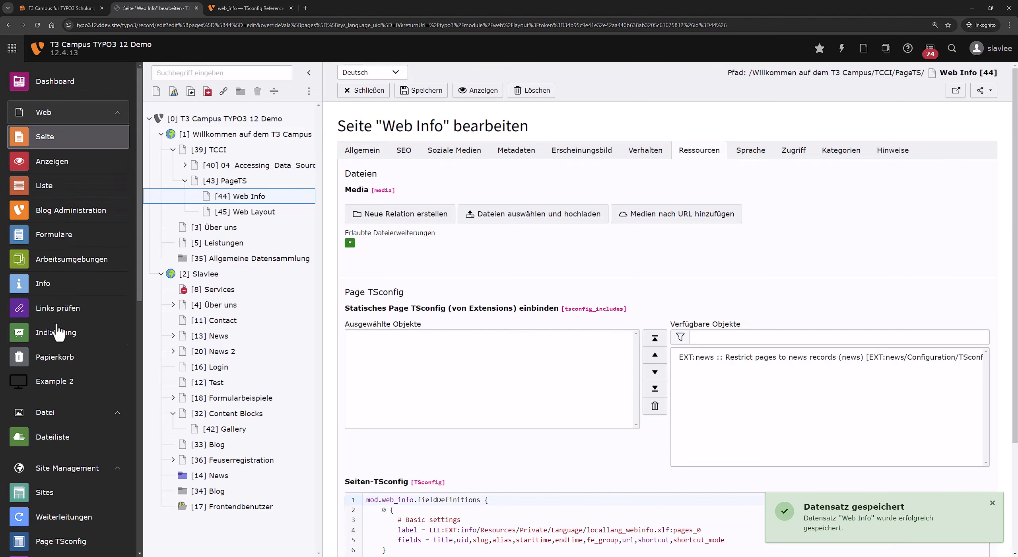
Check the Web Info overview in the Info module, then return to the Seite view.
left_click(64, 286)
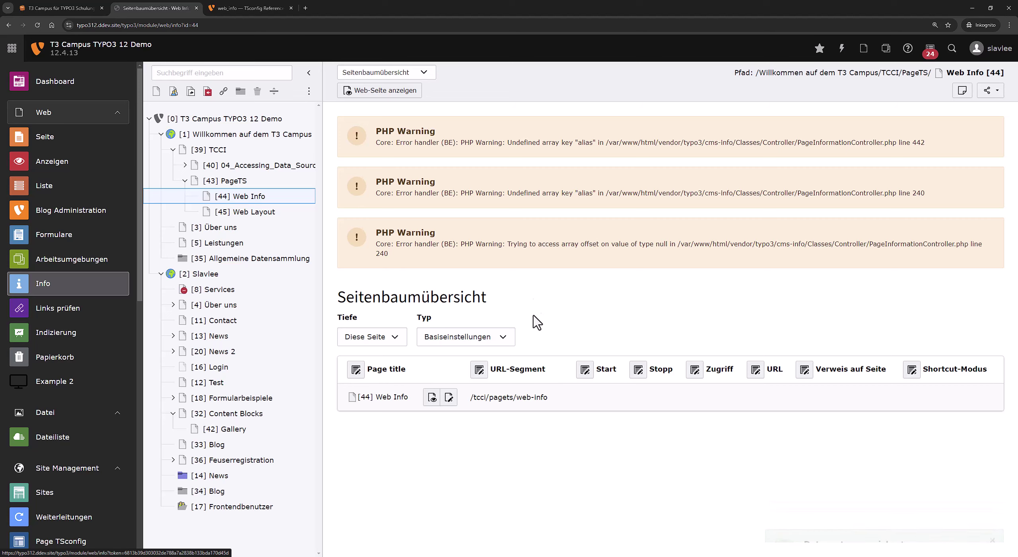
left_click(306, 197)
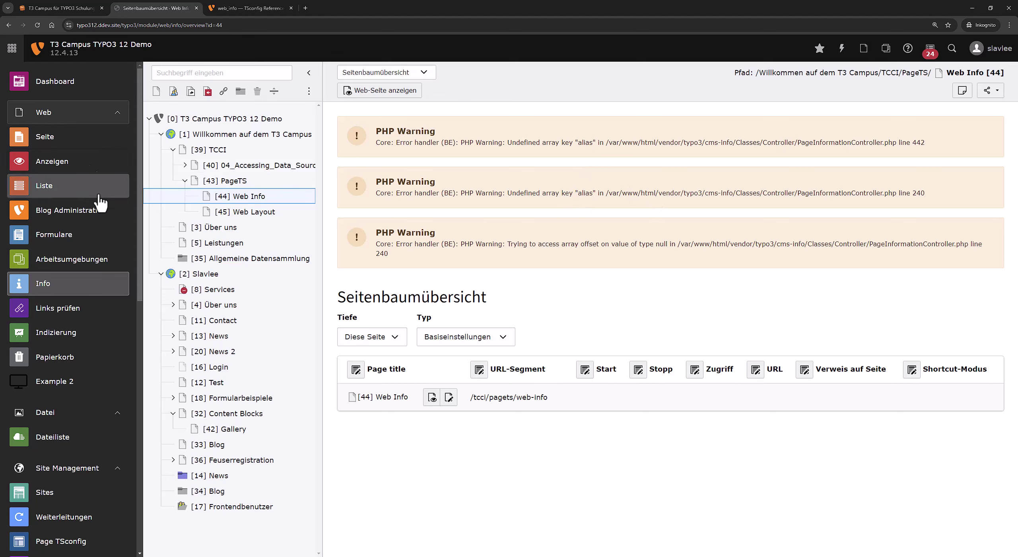
left_click(90, 143)
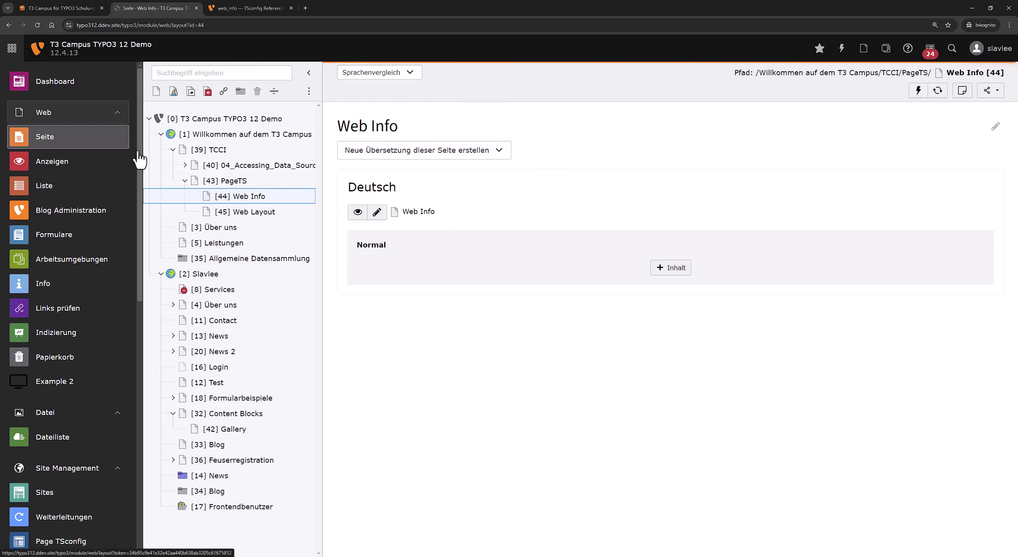
Select 'alias' in the docs' fieldDefinitions example and return to the backend.
left_click(266, 9)
scroll(231, 96, "up", 2)
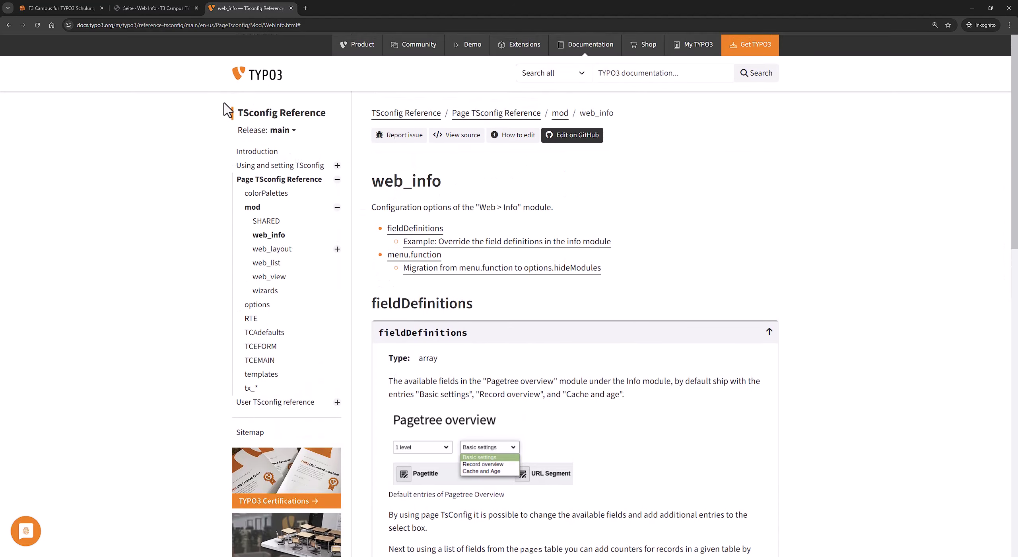
scroll(540, 305, "down", 8)
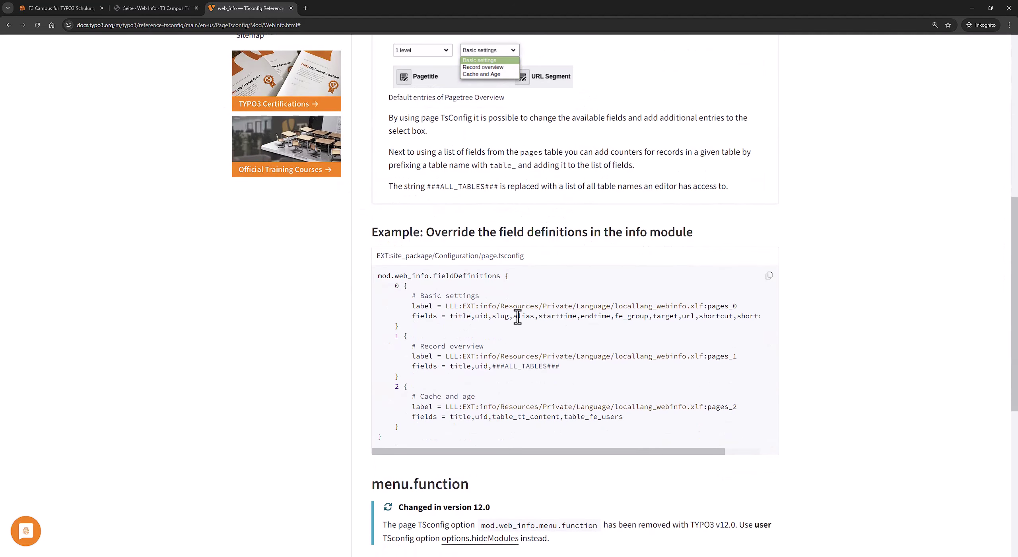
double_click(517, 317)
key("ctrl+shift+Tab")
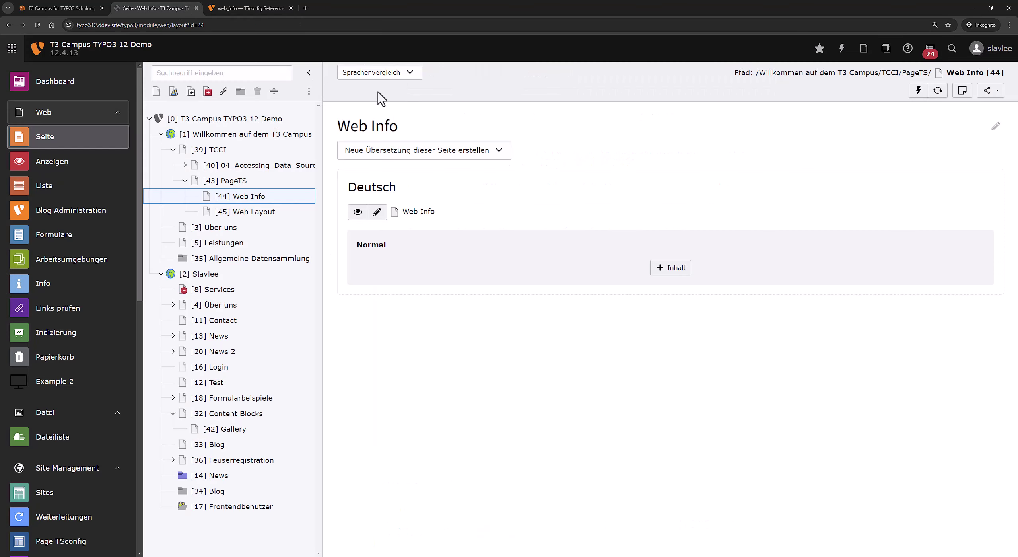
Edit the Web Info page and go to the Ressourcen tab's Seiten-TSconfig field.
left_click(376, 213)
left_click(410, 154)
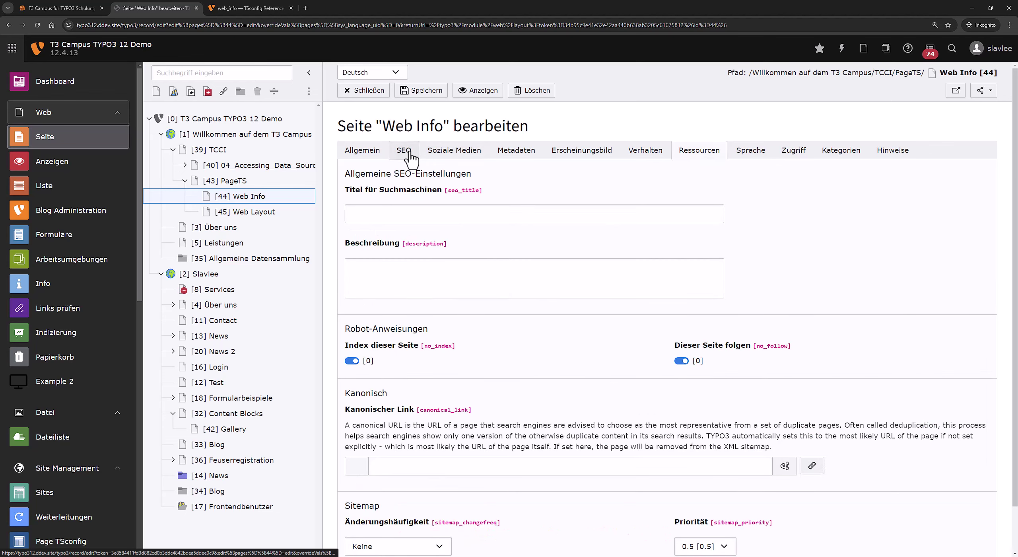
scroll(441, 199, "down", 1)
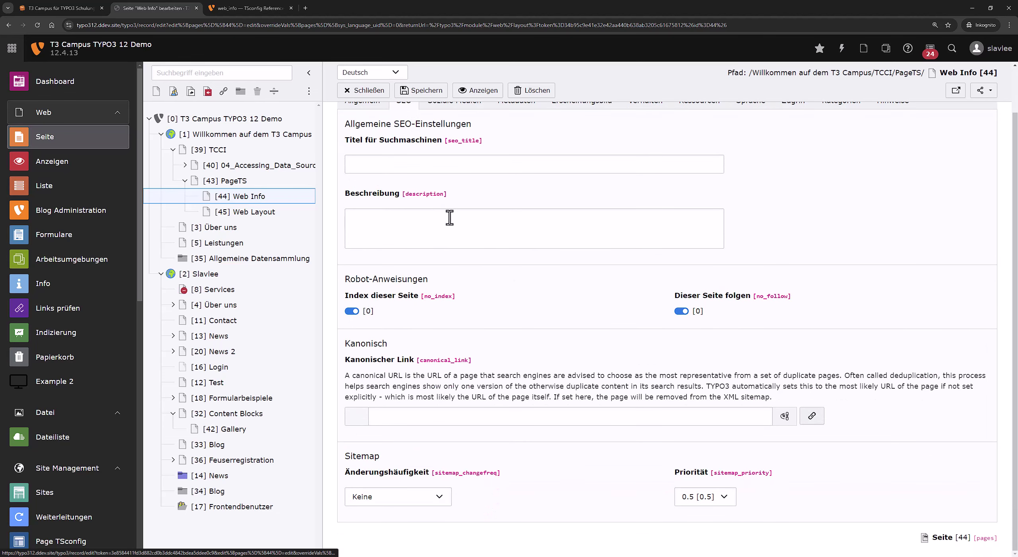
scroll(454, 222, "up", 1)
left_click(660, 157)
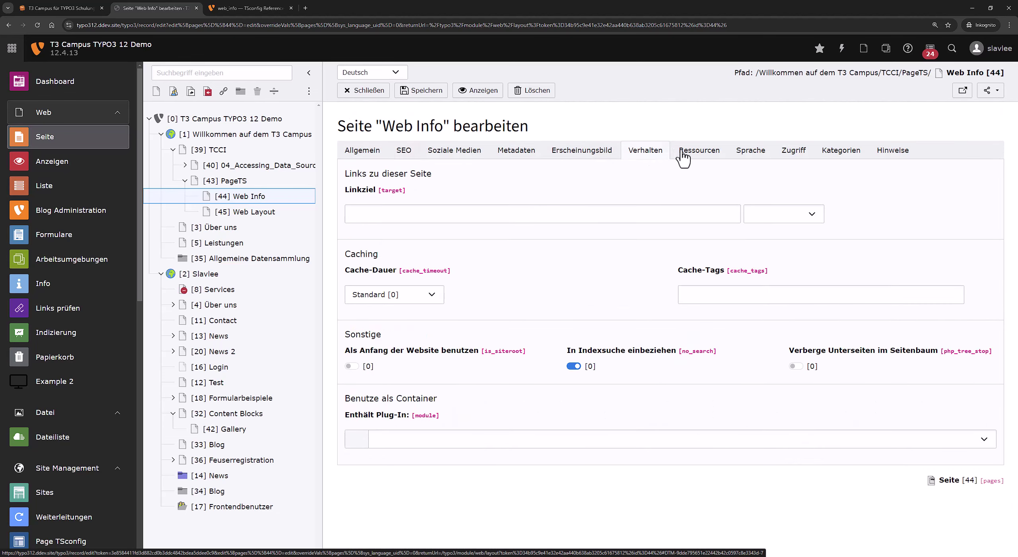
left_click(699, 159)
scroll(509, 423, "down", 3)
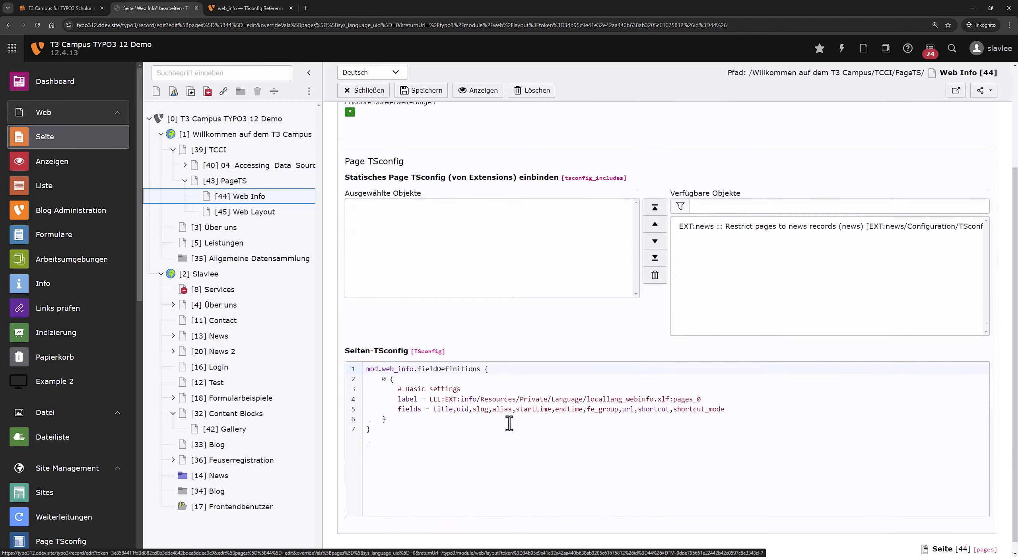
Delete alias from the TSconfig fields list, save, and view the Info overview.
left_click(513, 397)
key("BackSpace")
key("BackSpace")
key("BackSpace")
key("BackSpace")
key("BackSpace")
key("BackSpace")
left_click(422, 95)
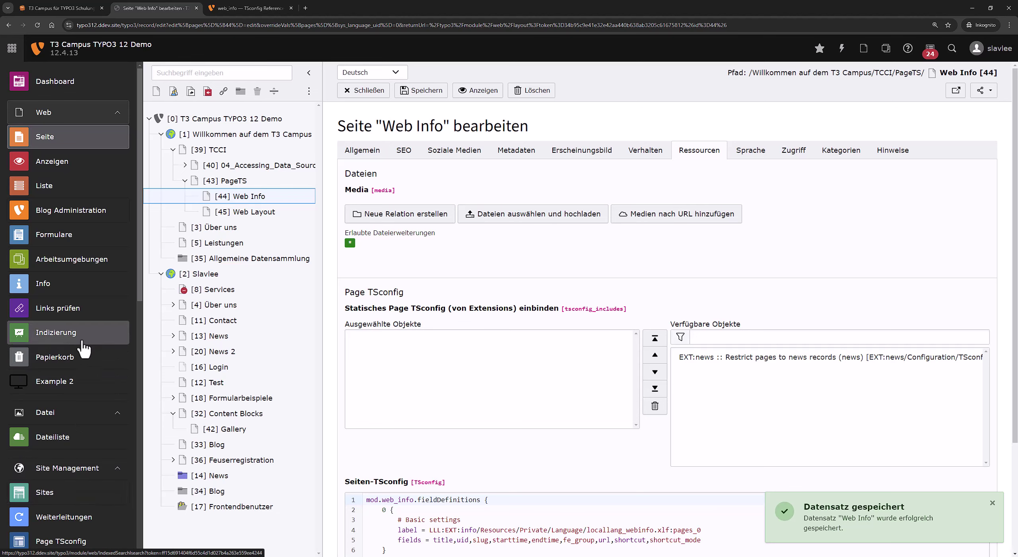
left_click(88, 286)
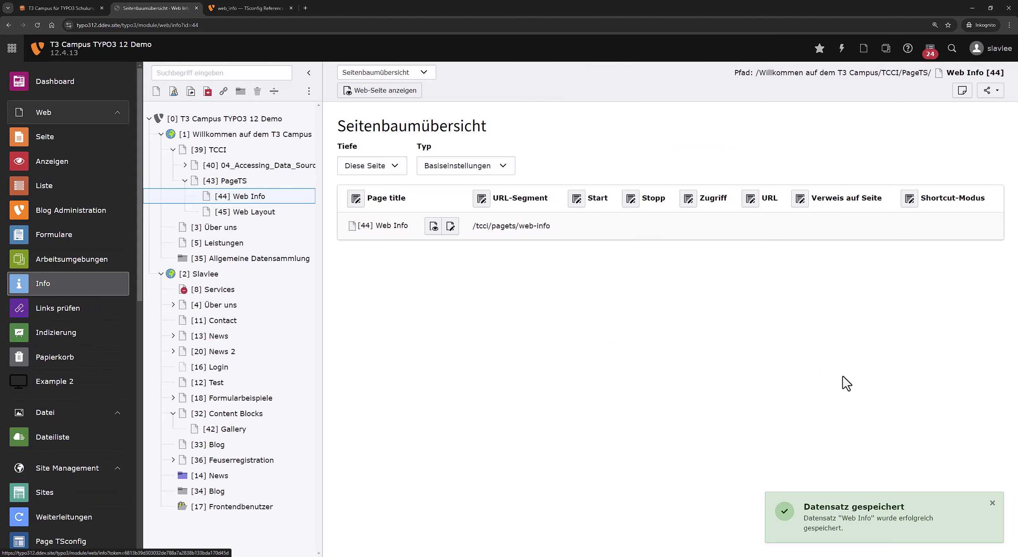
Remove shortcut and shortcut_mode from Web Info's TSconfig fields so the list ends at url, and save.
left_click(991, 504)
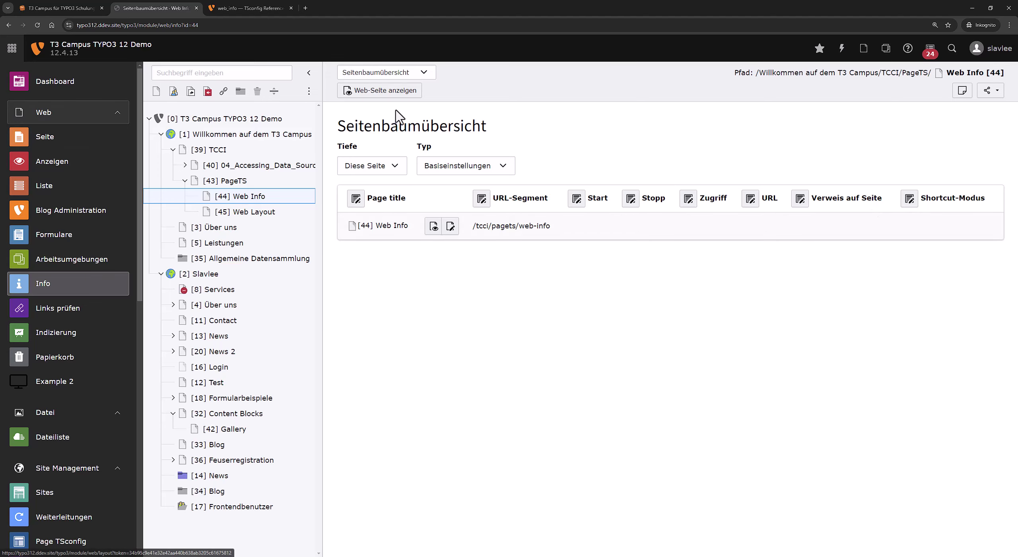
right_click(239, 199)
left_click(282, 234)
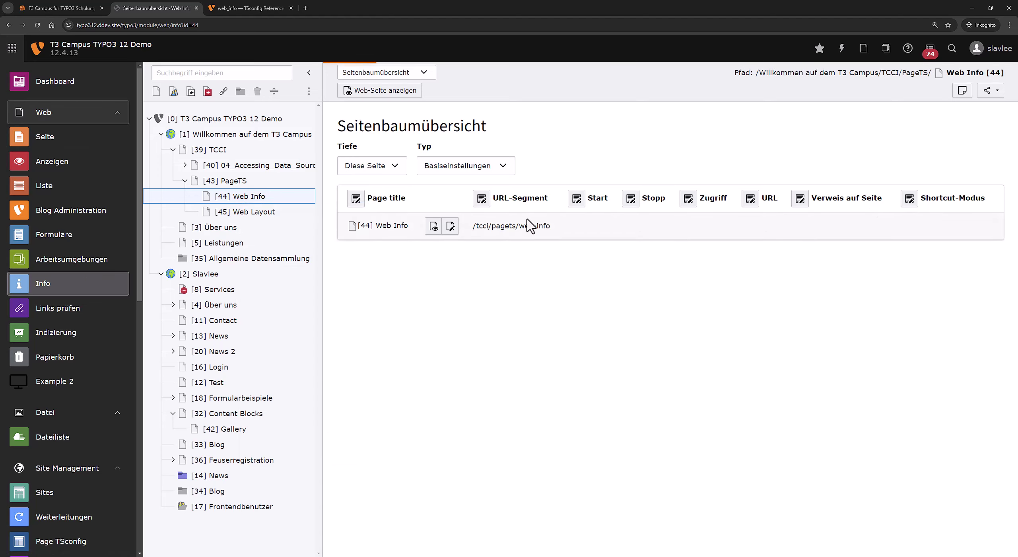
scroll(512, 442, "down", 4)
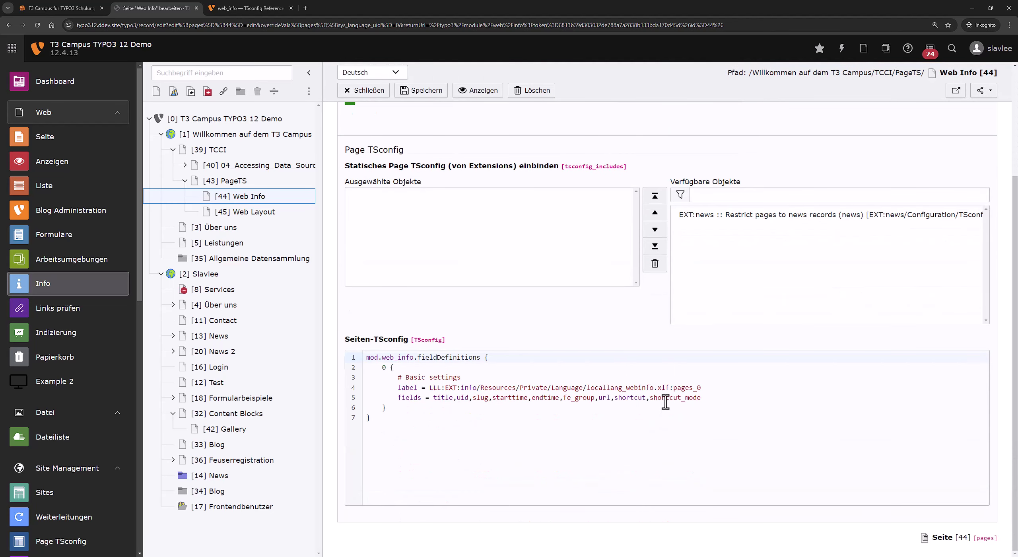
double_click(663, 397)
key("BackSpace")
key("BackSpace")
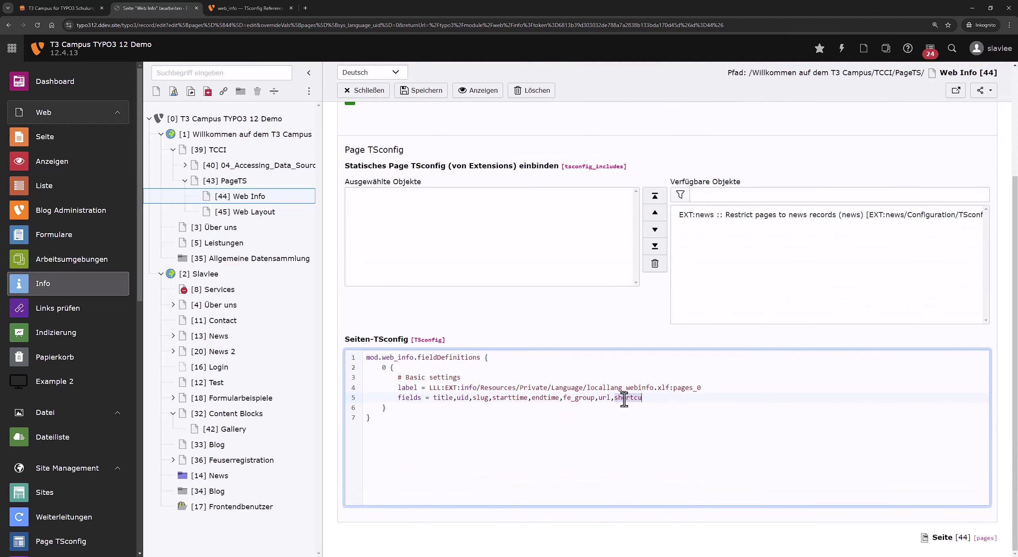
key("BackSpace")
key("BackSpace")
key("BackSpace")
key("BackSpace")
key("BackSpace")
key("BackSpace")
key("BackSpace")
key("BackSpace")
left_click(417, 92)
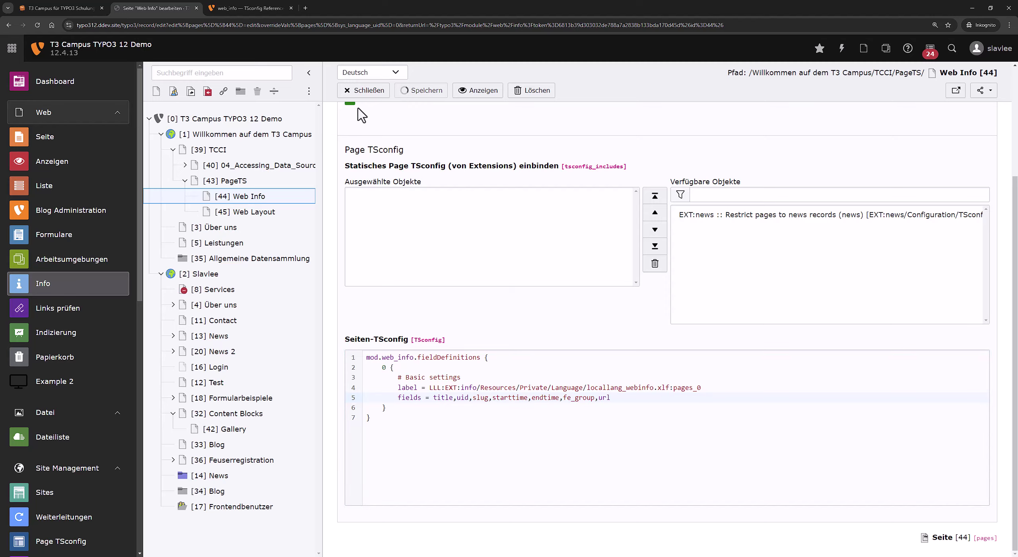
Switch the Info overview Typ for page 44 to SEO, showing URL-Segment, search title and description columns.
left_click(84, 285)
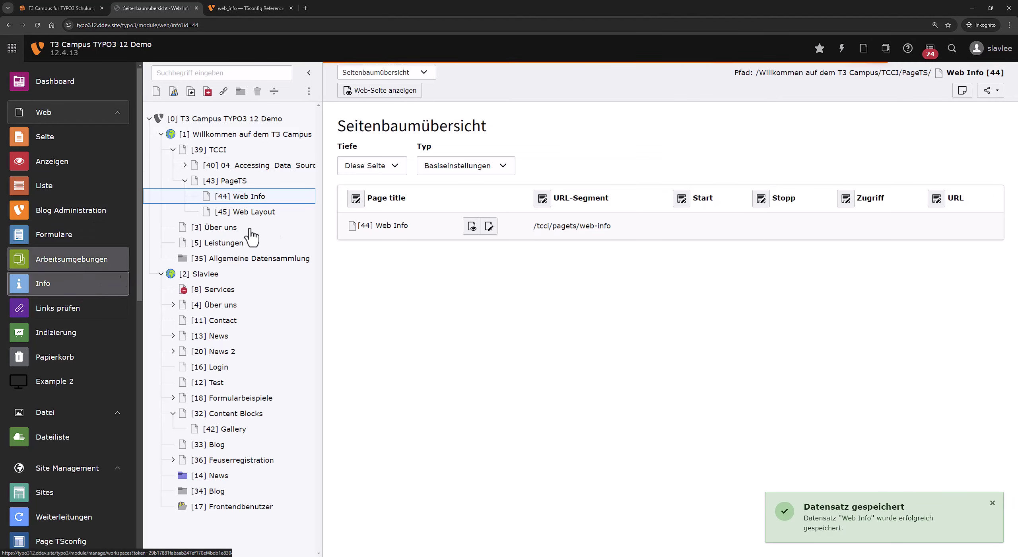
left_click(468, 166)
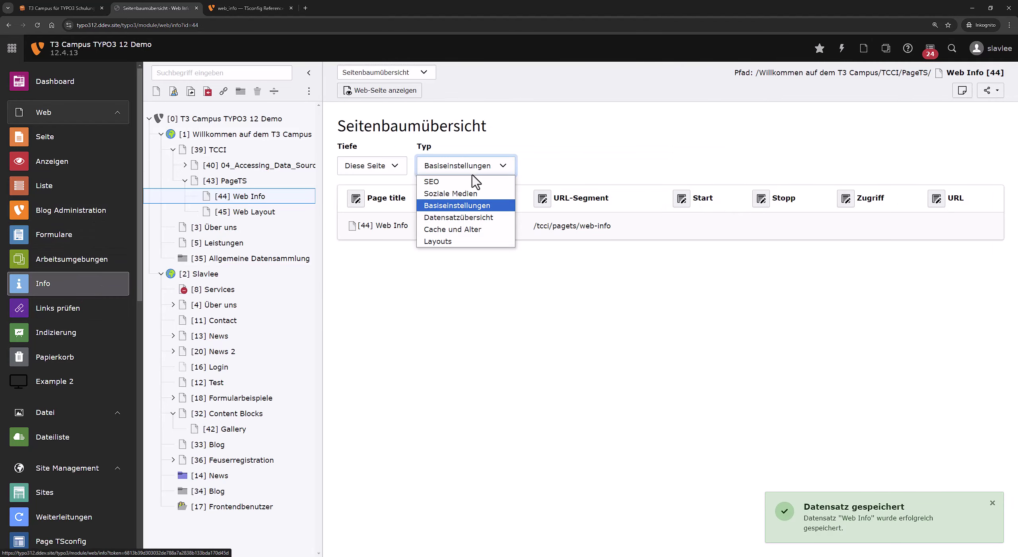
left_click(465, 181)
left_click(472, 169)
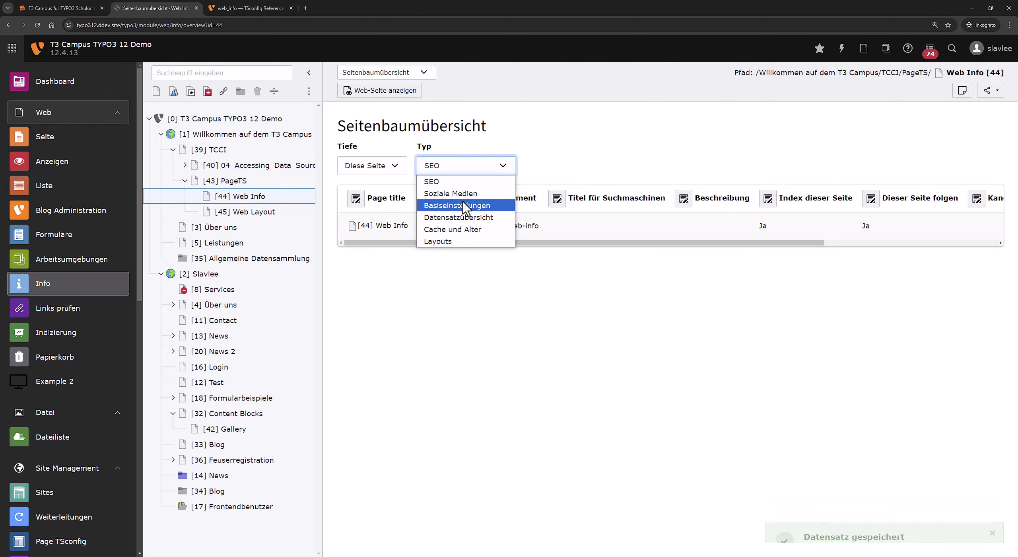
left_click(556, 323)
left_click_drag(669, 243, 670, 289)
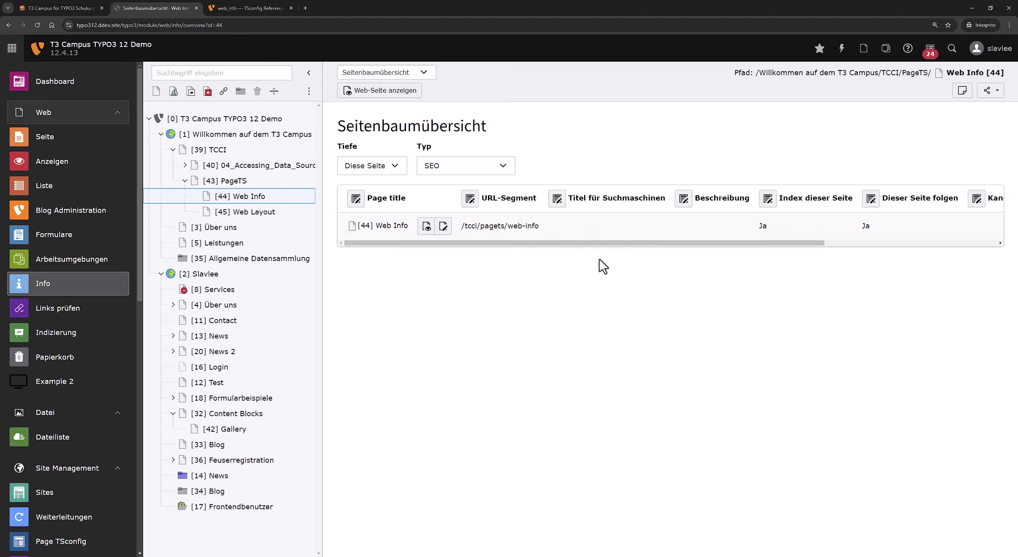
left_click(455, 171)
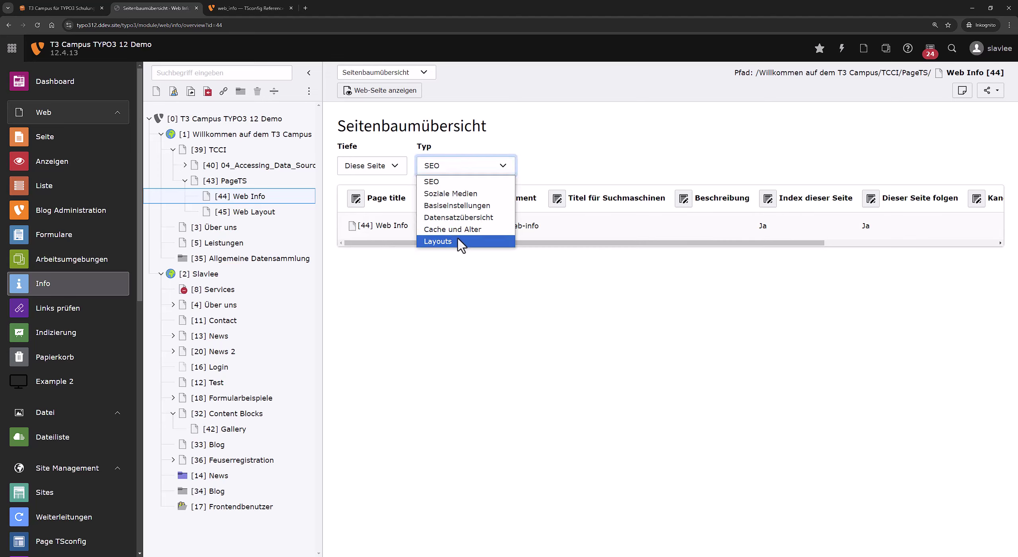
left_click(414, 303)
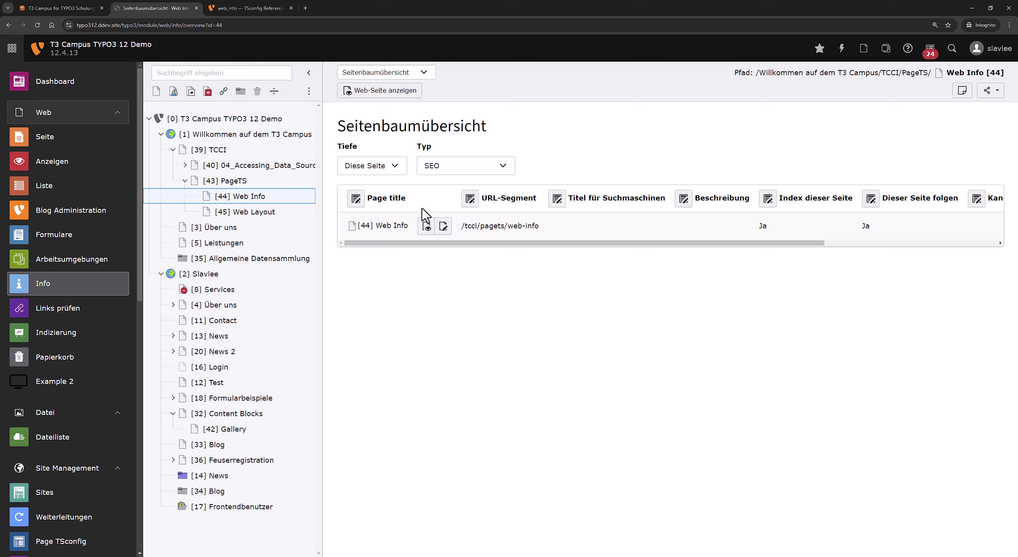
left_click(470, 173)
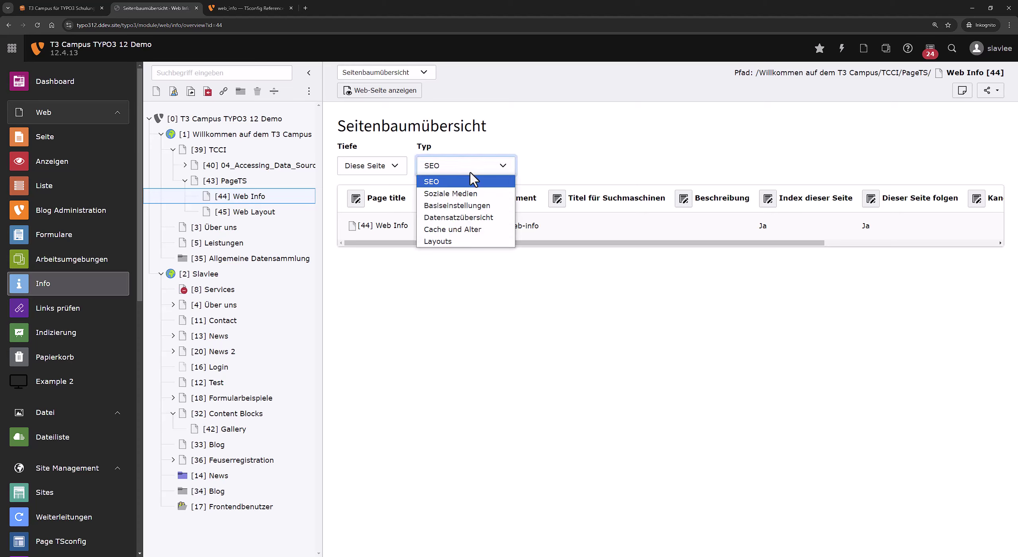
left_click(601, 173)
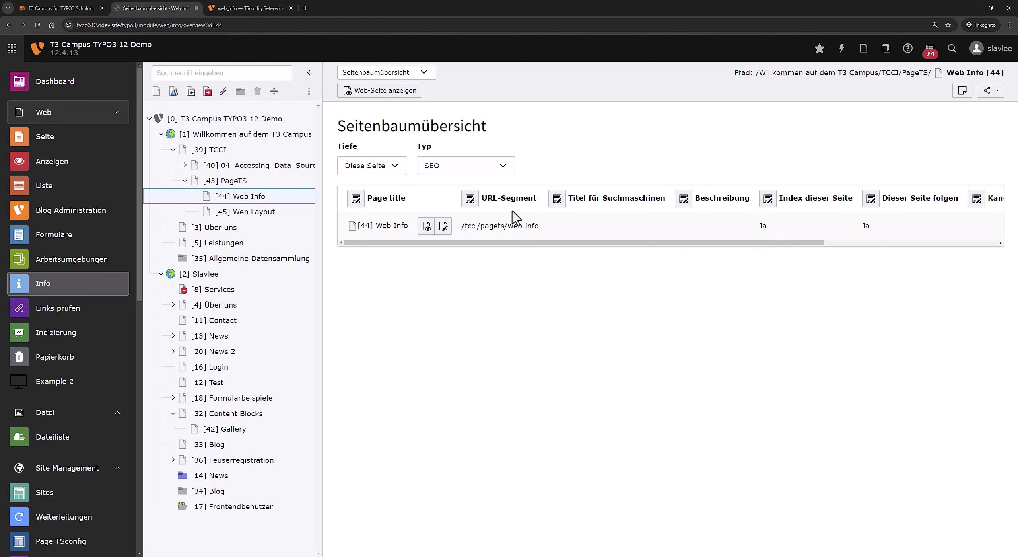
left_click(415, 73)
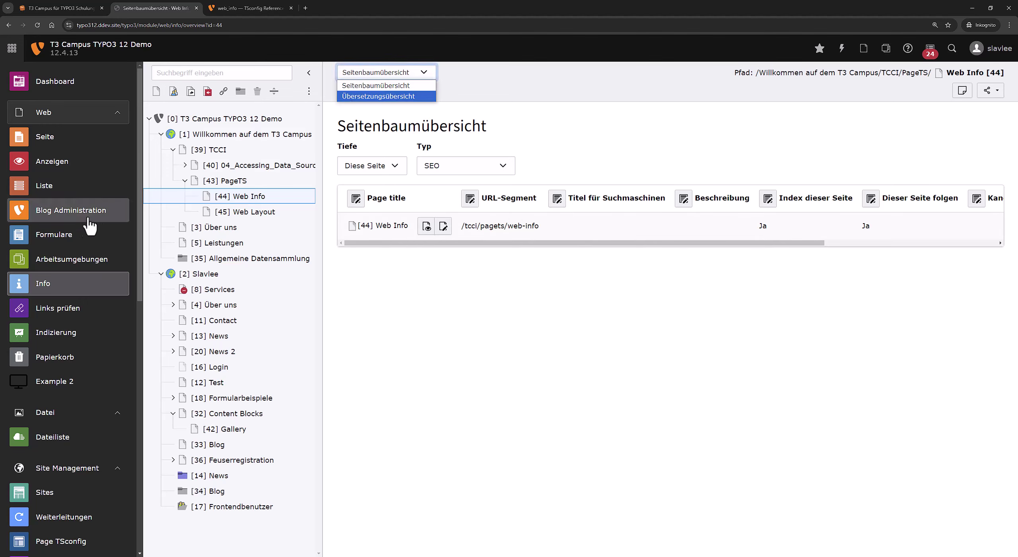
In Web Info's Page TSconfig, set the ID to 1337, label it T3 Campus, and drop uid from fields.
right_click(255, 196)
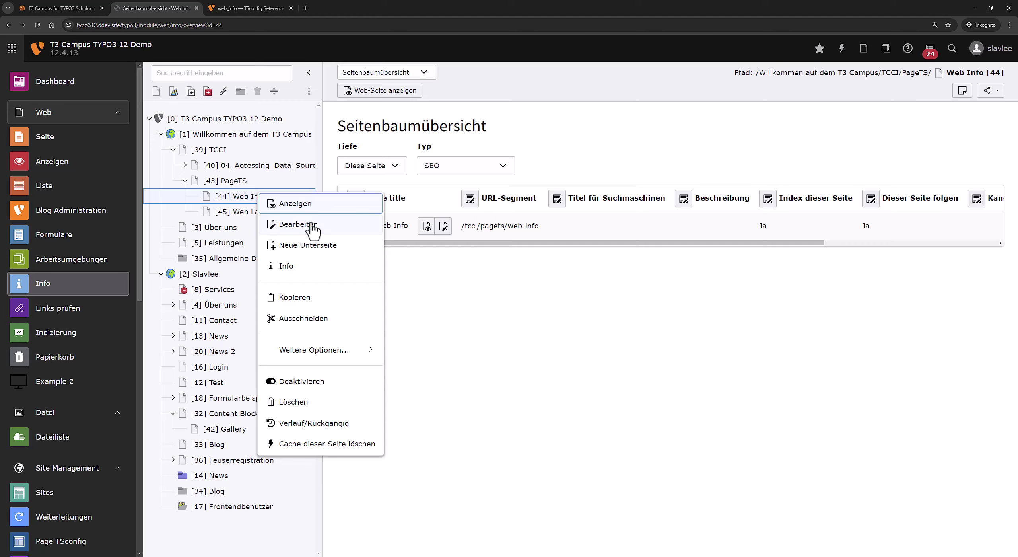
left_click(297, 225)
scroll(493, 352, "down", 5)
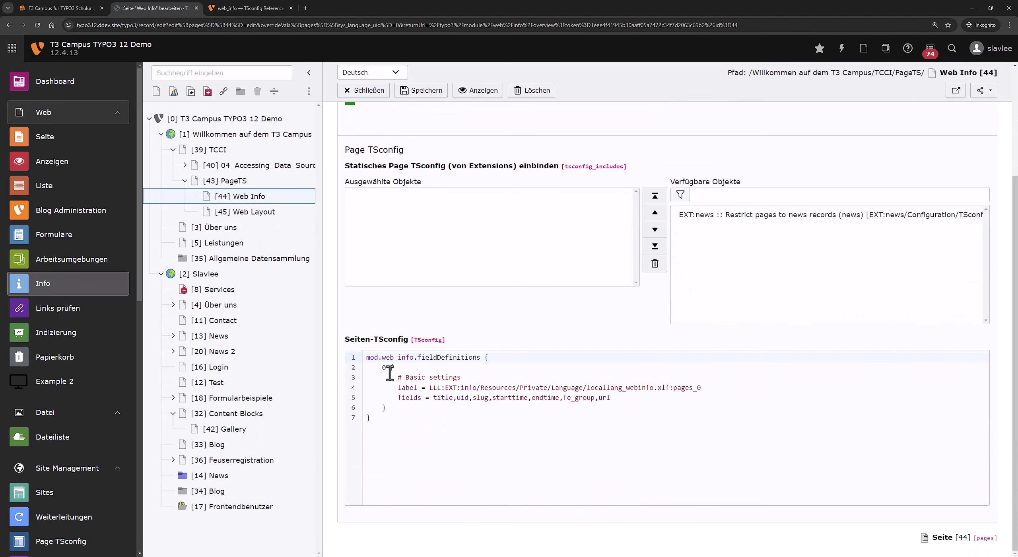
left_click(382, 369)
type("133")
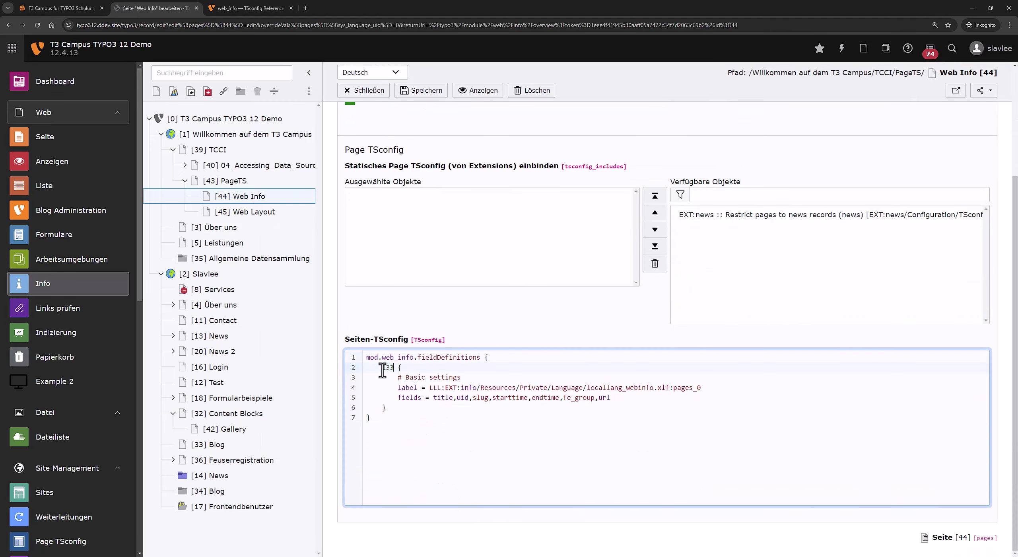
type("7")
left_click_drag(431, 387, 704, 385)
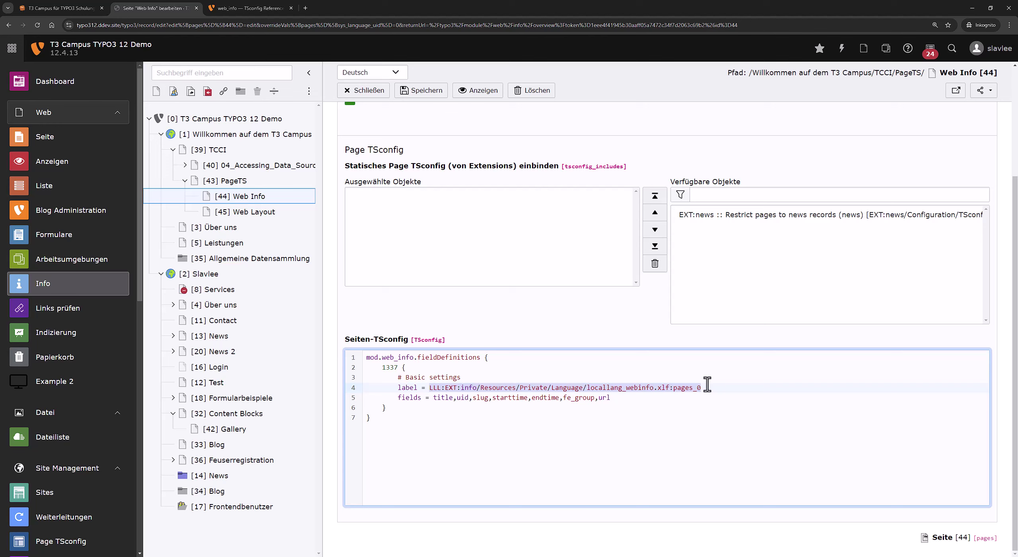
type("Cu")
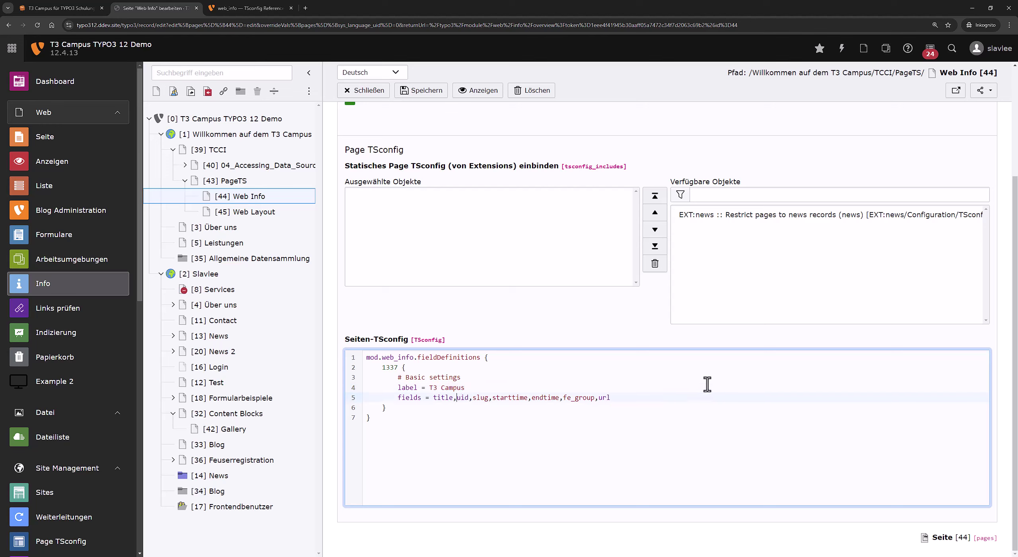
key("Delete")
key("Delete")
key("Delete")
key("Delete")
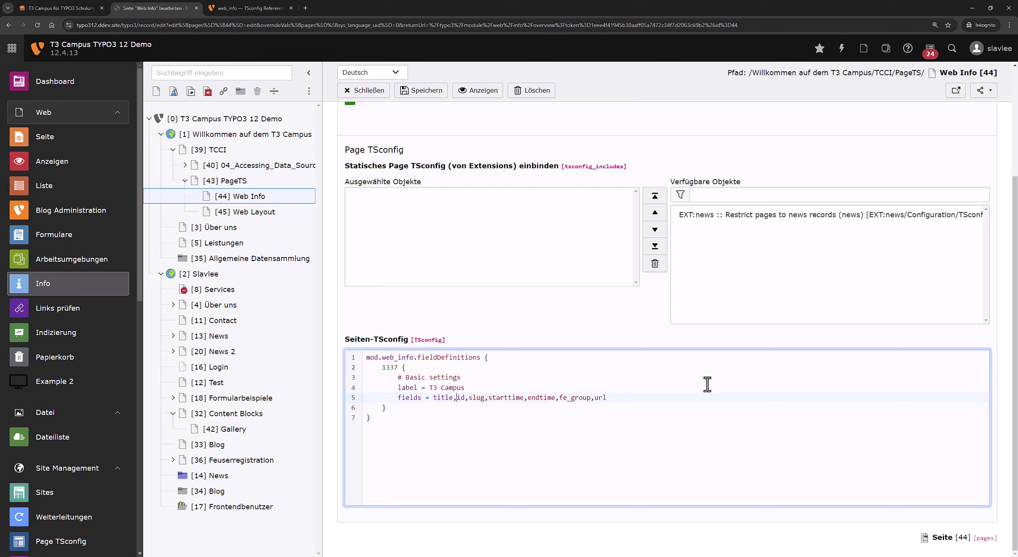
key("Right")
key("Right")
key("Right")
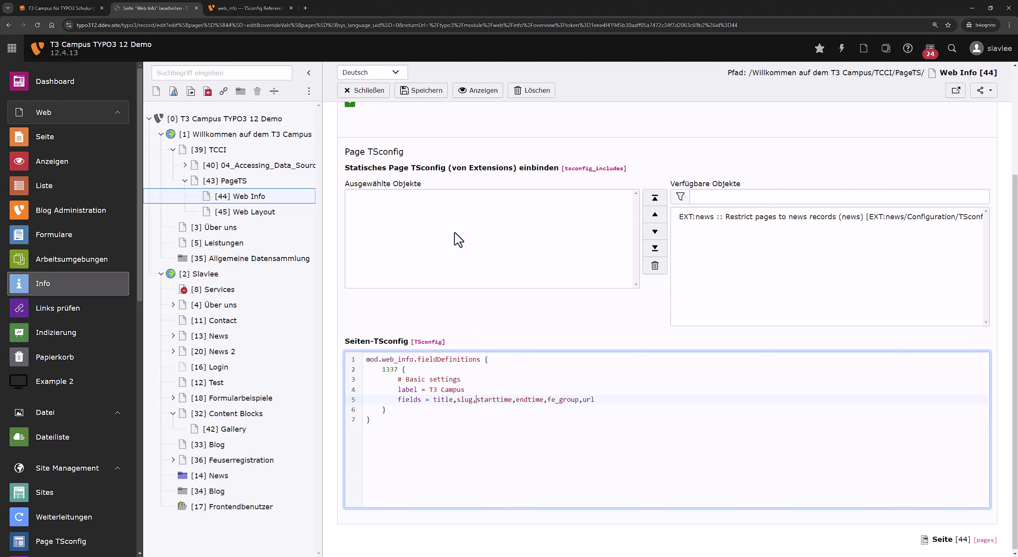
scroll(457, 236, "up", 4)
Copy the cache_tags field name from the behaviour settings and place it after slug in the fields line.
left_click(750, 157)
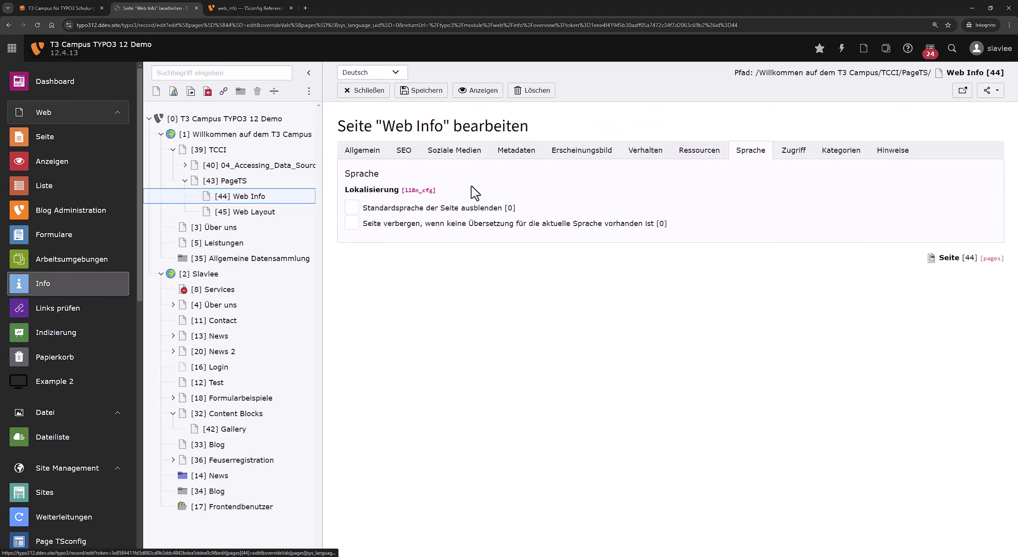
left_click(642, 163)
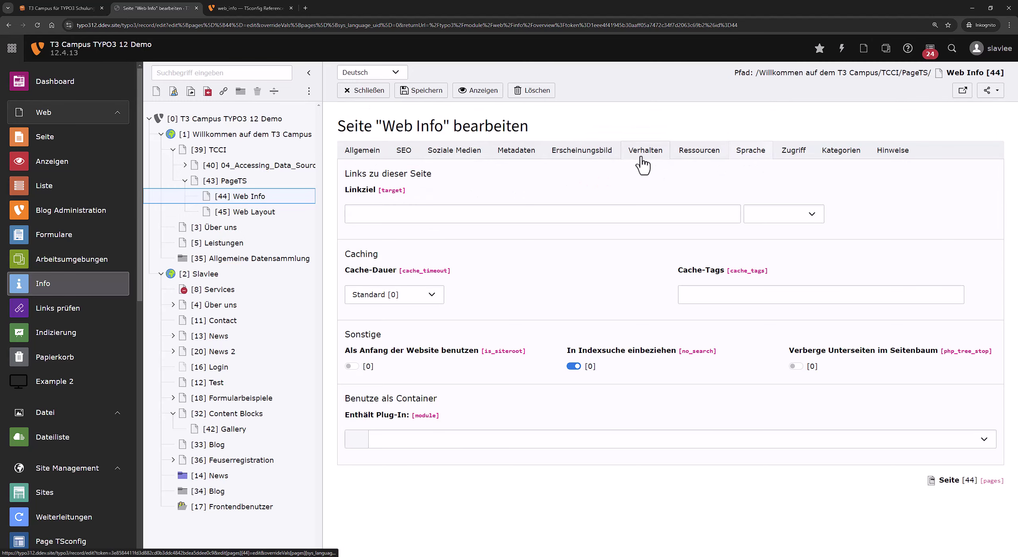
double_click(746, 272)
key("ctrl+c")
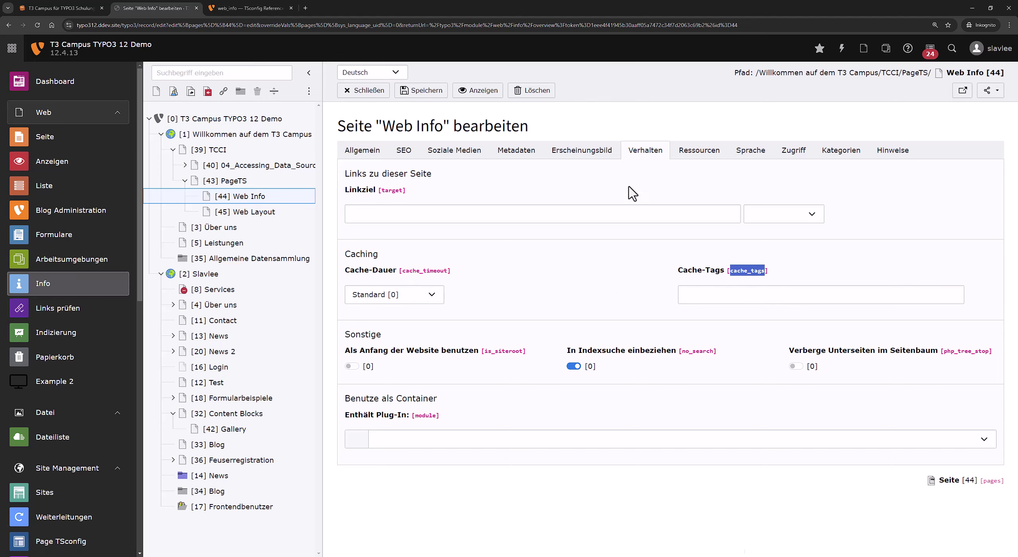
left_click(592, 157)
left_click(513, 155)
left_click(460, 157)
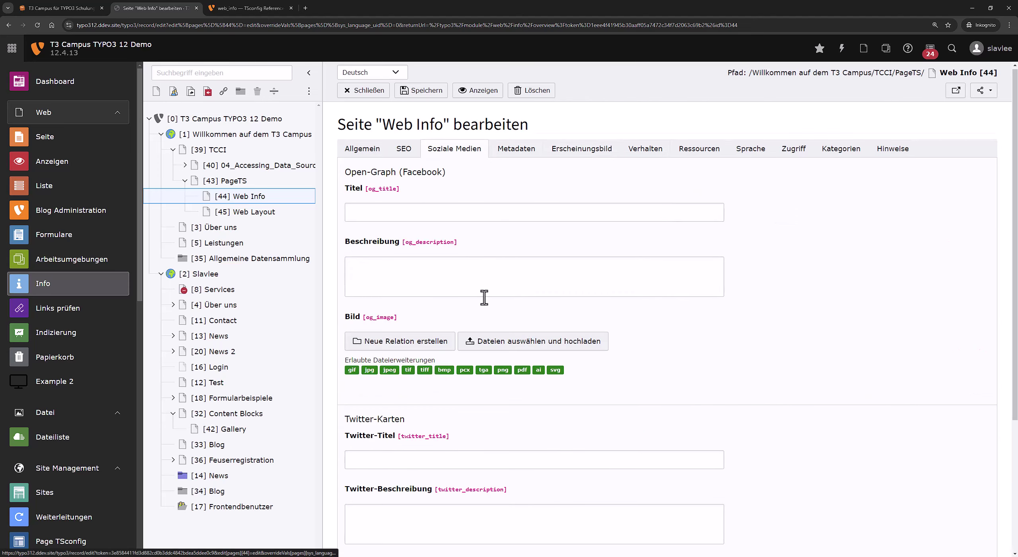
scroll(484, 296, "down", 4)
scroll(633, 175, "up", 3)
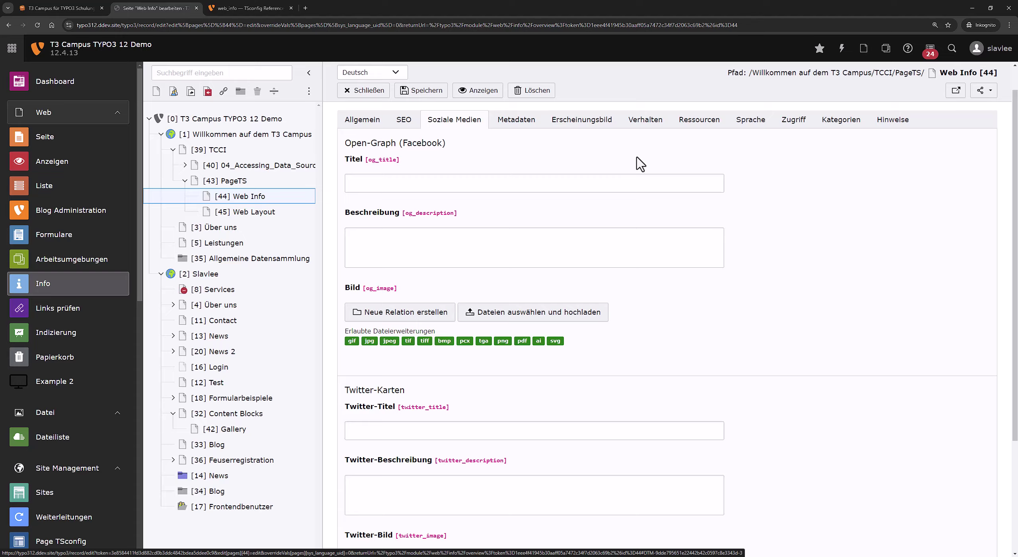
left_click(699, 120)
scroll(545, 382, "down", 5)
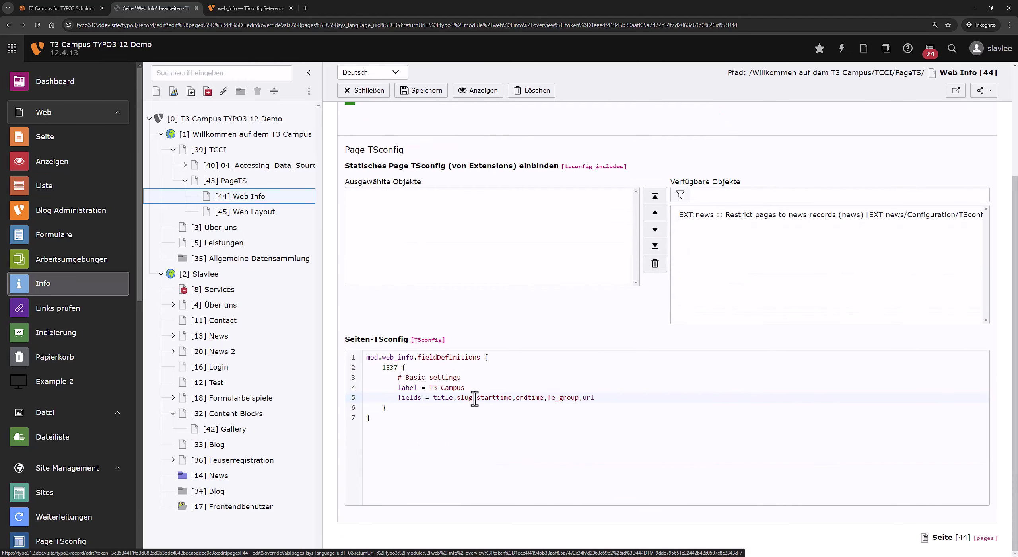
left_click(475, 398)
key("shift+End")
key("ctrl+v")
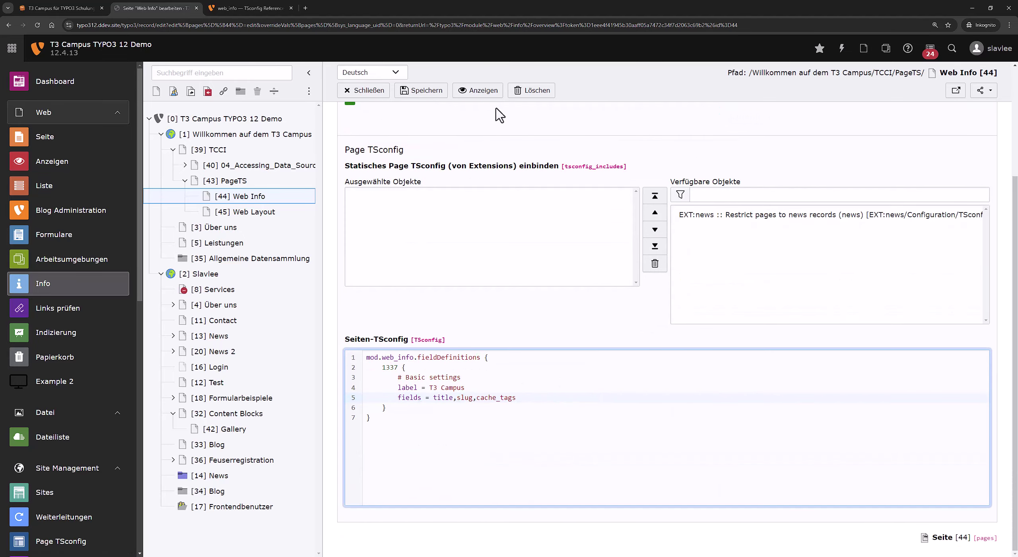
Look up the seo_title field on the SEO tab, append it to the fields line, and save.
scroll(497, 115, "up", 4)
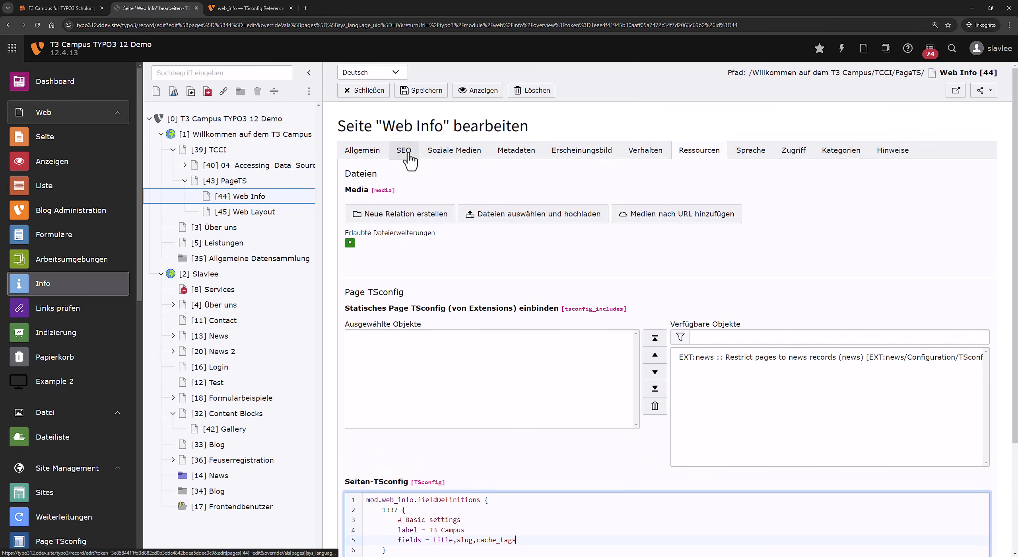
left_click(408, 154)
left_click(473, 195)
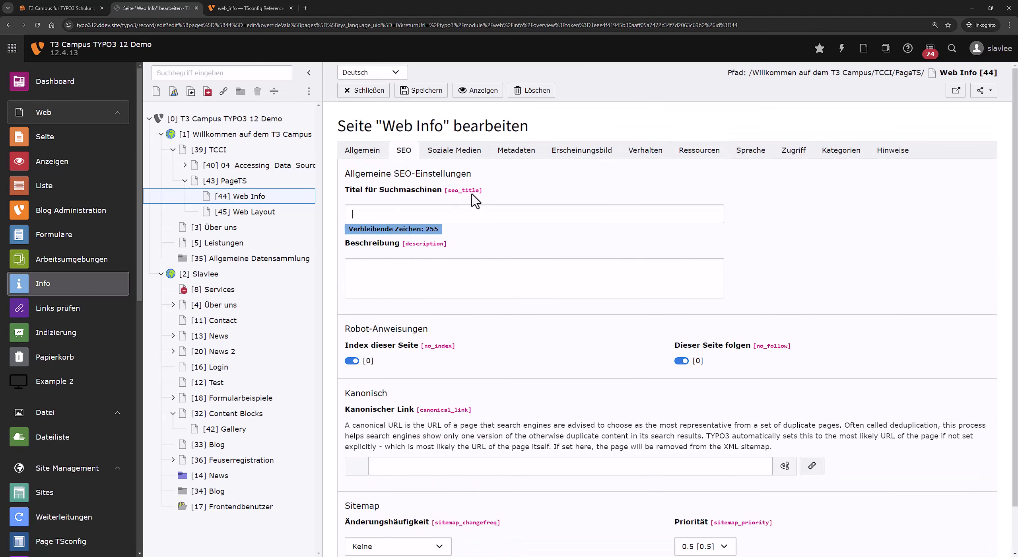
left_click(684, 150)
scroll(552, 458, "down", 3)
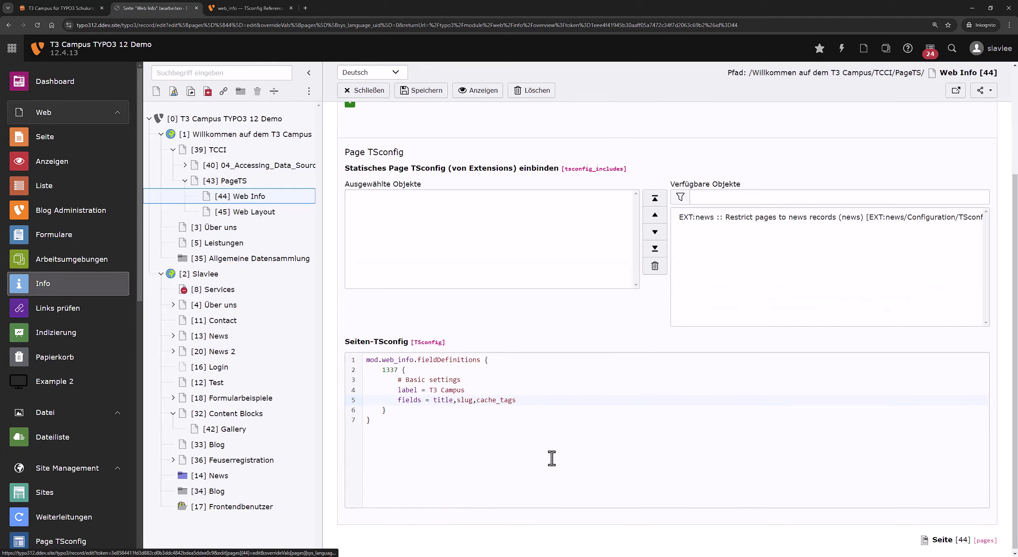
left_click(554, 396)
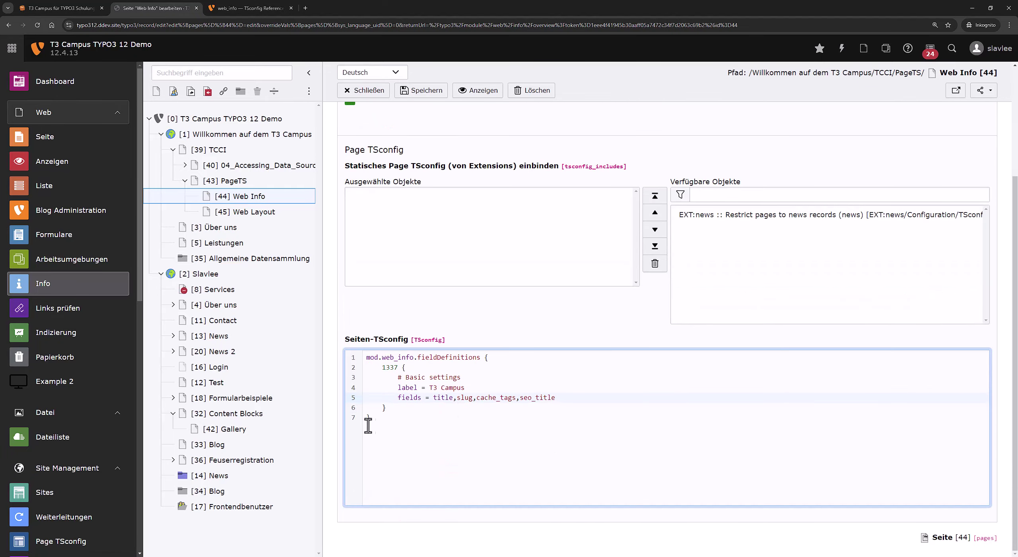
left_click(422, 91)
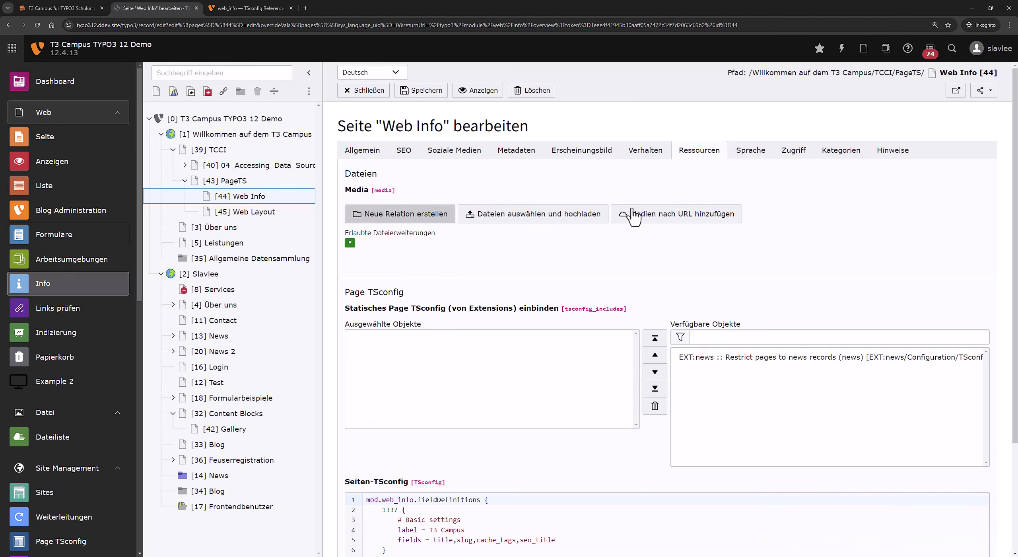
scroll(457, 358, "down", 4)
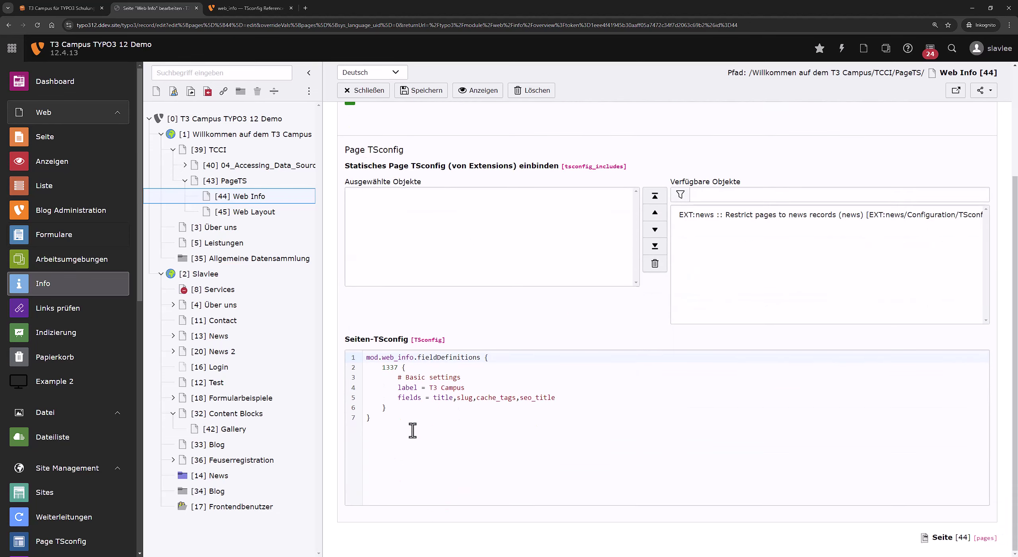
Show the T3 Campus overview for Web Info and check the URL-Segment column's edit form.
left_click(82, 288)
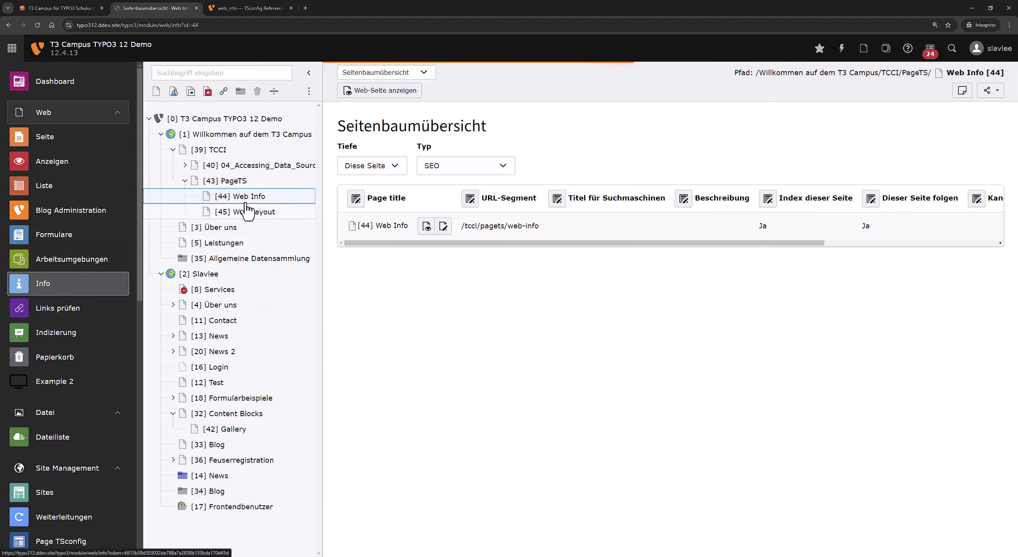
left_click(469, 171)
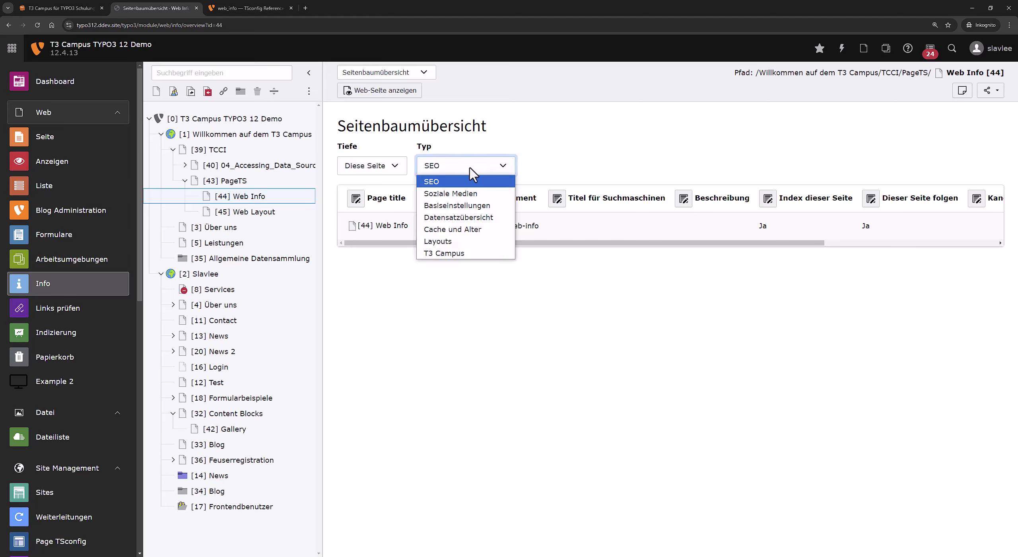
left_click(476, 254)
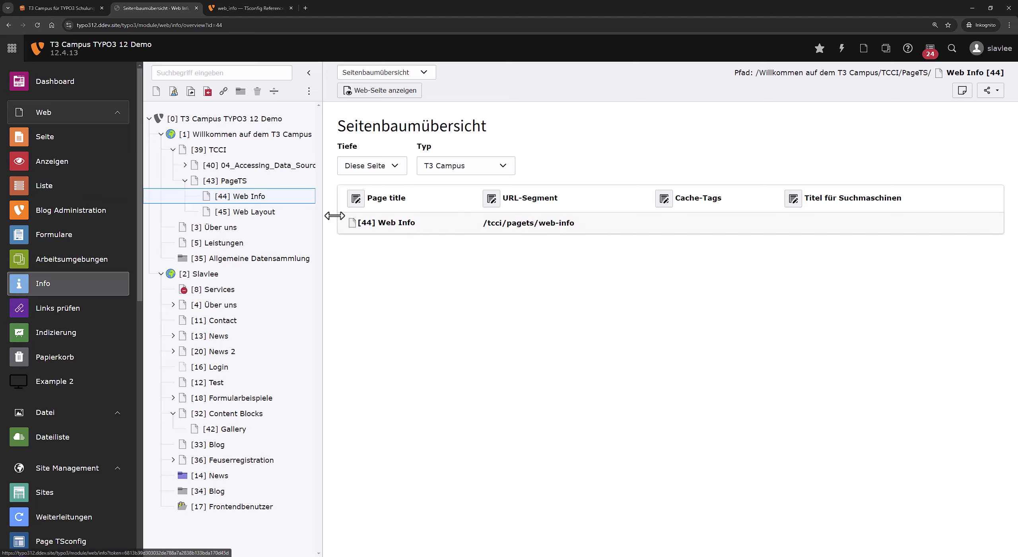
left_click(491, 199)
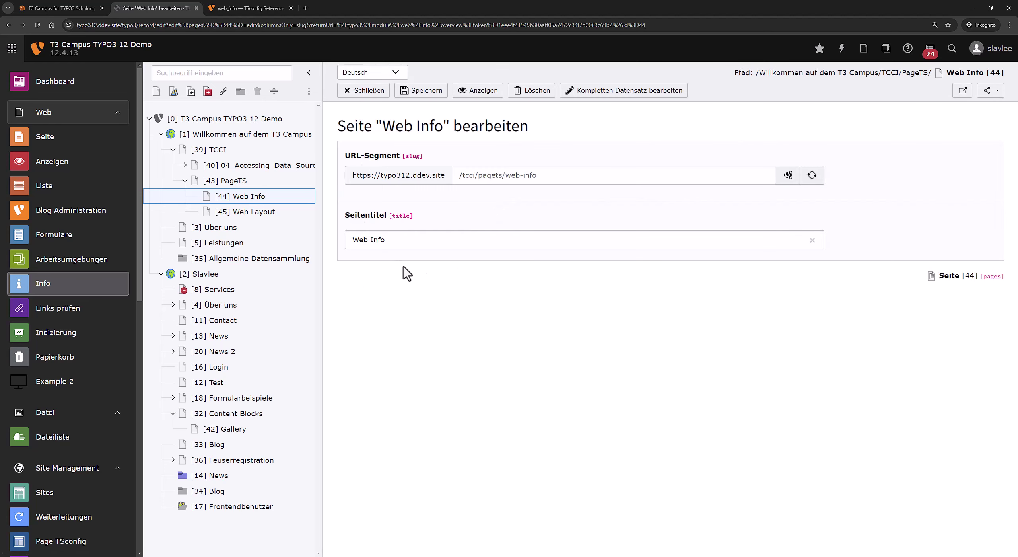
left_click(359, 104)
Check the Cache-Tags, search title and page title edit forms, then set Typ to Datensatzübersicht.
left_click(596, 201)
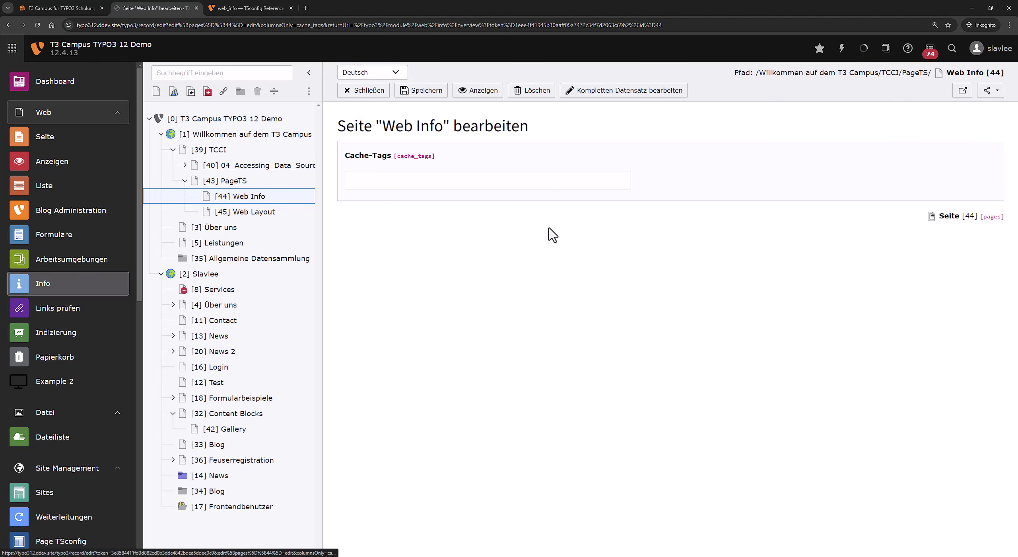
left_click(360, 92)
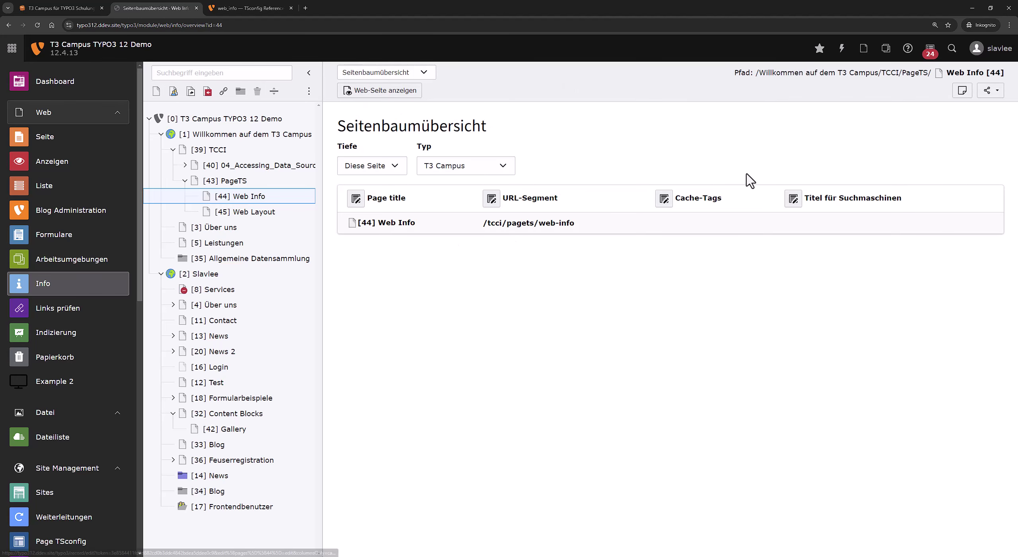
left_click(793, 199)
left_click(359, 91)
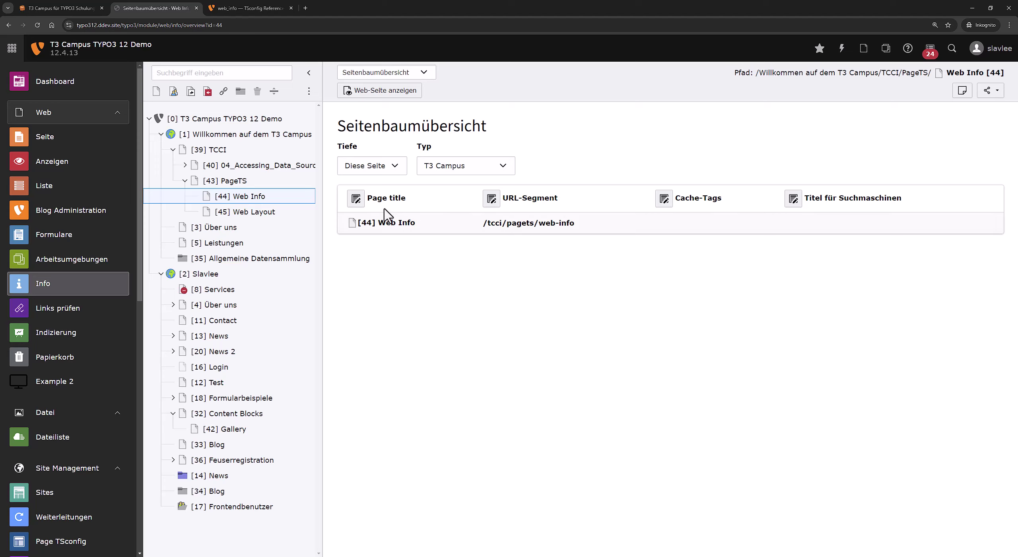
left_click(356, 200)
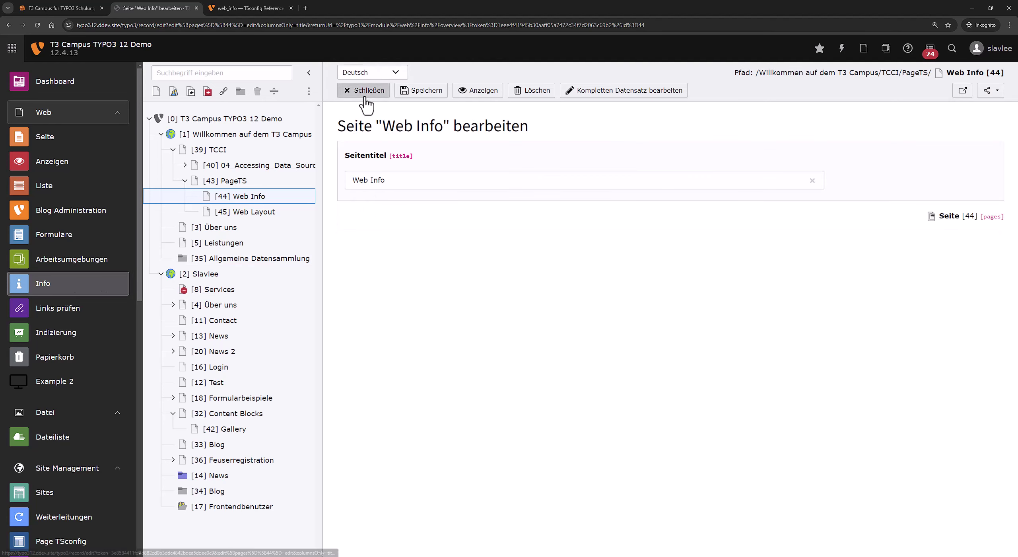
left_click(365, 95)
left_click(462, 167)
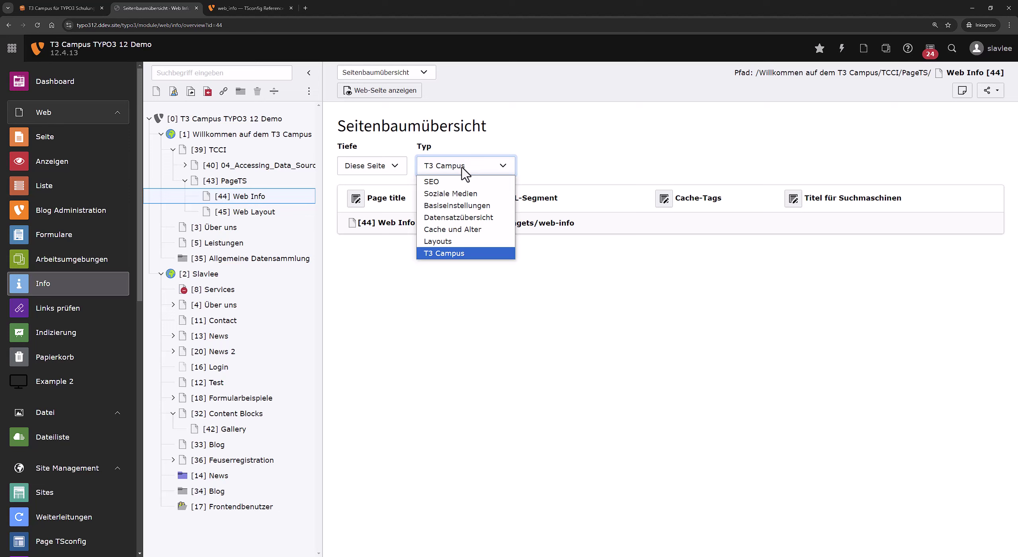
left_click(467, 220)
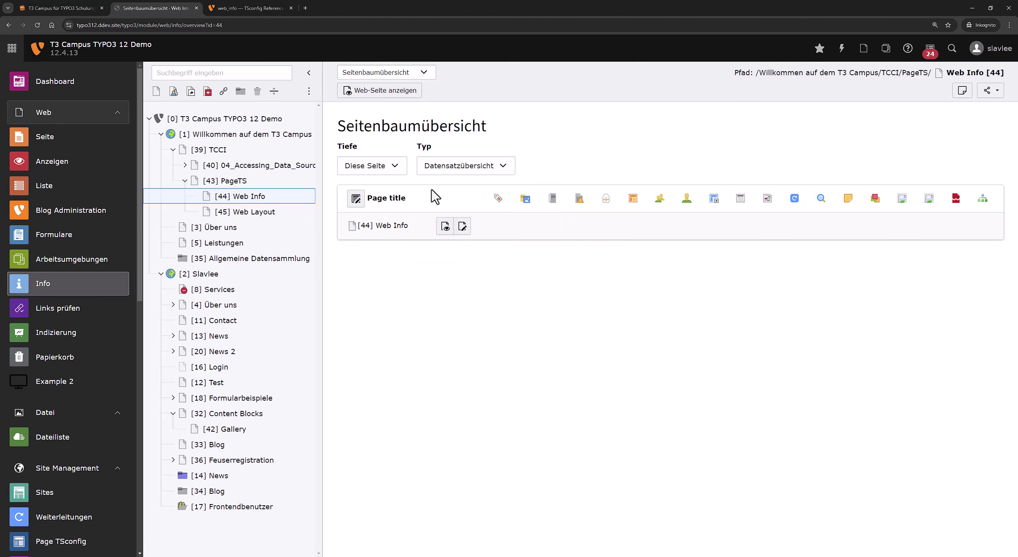
Review the docs' fieldDefinitions example with ###ALL_TABLES### and table_tt_content,table_fe_users counter fields.
key("ctrl+Tab")
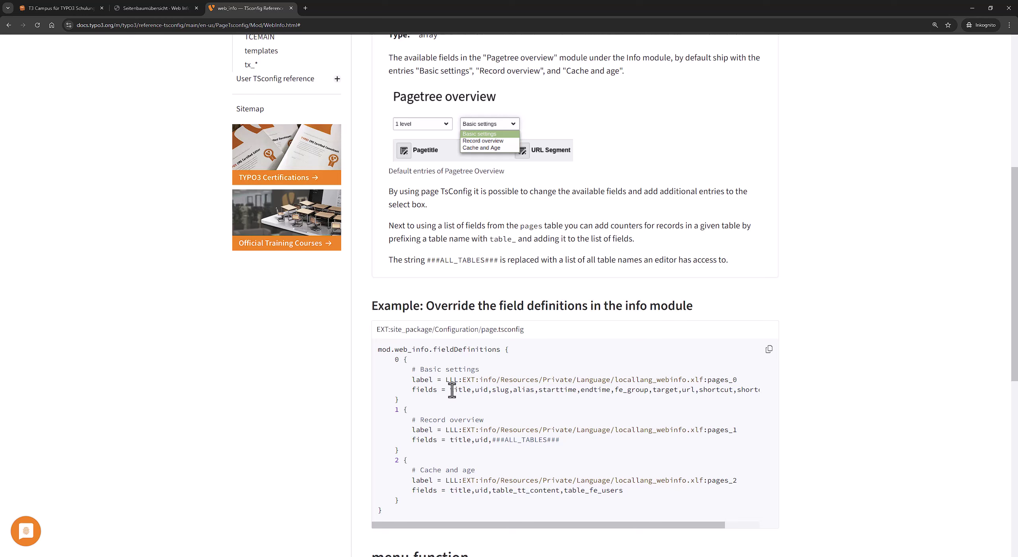
left_click_drag(452, 389, 732, 391)
left_click(614, 484)
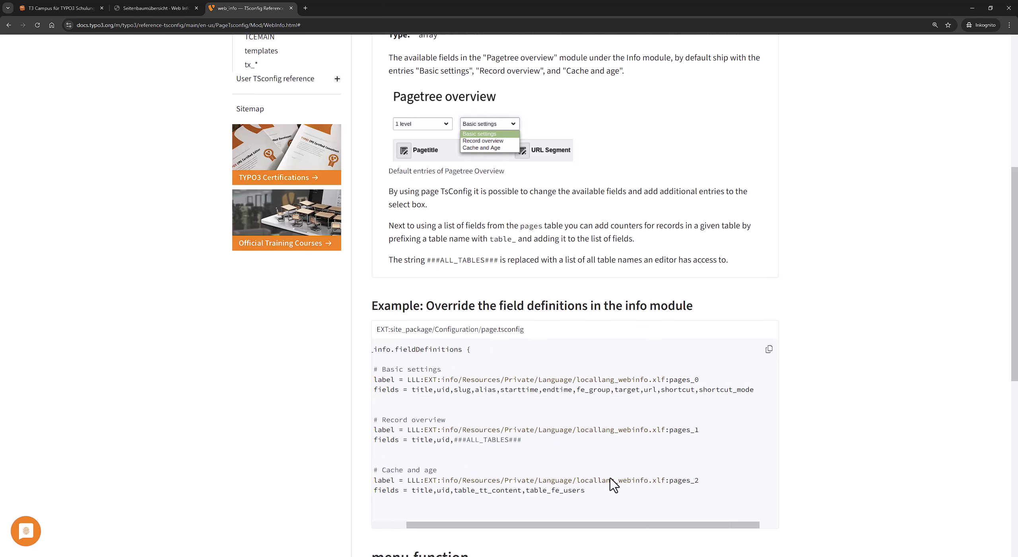
left_click_drag(590, 523, 495, 513)
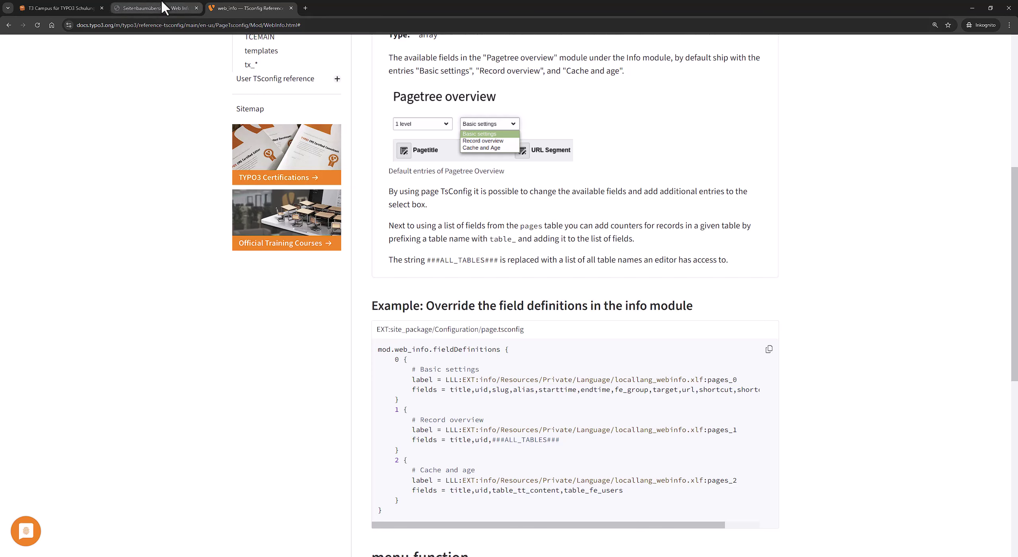
mouse_move(163, 9)
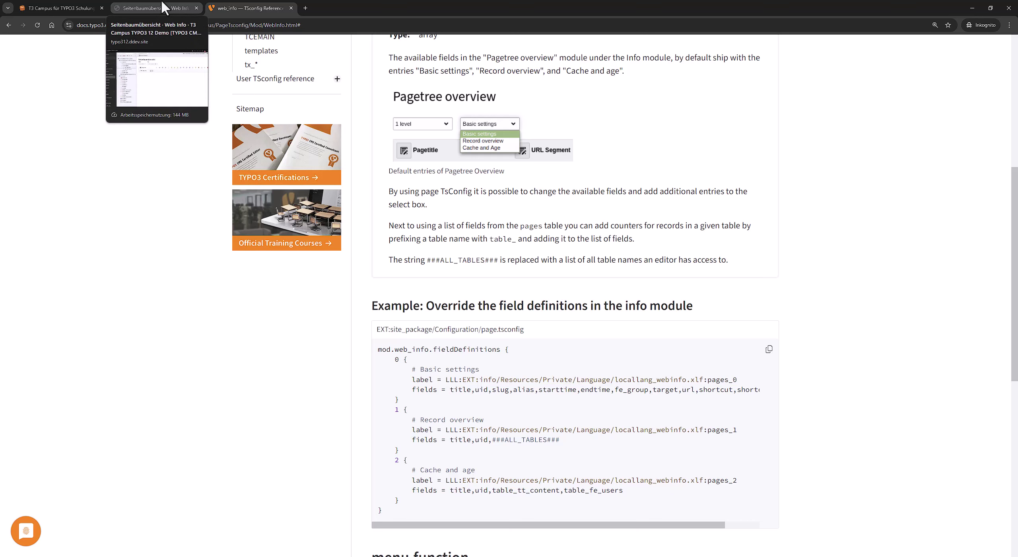
Edit Web Info's page properties and start prefixing fe_users with 'ta' on TSconfig line 5.
left_click(164, 8)
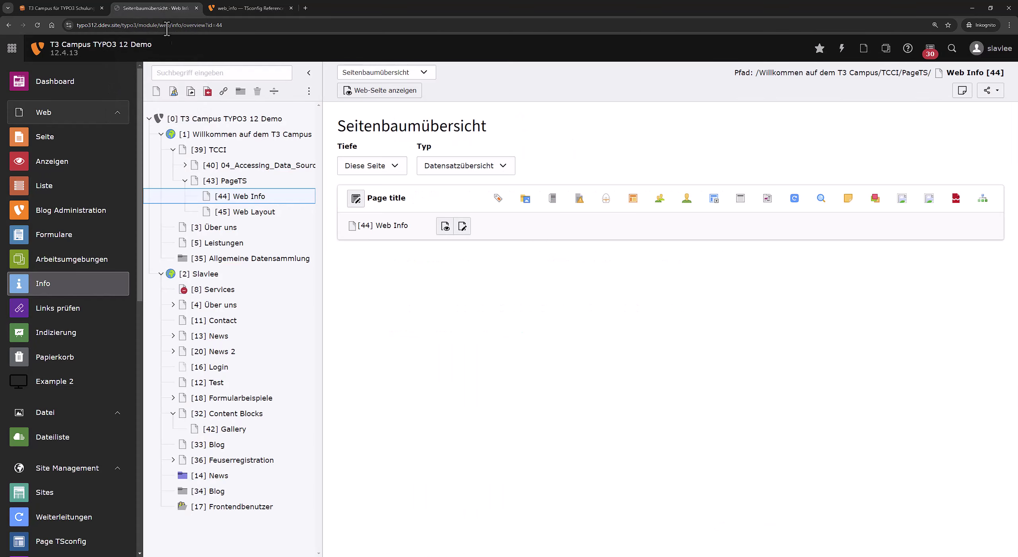
right_click(229, 198)
left_click(265, 232)
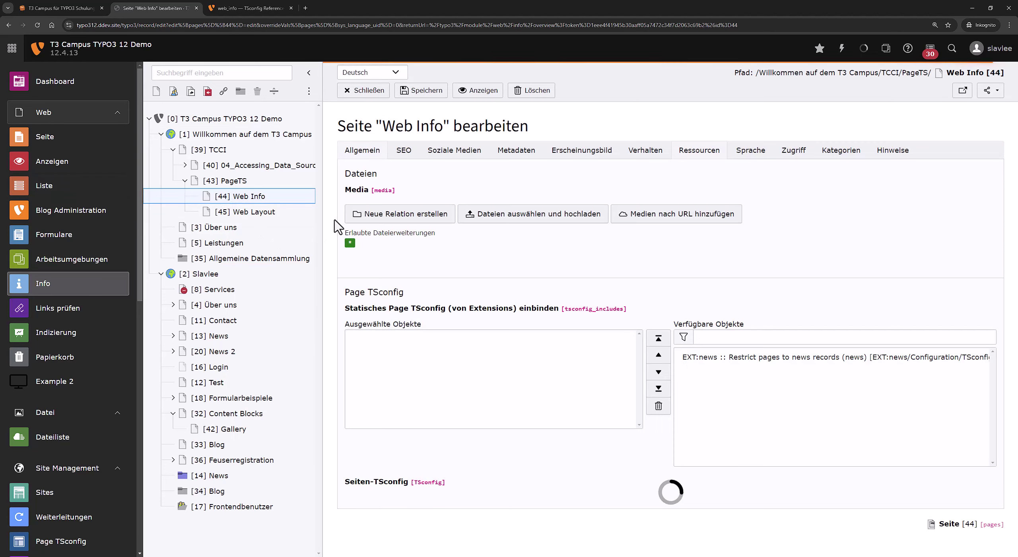
scroll(420, 417, "down", 3)
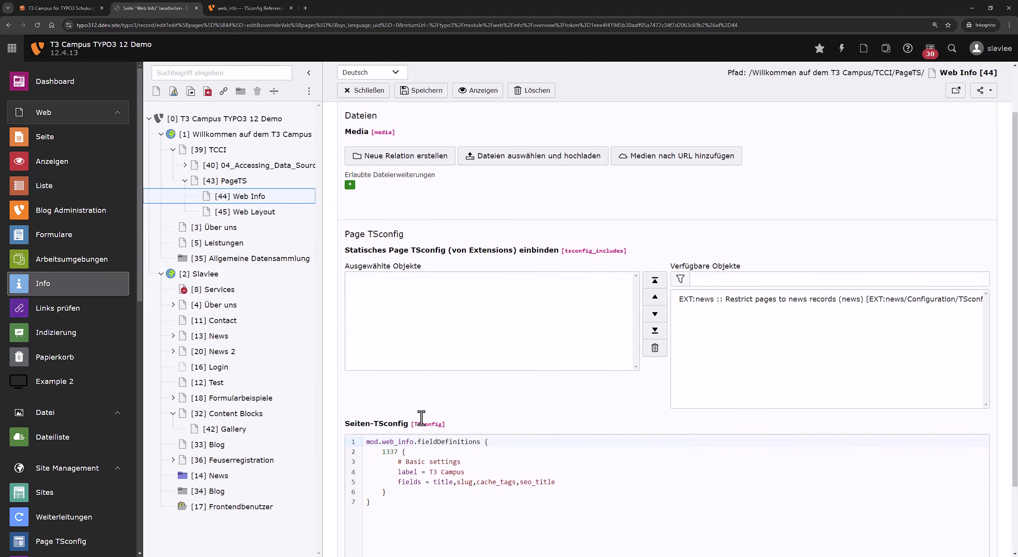
left_click(564, 405)
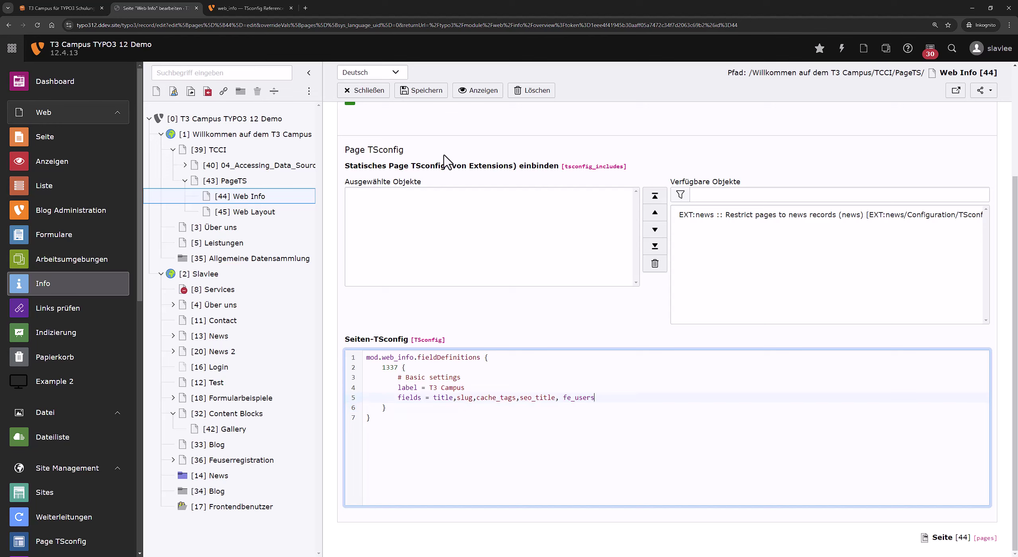
left_click(564, 397)
type("table_")
Confirm the table_fe_users name against the docs example and save the page TSconfig.
key("ctrl+Tab")
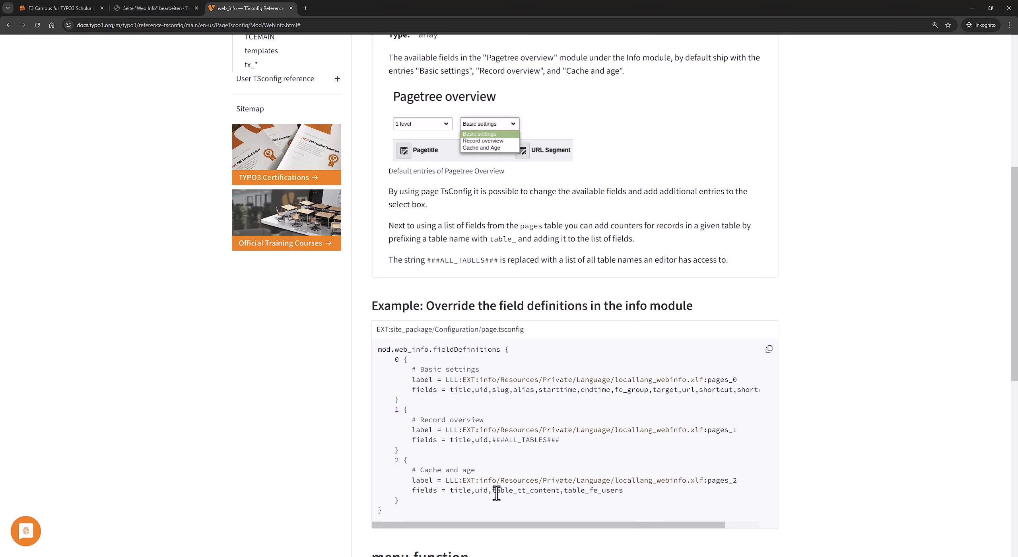
left_click_drag(525, 493, 595, 496)
left_click(155, 8)
left_click(425, 91)
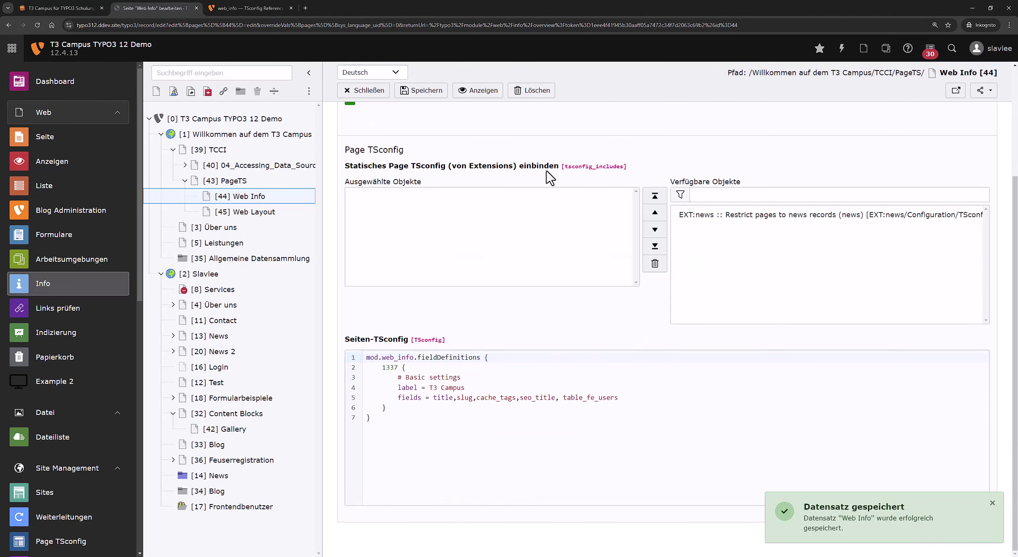
scroll(538, 193, "up", 3)
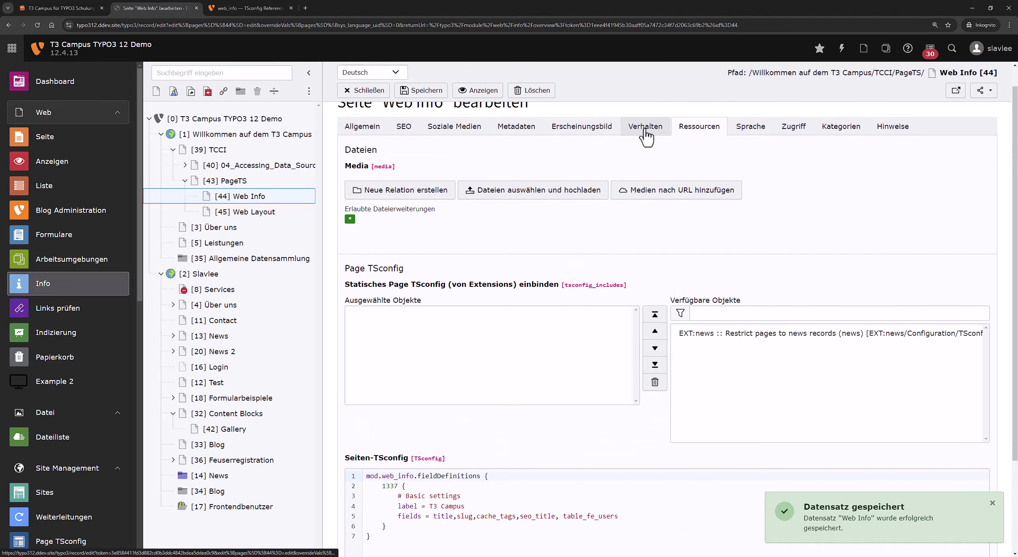
scroll(623, 377, "down", 3)
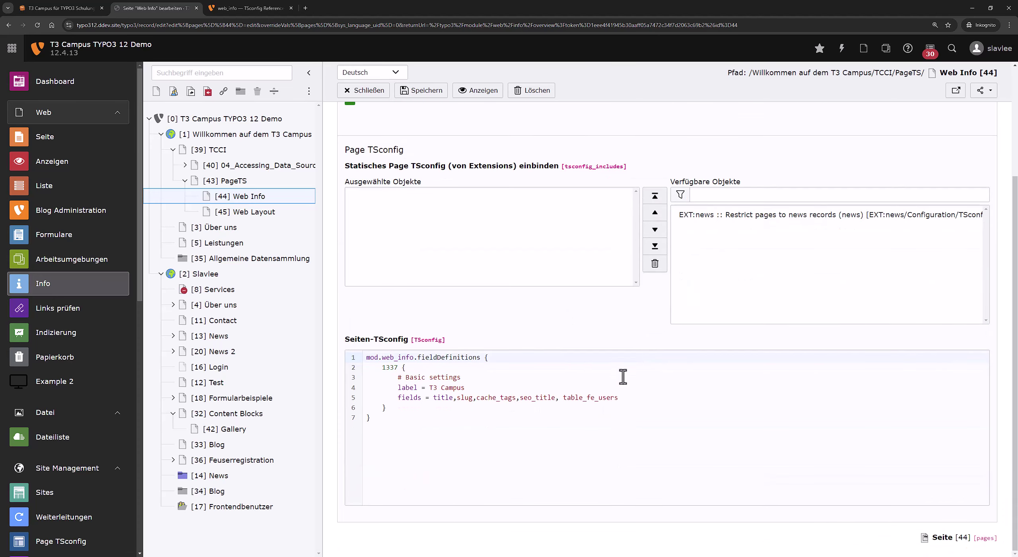
left_click_drag(620, 398, 576, 398)
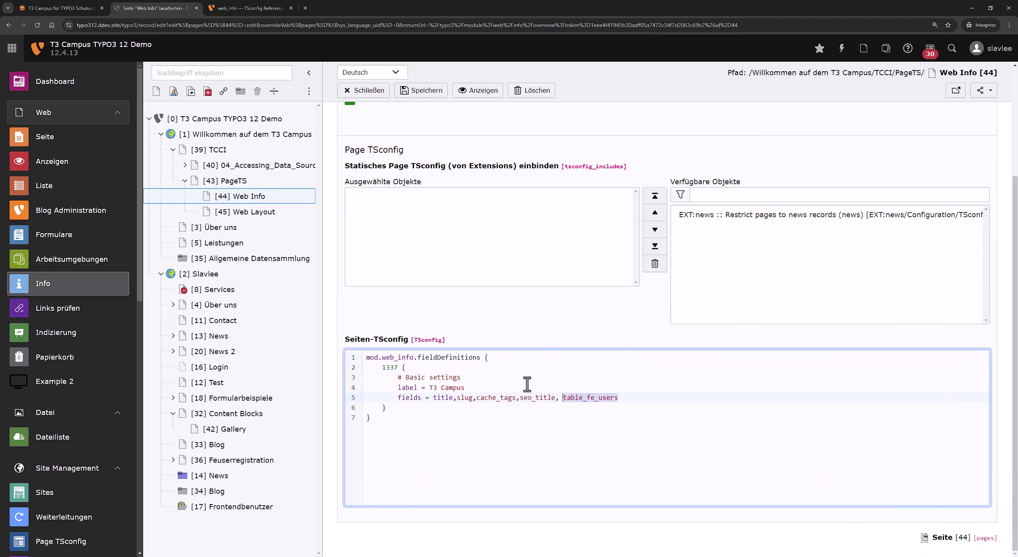
Show Web Info's T3 Campus overview with the new frontend-user column, then open its List view.
left_click(254, 199)
left_click(470, 166)
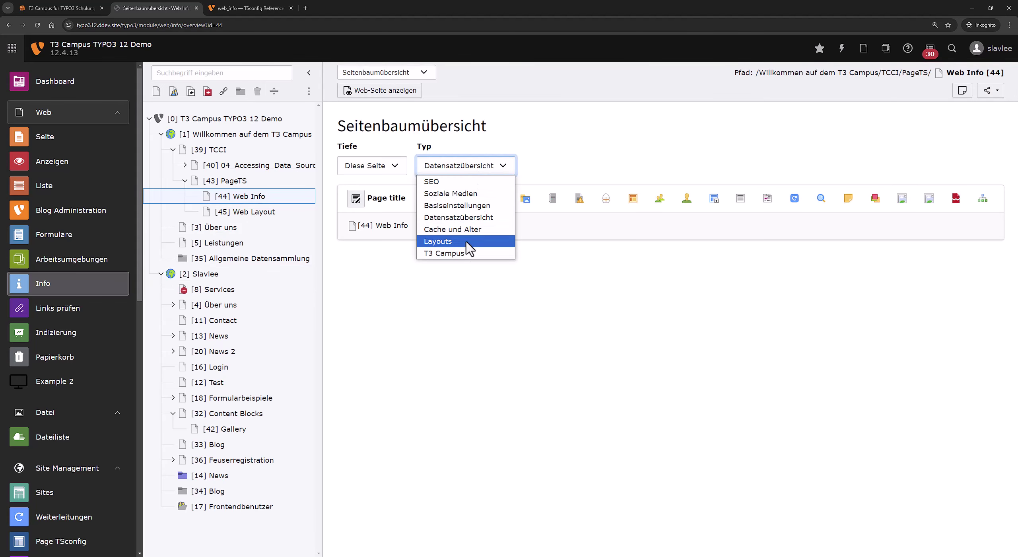
left_click(472, 254)
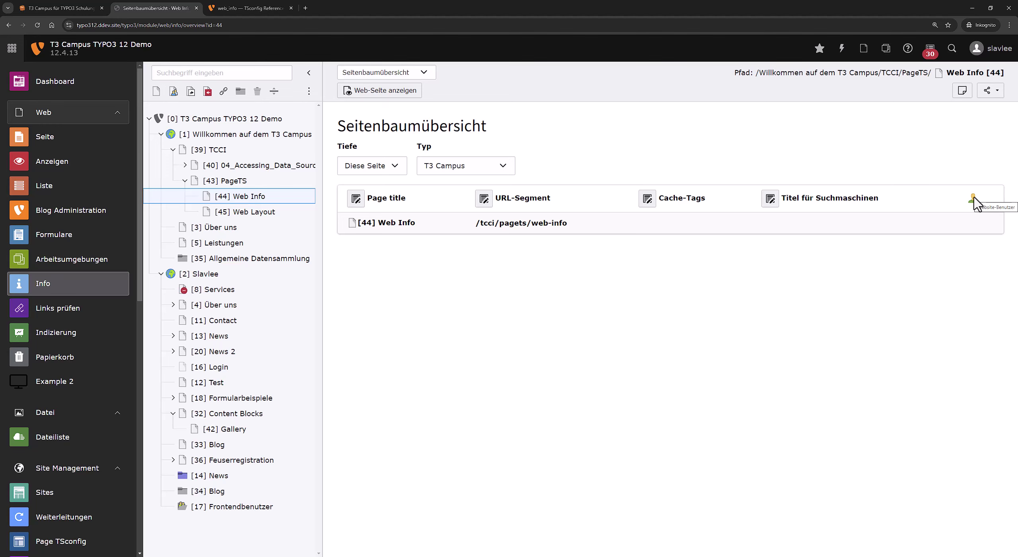
left_click(127, 190)
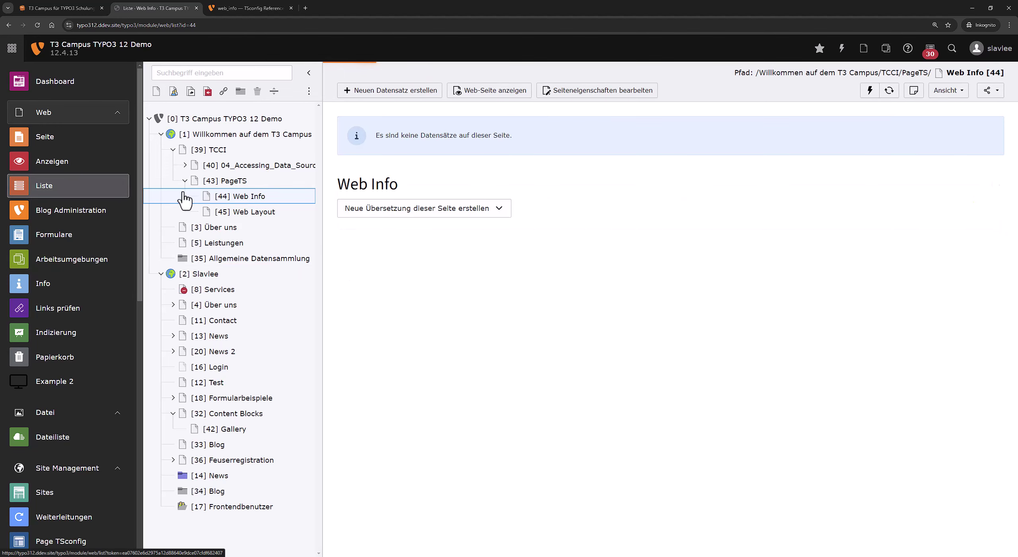
Browse the record types offered by the new-record wizard for the Web Info page.
left_click(401, 92)
scroll(384, 477, "down", 3)
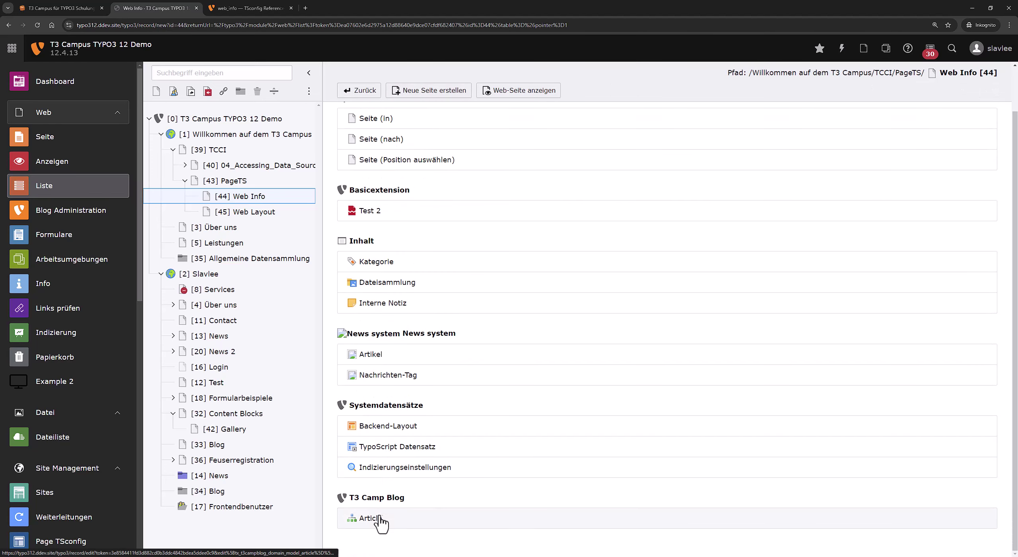
scroll(397, 320, "up", 3)
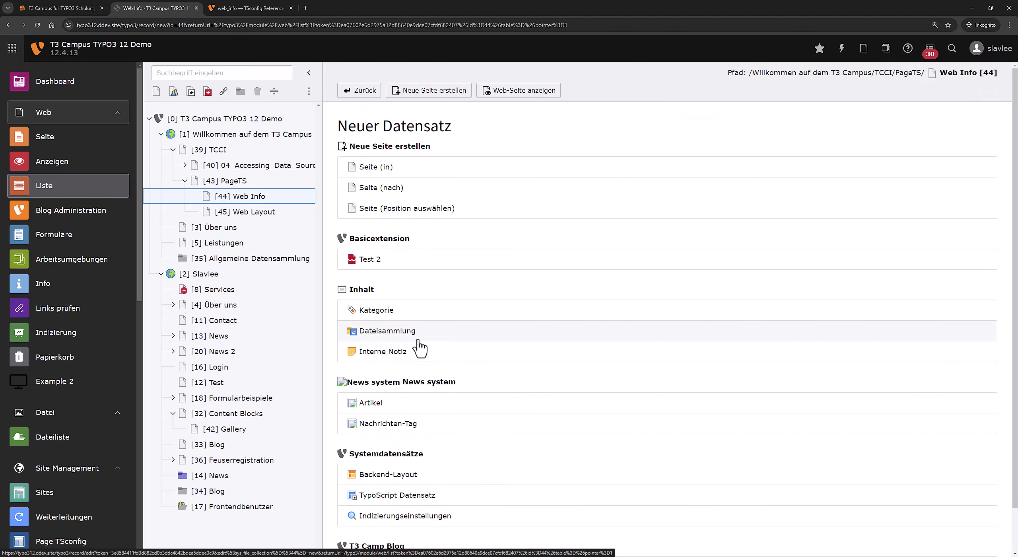
scroll(419, 348, "down", 2)
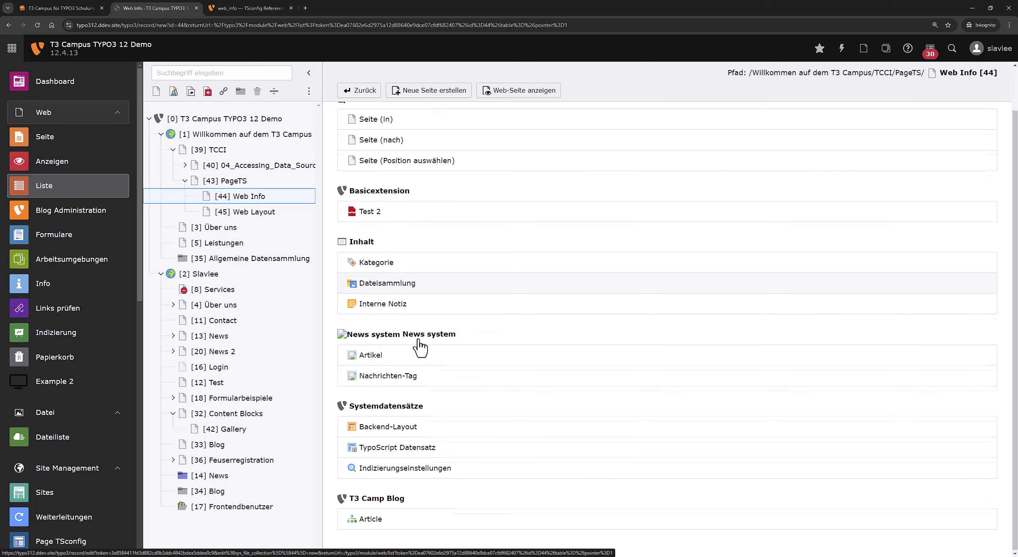
Open the new-record wizard on Frontendbenutzer, listing Website-Benutzer and Website-Benutzergruppe types.
left_click(259, 507)
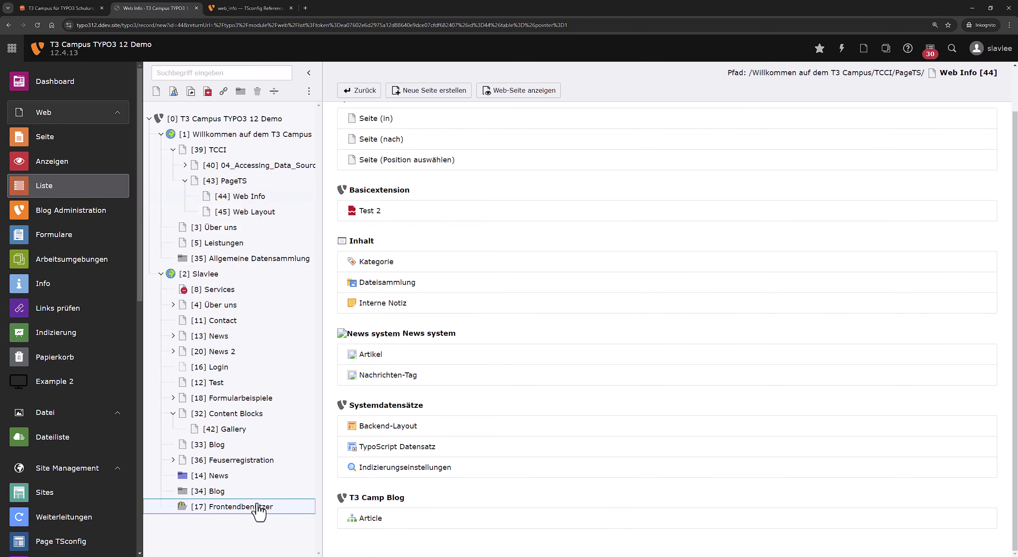
left_click(375, 91)
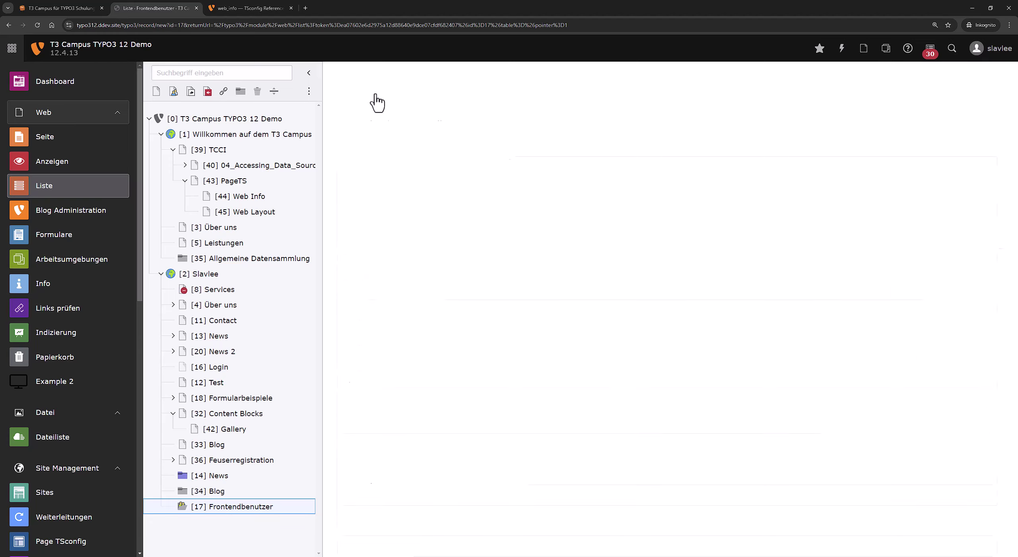
scroll(409, 338, "down", 3)
scroll(412, 372, "up", 3)
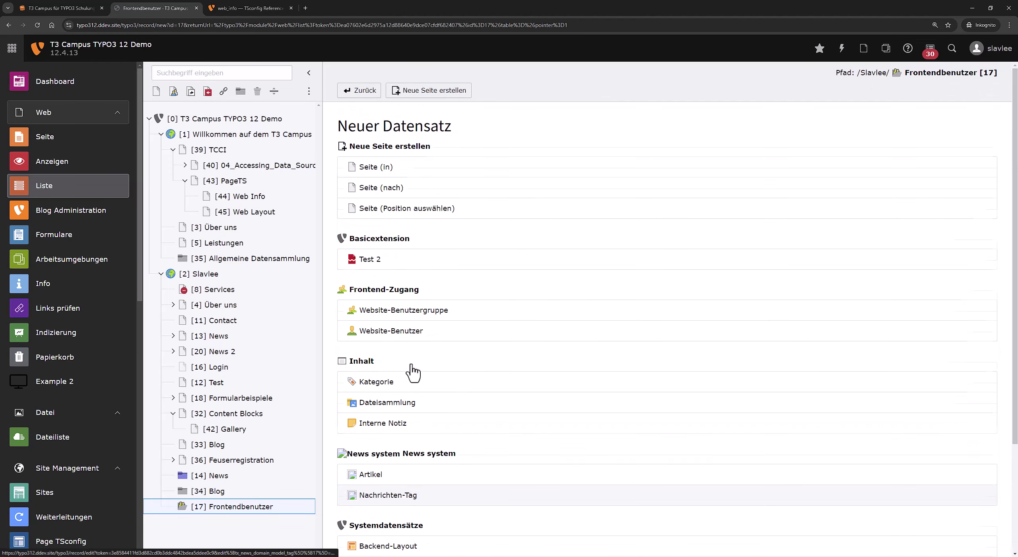
left_click(266, 199)
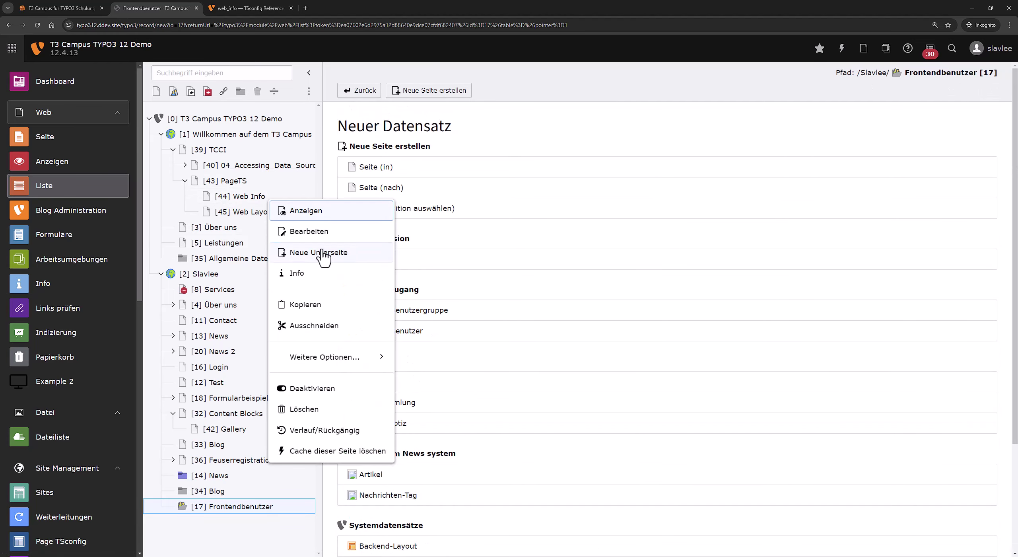
Create the subpage 'Frontendbenutzer 2' under Web Info as type Ordner [254], save it, and view Zugriff.
left_click(323, 253)
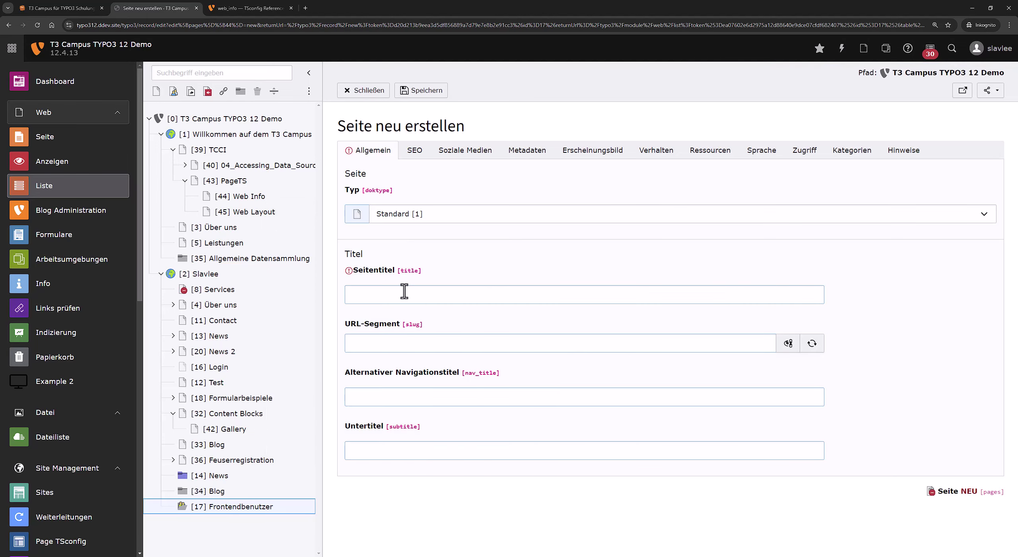
left_click(404, 291)
type("f")
key("BackSpace")
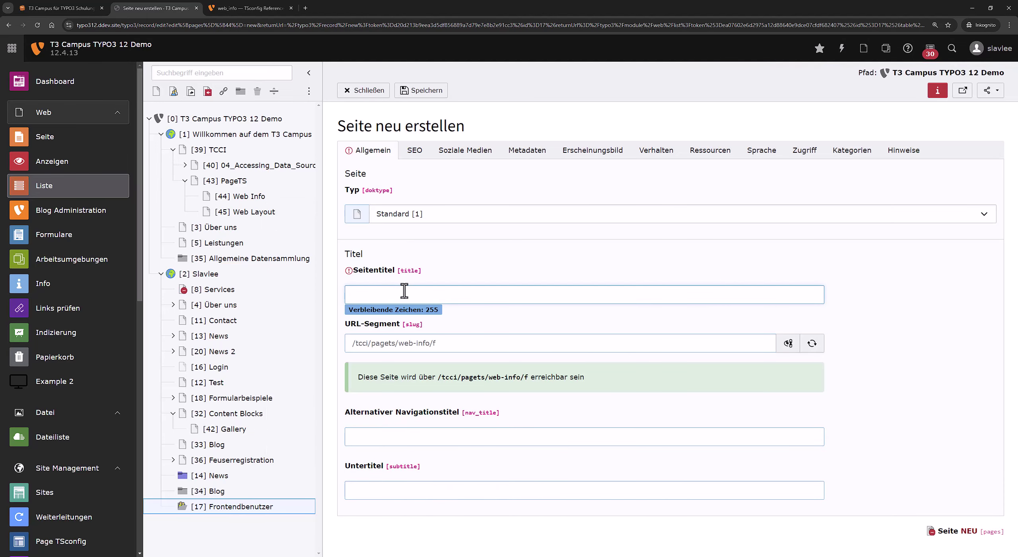
type("Frontendbenuzter")
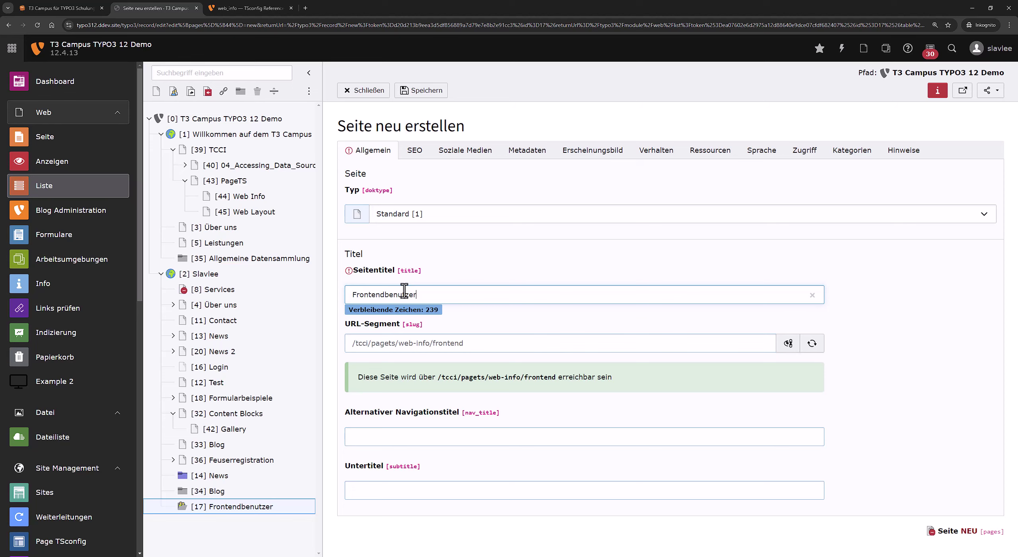
type(" 2")
left_click(518, 215)
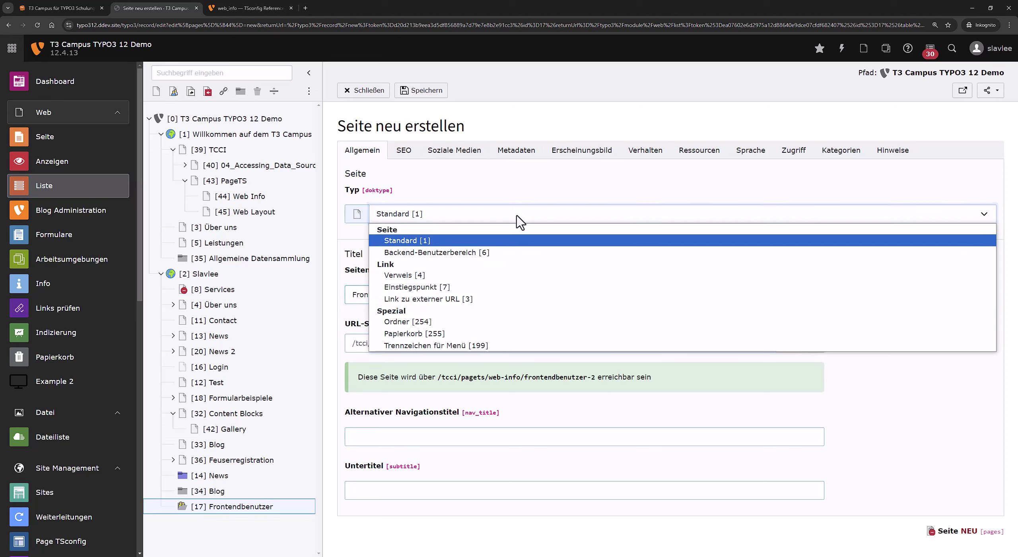
left_click(448, 325)
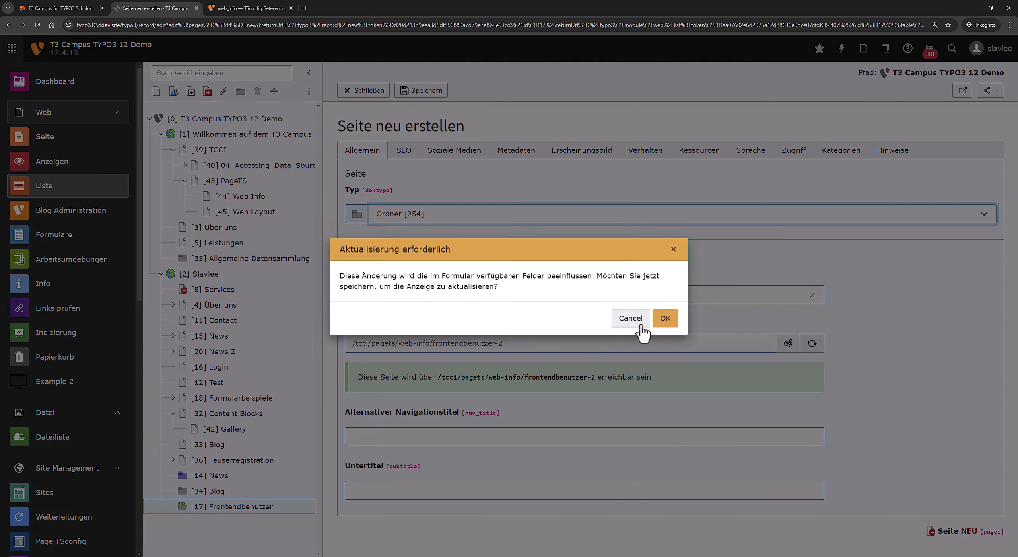
left_click(664, 318)
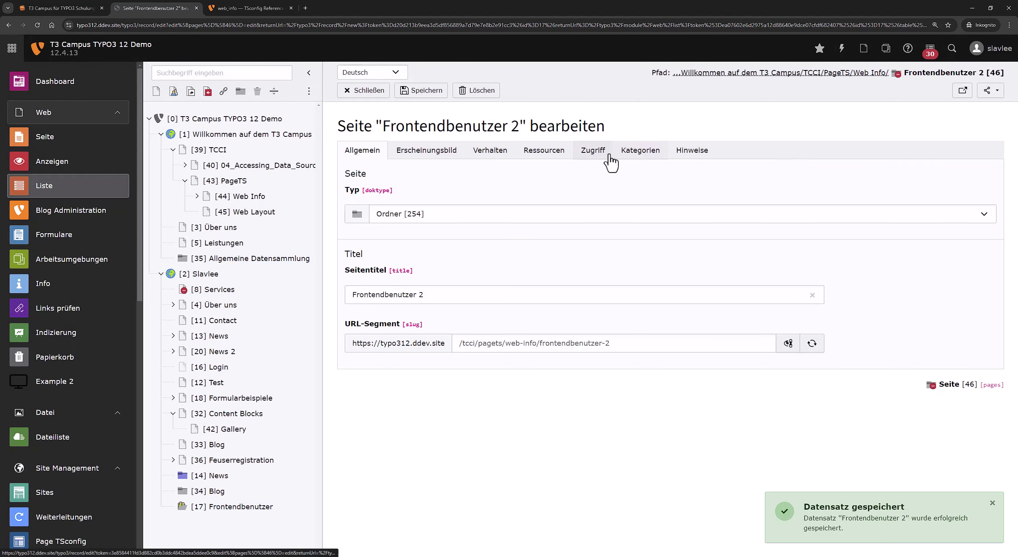
left_click(596, 155)
left_click(193, 199)
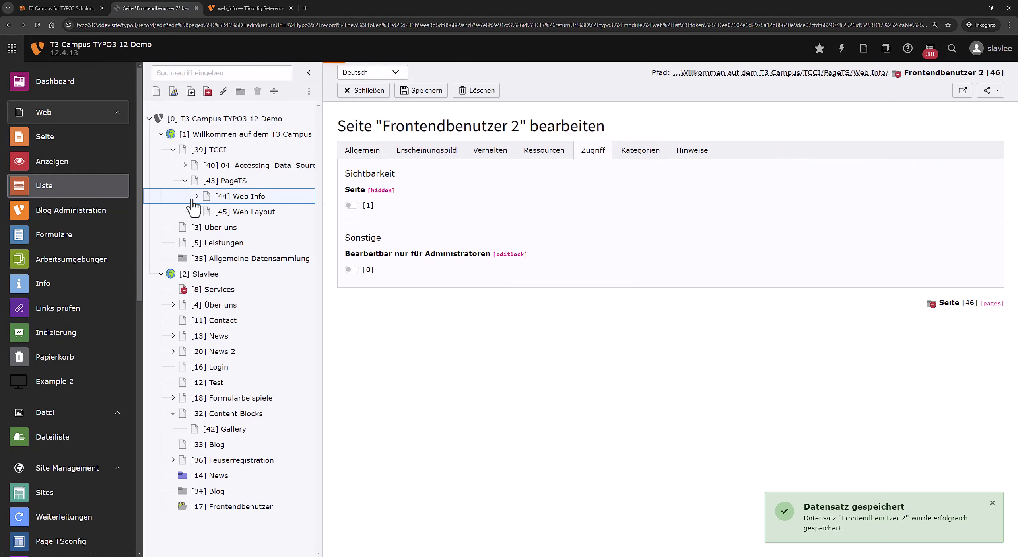
Enable the hidden Frontendbenutzer 2 folder and open its records.
left_click(197, 196)
right_click(220, 212)
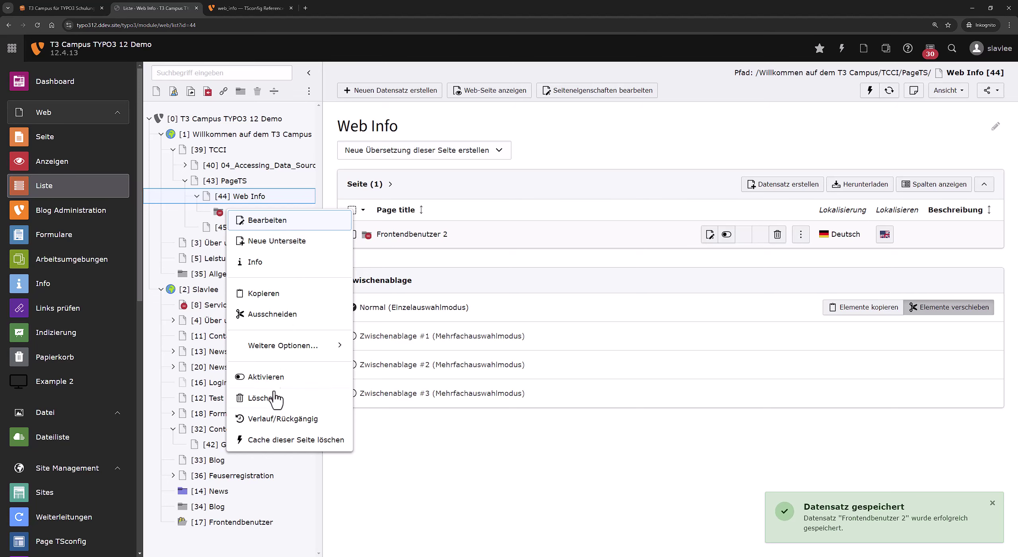
left_click(278, 378)
left_click(283, 215)
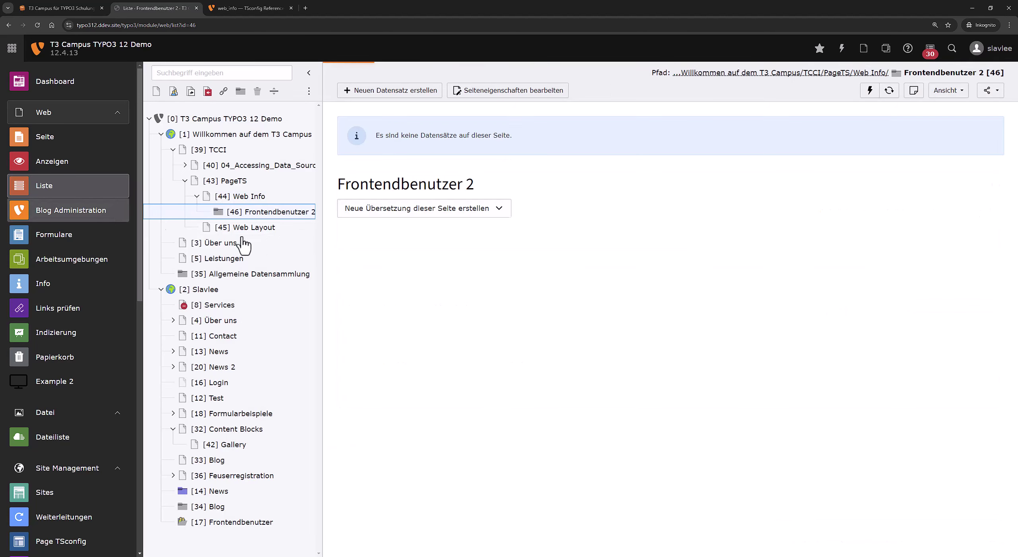
Create a website user in the Default [1] group, enter the username and password, and save.
left_click(413, 96)
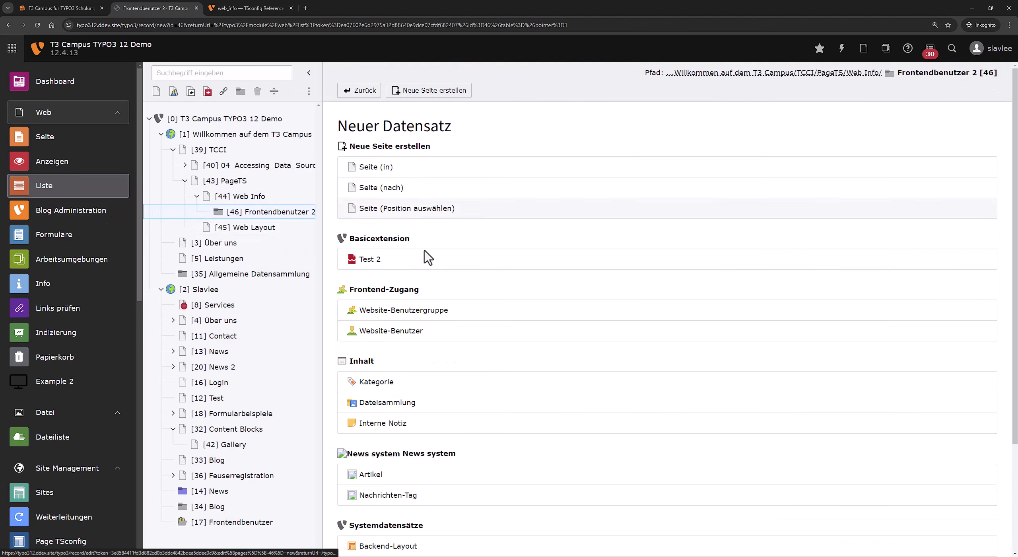
left_click(396, 332)
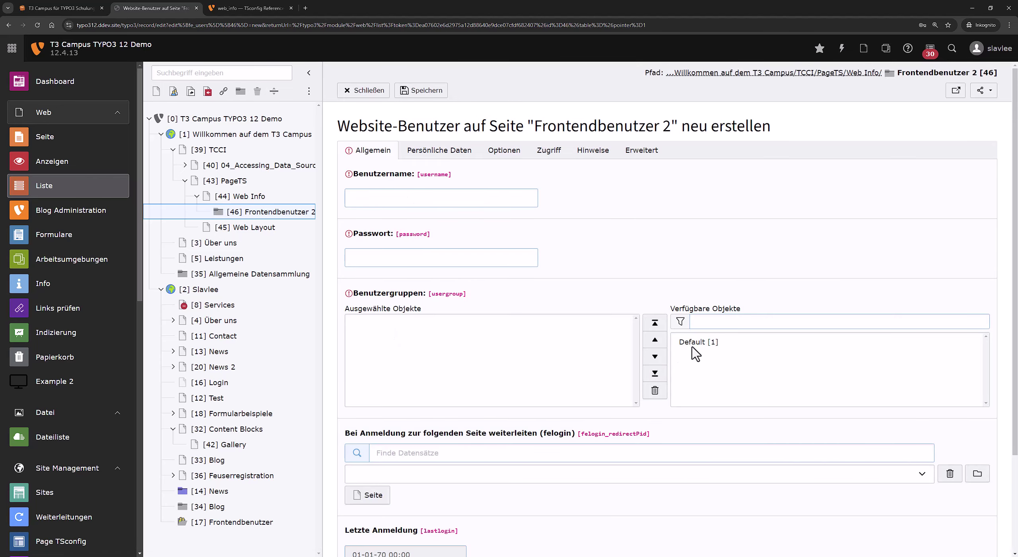
left_click(696, 341)
left_click(409, 203)
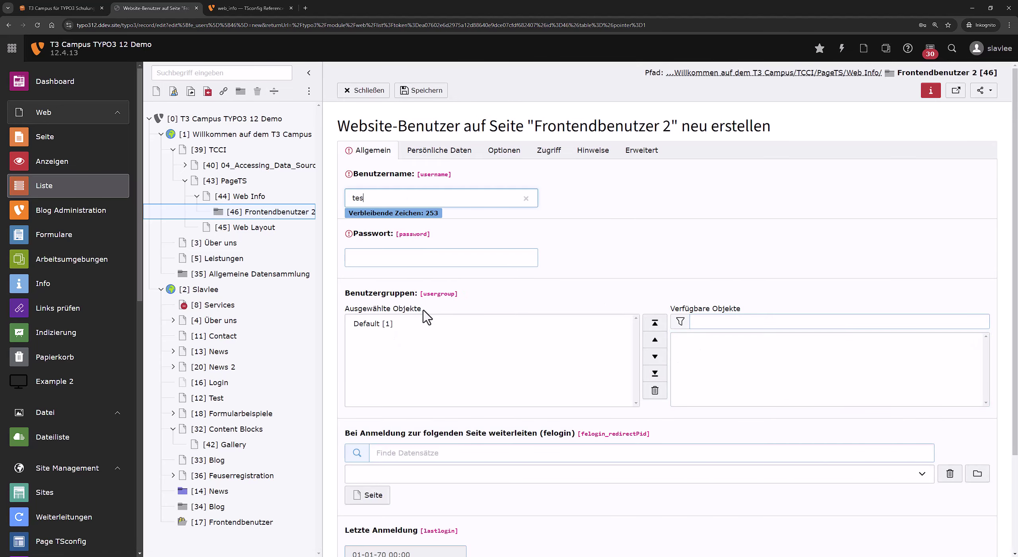
left_click(458, 257)
type("test")
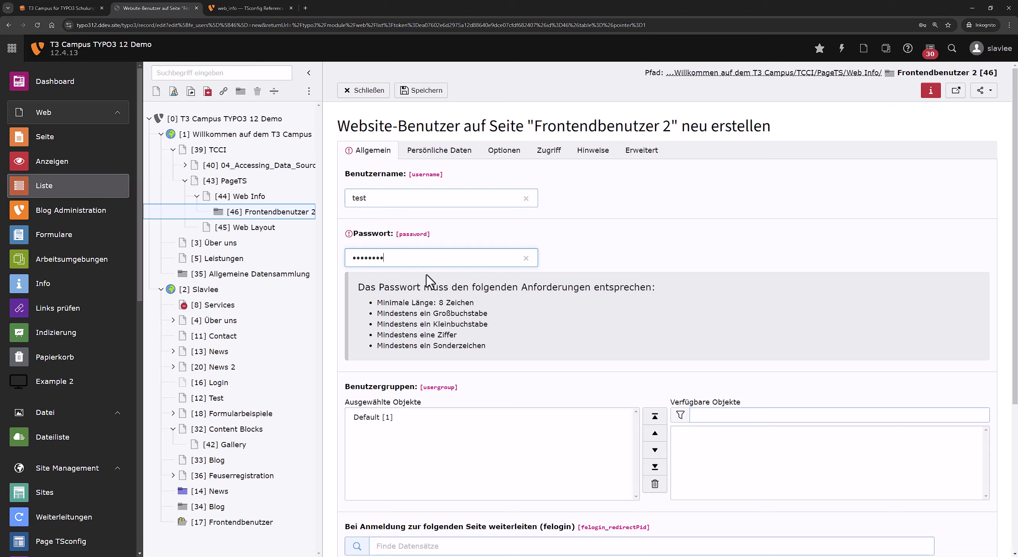
left_click(423, 90)
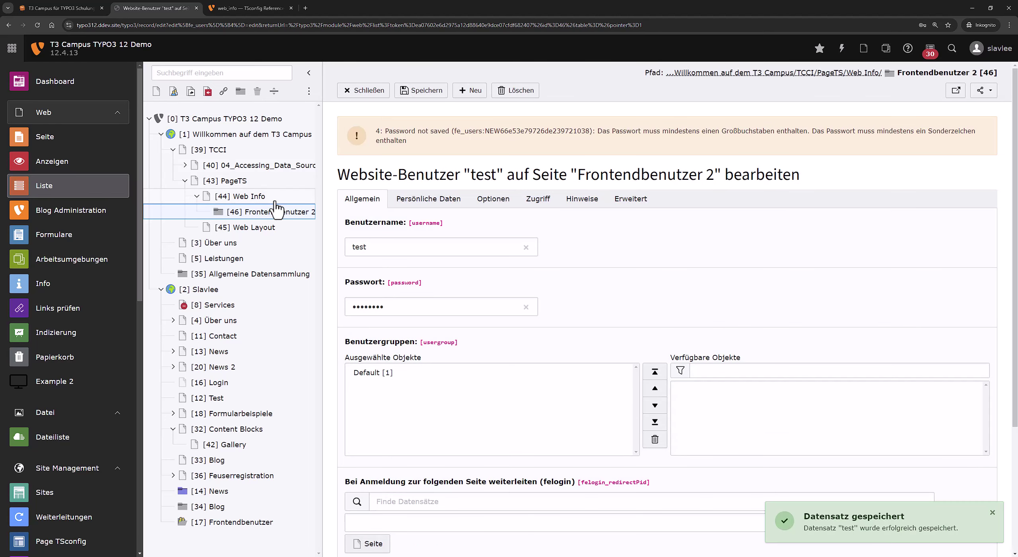
left_click(243, 196)
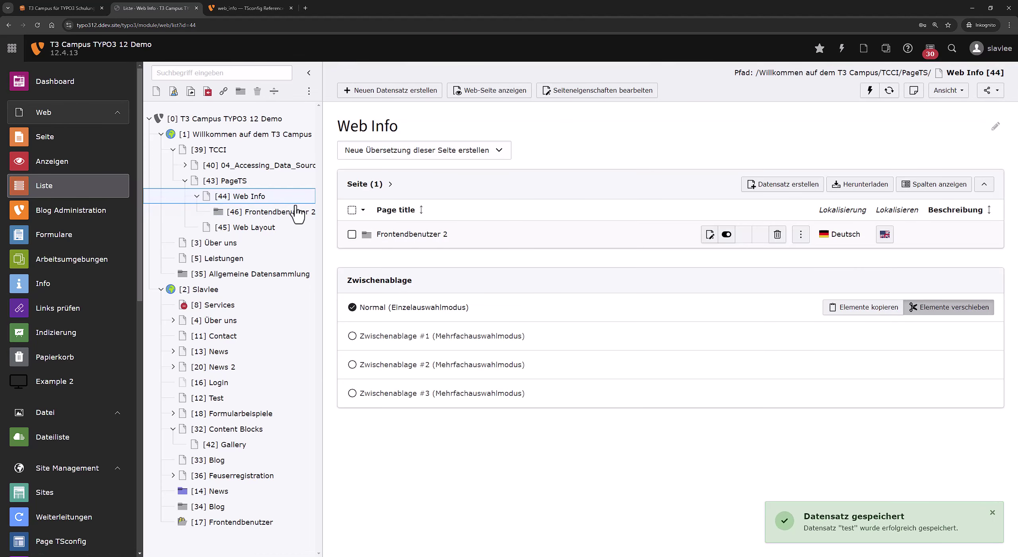
Show the Info page tree overview for Frontendbenutzer 2, counting one website user.
left_click(302, 212)
left_click(288, 196)
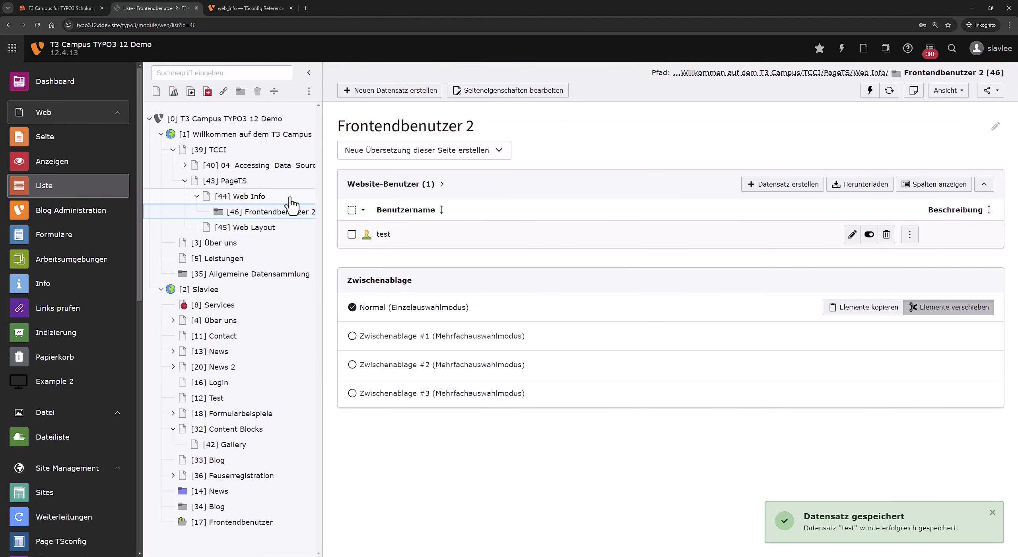
left_click(74, 283)
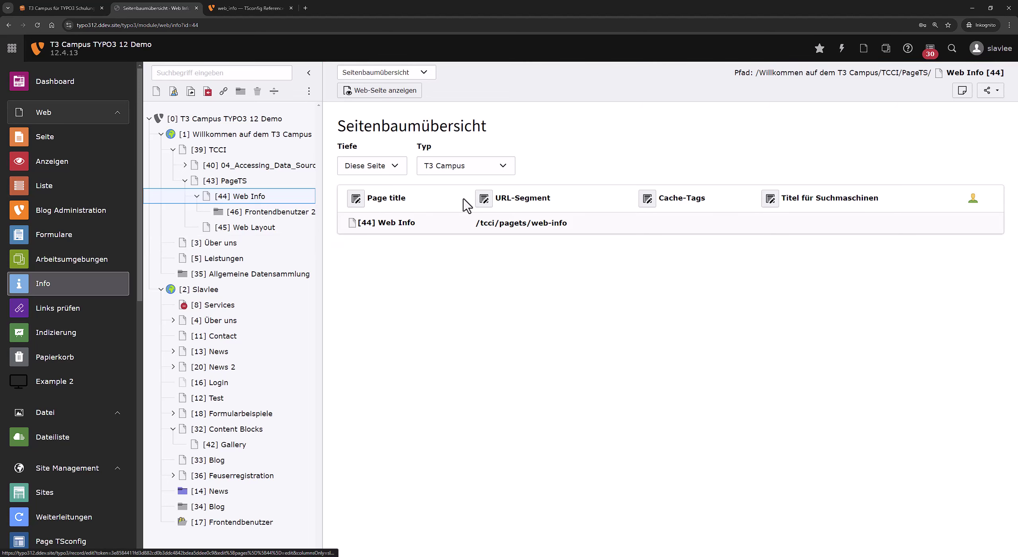
left_click(292, 212)
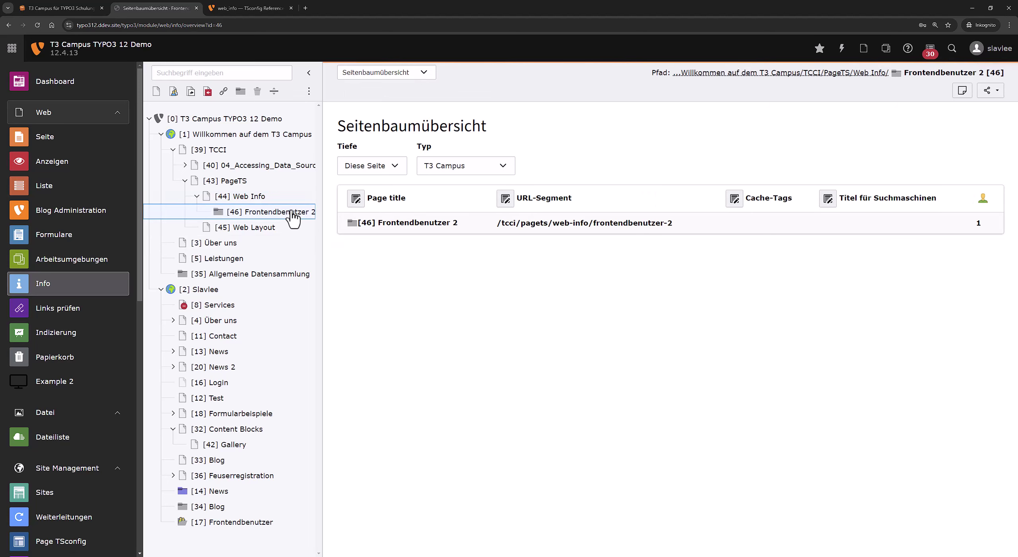
left_click(290, 198)
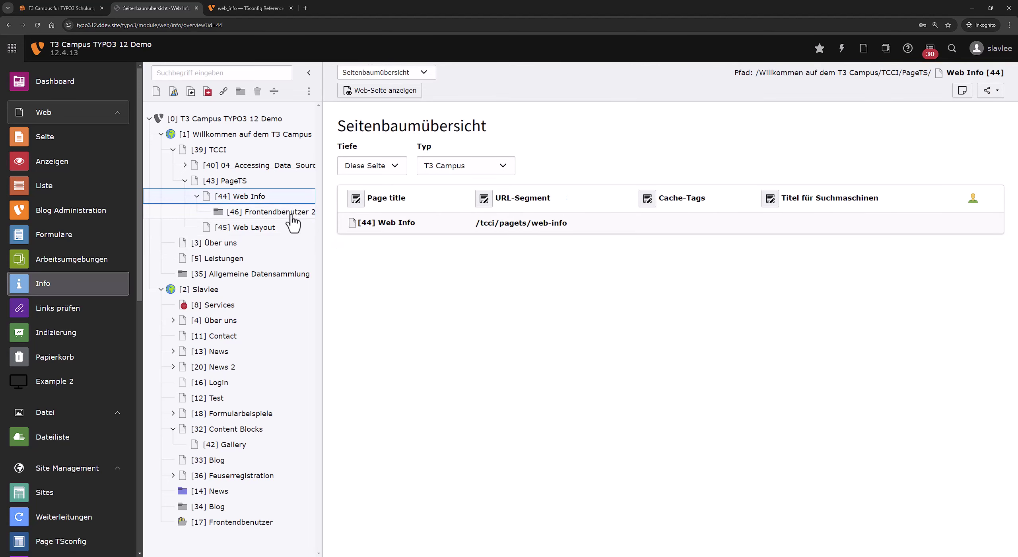
left_click(293, 214)
left_click(290, 199)
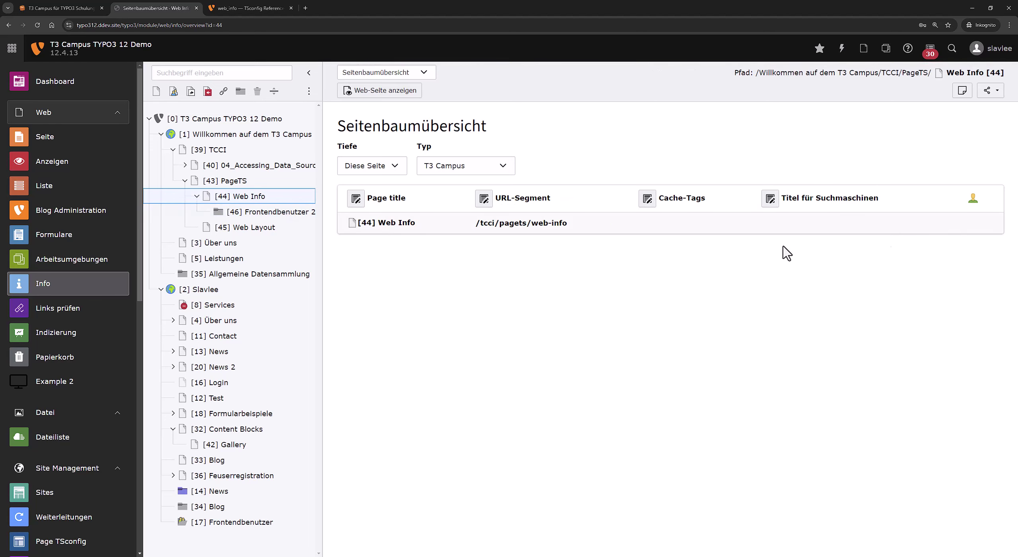
left_click(292, 212)
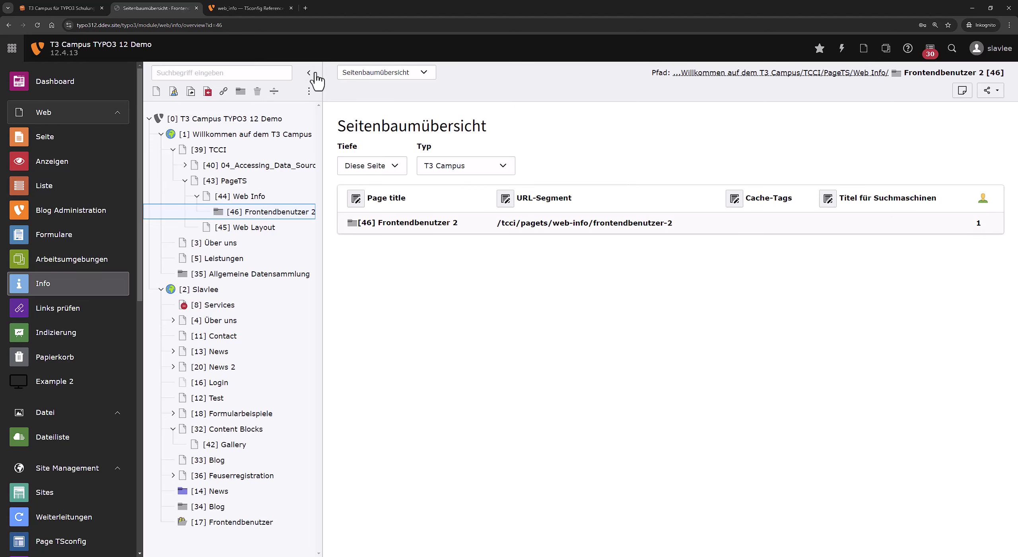
Check the ###ALL_TABLES### placeholder in the docs example, then return to the backend.
left_click(270, 8)
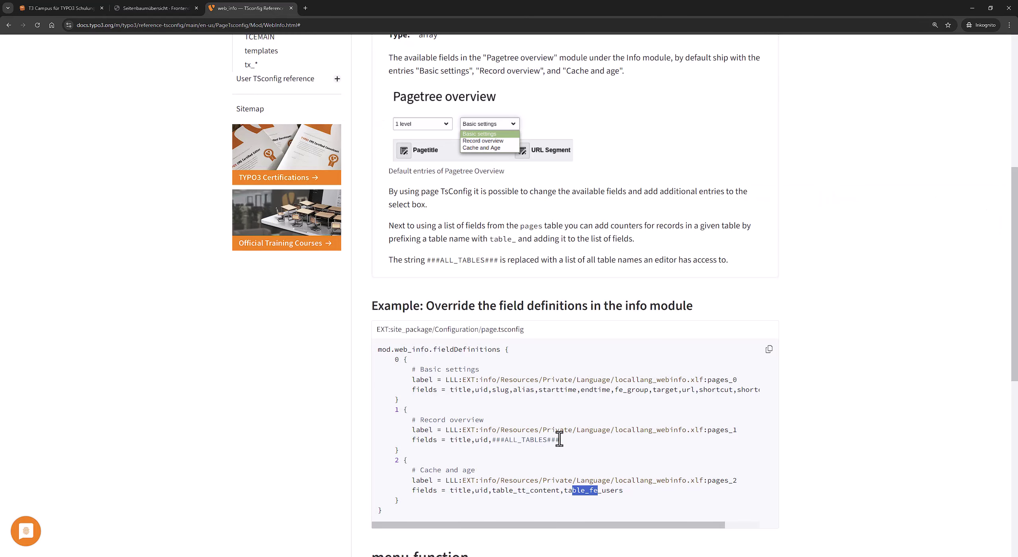
left_click_drag(560, 439, 493, 441)
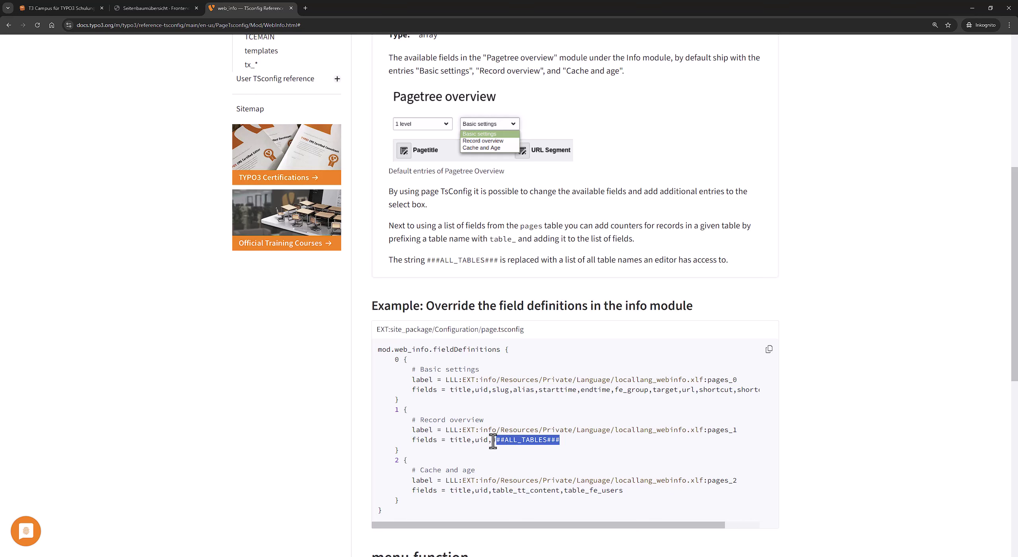
left_click(175, 8)
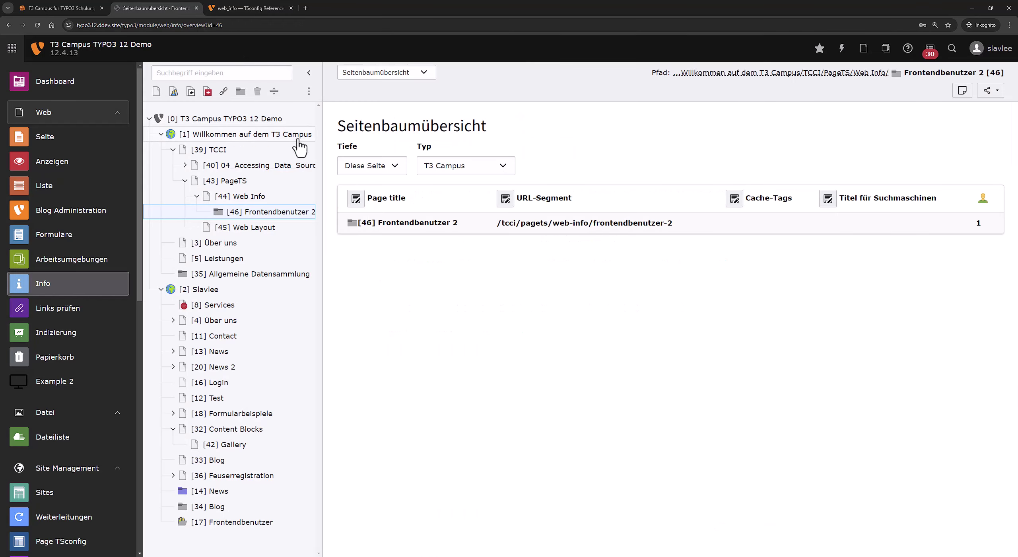
Replace table_fe_users with ###ALL_TABLES### in Web Info's Page TSconfig, save, and view Frontendbenutzer 2.
right_click(251, 201)
left_click(299, 230)
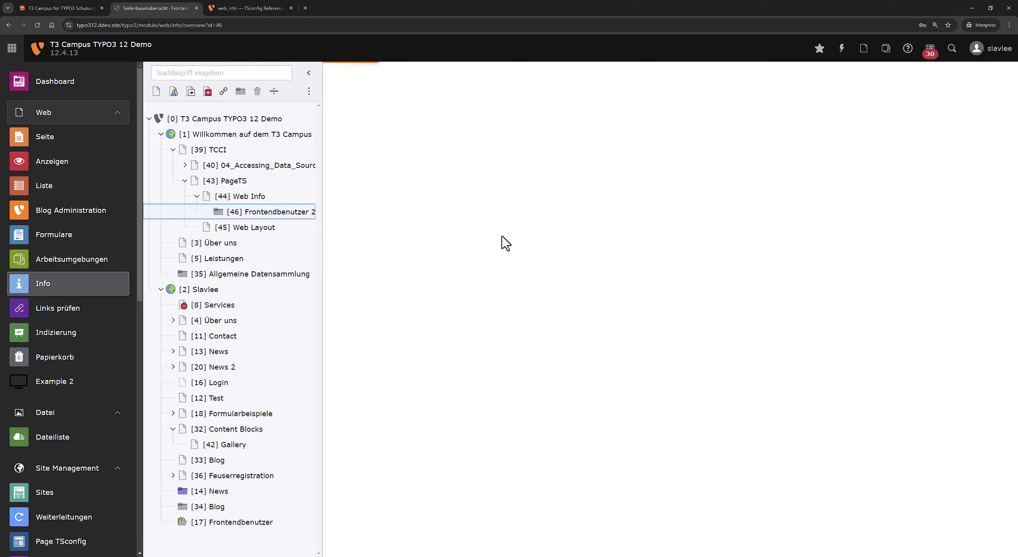
scroll(612, 410, "down", 3)
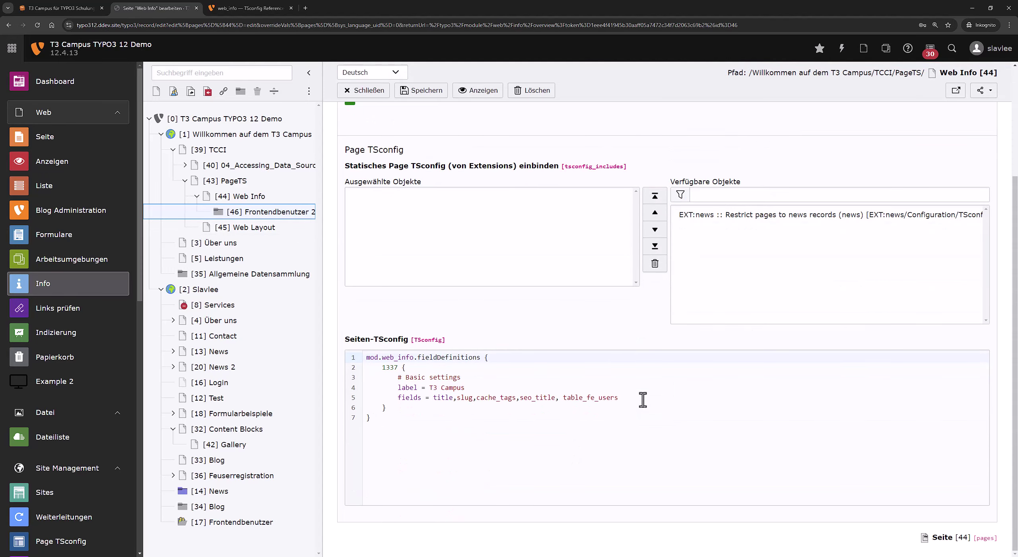
left_click_drag(643, 399, 569, 399)
type("###ALL_TABLES###")
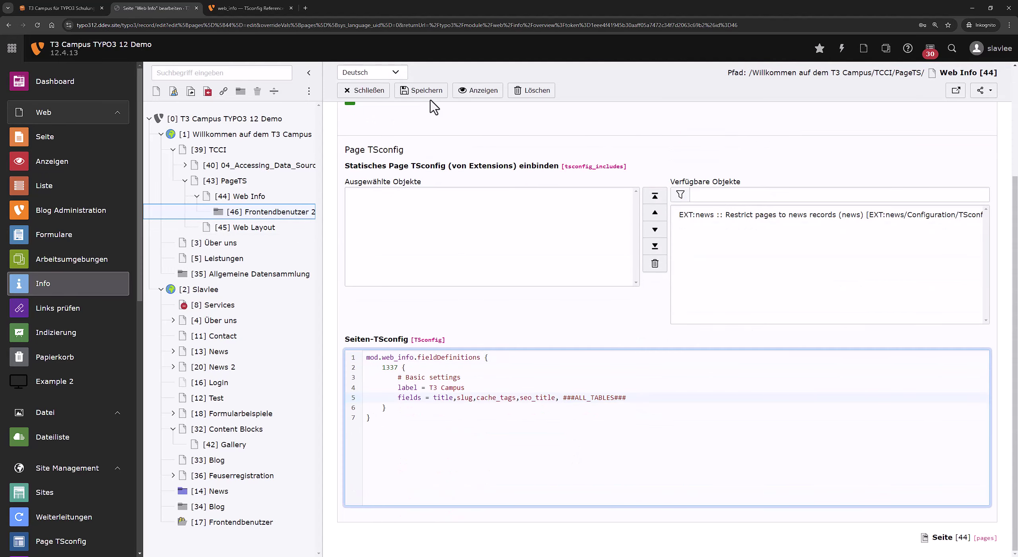
left_click(428, 92)
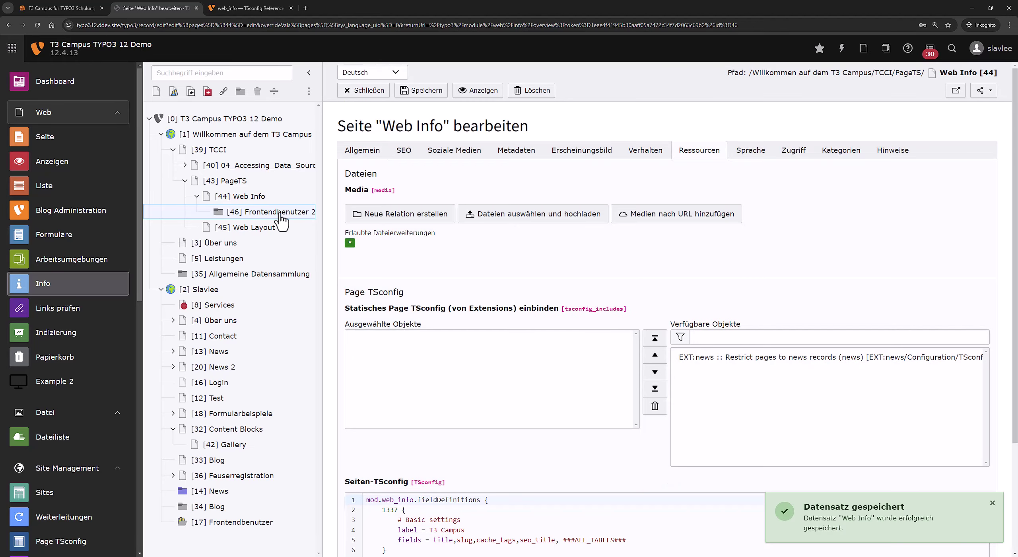
left_click(280, 215)
left_click_drag(715, 238, 970, 238)
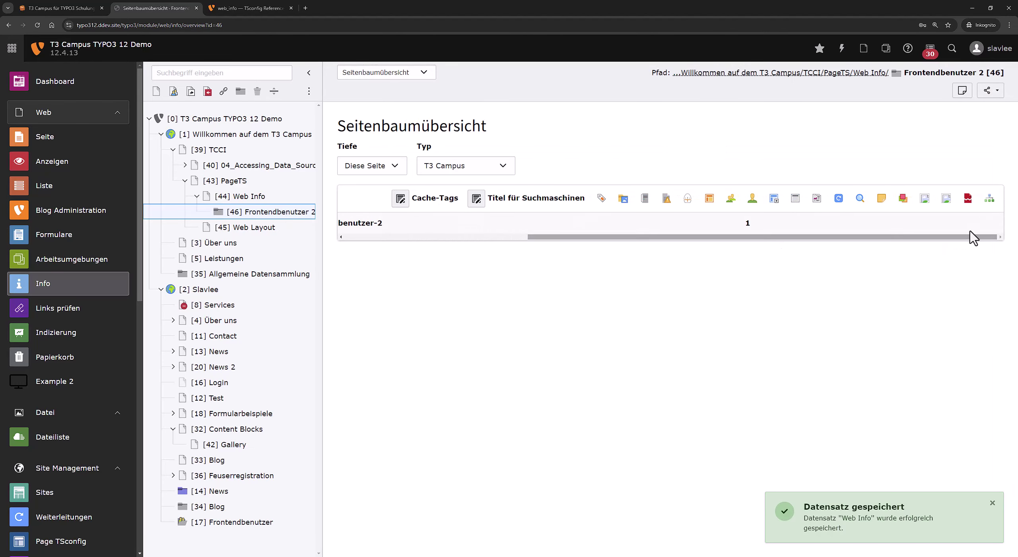
Switch the overview type to Layouts, then to Datensatzübersicht, to compare them.
left_click(477, 166)
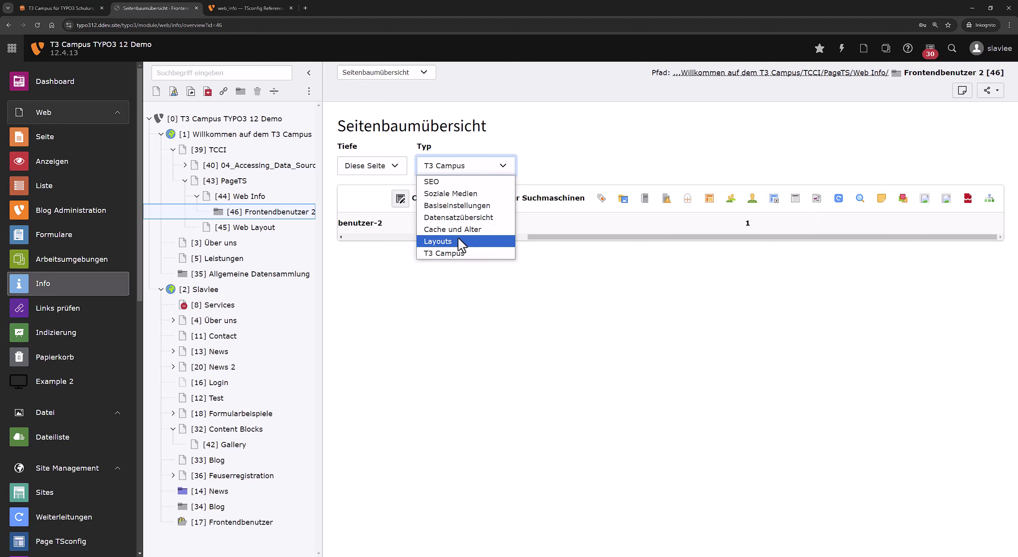
left_click(462, 243)
left_click(467, 166)
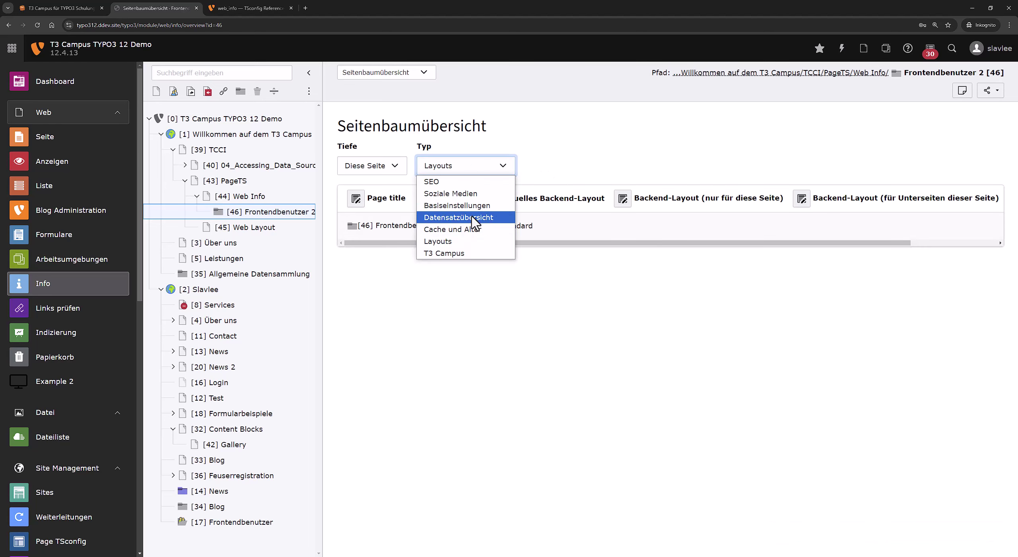
left_click(473, 218)
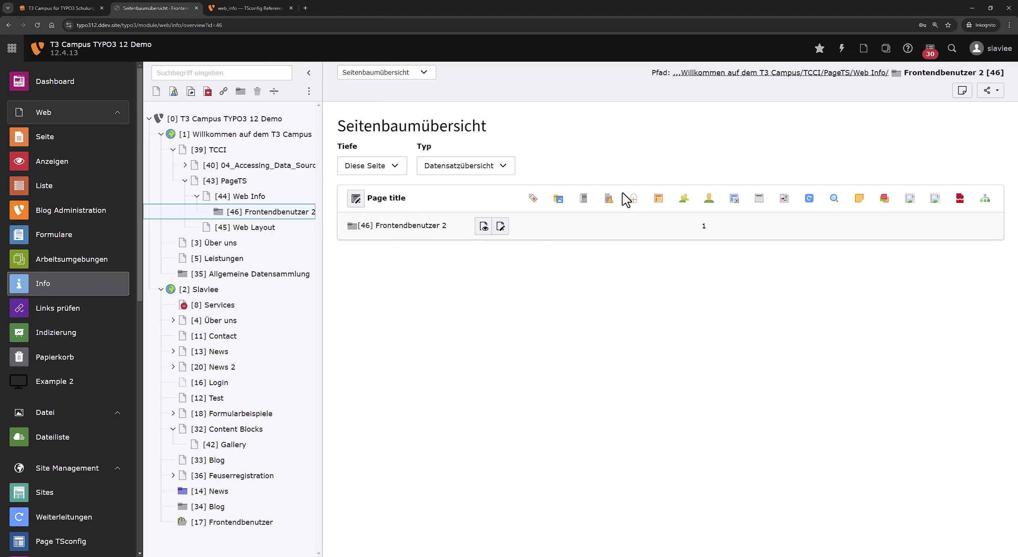
Open the Web Info page's record list, then return to the TSconfig reference docs.
left_click(284, 197)
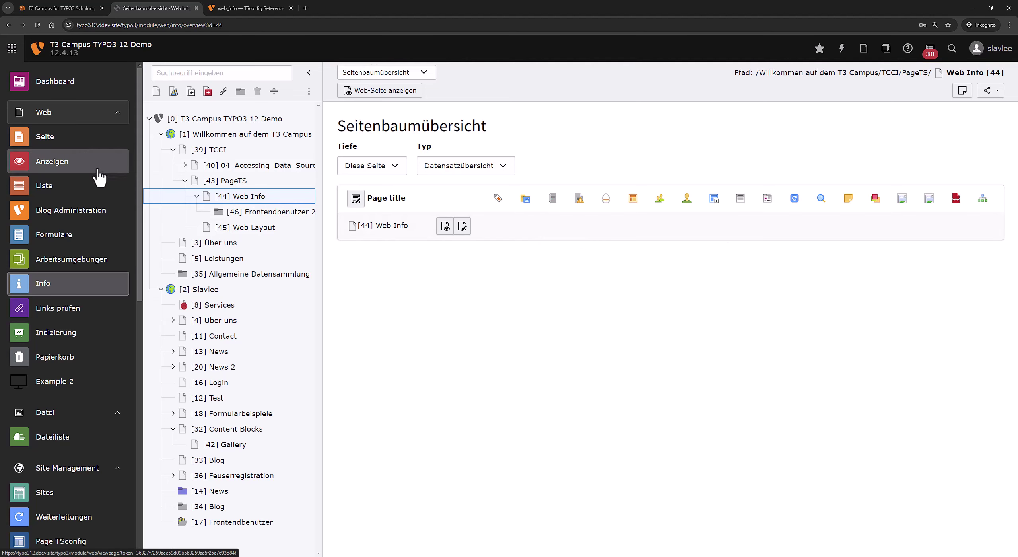
left_click(125, 185)
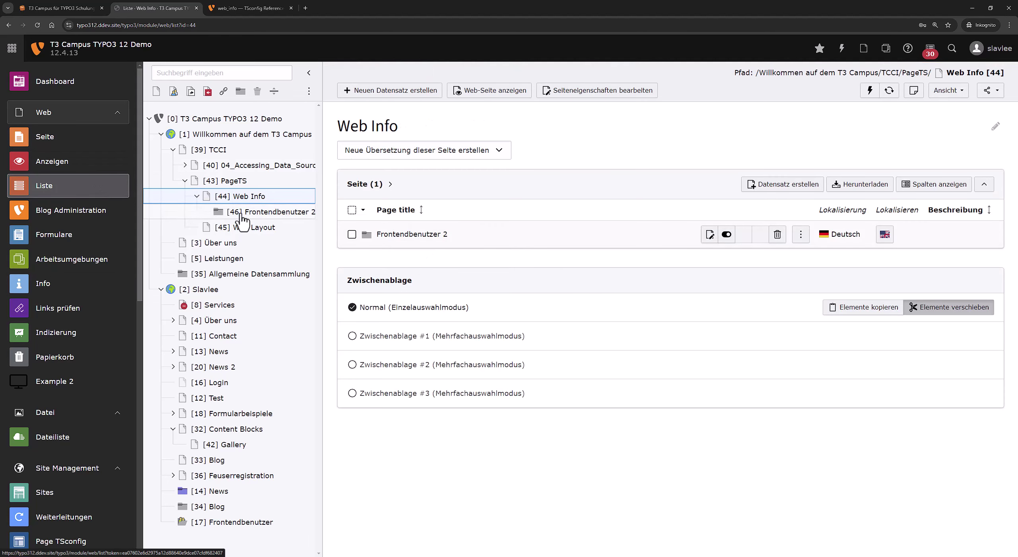
left_click(247, 8)
scroll(346, 273, "down", 10)
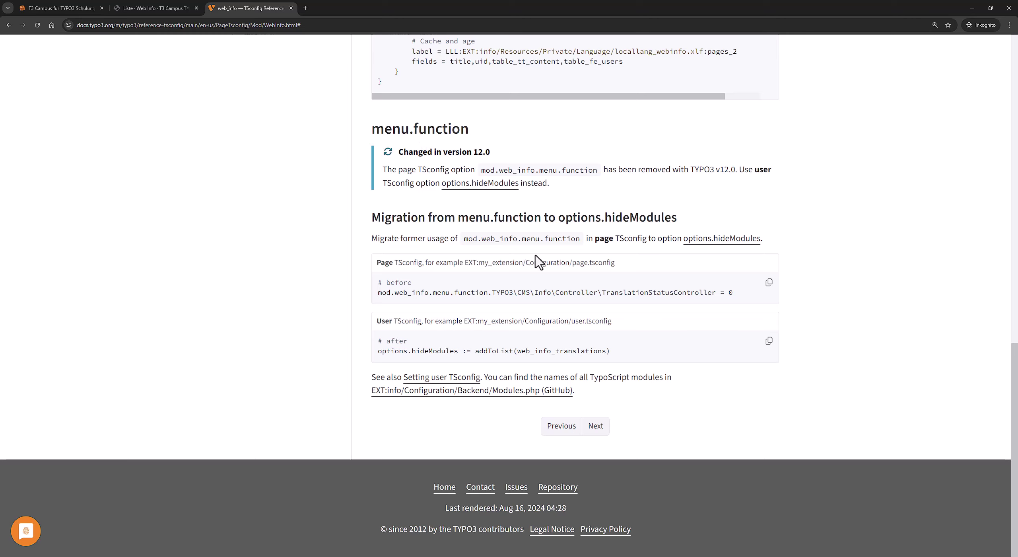
Open the web_layout reference from the mod section of the TSconfig docs sidebar.
scroll(271, 369, "up", 12)
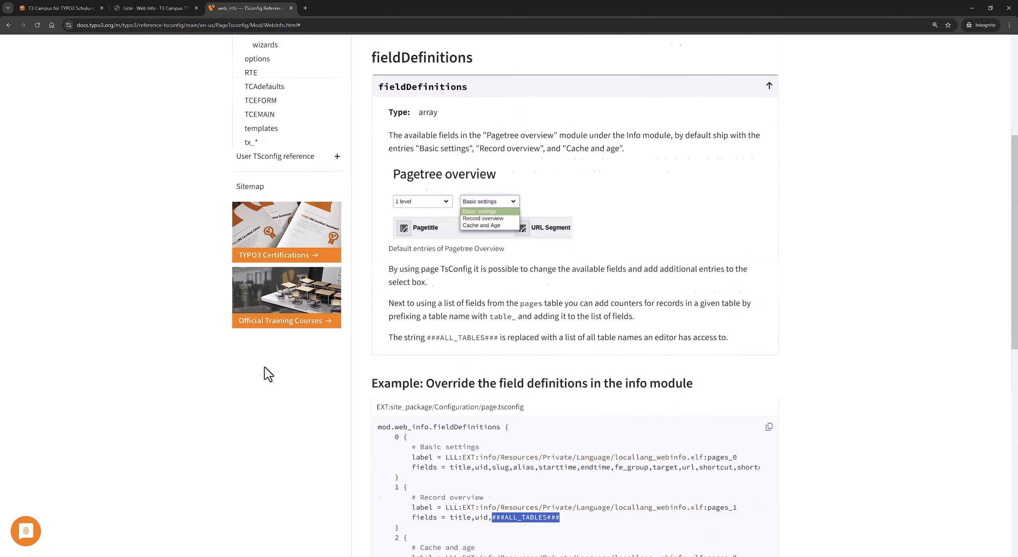
scroll(288, 379, "down", 11)
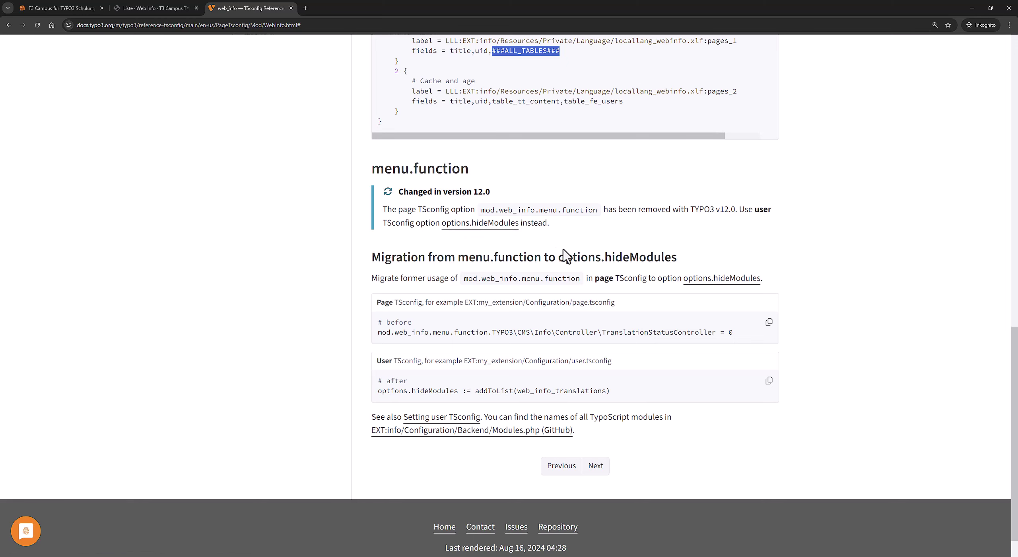
scroll(211, 297, "up", 15)
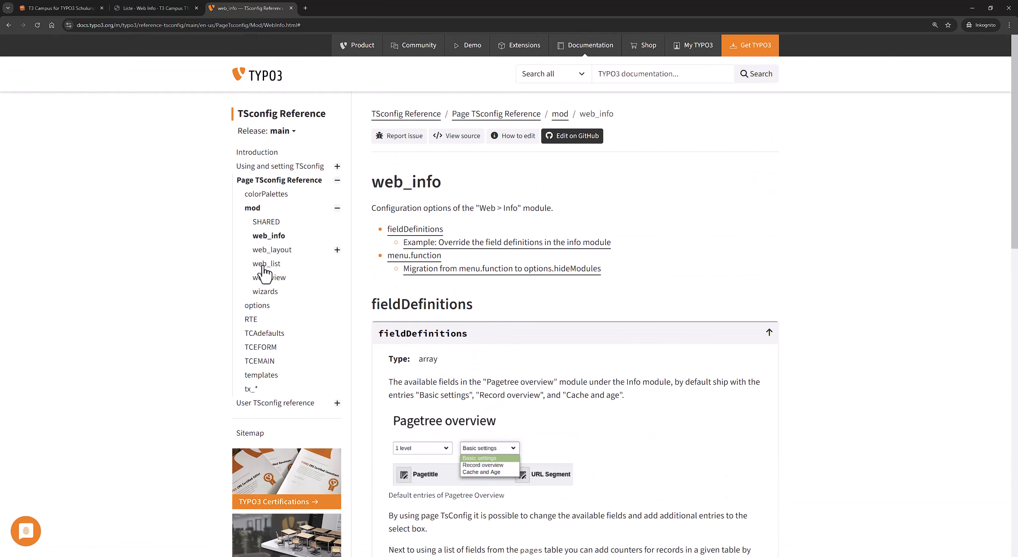
left_click(281, 256)
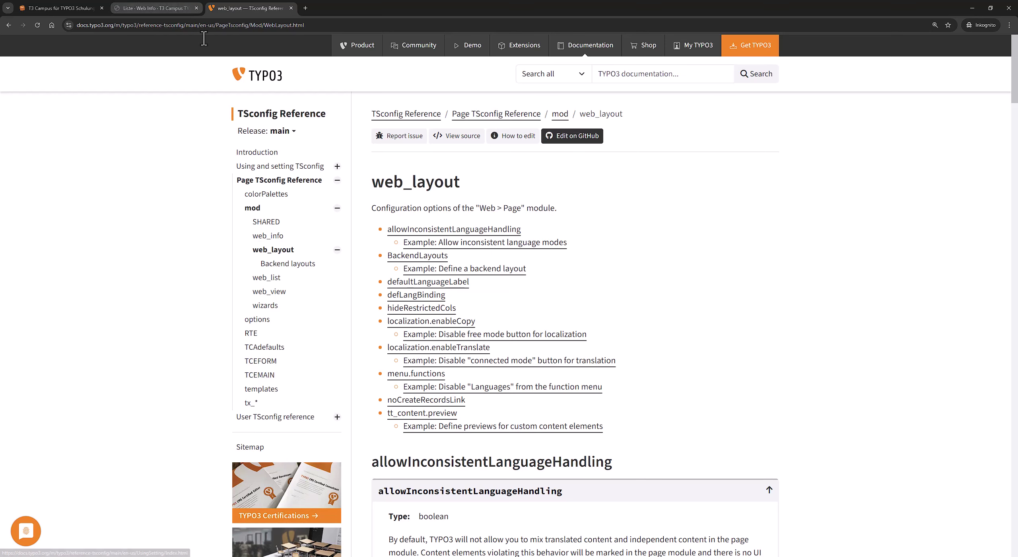
scroll(513, 229, "down", 7)
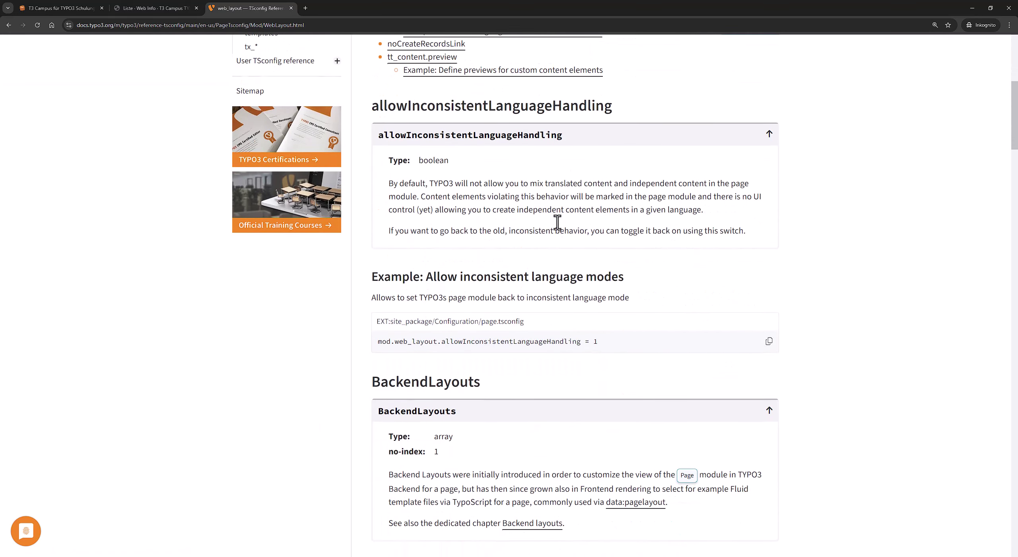
scroll(515, 227, "up", 2)
scroll(515, 227, "up", 2)
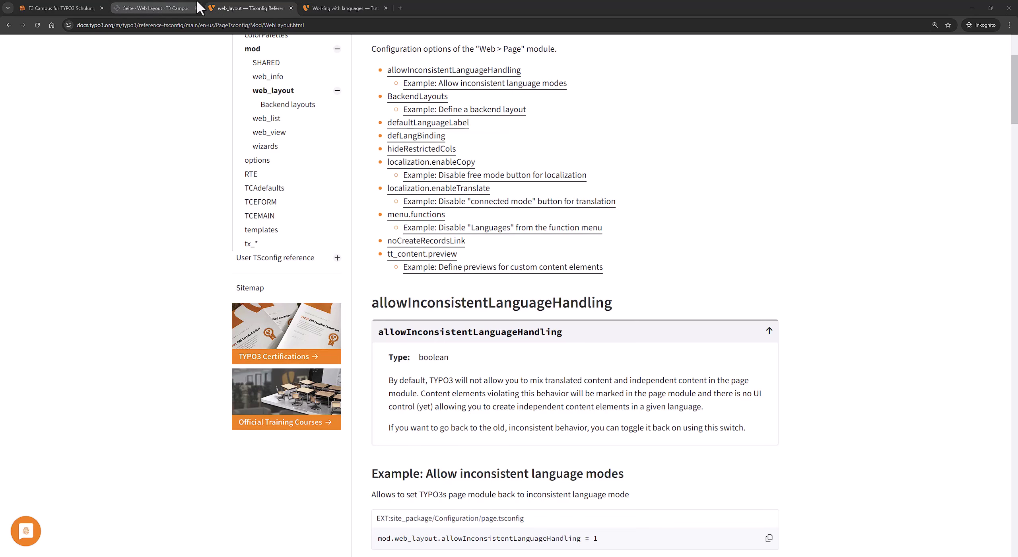
Return to the Web Layout [45] page showing its empty Deutsch and English Normal columns.
left_click(155, 8)
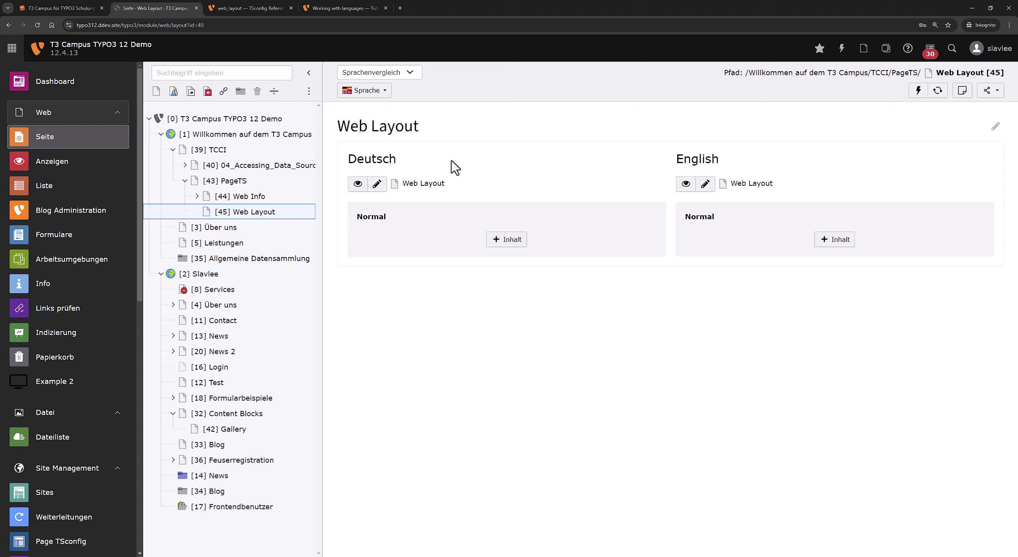
left_click_drag(412, 183, 445, 183)
left_click_drag(757, 183, 771, 181)
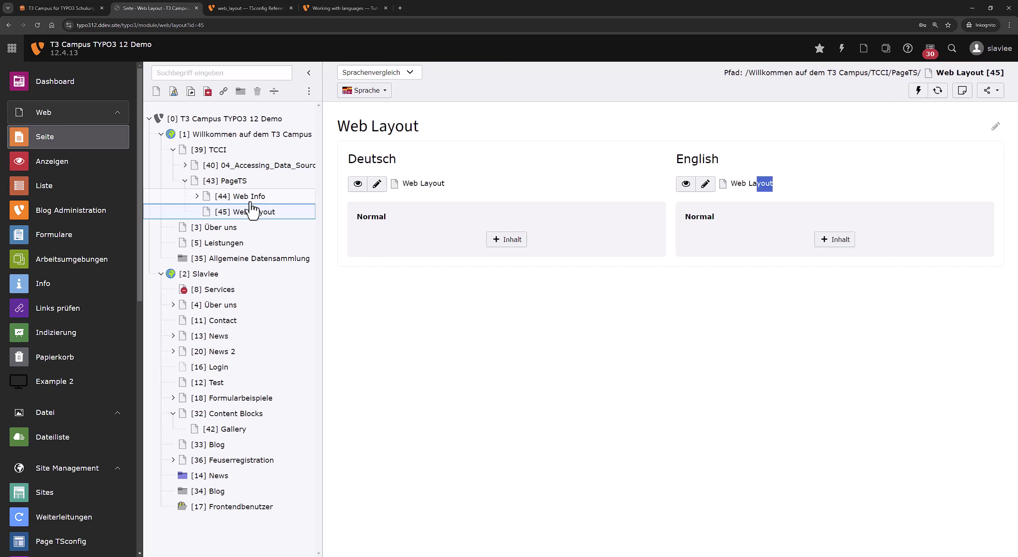
left_click(604, 340)
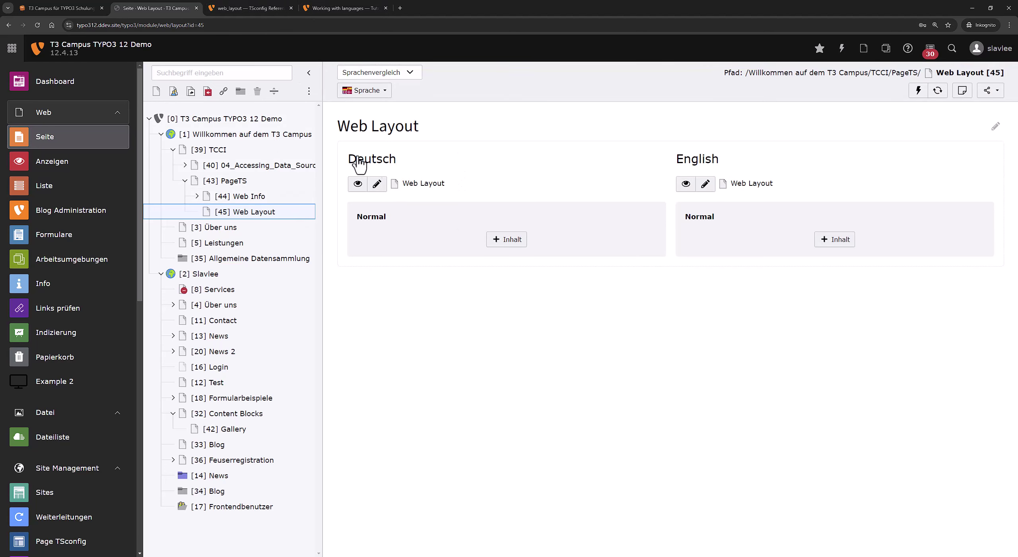
left_click(254, 8)
double_click(456, 302)
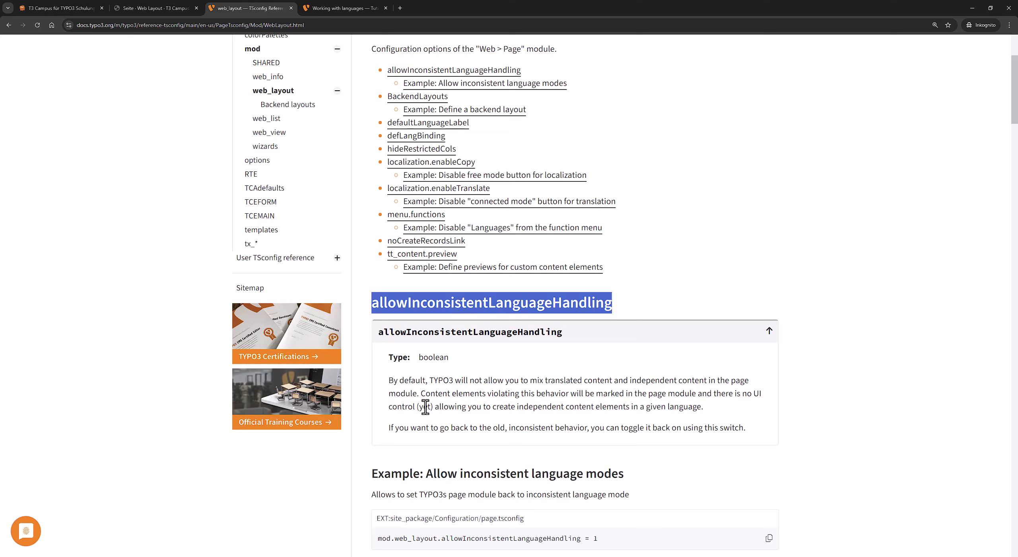
left_click_drag(393, 380, 650, 393)
left_click(533, 383)
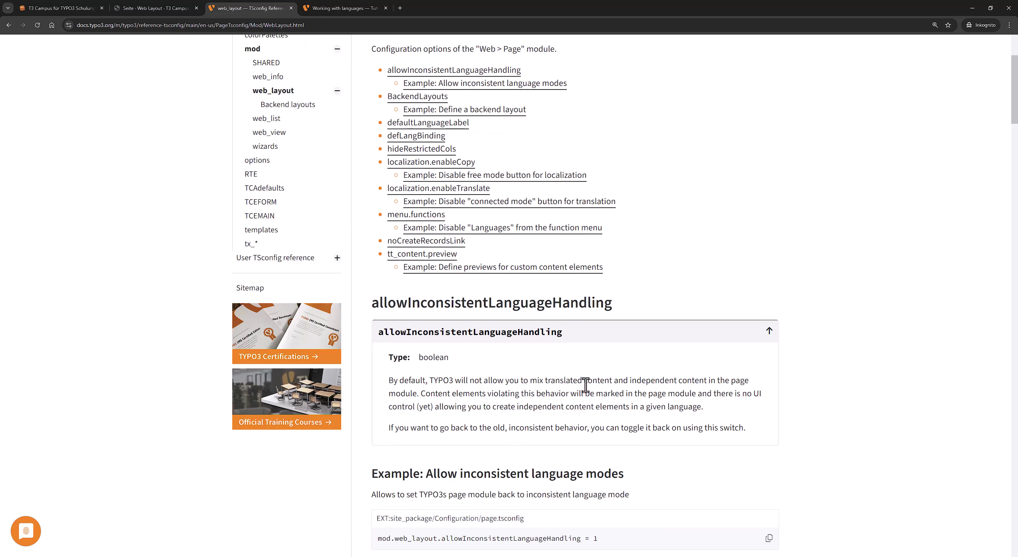
left_click_drag(530, 383, 599, 383)
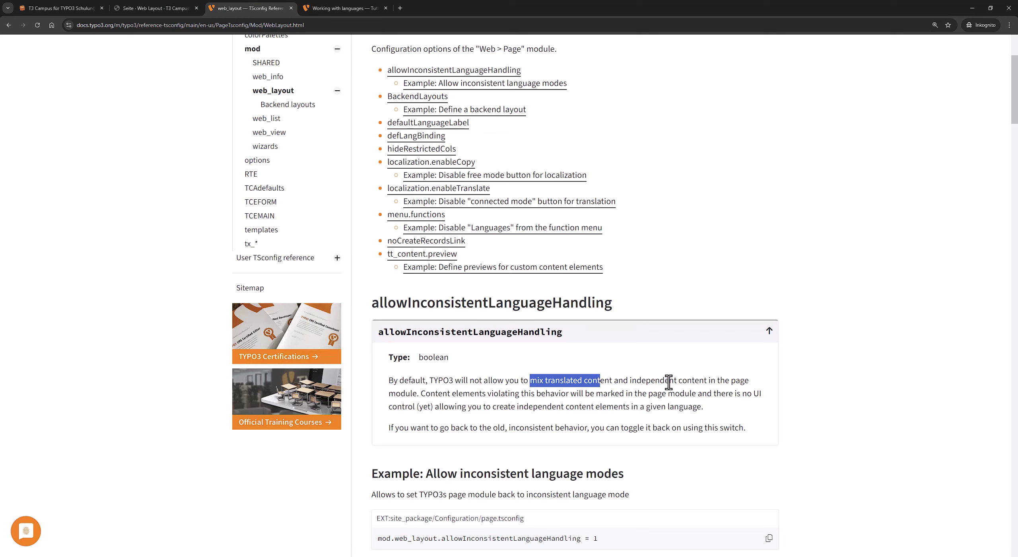
left_click(569, 383)
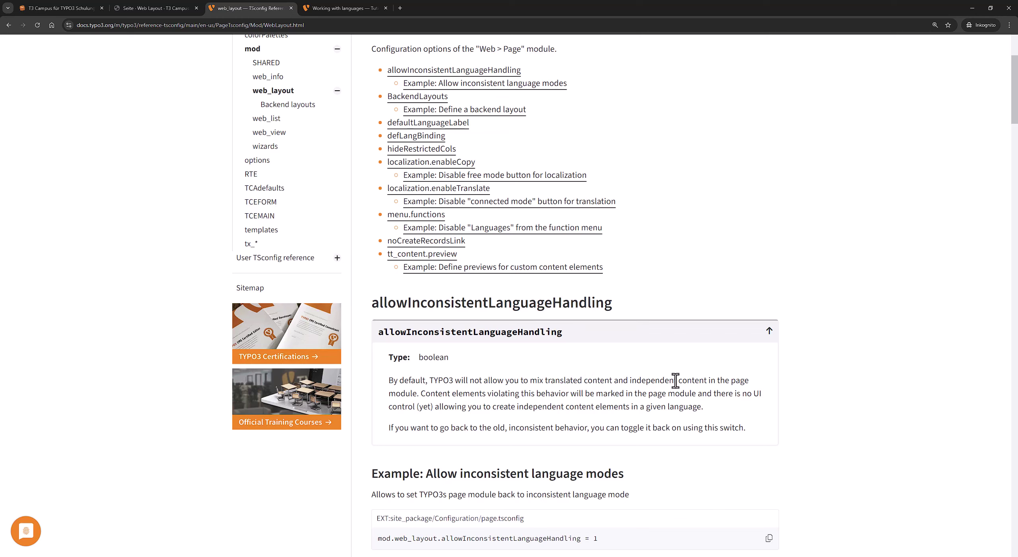
left_click(175, 7)
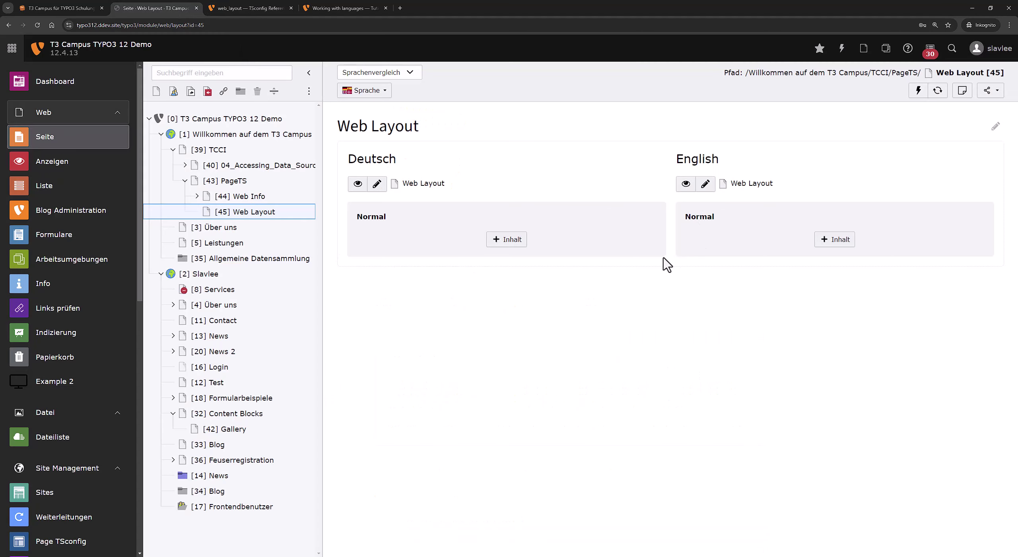
left_click(246, 8)
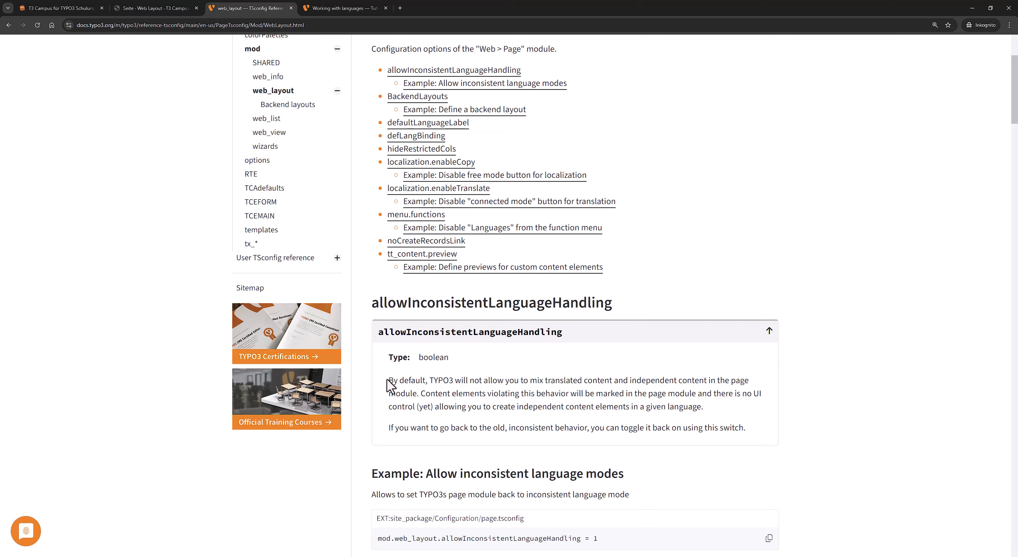
left_click_drag(388, 380, 751, 430)
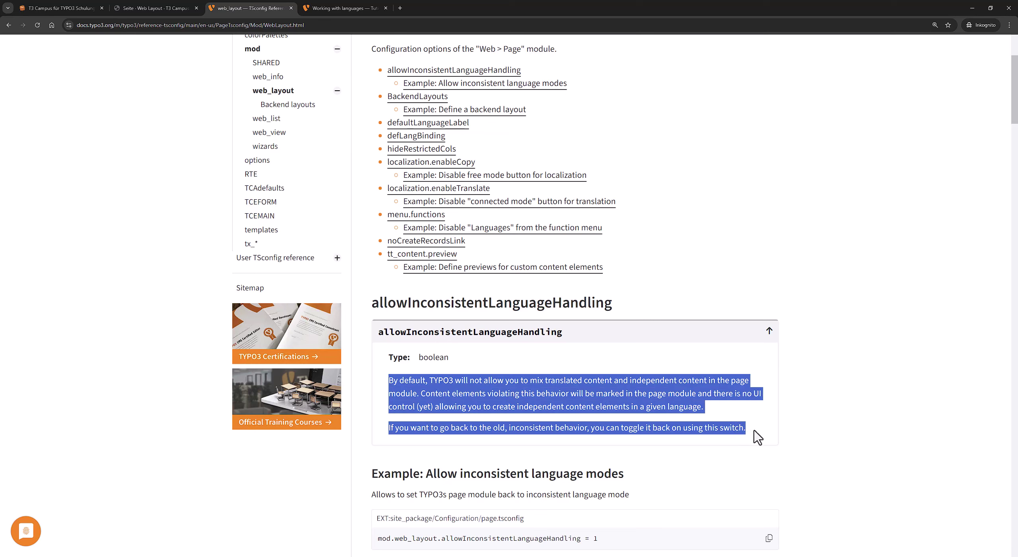
left_click(721, 427)
left_click_drag(393, 381, 715, 396)
left_click(715, 395)
left_click_drag(381, 430, 742, 423)
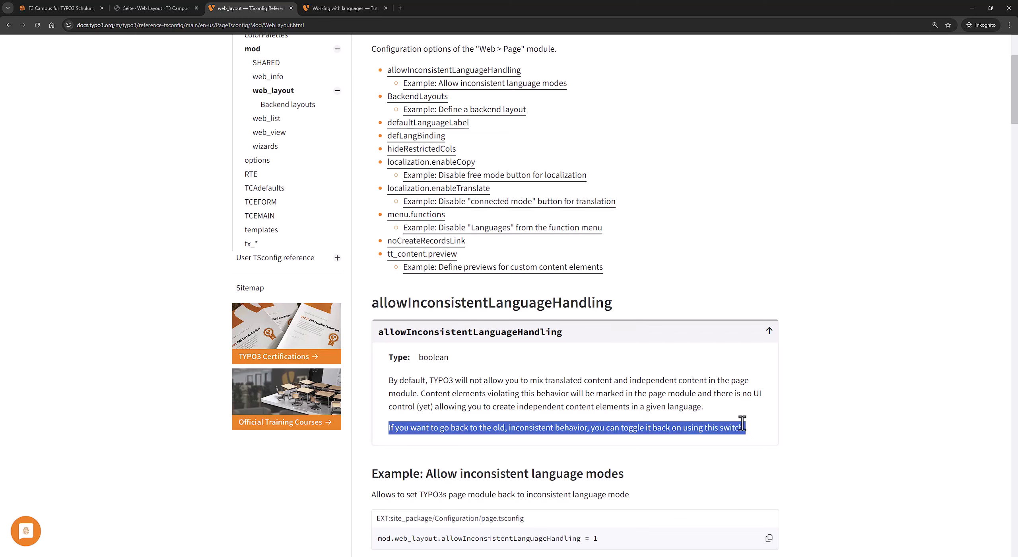
left_click(199, 8)
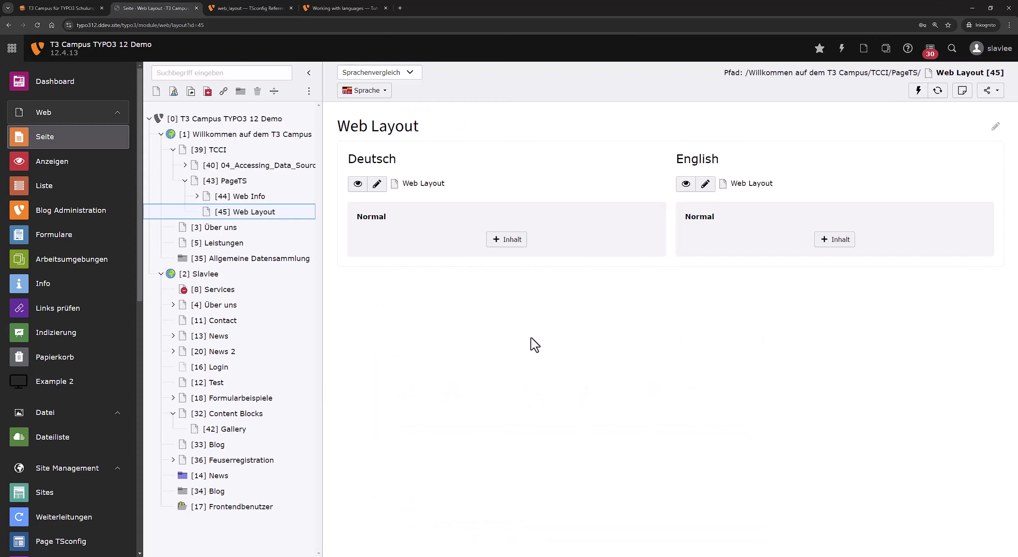
Add a heading-only element 'DE Überschrift' to the Deutsch column.
left_click(517, 242)
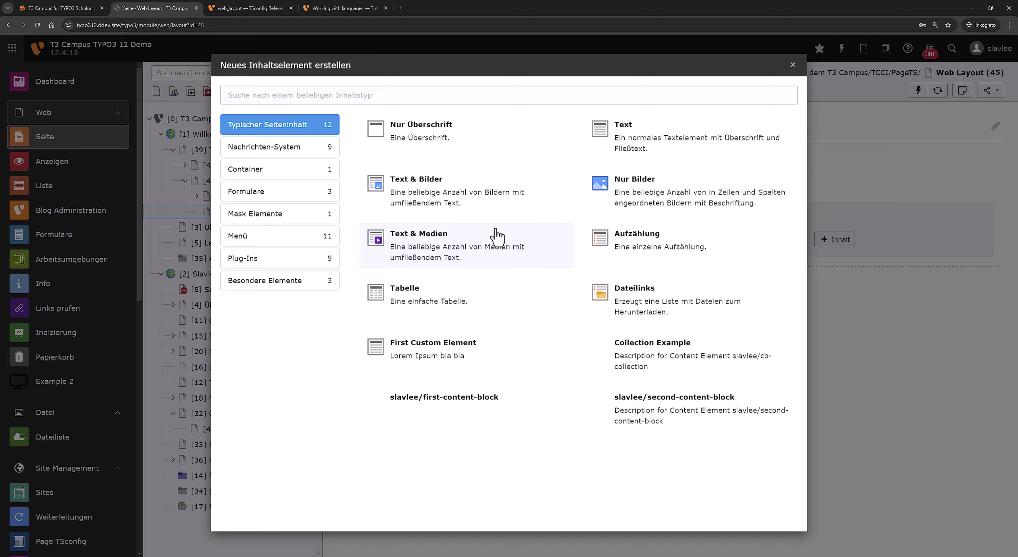
left_click(448, 141)
left_click(412, 295)
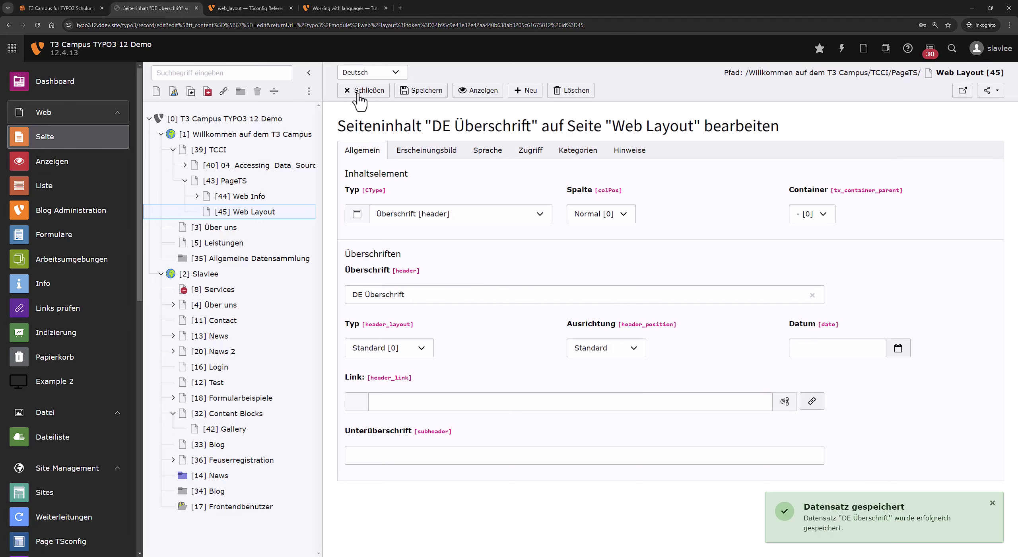
left_click(359, 91)
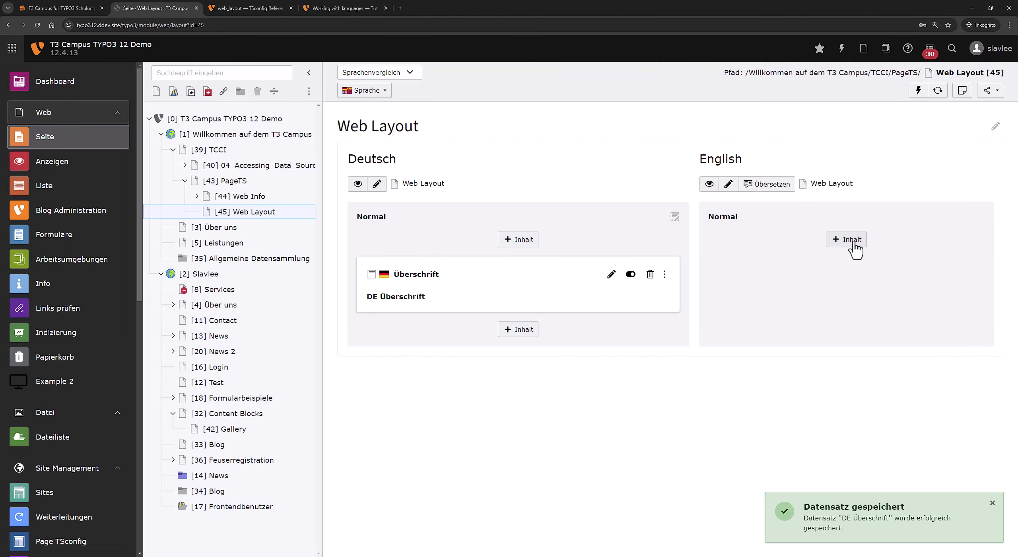
Add a heading-only element 'EN Title' to the English column and save it.
left_click(855, 249)
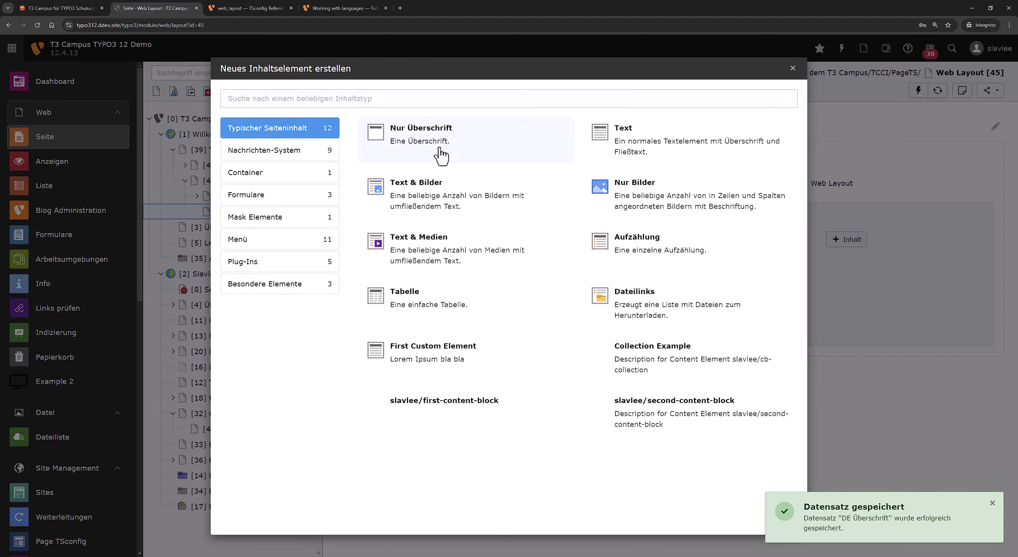
left_click(438, 155)
left_click(415, 292)
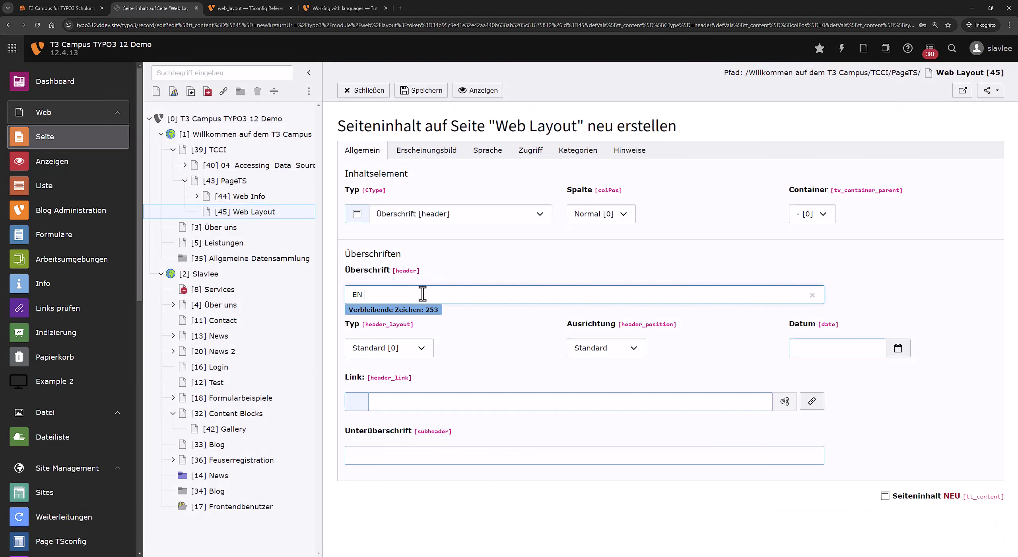
key("ctrl+s")
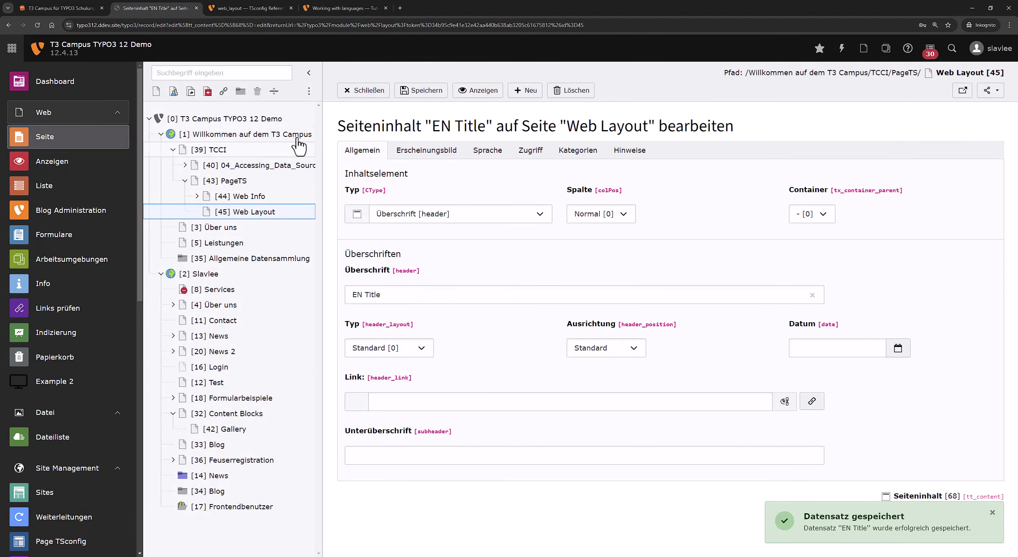
left_click(350, 91)
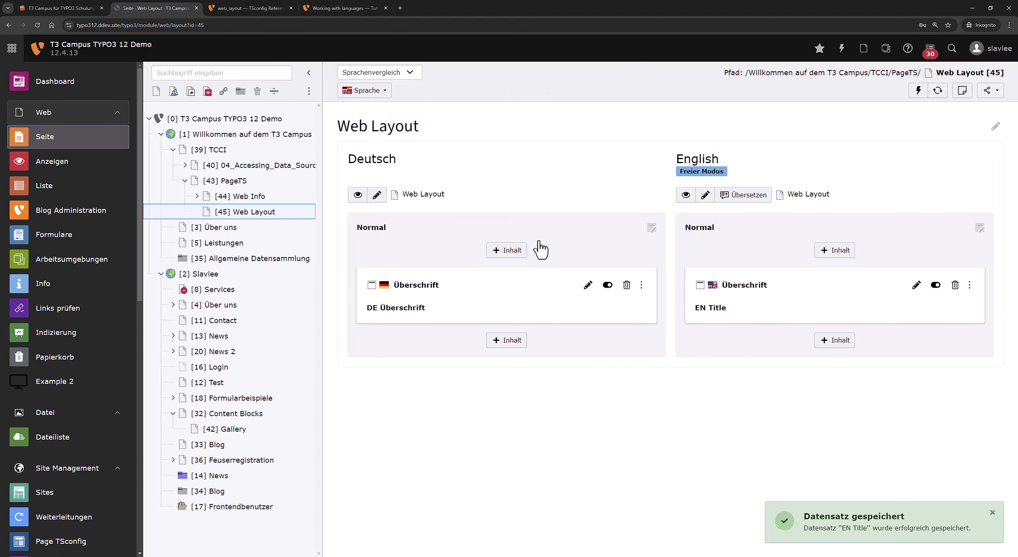
left_click_drag(672, 159, 795, 189)
left_click(723, 184)
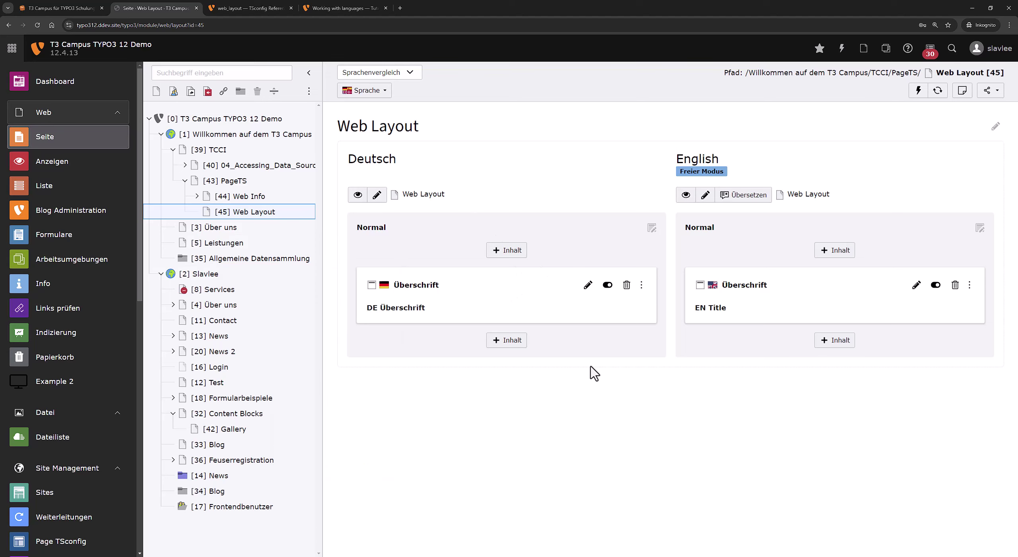
Translate DE Überschrift to English, removing the [Translate to English:] prefix, then save and close.
left_click(588, 284)
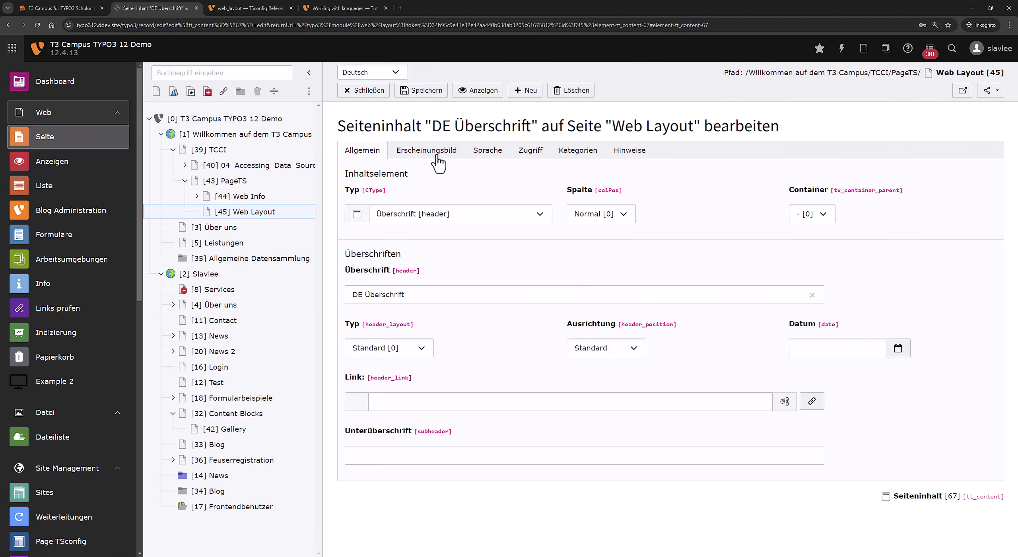
left_click(382, 72)
left_click(383, 99)
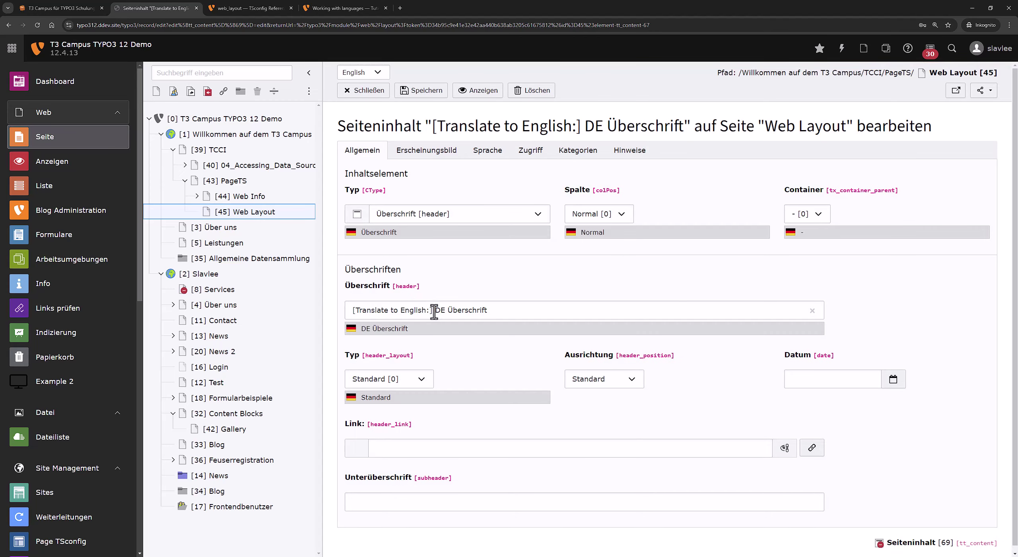
left_click_drag(434, 311, 320, 315)
key("BackSpace")
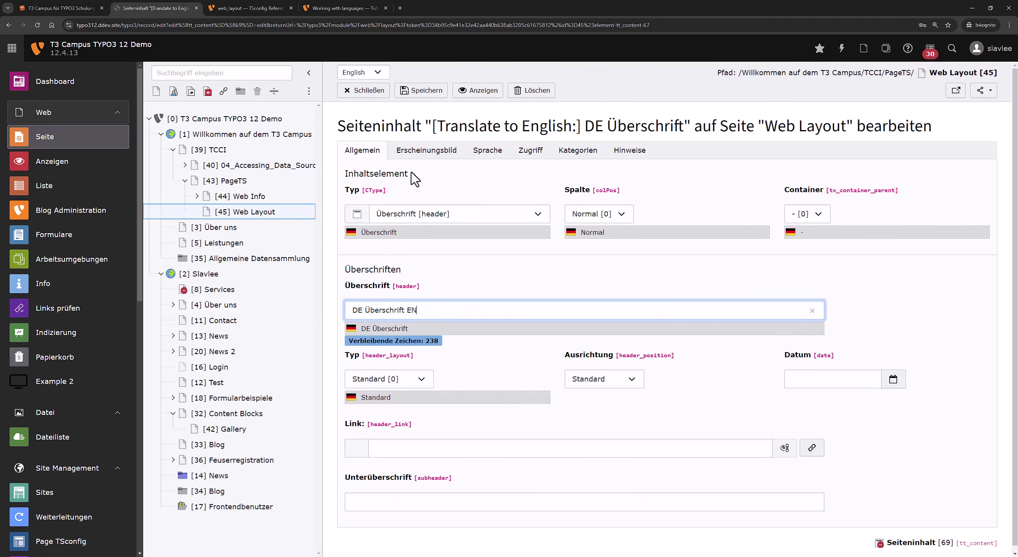
left_click(421, 90)
left_click(363, 90)
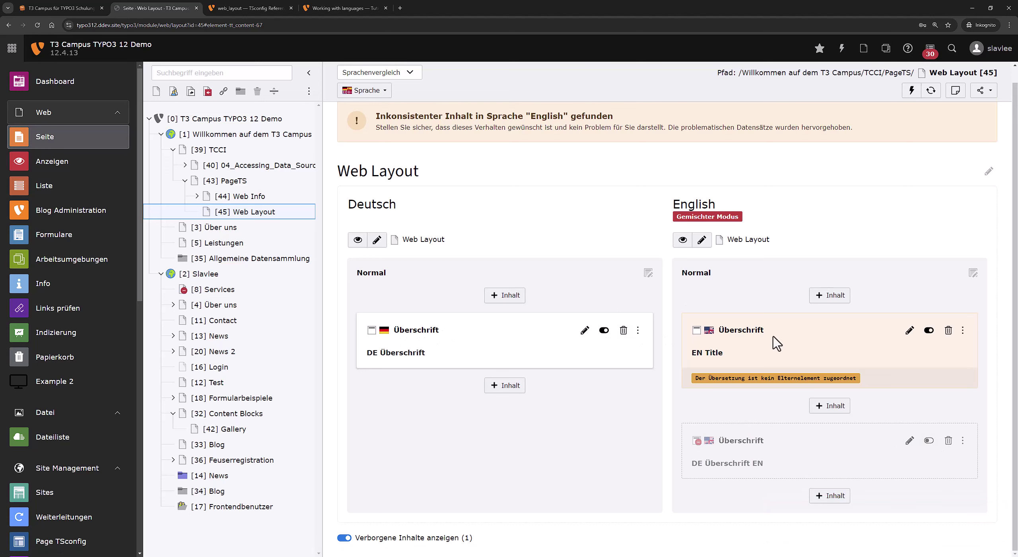
left_click_drag(666, 220, 779, 230)
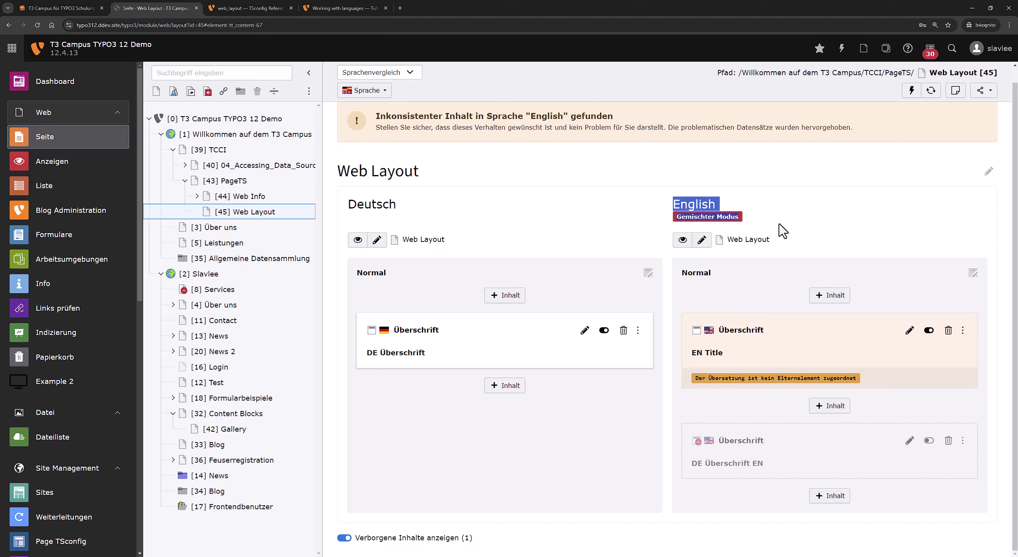
left_click(780, 229)
left_click_drag(378, 115, 873, 122)
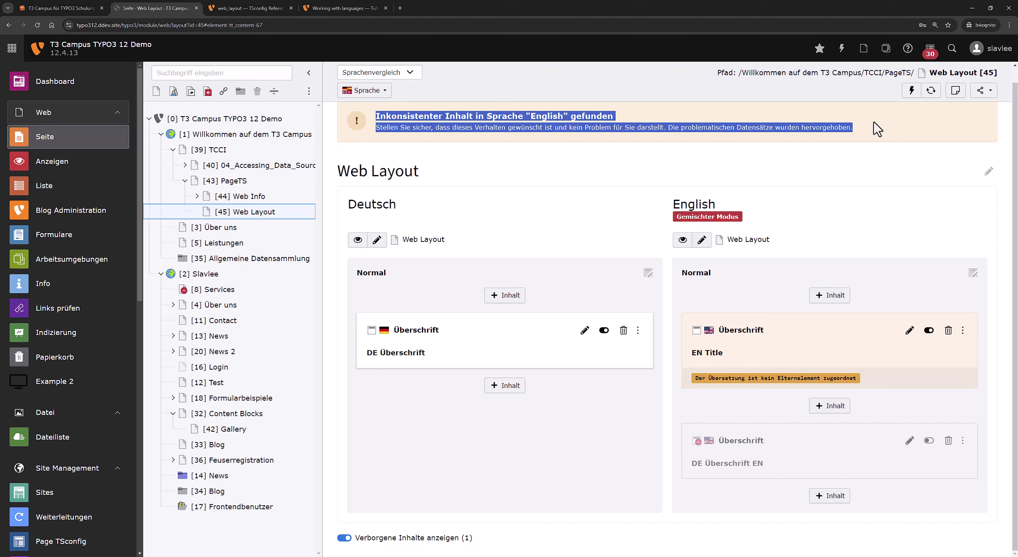
left_click(478, 121)
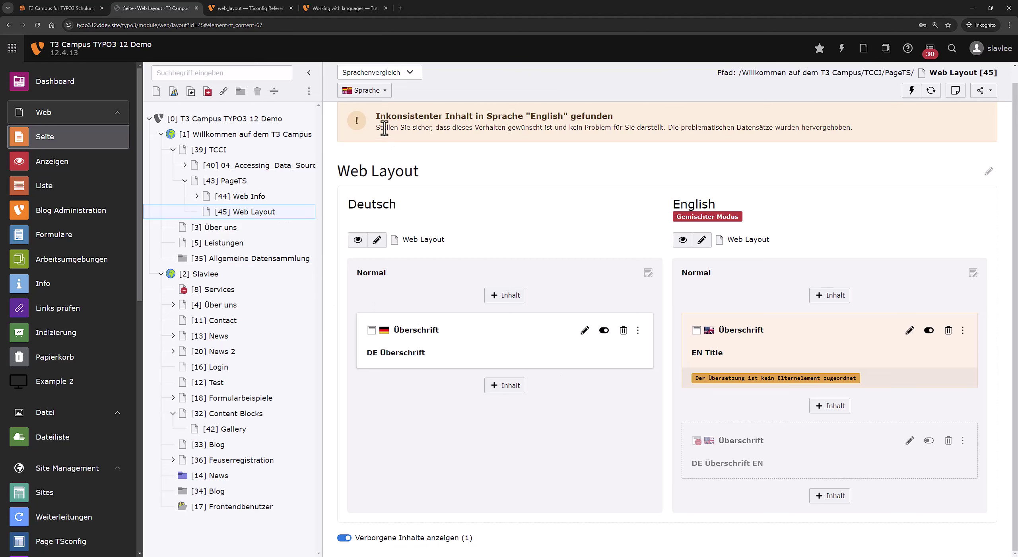
right_click(267, 218)
Open Web Layout's page properties and copy the allowInconsistentLanguageHandling example from the docs.
left_click(301, 243)
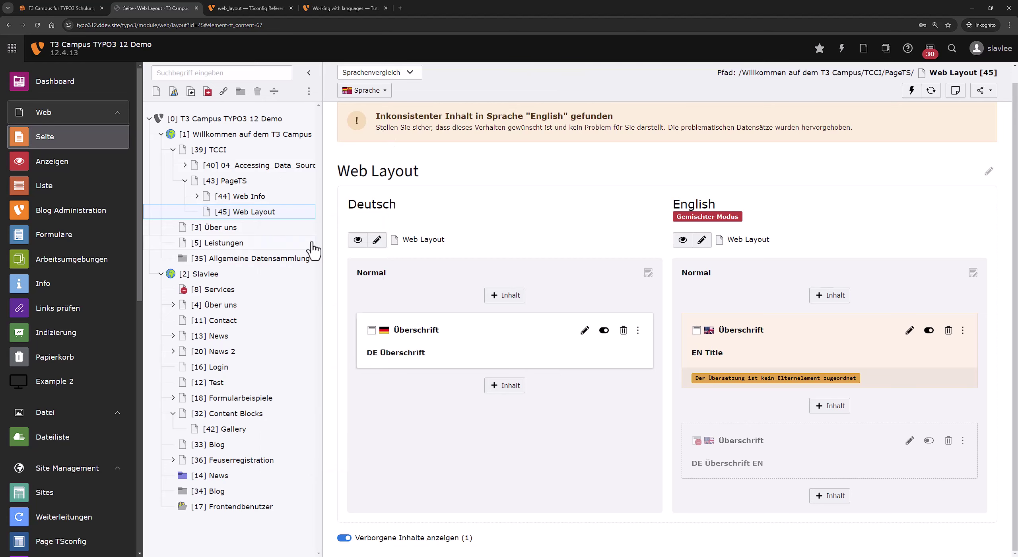
scroll(454, 438, "down", 4)
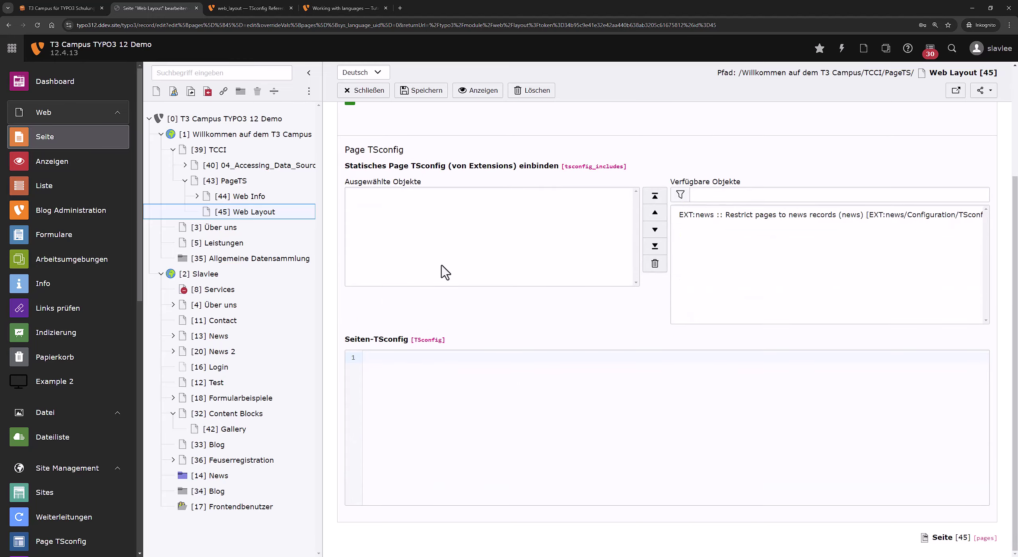
left_click(250, 8)
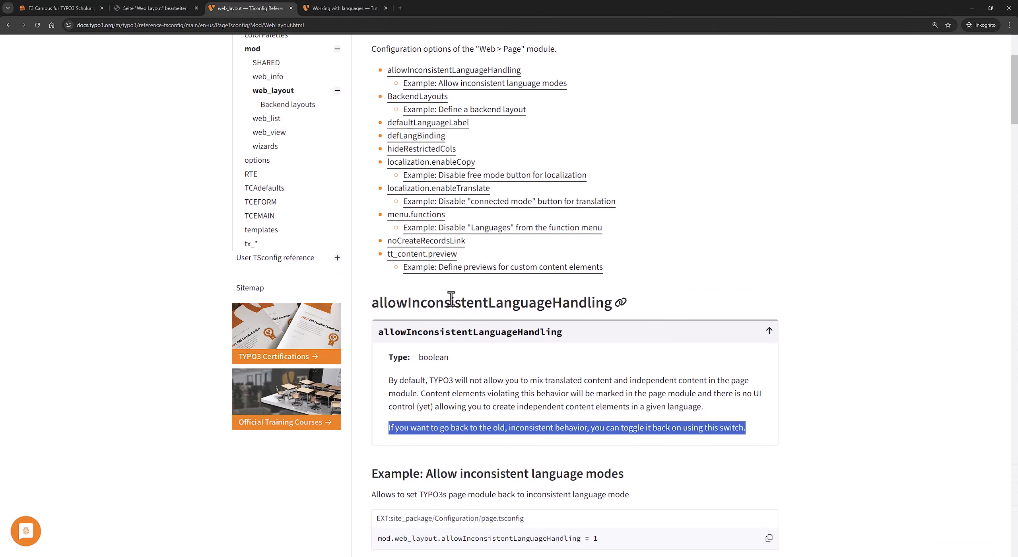
left_click(491, 299)
double_click(491, 299)
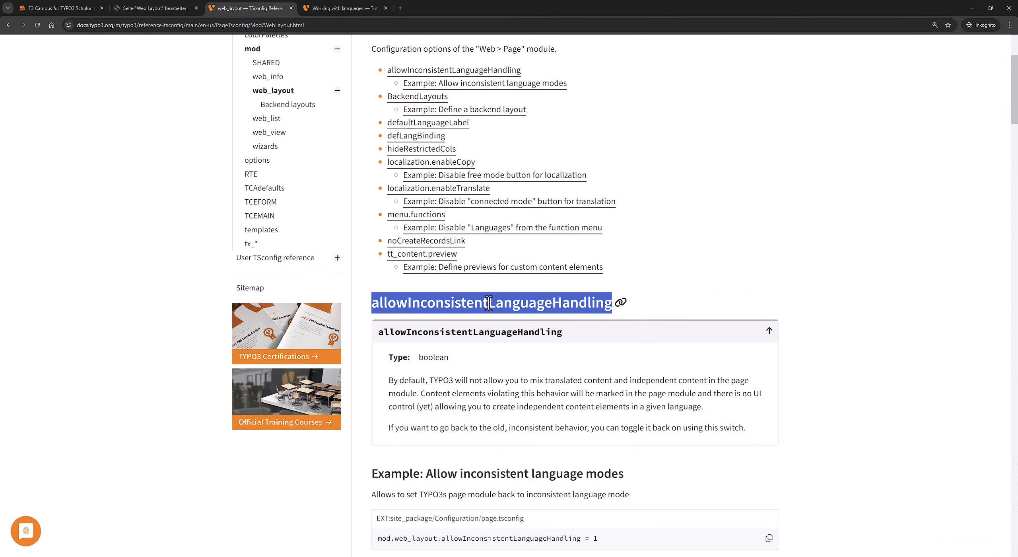
scroll(541, 466, "down", 4)
left_click(770, 379)
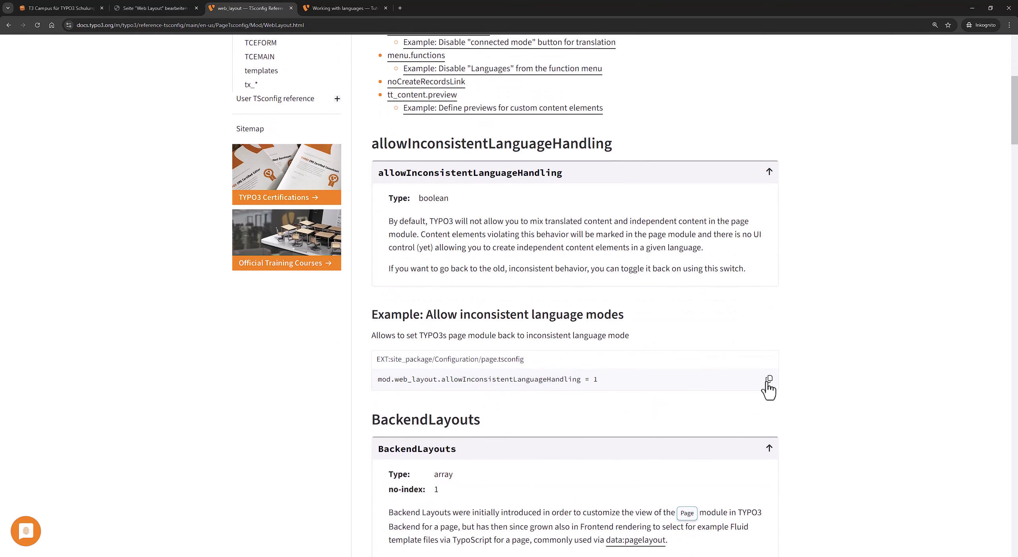
left_click(770, 379)
Paste mod.web_layout.allowInconsistentLanguageHandling = 1 into the Page TSconfig and save.
left_click(155, 8)
key("ctrl+v")
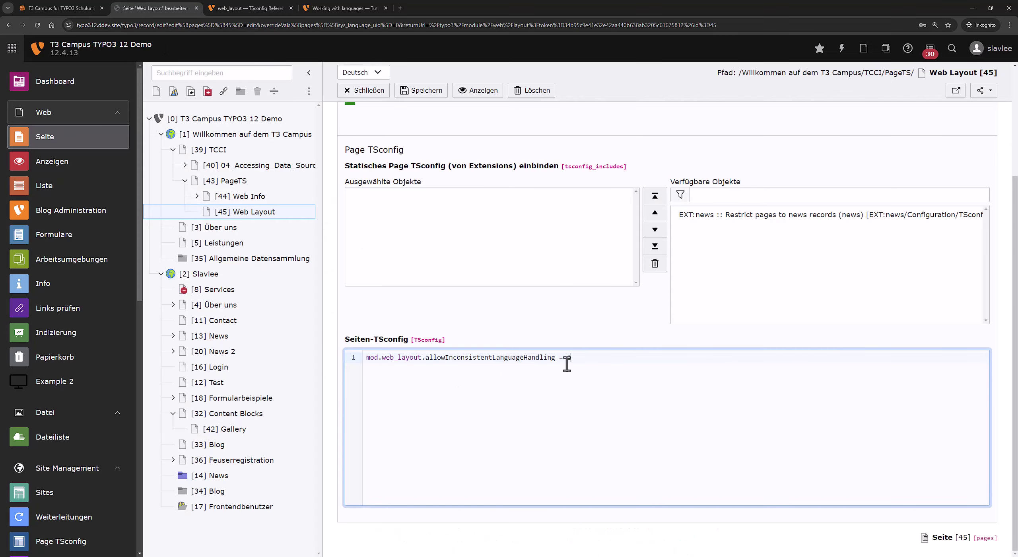
left_click_drag(584, 359, 428, 359)
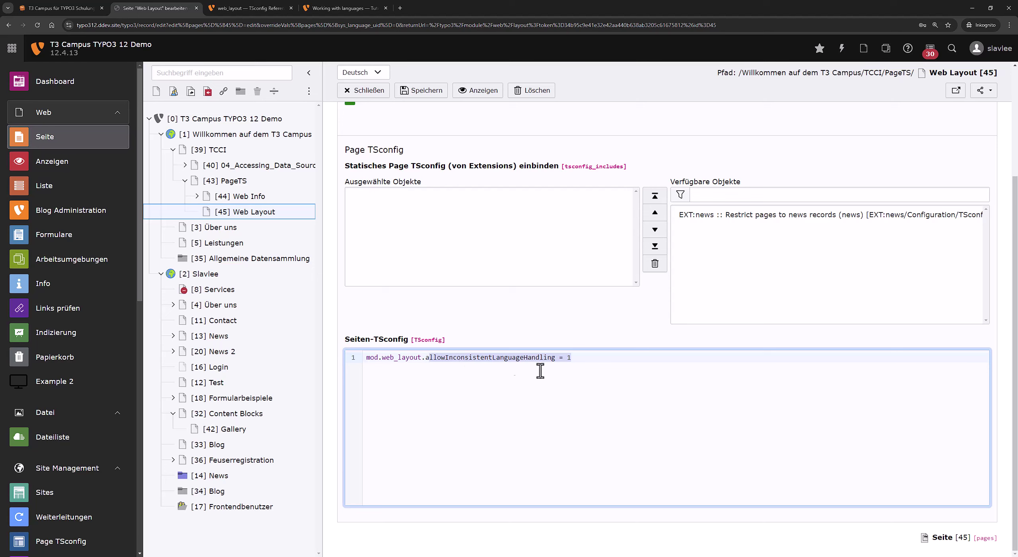
left_click(413, 92)
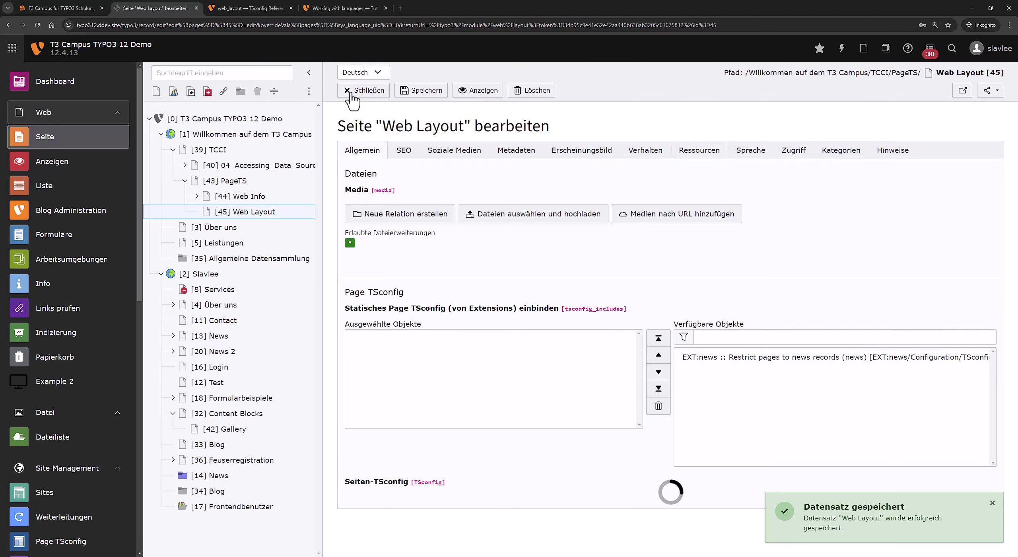
Reopen the Web Layout page overview and check the English column's Gemischter Modus label.
left_click_drag(573, 500, 558, 500)
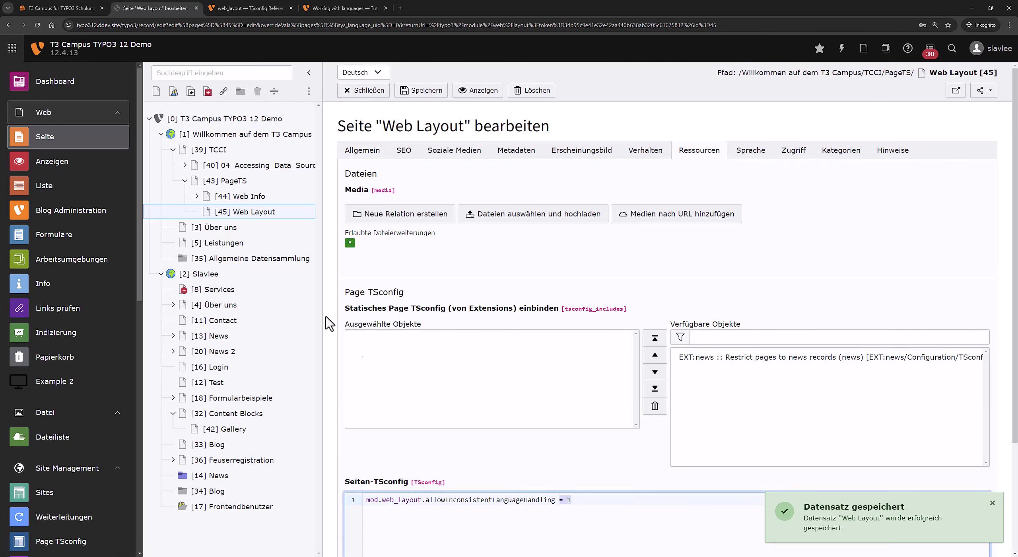
left_click(287, 215)
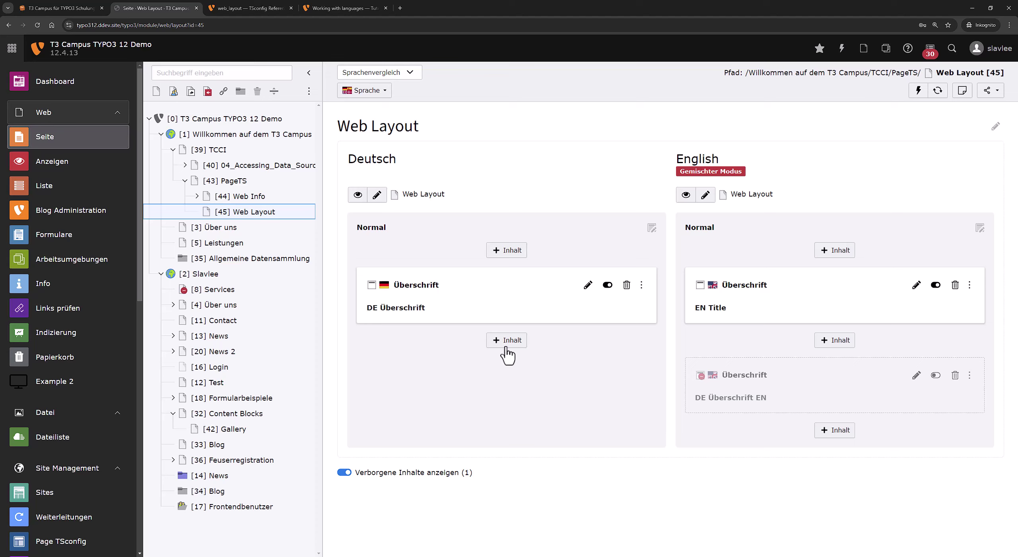
triple_click(672, 180)
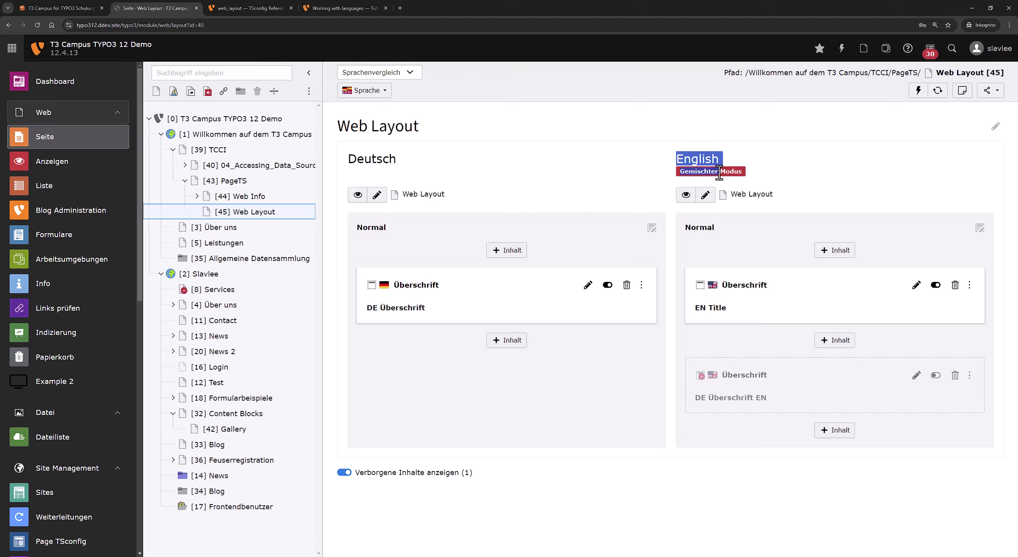
left_click(619, 230)
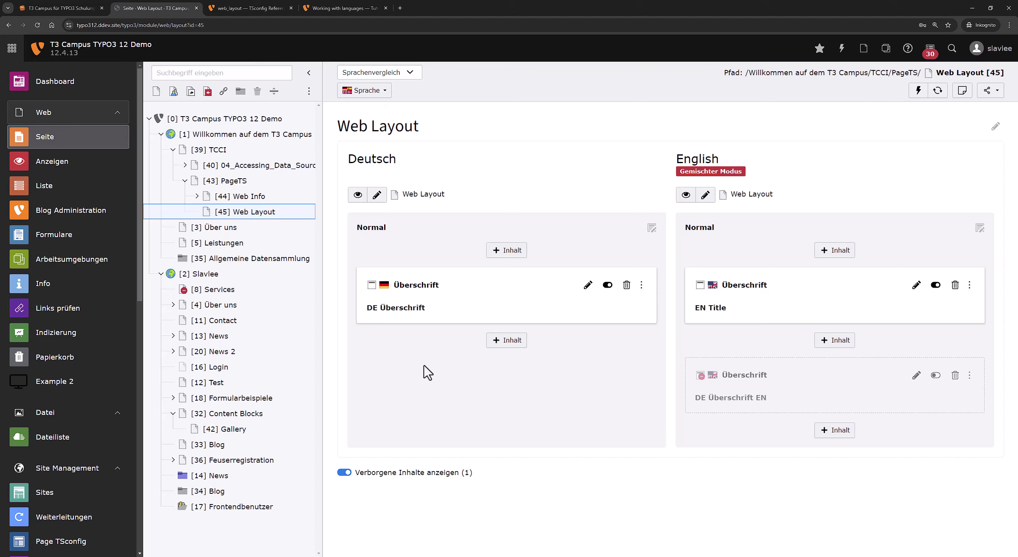
Review the allowInconsistentLanguageHandling section of the web_layout reference, then glance at the Web Layout page.
left_click(252, 11)
left_click_drag(404, 141, 577, 147)
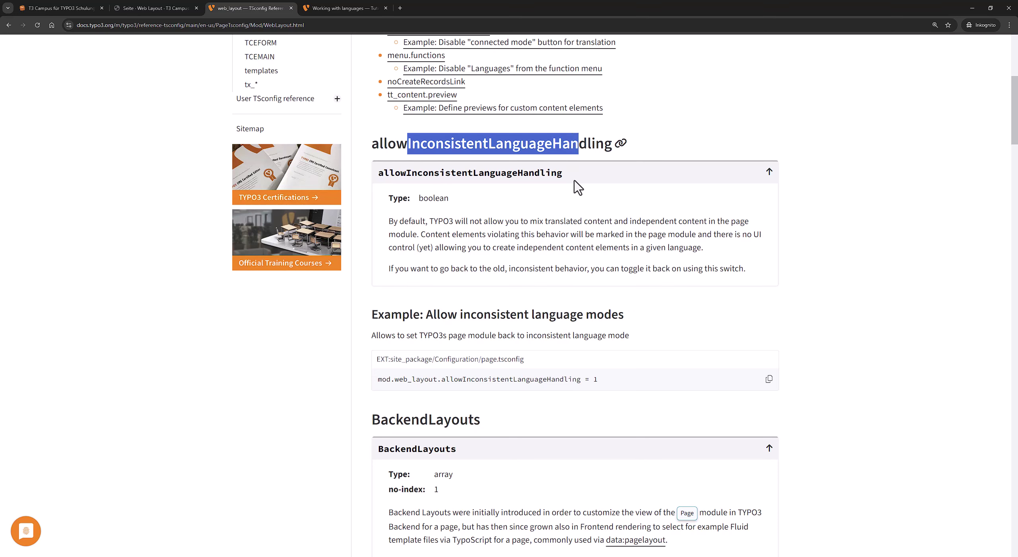
scroll(513, 269, "down", 3)
scroll(509, 269, "down", 3)
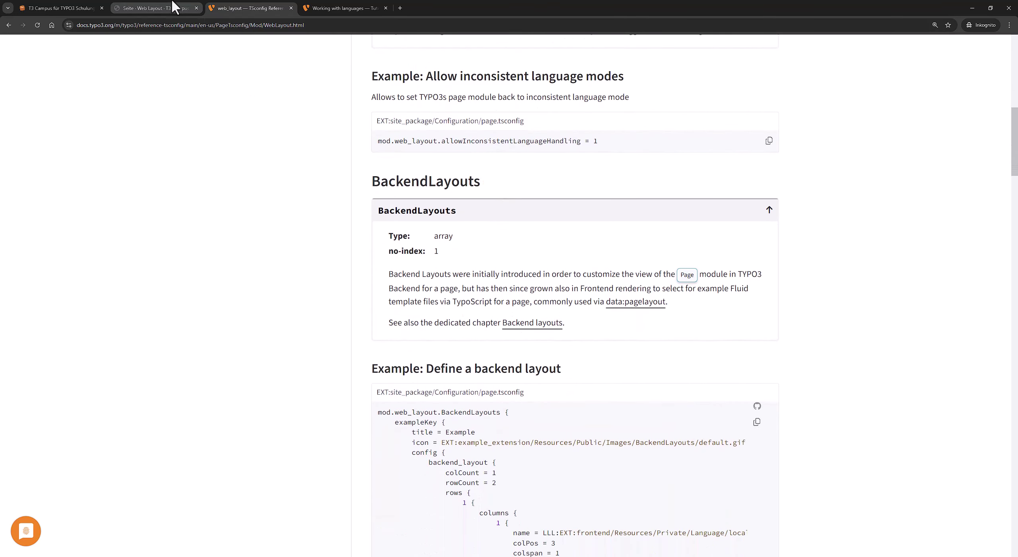
scroll(246, 149, "up", 5)
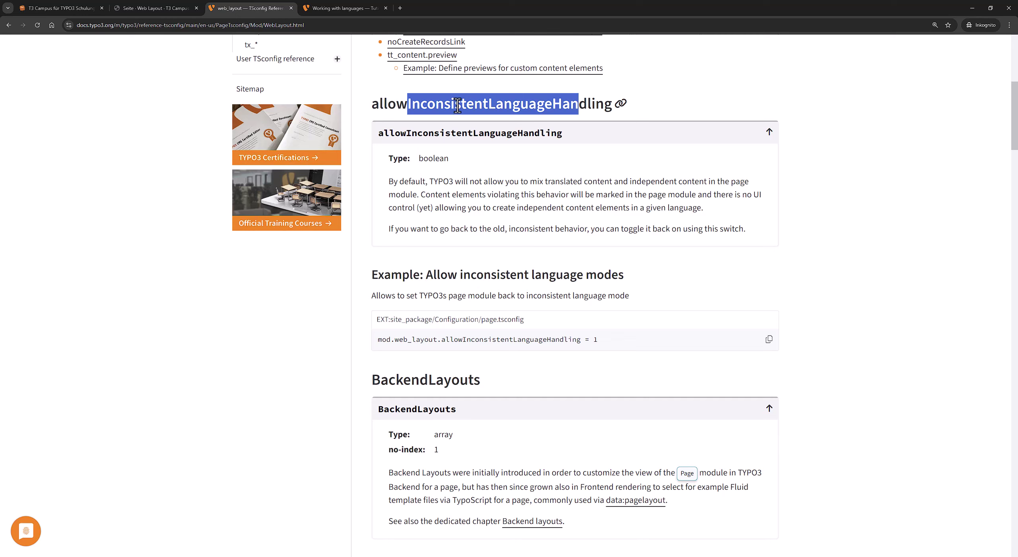
left_click(457, 105)
left_click_drag(479, 100, 406, 104)
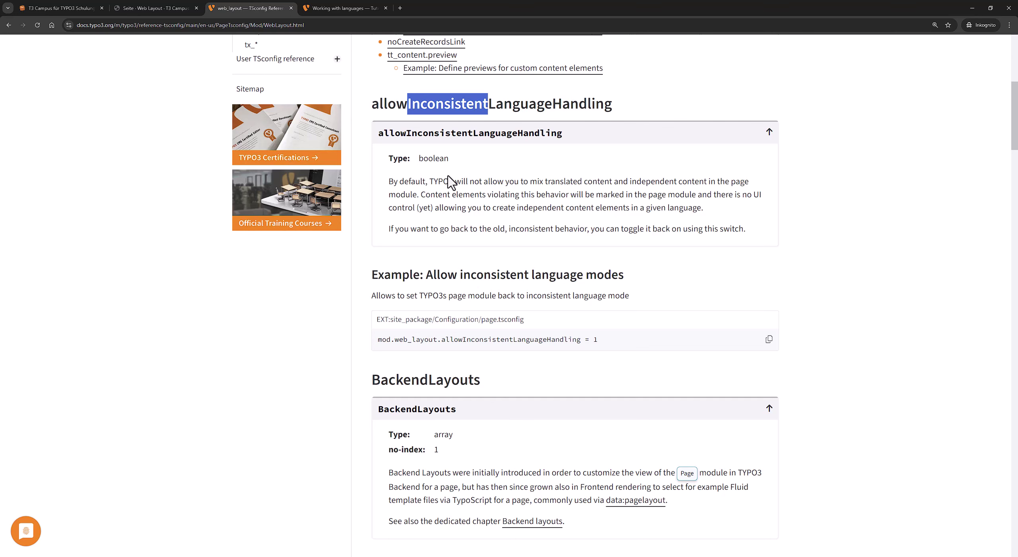
left_click(171, 8)
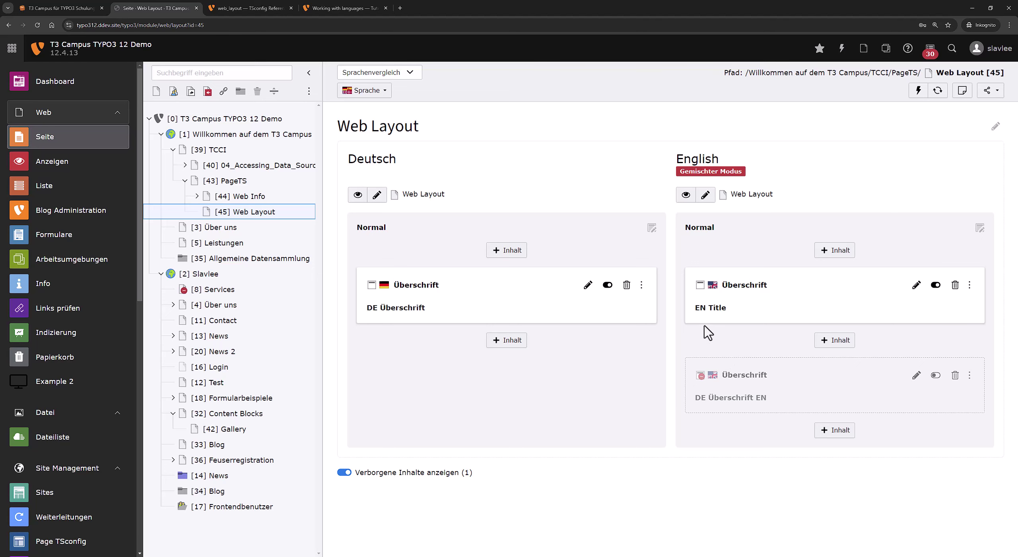
Locate the BackendLayouts section in the reference and go back to the backend Web Layout page.
left_click(278, 9)
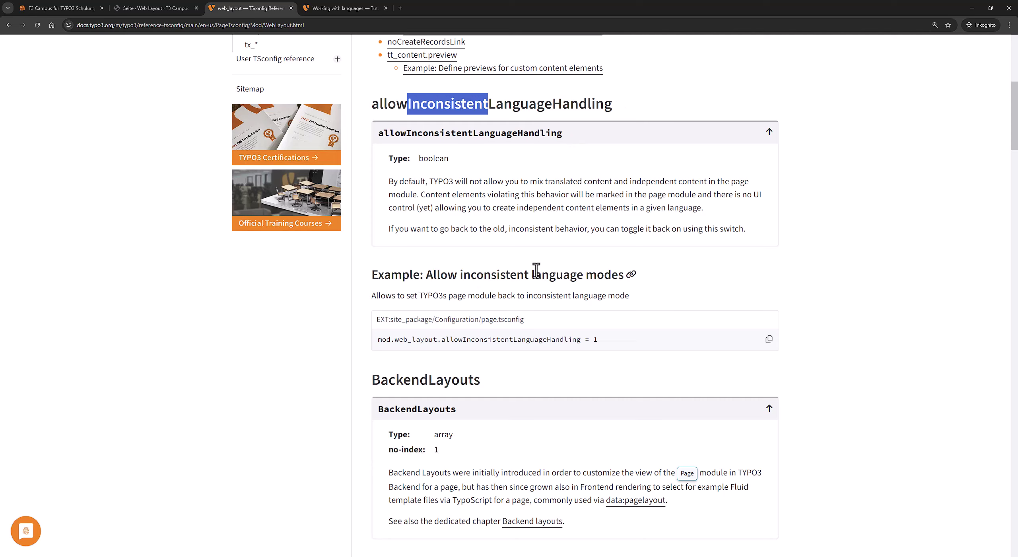
scroll(536, 267, "down", 4)
double_click(400, 222)
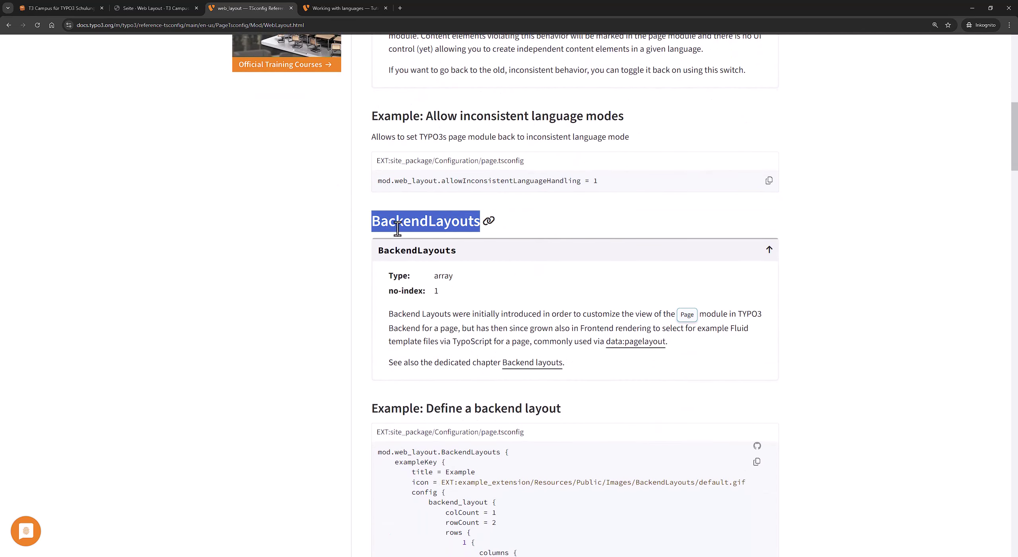
scroll(330, 325, "down", 2)
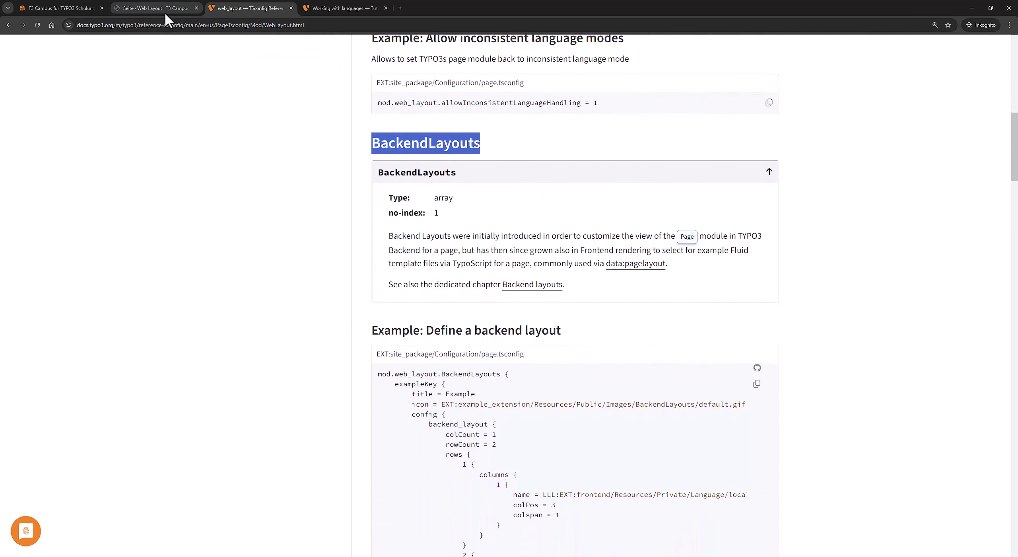
left_click(164, 9)
Create and save a new subpage titled 'Backend Layout' under Web Layout.
right_click(257, 214)
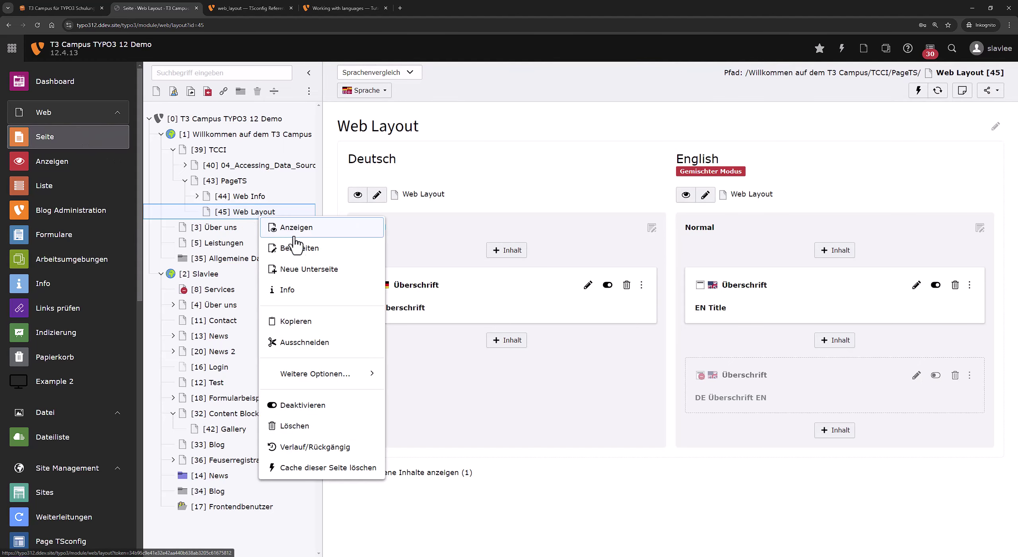
left_click(313, 275)
left_click(419, 295)
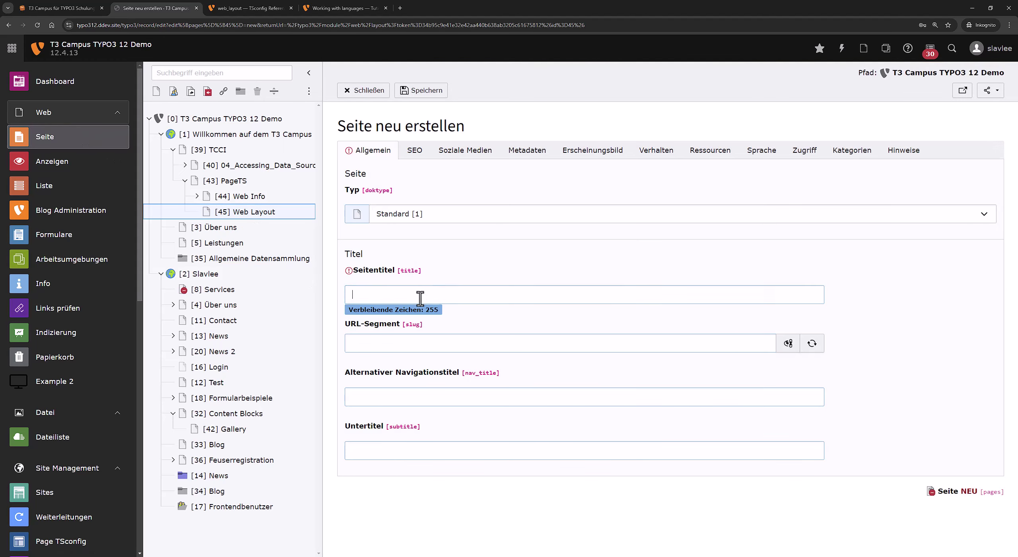
type("Backend Layo")
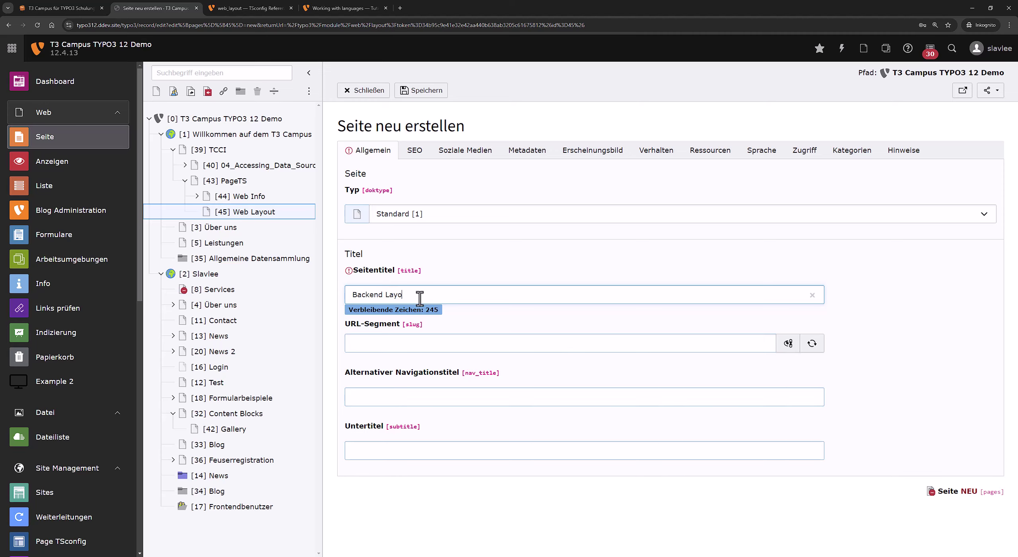
type("ut")
key("ctrl+s")
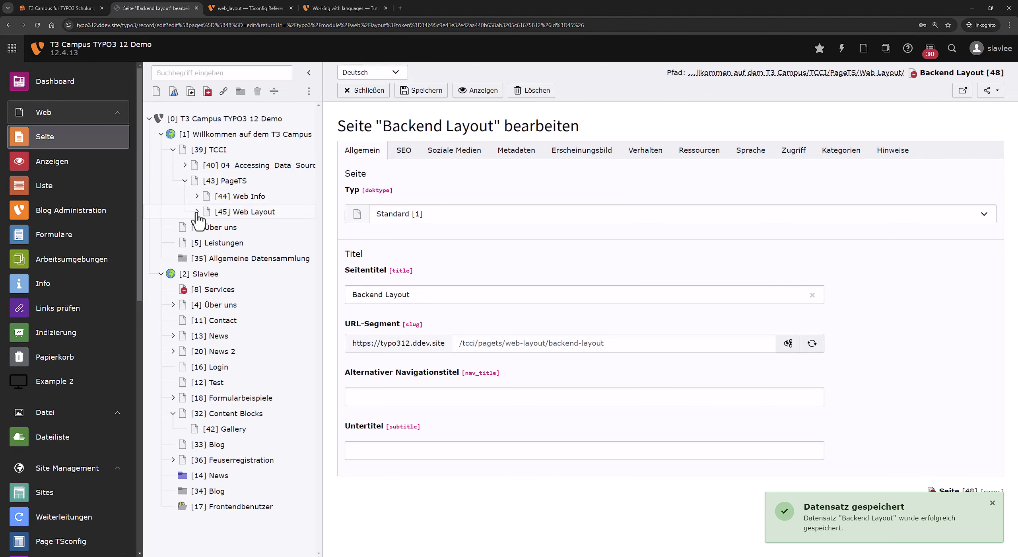
left_click(197, 212)
Make the Backend Layout page visible under Zugriff and save.
left_click(789, 151)
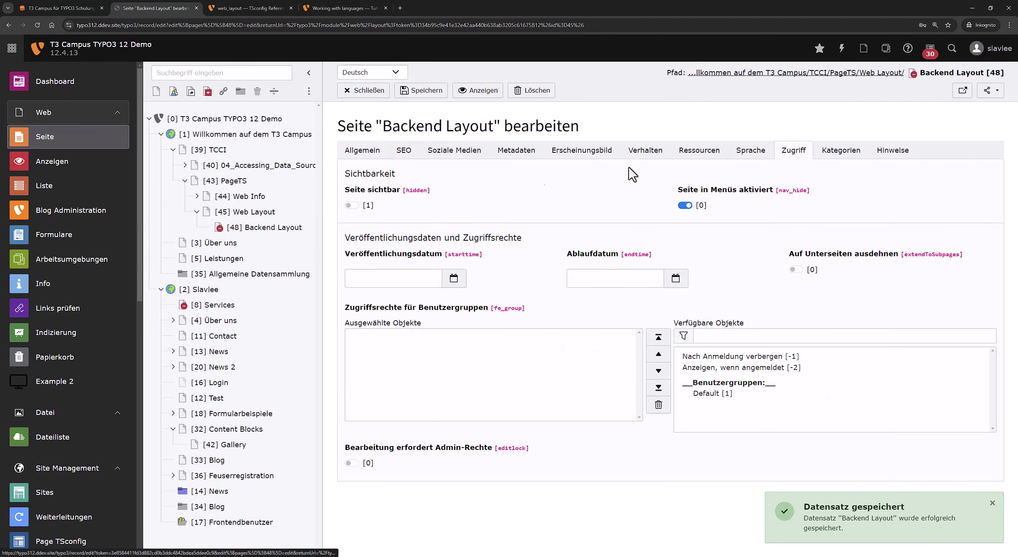
left_click(351, 206)
left_click(414, 90)
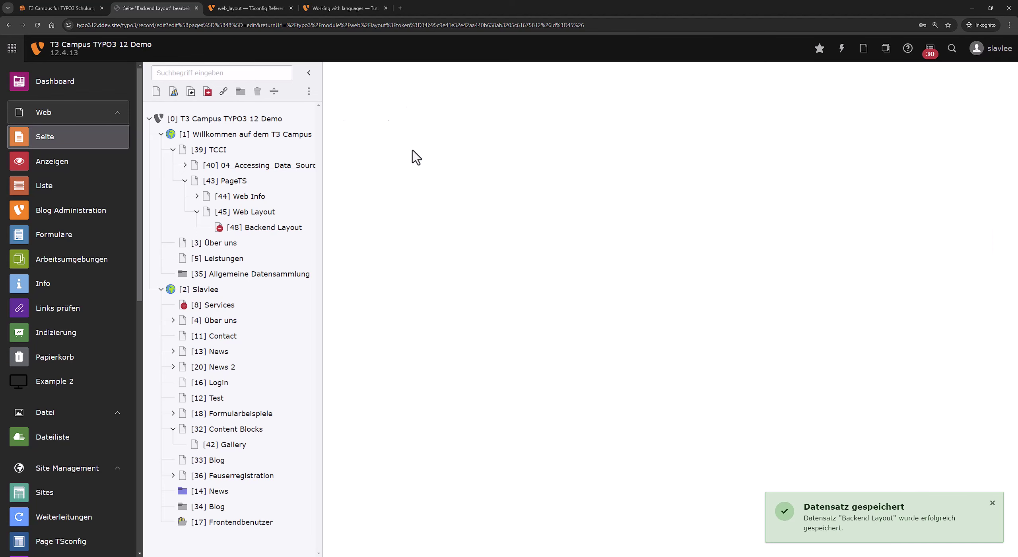
Review the page's available backend layouts under Erscheinungbild without changing them.
left_click(557, 154)
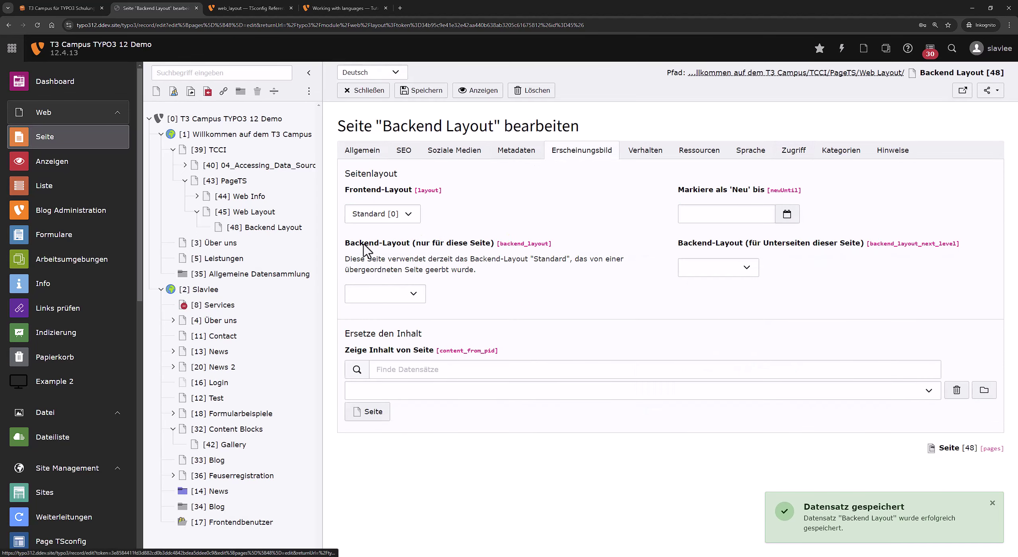
left_click_drag(351, 243, 492, 243)
left_click_drag(683, 242, 838, 243)
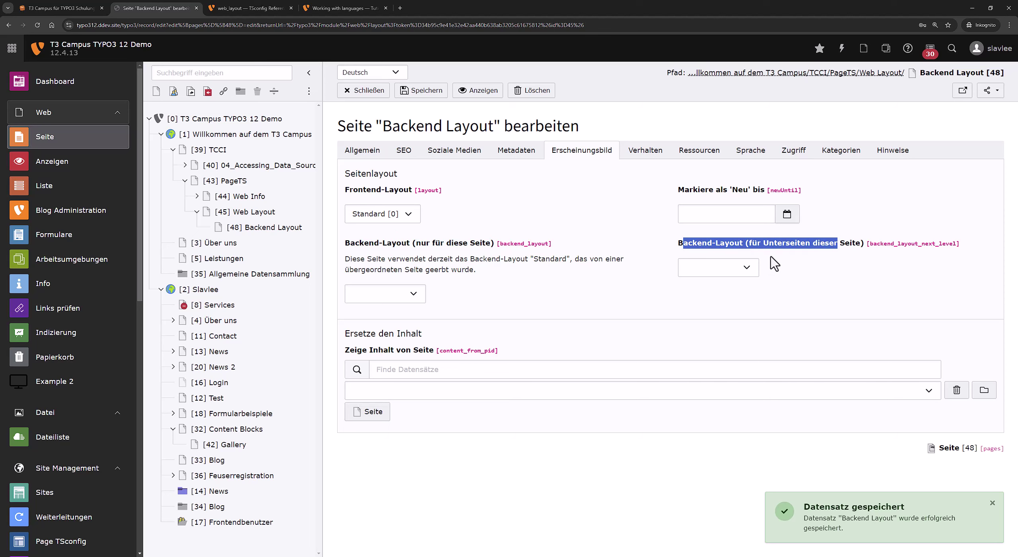
left_click(746, 268)
left_click(413, 294)
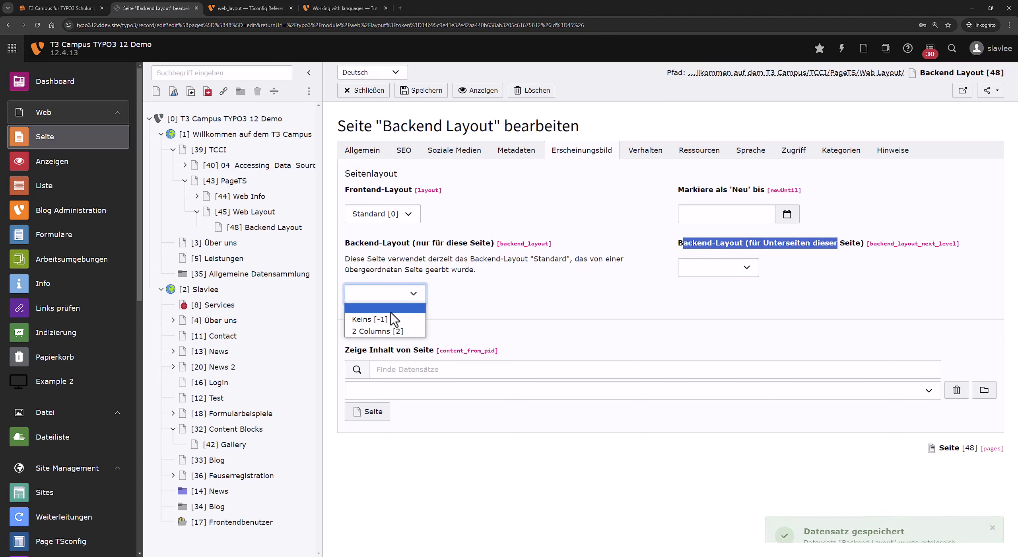
left_click(532, 315)
left_click(265, 228)
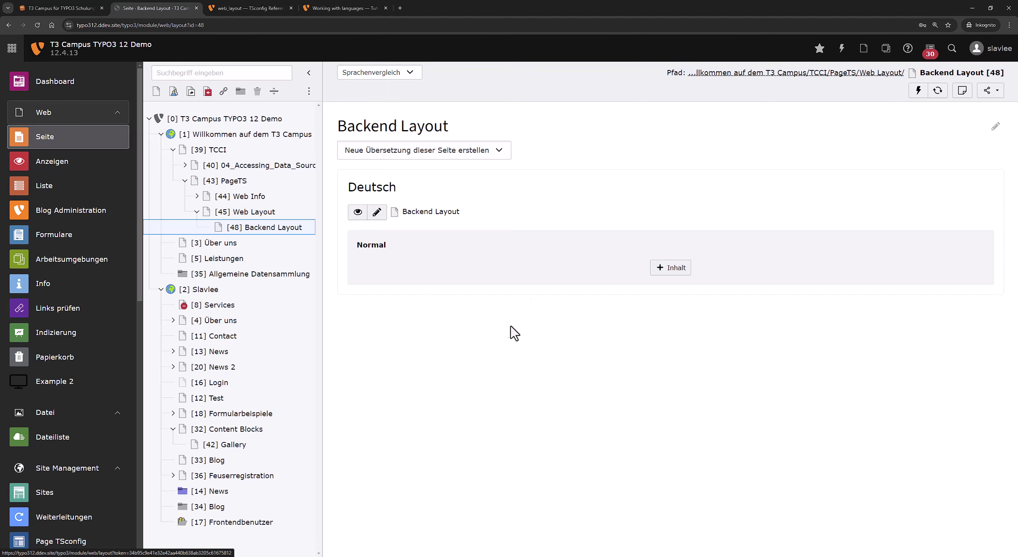
Assign the '2 Columns [2]' backend layout to the page, save, and view its Main and Right Sidebar columns.
right_click(302, 229)
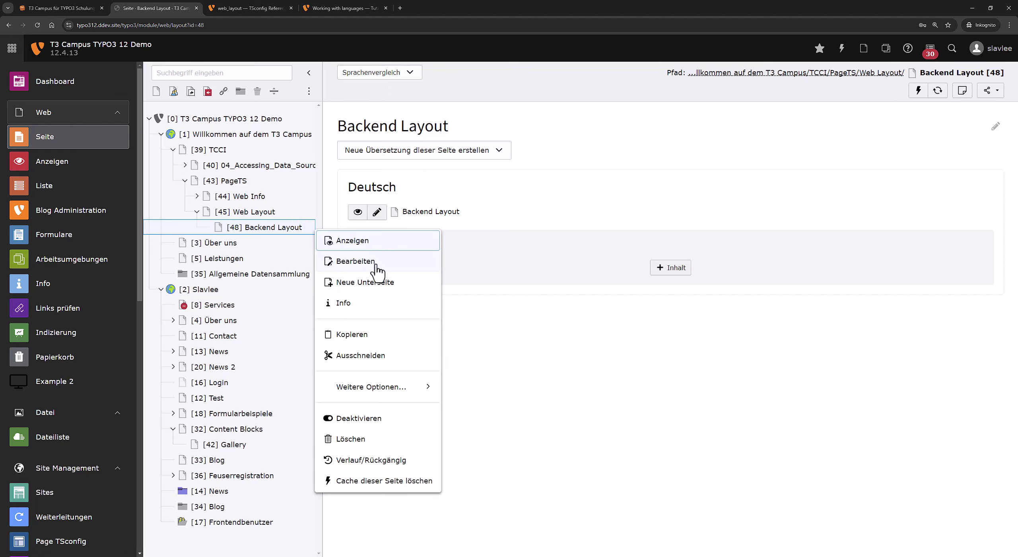
left_click(377, 262)
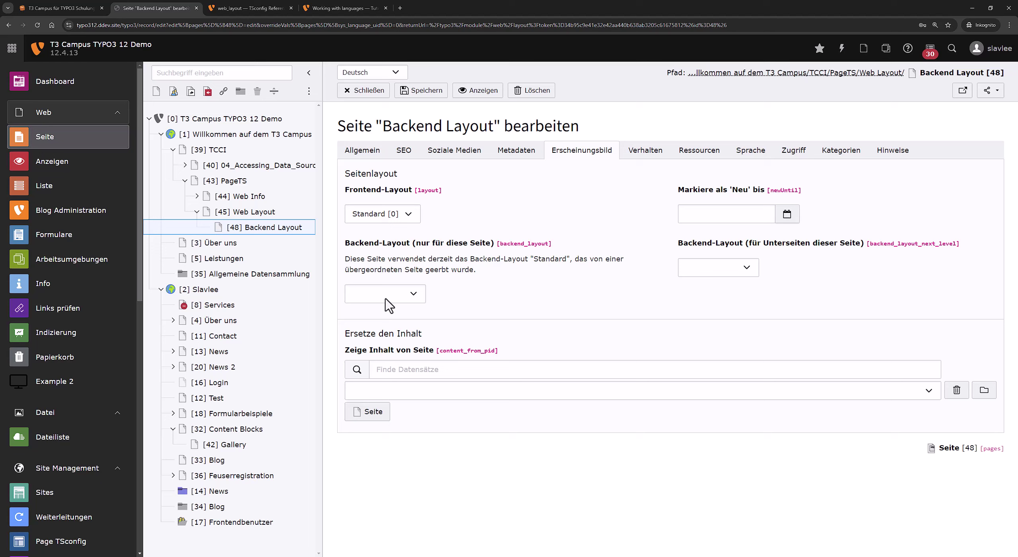
left_click(385, 302)
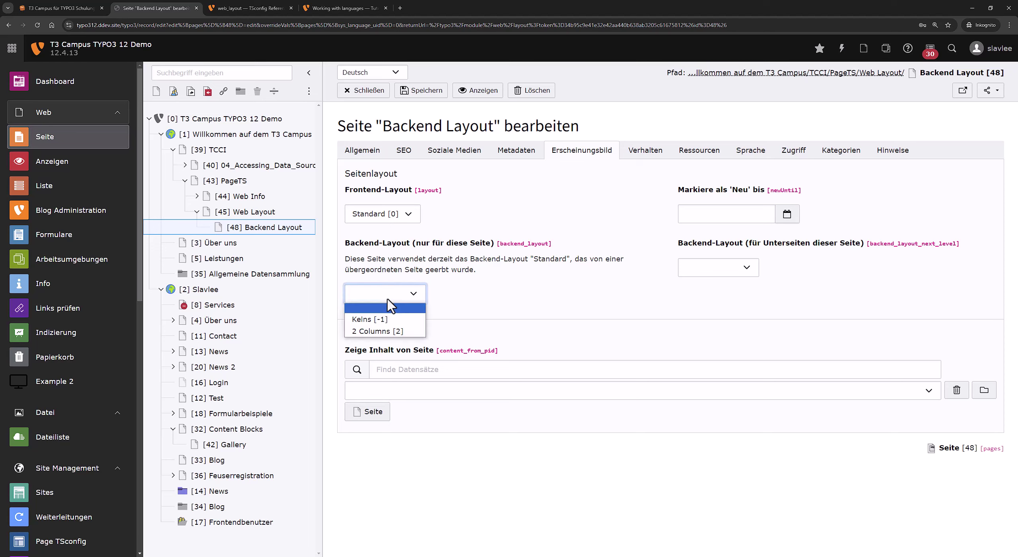
left_click(412, 333)
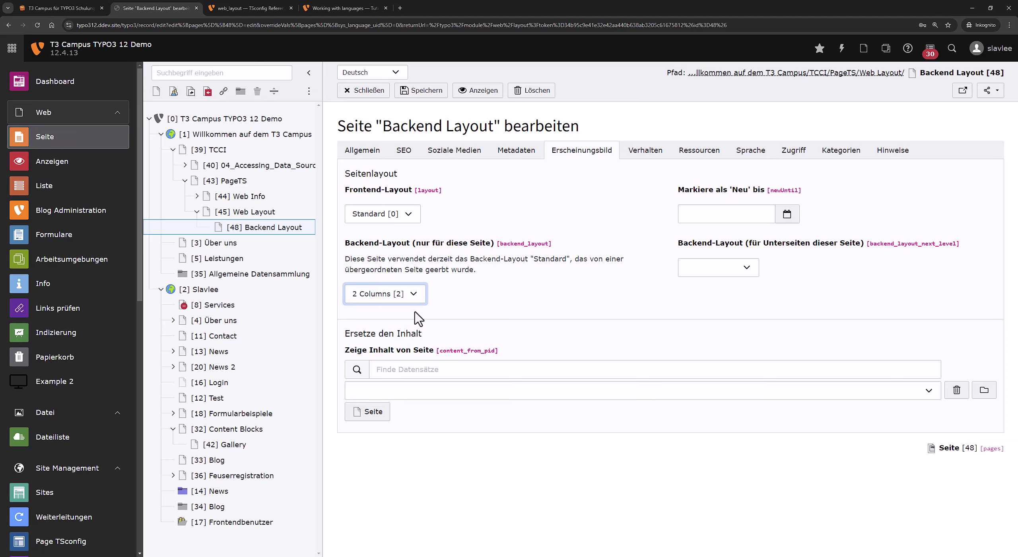
left_click(424, 90)
left_click(280, 230)
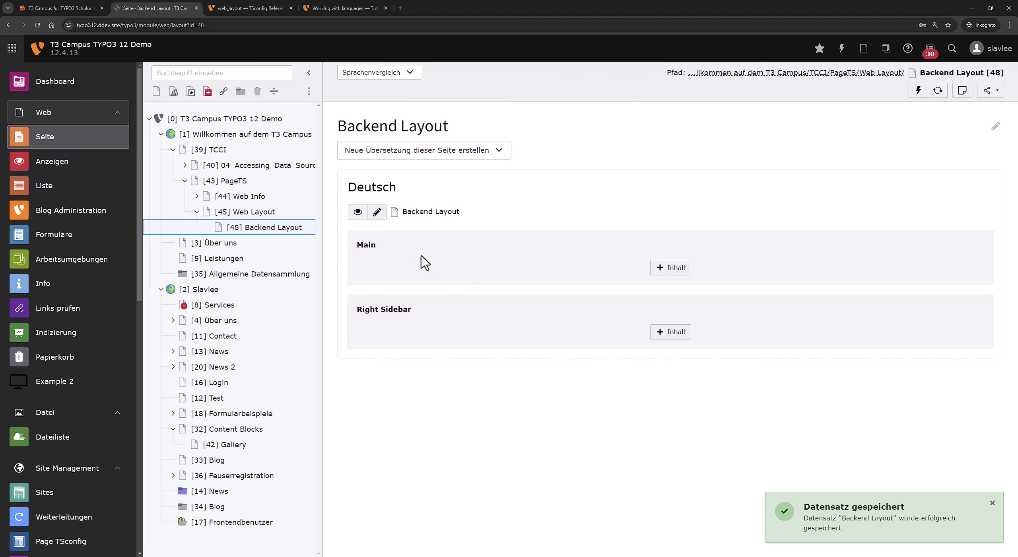
left_click(278, 8)
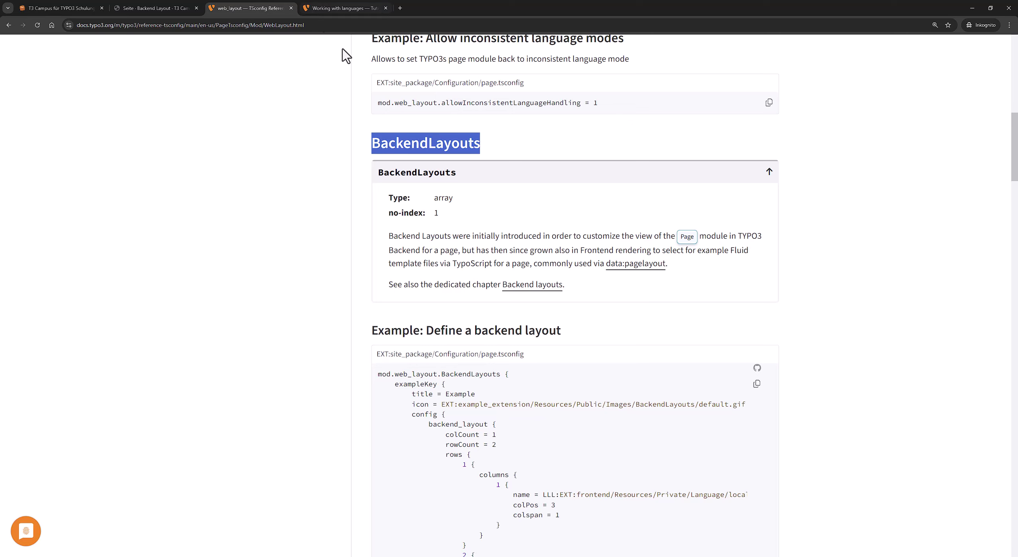
Copy the 'Example: Define a backend layout' code from the docs and return to the TYPO3 backend.
scroll(450, 233, "down", 5)
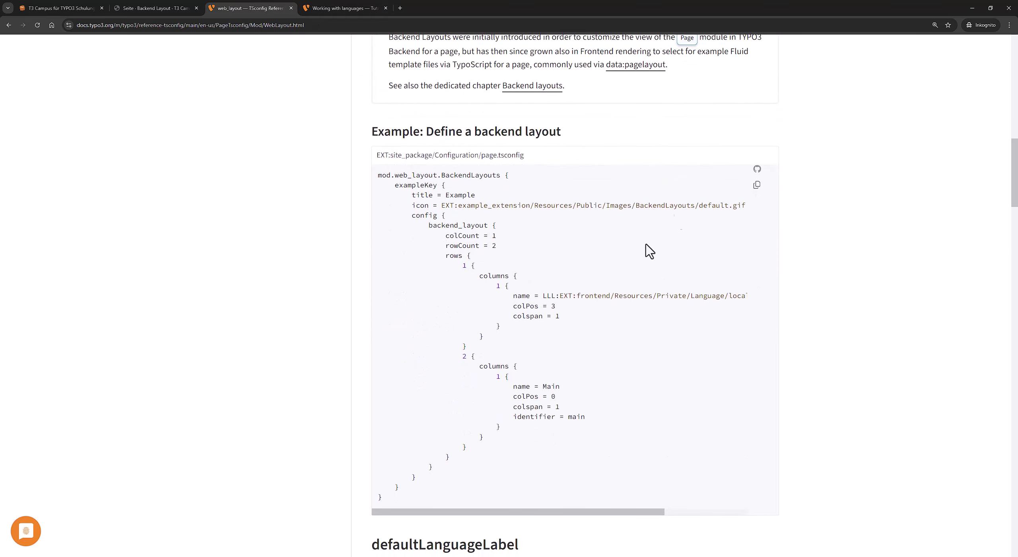
left_click(756, 185)
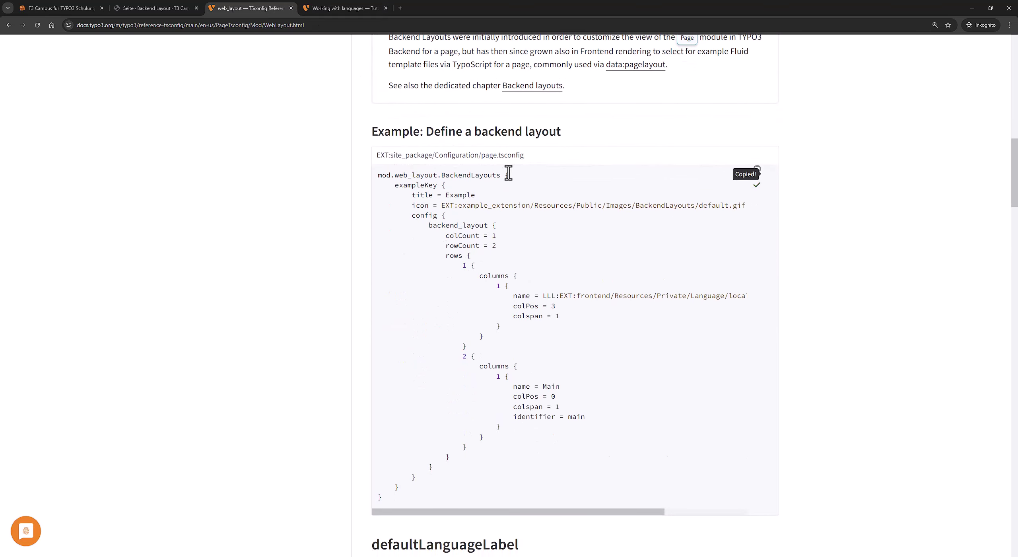
left_click(187, 8)
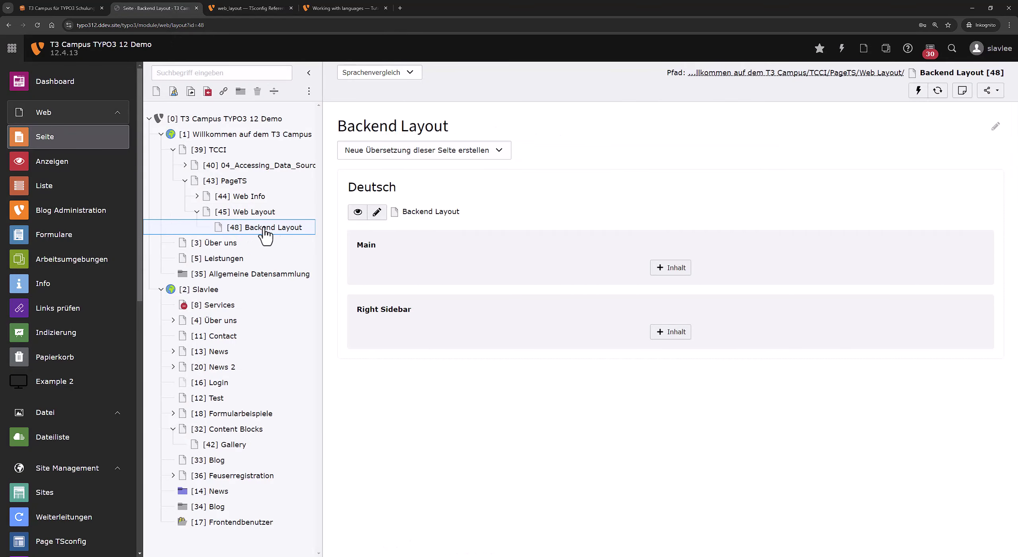
Reload the Backend Layout page in the backend, which shows the 2 Columns layout.
right_click(298, 234)
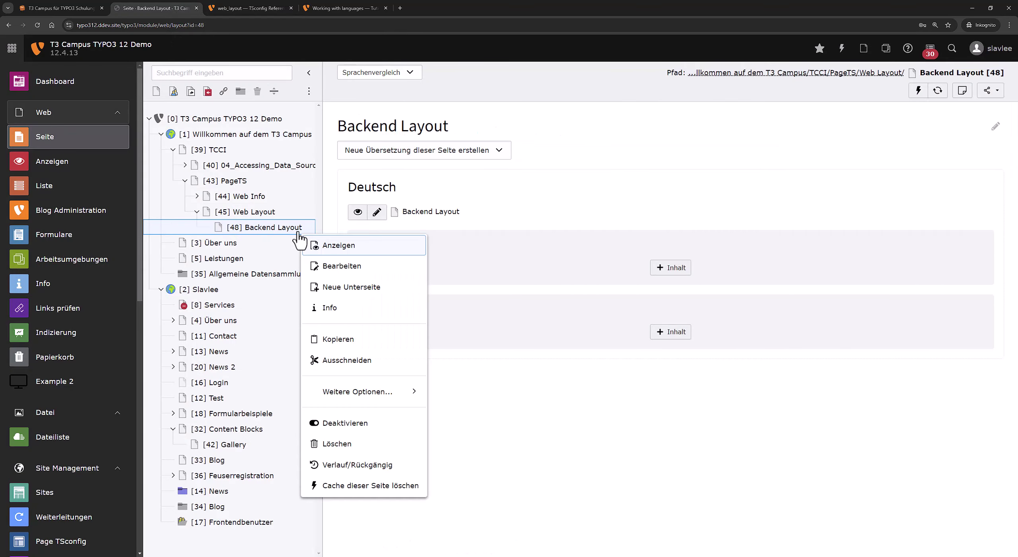
left_click(275, 7)
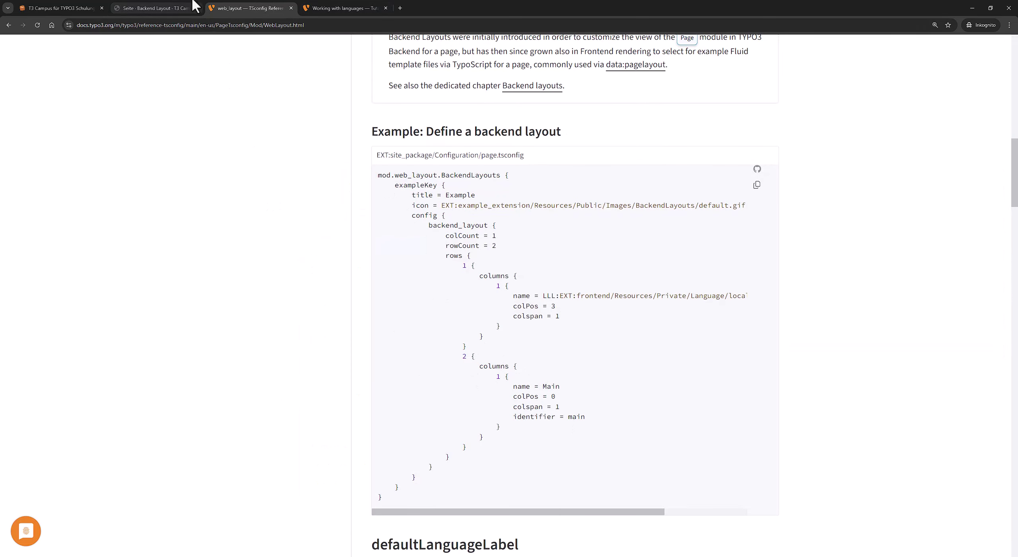
left_click(157, 8)
left_click(262, 228)
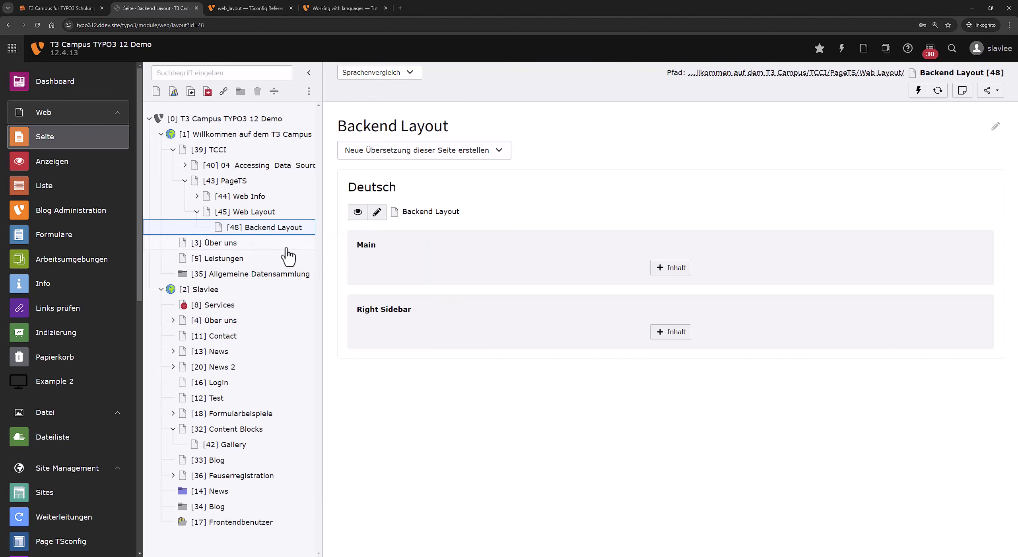
left_click(289, 229)
Confirm the Backend Layout page keeps the 2 Columns layout and view its content columns.
left_click(330, 259)
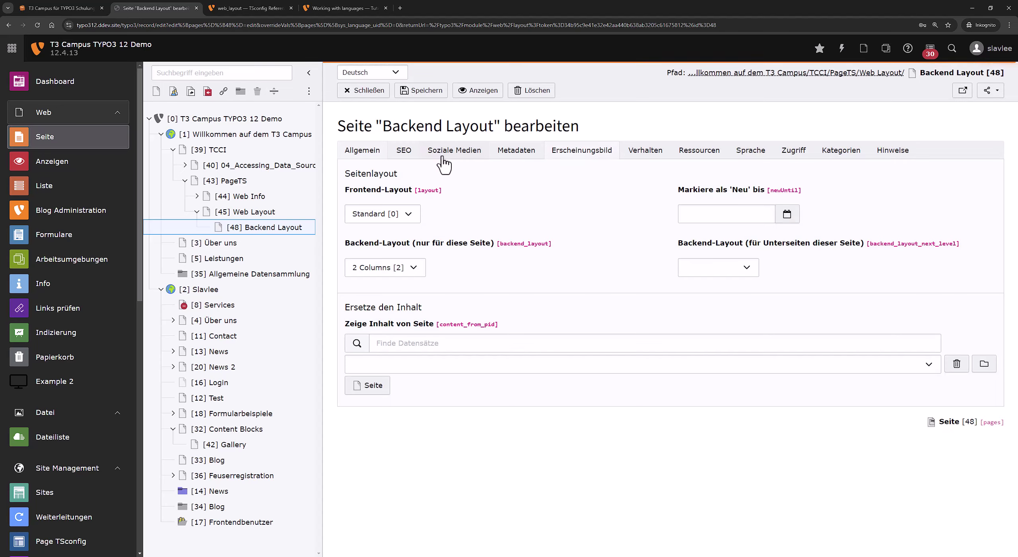
left_click(373, 275)
left_click(388, 304)
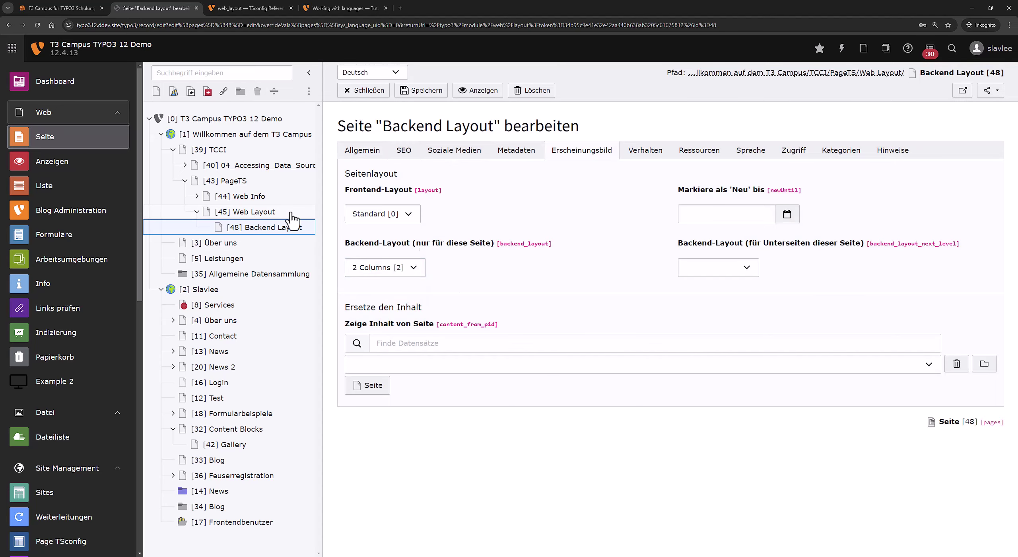
left_click(285, 215)
left_click(291, 230)
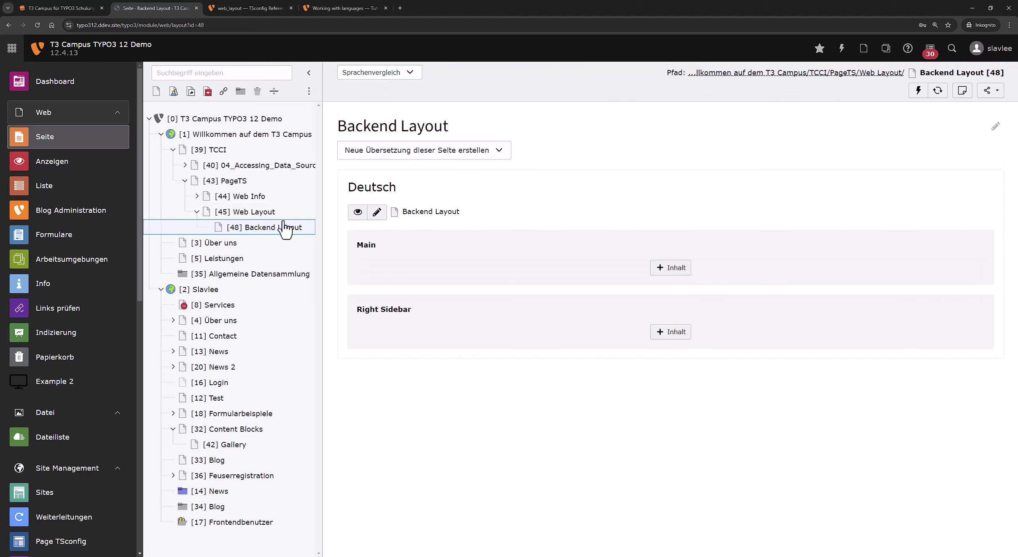
Paste the copied BackendLayouts example into the page's Seiten-TSconfig field on the Ressourcen tab.
right_click(255, 229)
left_click(325, 256)
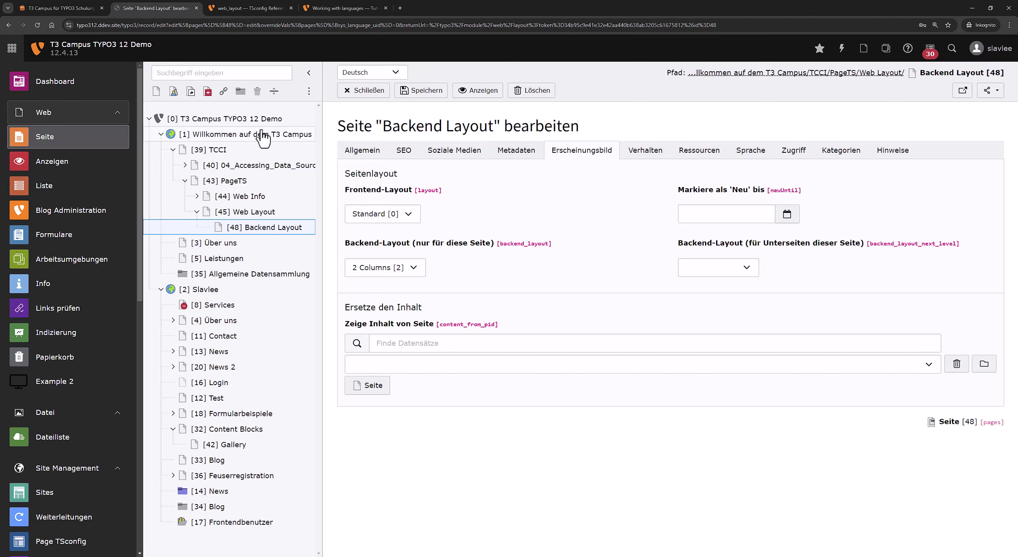
left_click(676, 153)
scroll(413, 453, "down", 3)
left_click(504, 359)
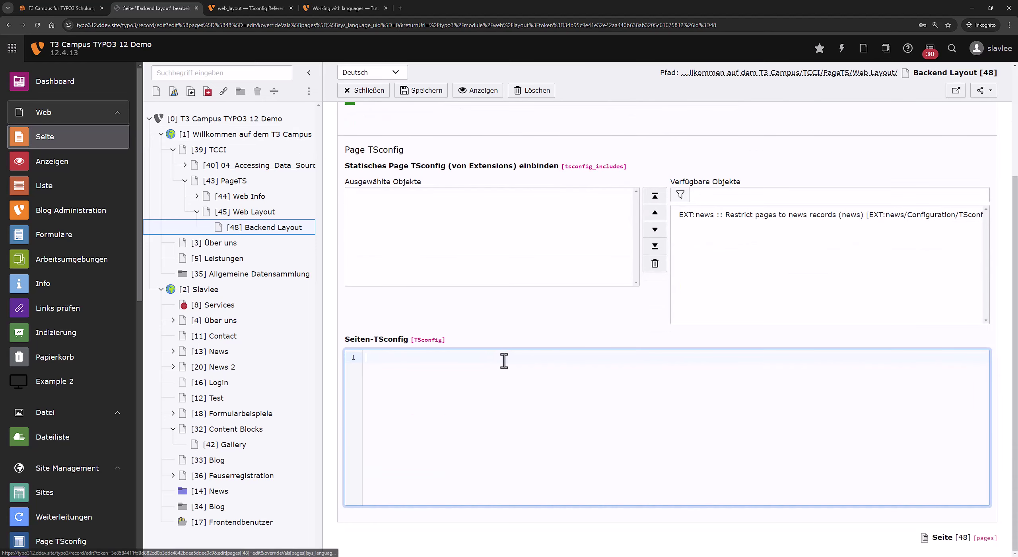
key("ctrl+v")
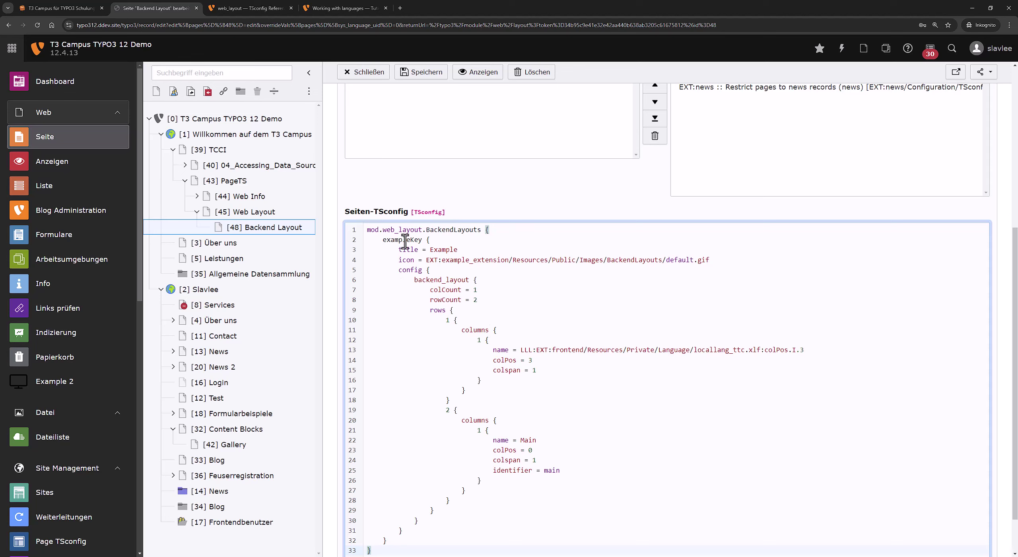
Delete the 'icon = EXT:…default.gif' line from the exampleKey backend layout definition.
left_click(394, 232)
left_click_drag(480, 231, 425, 240)
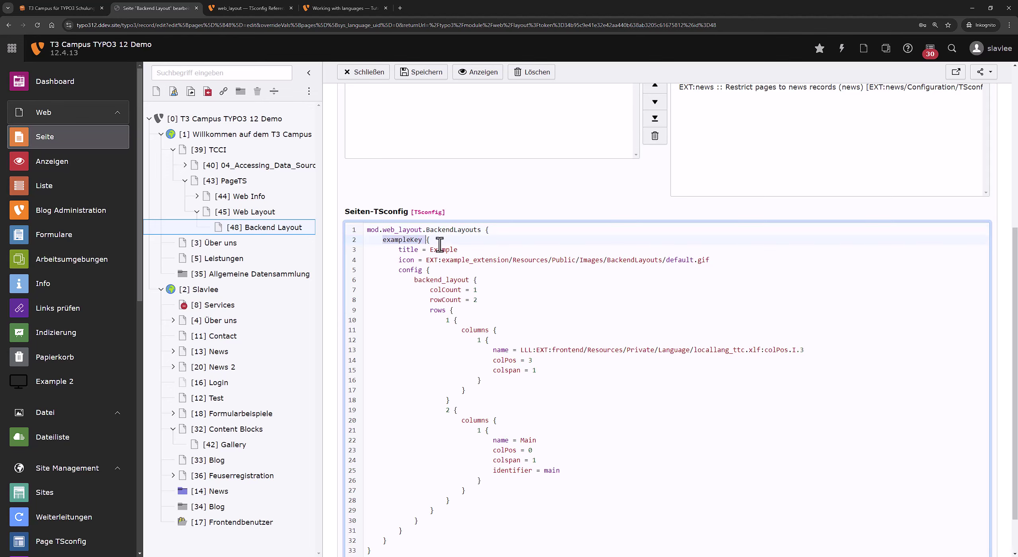
double_click(420, 240)
left_click_drag(398, 249, 458, 249)
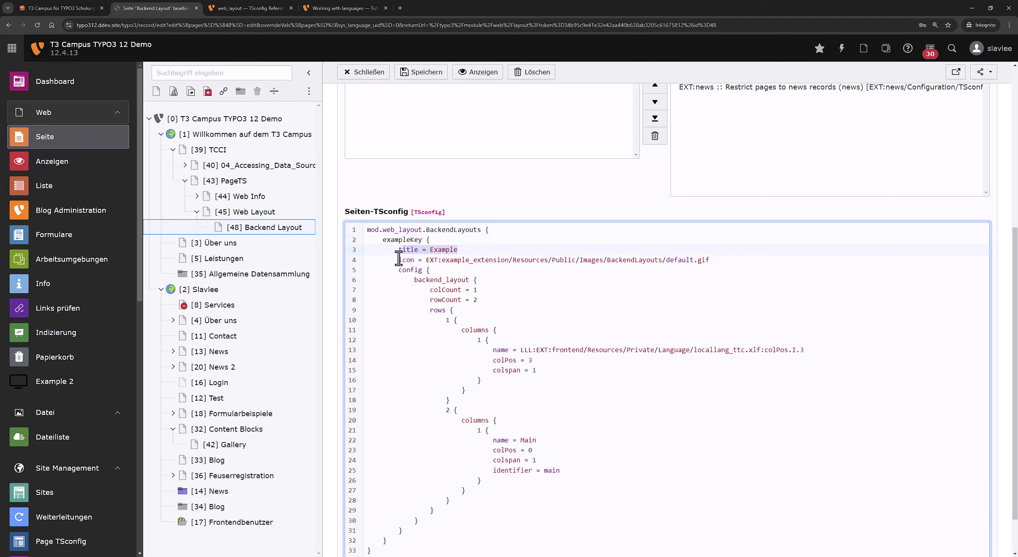
left_click_drag(398, 259, 741, 249)
key("BackSpace")
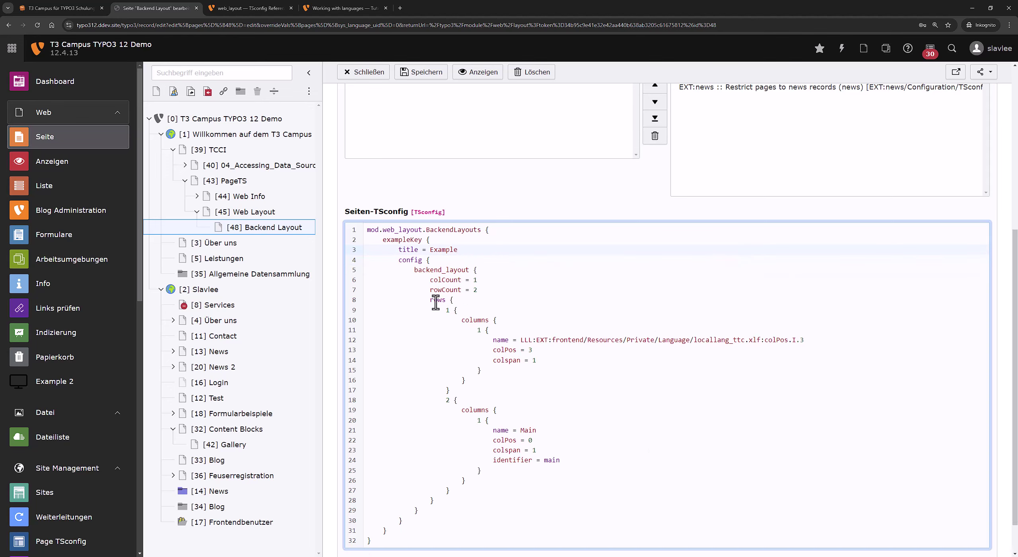
left_click_drag(399, 259, 442, 514)
left_click(552, 431)
left_click_drag(414, 270, 321, 283)
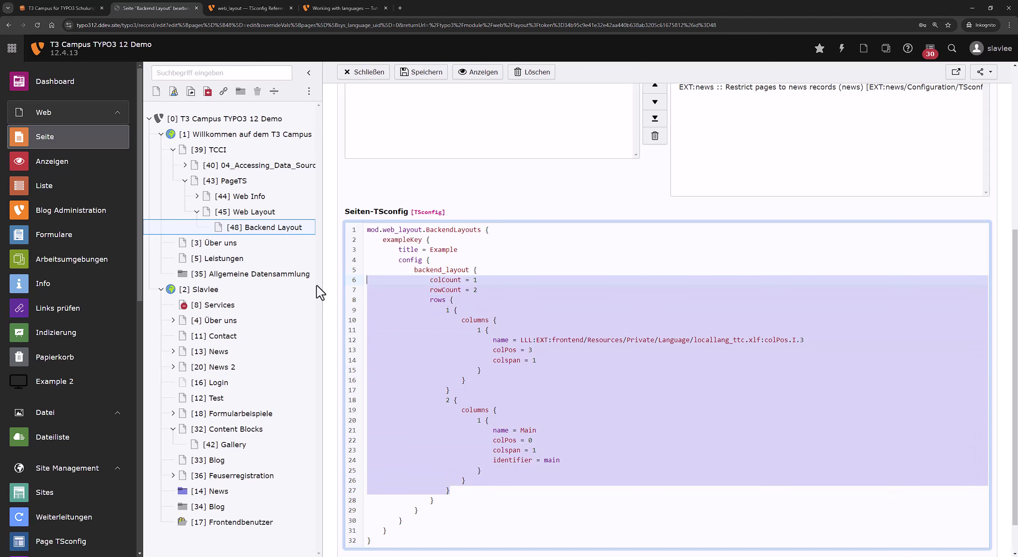
double_click(408, 238)
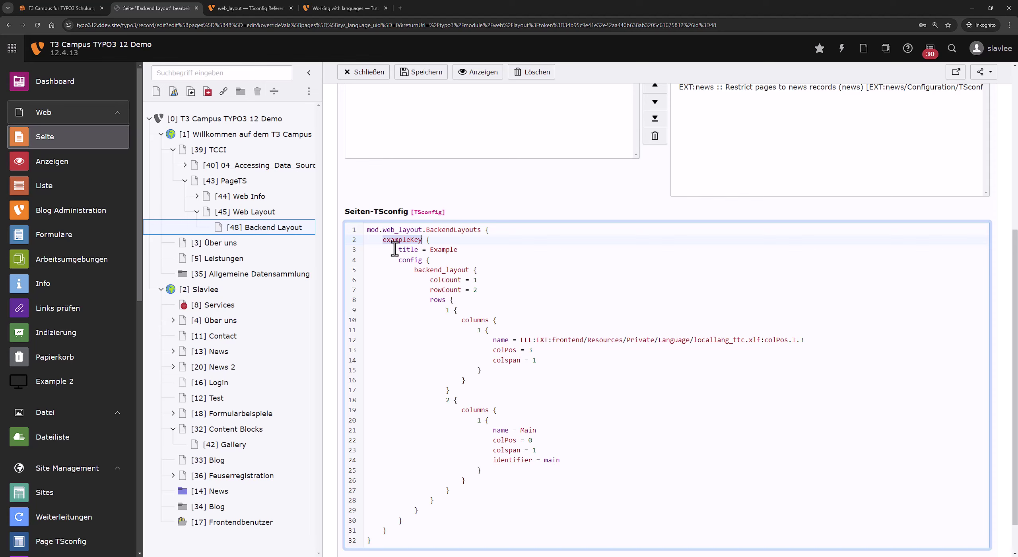
left_click_drag(396, 250, 458, 249)
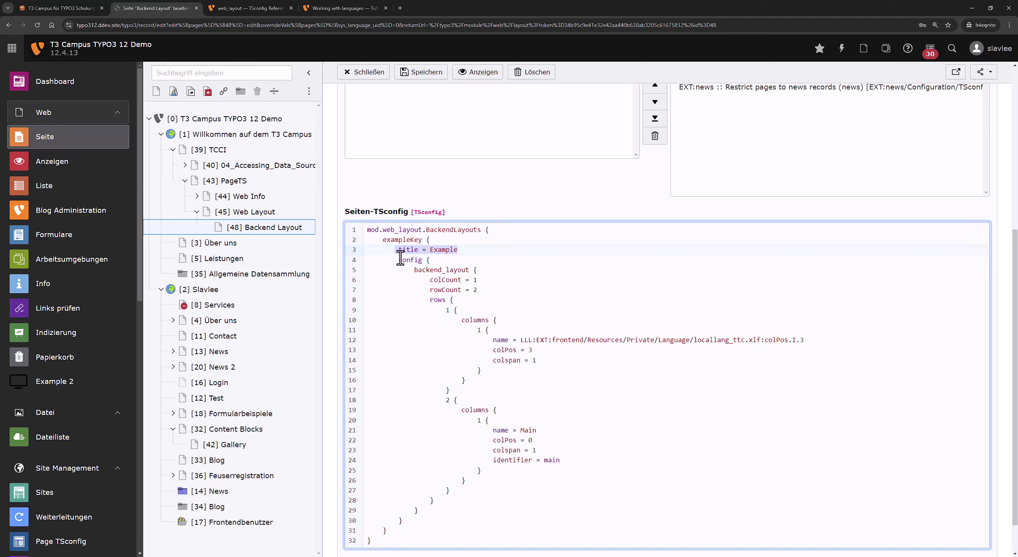
left_click(414, 270)
key("shift+End")
left_click_drag(428, 279, 554, 499)
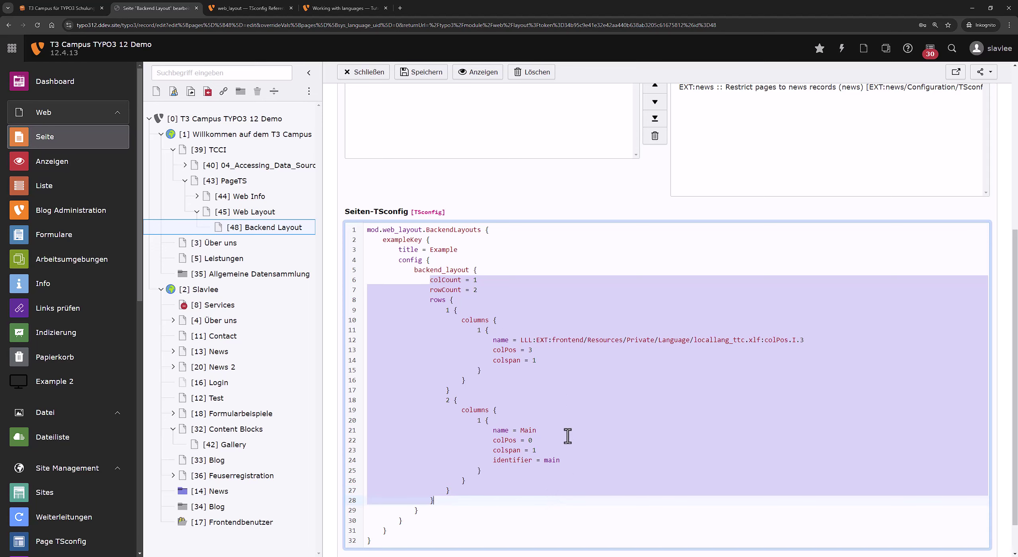
left_click_drag(428, 280, 504, 287)
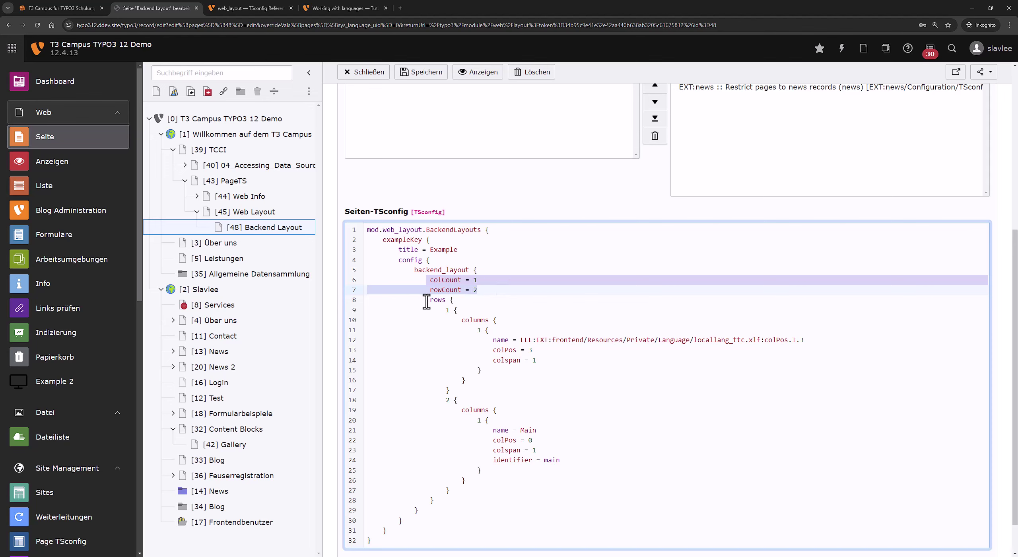
left_click_drag(426, 299, 488, 502)
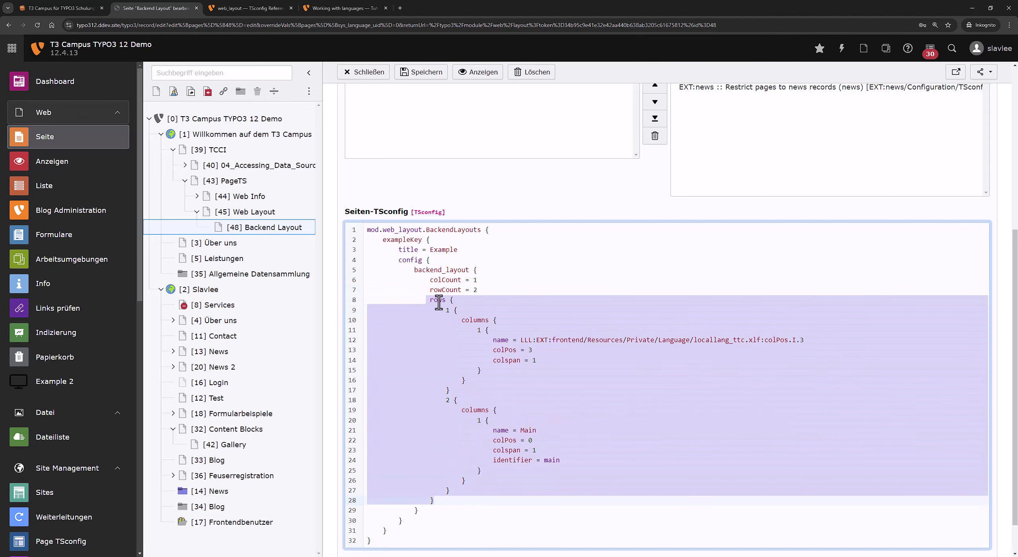
left_click_drag(429, 300, 471, 499)
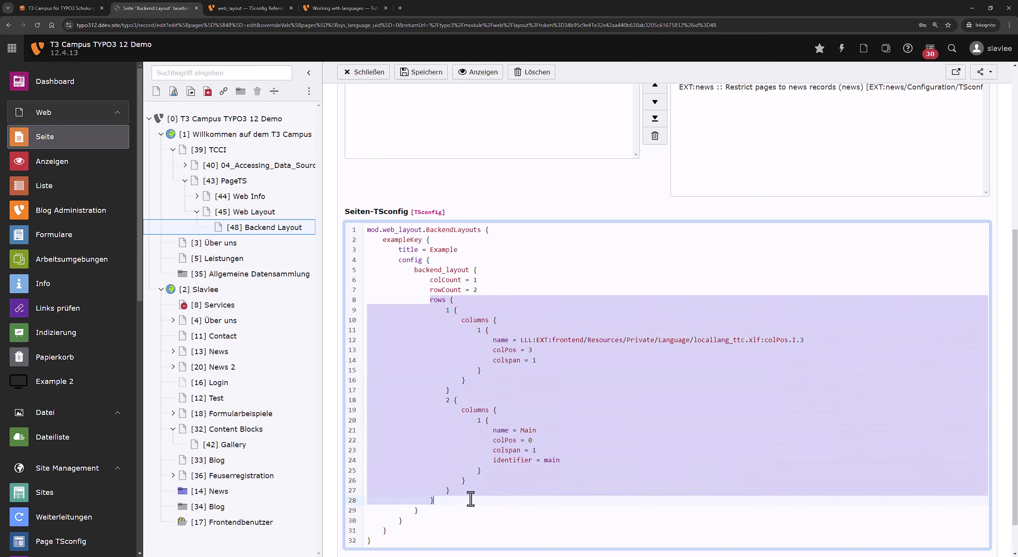
left_click(486, 350)
left_click_drag(443, 308, 579, 456)
left_click(595, 445)
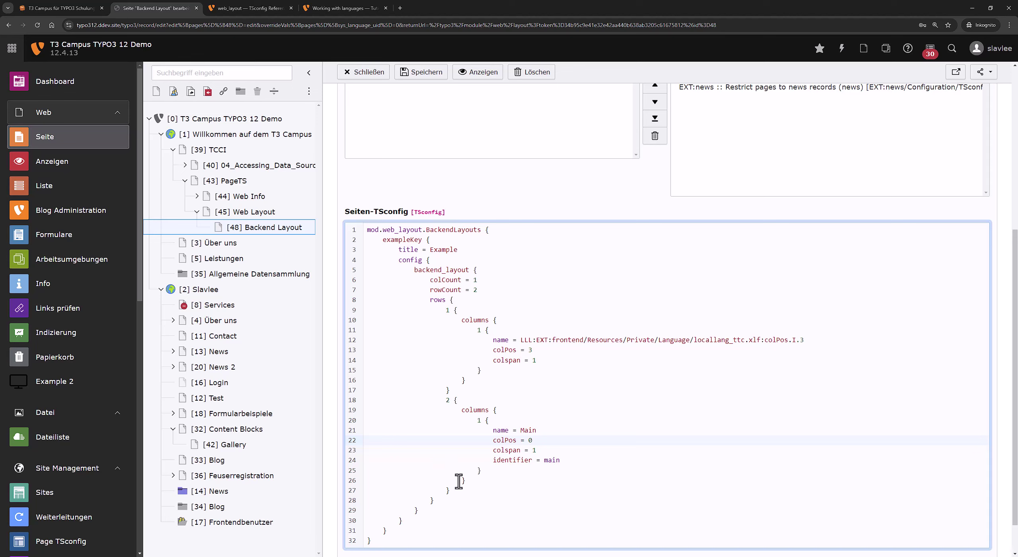
left_click_drag(428, 279, 500, 279)
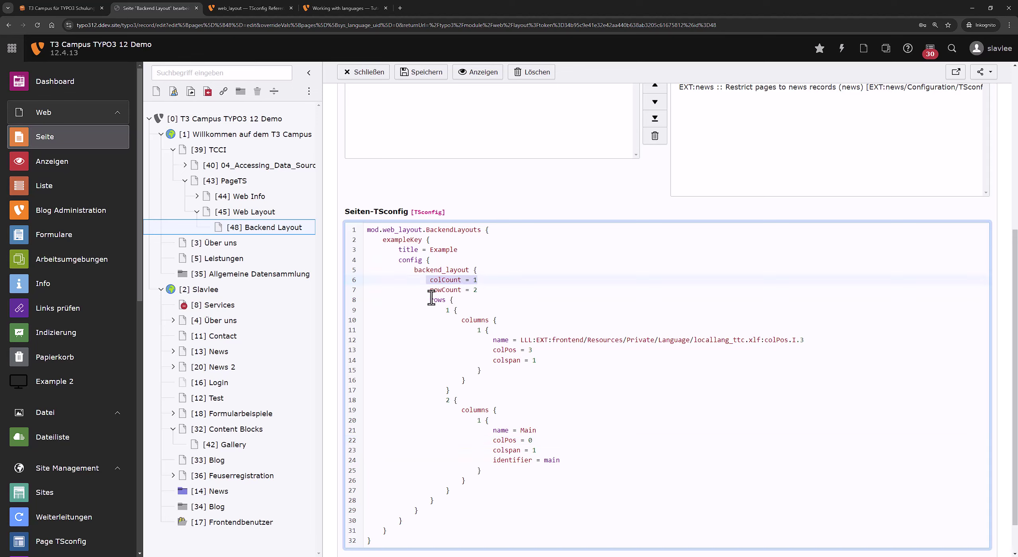
left_click_drag(427, 299, 467, 491)
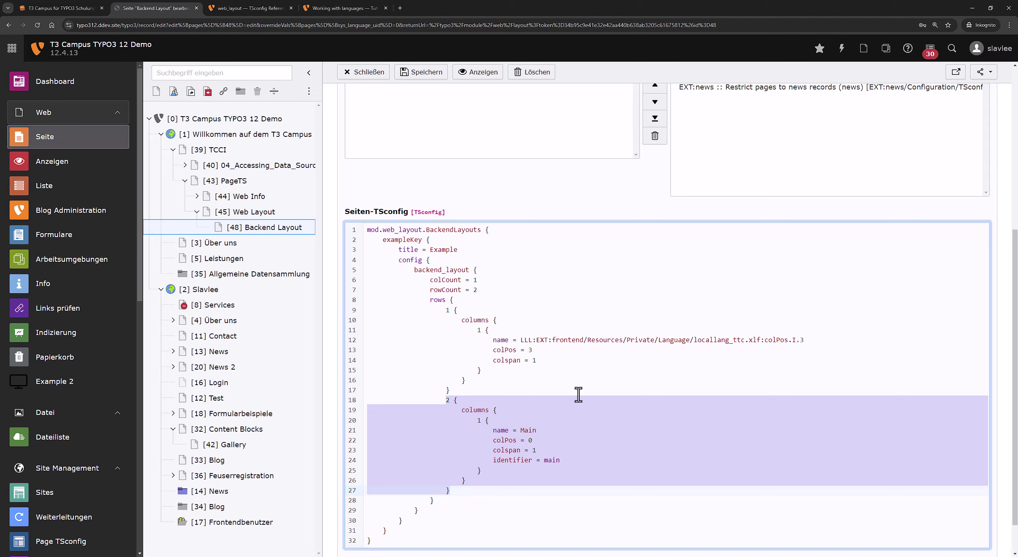
left_click_drag(461, 320, 485, 353)
left_click(478, 312)
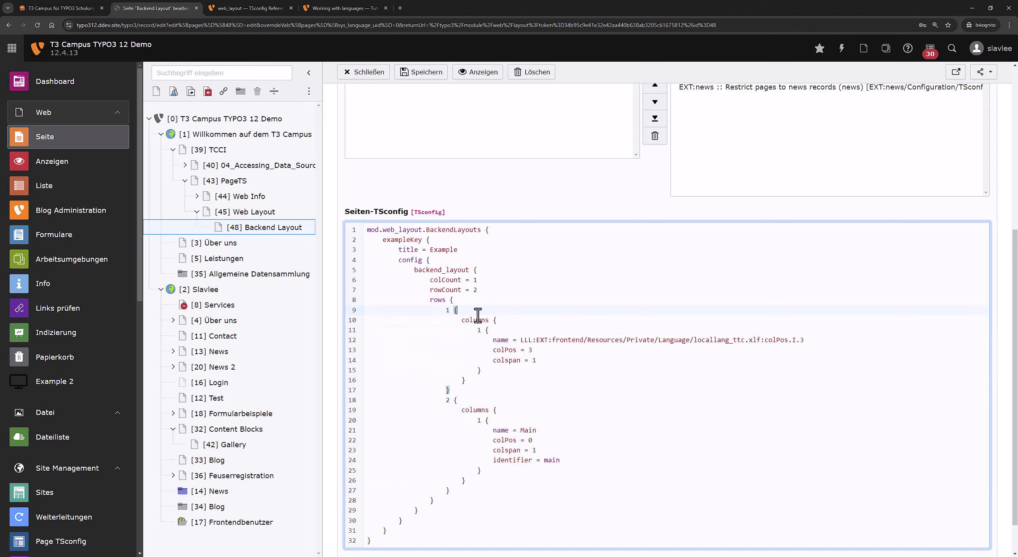
double_click(478, 320)
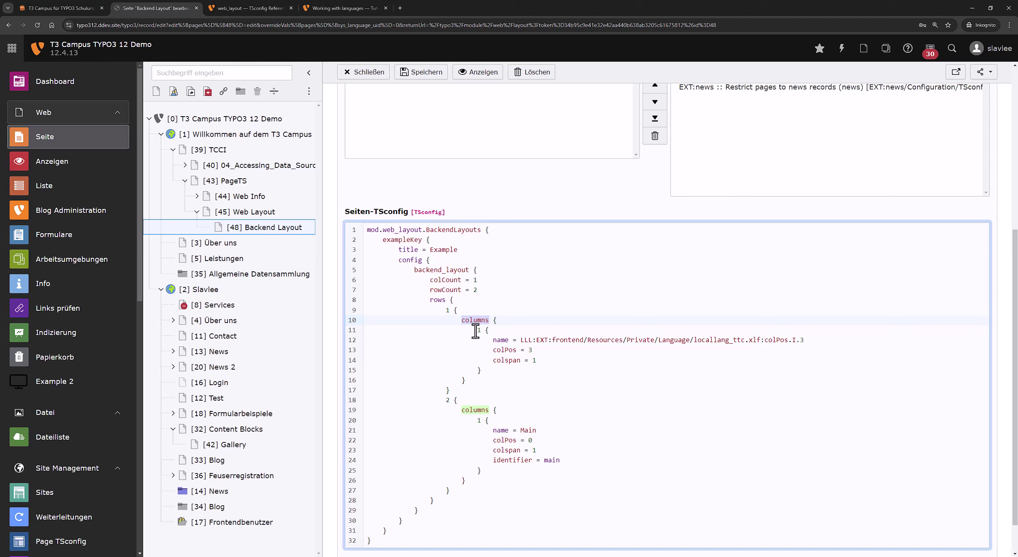
left_click_drag(476, 330, 504, 375)
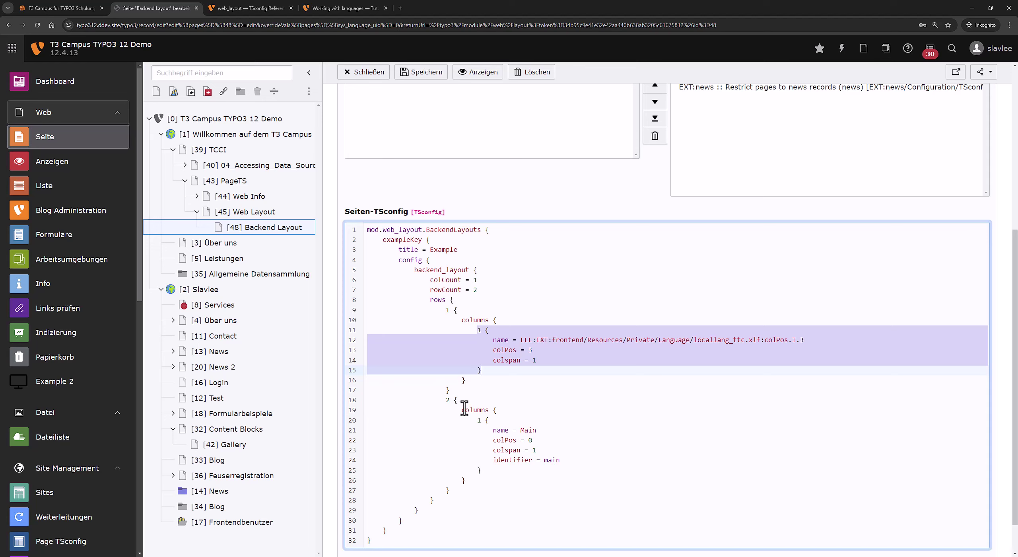
left_click_drag(476, 420, 494, 472)
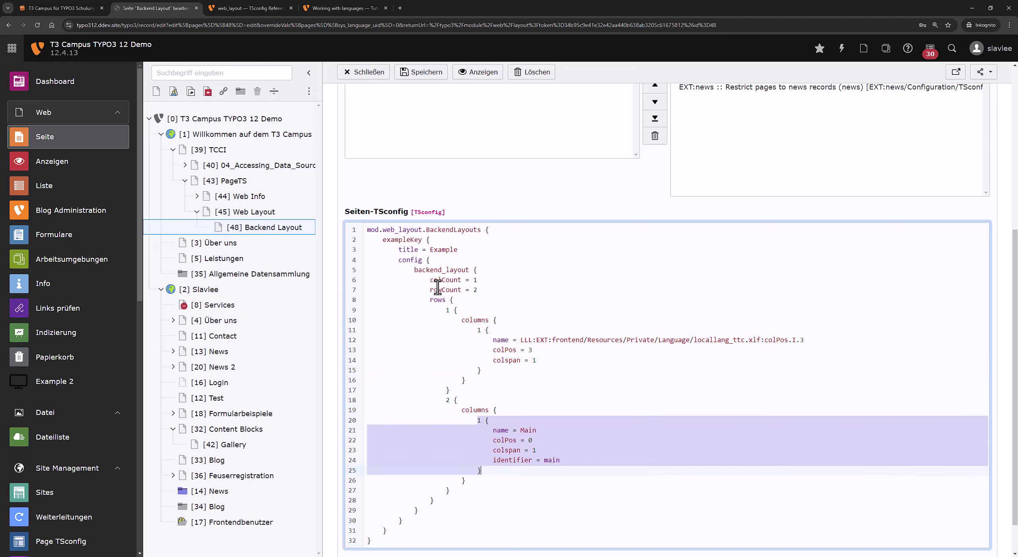
left_click_drag(428, 289, 521, 294)
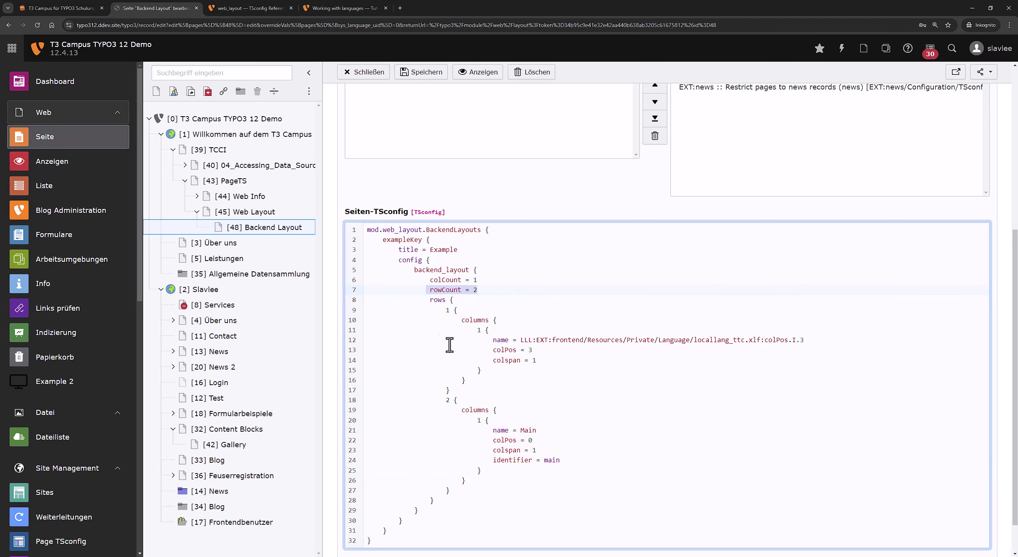
left_click_drag(445, 310, 517, 493)
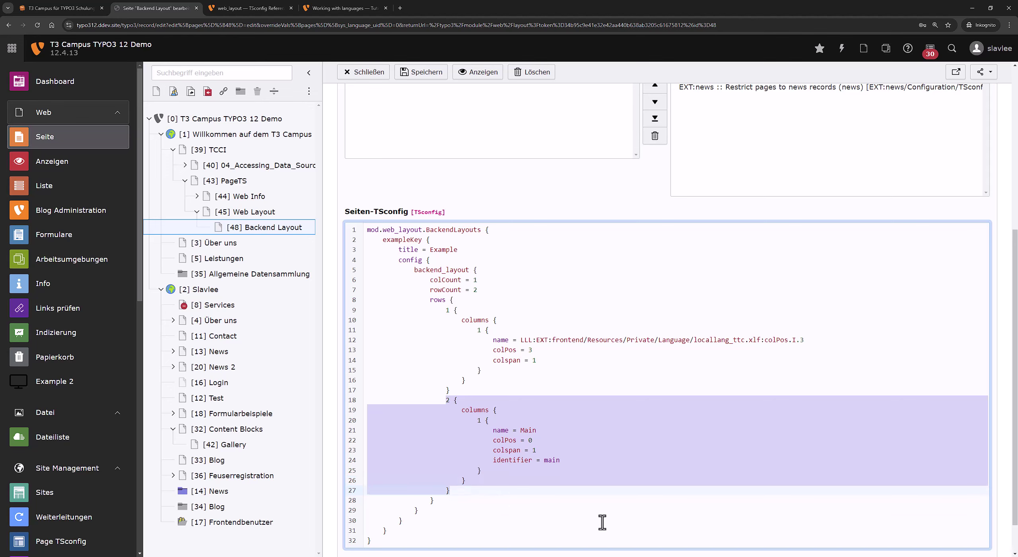
left_click(492, 343)
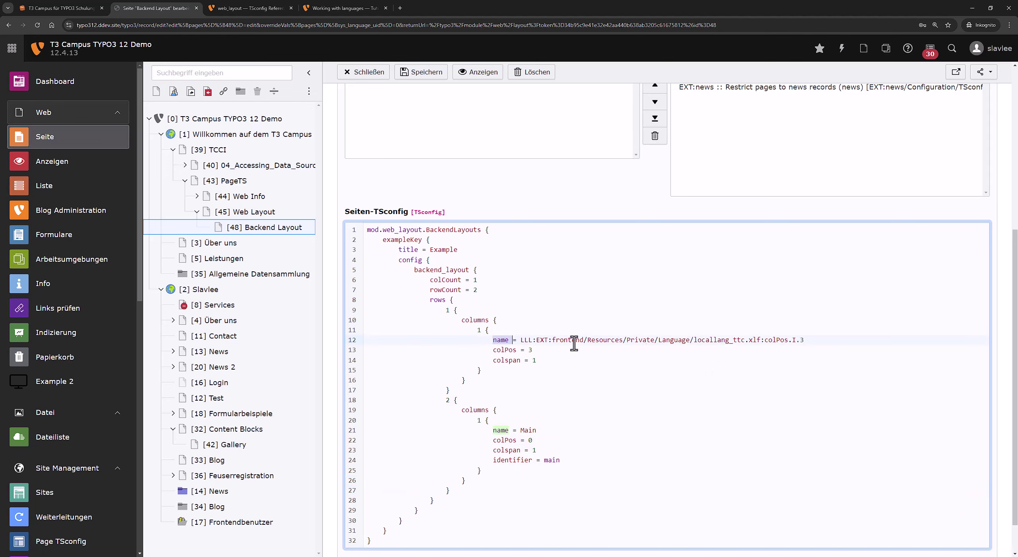
Highlight the first column's LLL name value and the 'name = Main' setting in the TSconfig.
key("shift+End")
left_click(838, 340)
left_click_drag(838, 340, 513, 345)
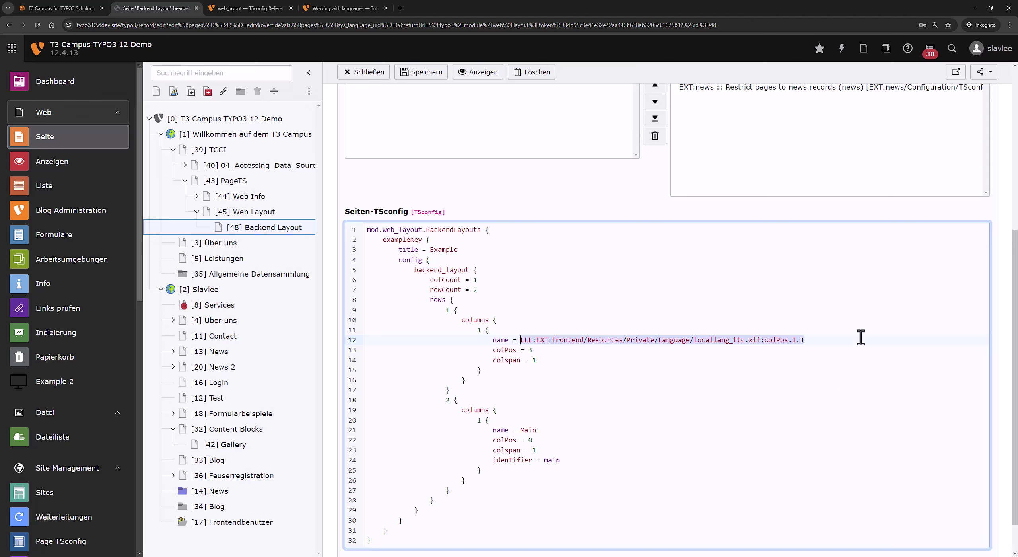
left_click(521, 431)
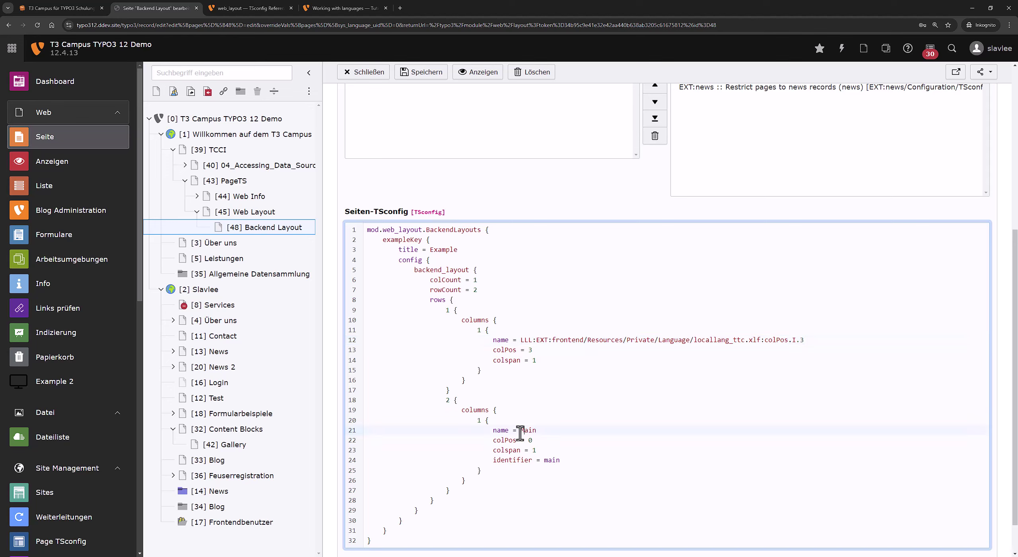
key("Up")
left_click_drag(536, 431, 492, 431)
left_click(564, 431)
Delete the 'colspan = 1' line from the colPos 3 column.
double_click(501, 349)
left_click_drag(535, 359, 574, 352)
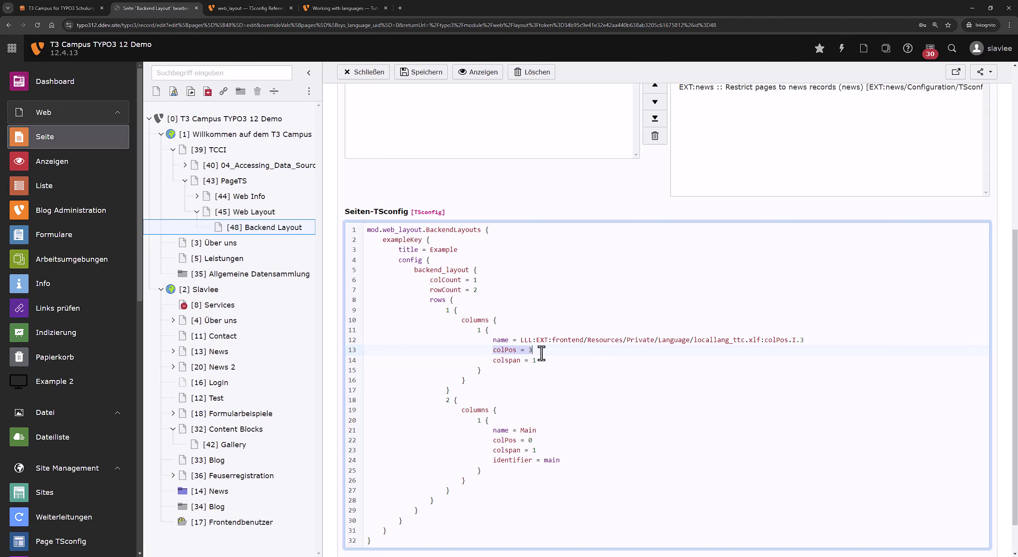
left_click(541, 350)
left_click(547, 363)
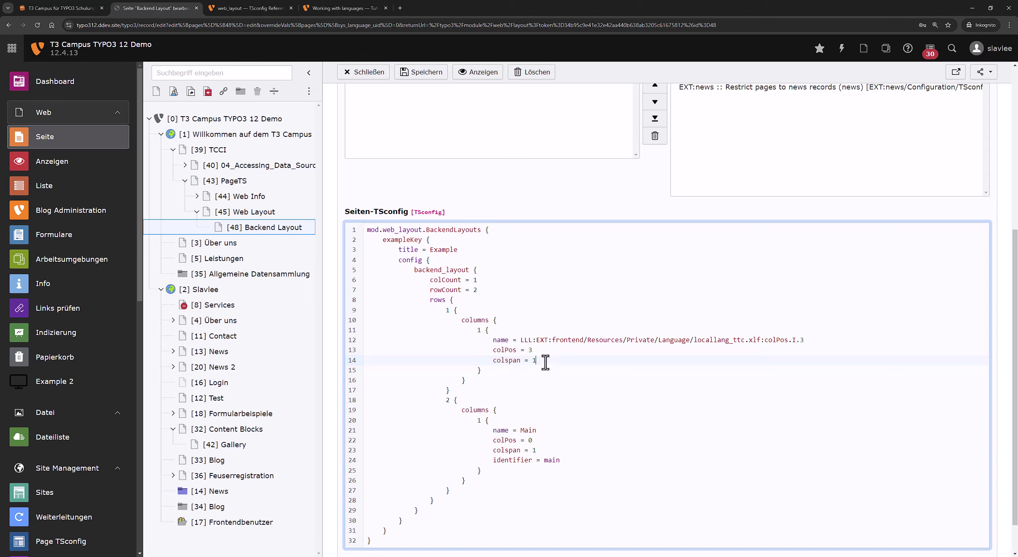
left_click_drag(545, 362, 549, 350)
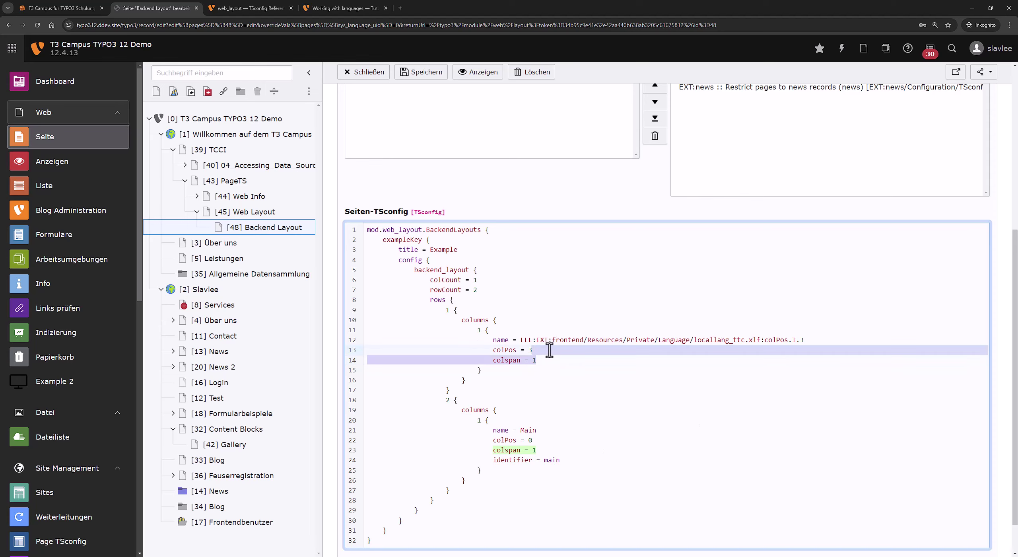
key("BackSpace")
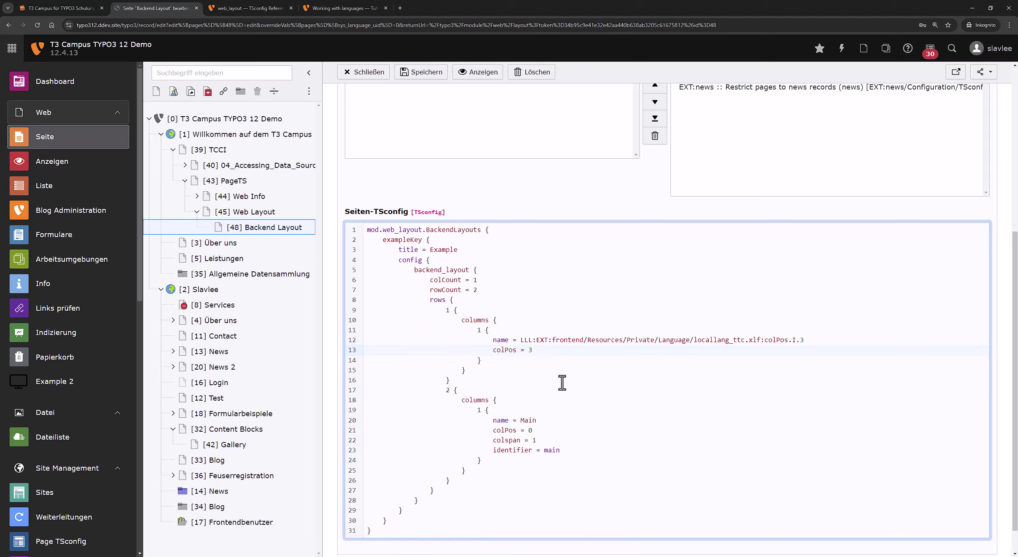
Delete the Main column's 'colspan = 1' and 'identifier = main' lines.
left_click_drag(559, 440, 561, 435)
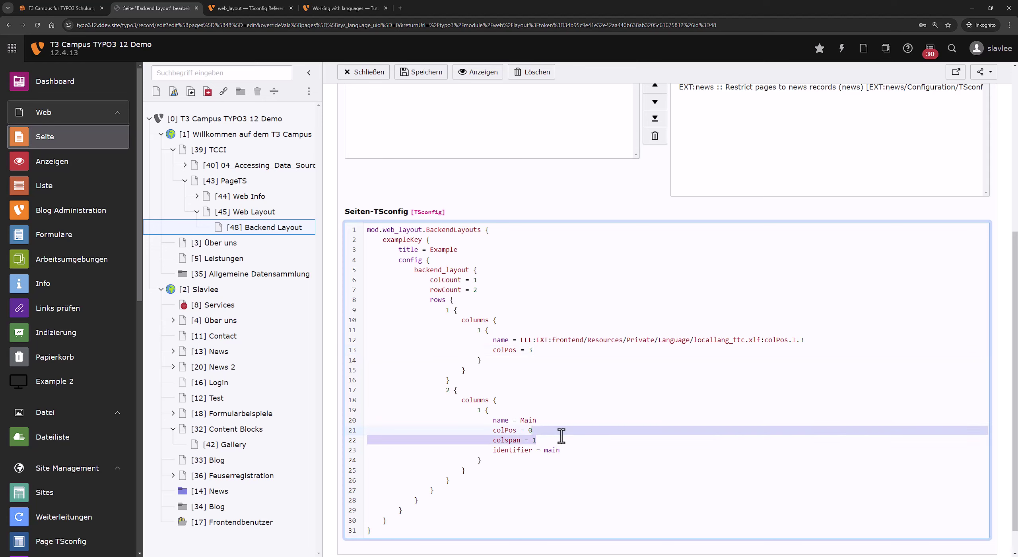
scroll(539, 401, "down", 1)
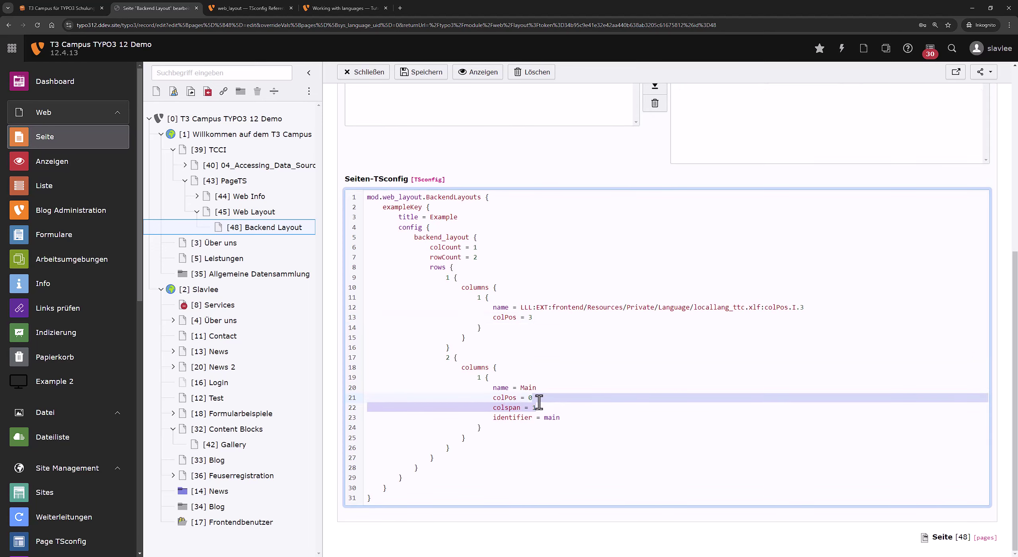
double_click(495, 418)
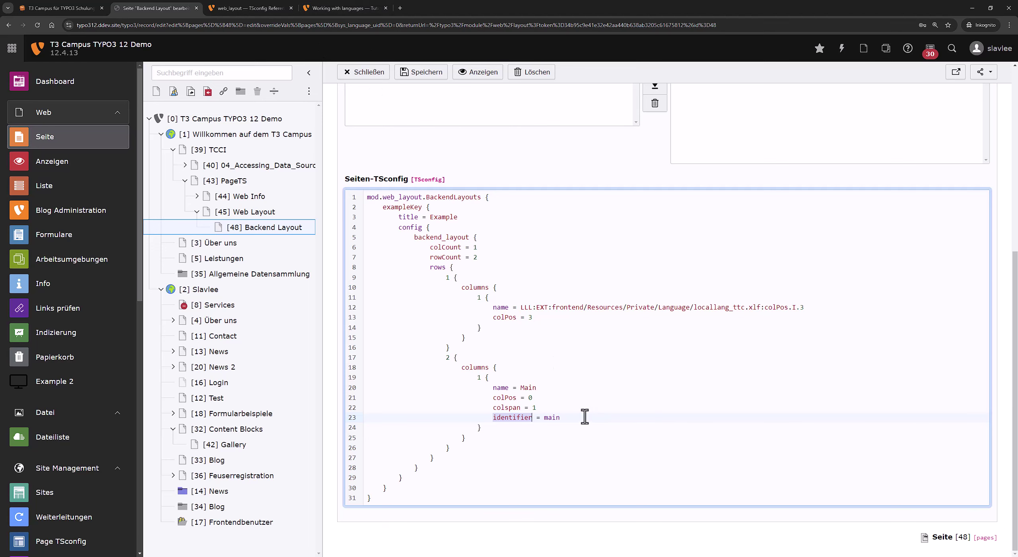
left_click_drag(585, 416, 586, 398)
key("BackSpace")
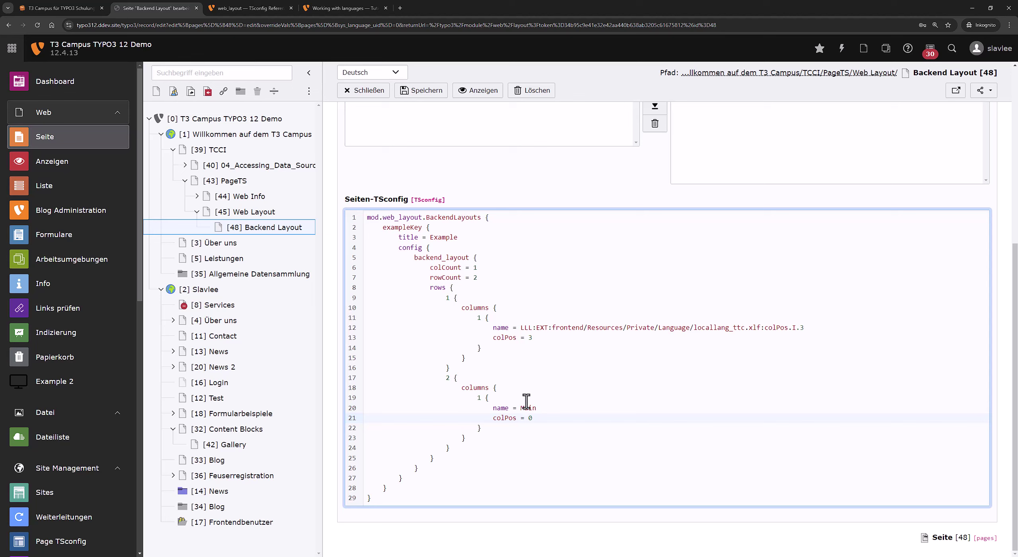
left_click_drag(546, 337, 481, 344)
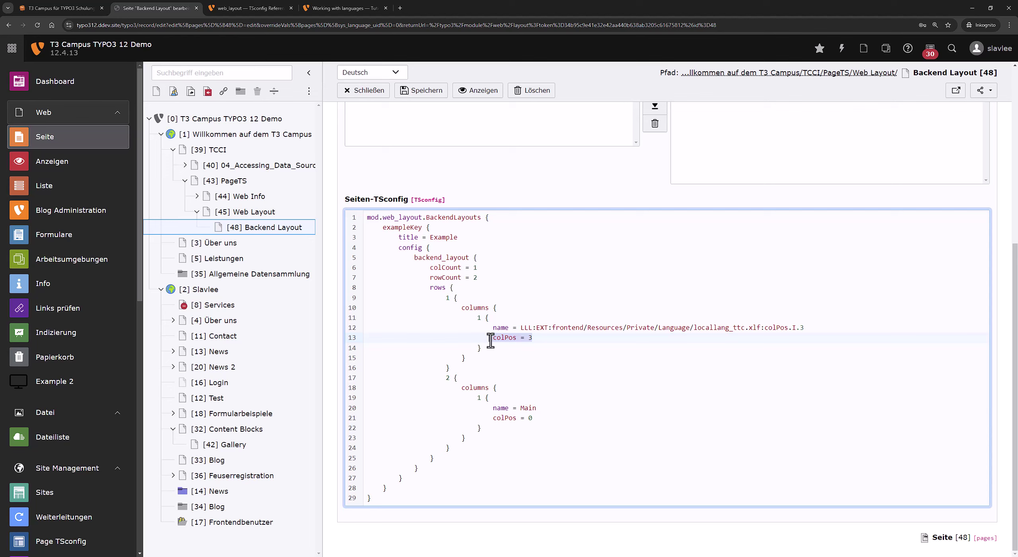
left_click(529, 338)
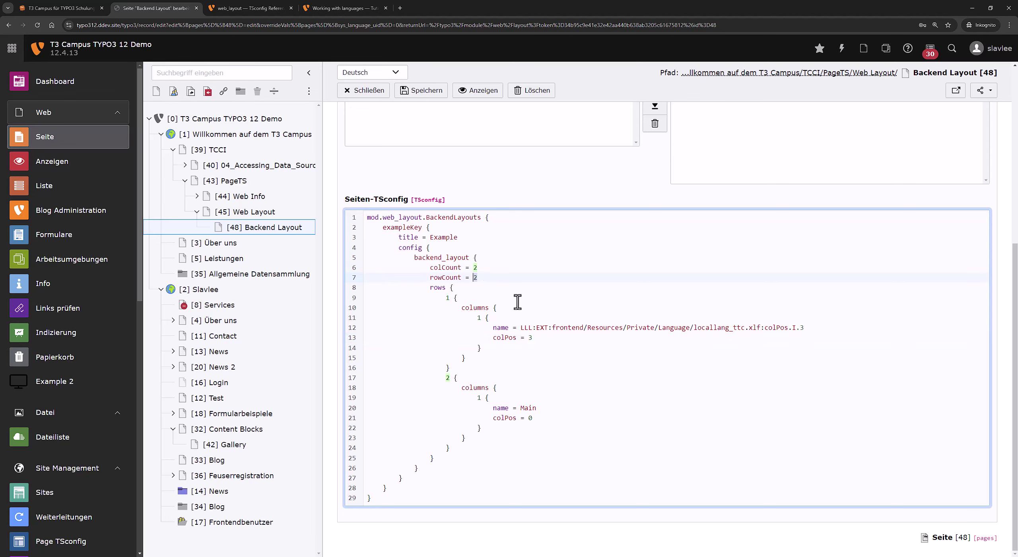
Cut the Main column block from row two and paste it into row one.
left_click_drag(475, 397, 497, 426)
key("ctrl+x")
left_click(512, 348)
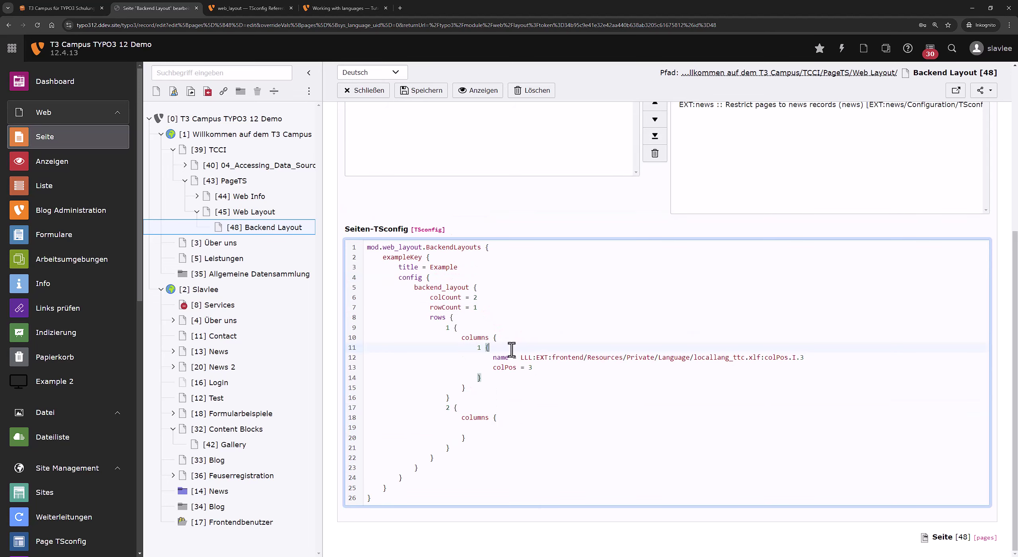
left_click(514, 376)
key("Return")
key("ctrl+v")
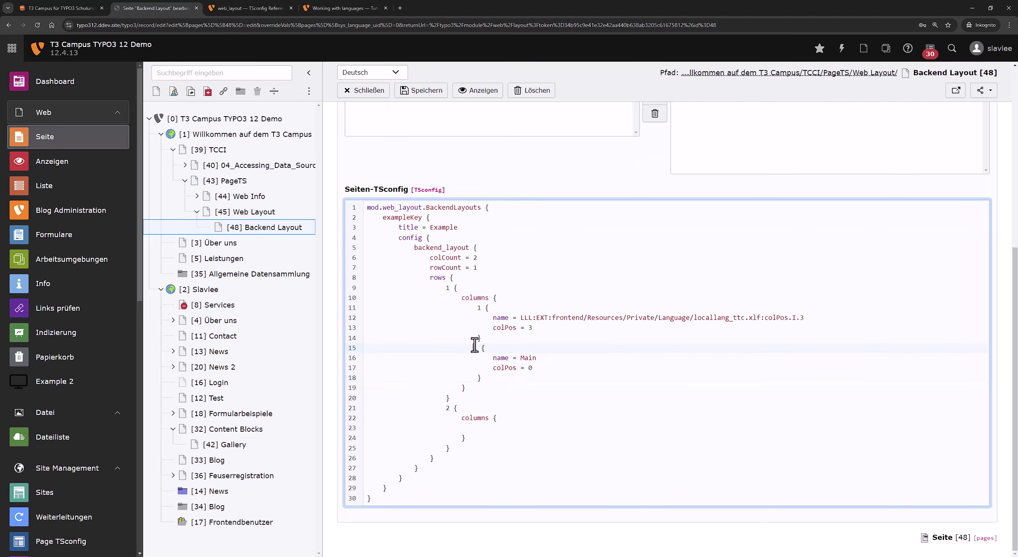
Renumber the Main column key to 2 and delete the empty second row block.
double_click(480, 348)
type("2")
left_click_drag(453, 450, 477, 393)
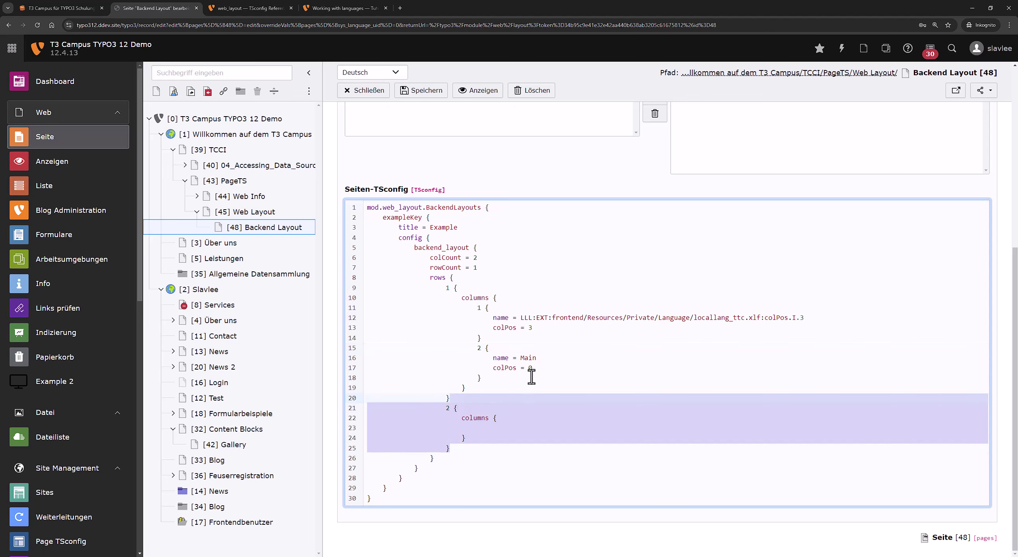
key("BackSpace")
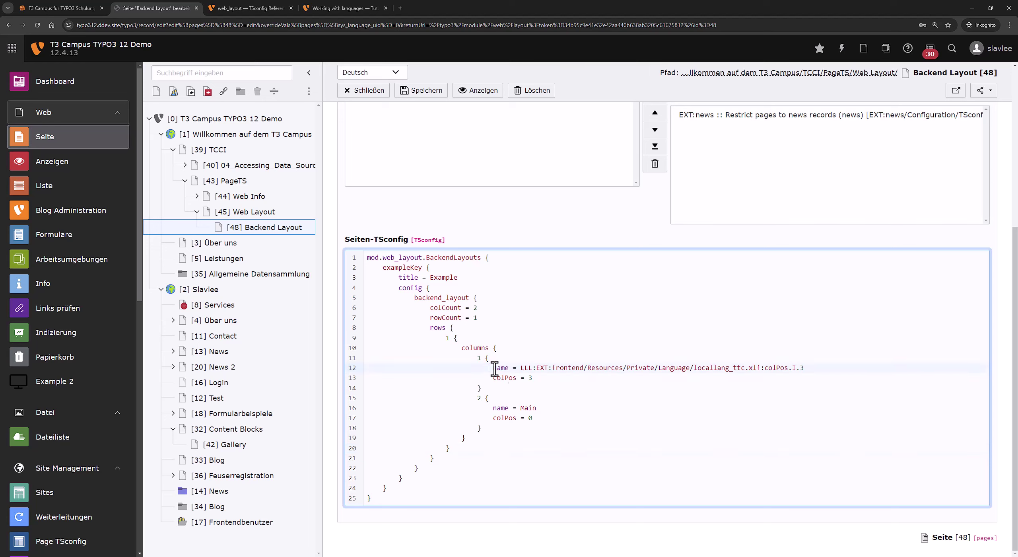
left_click_drag(493, 366, 583, 389)
left_click(482, 398)
mouse_move(505, 406)
left_mouse_down()
mouse_move(575, 427)
mouse_move(502, 407)
mouse_move(552, 420)
mouse_move(509, 421)
left_mouse_up()
left_click(520, 418)
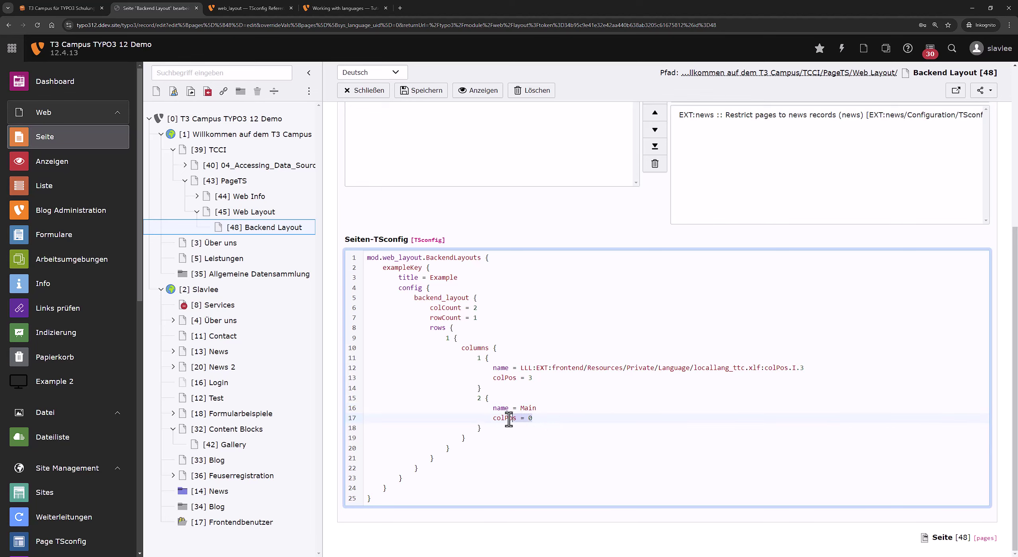
Save the Page TSconfig, view the page's Main and Right Sidebar areas, then edit its properties.
left_click(440, 93)
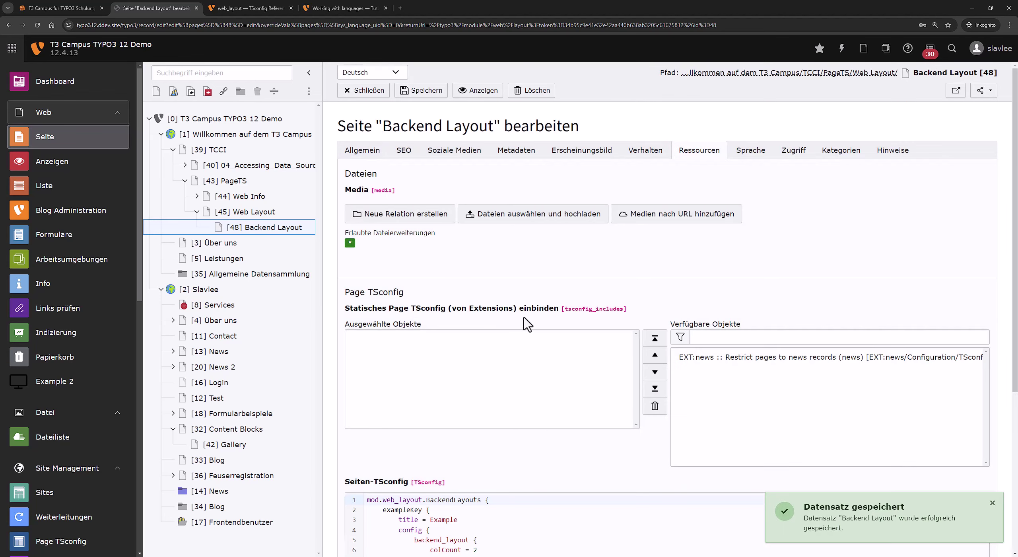
scroll(525, 324, "down", 5)
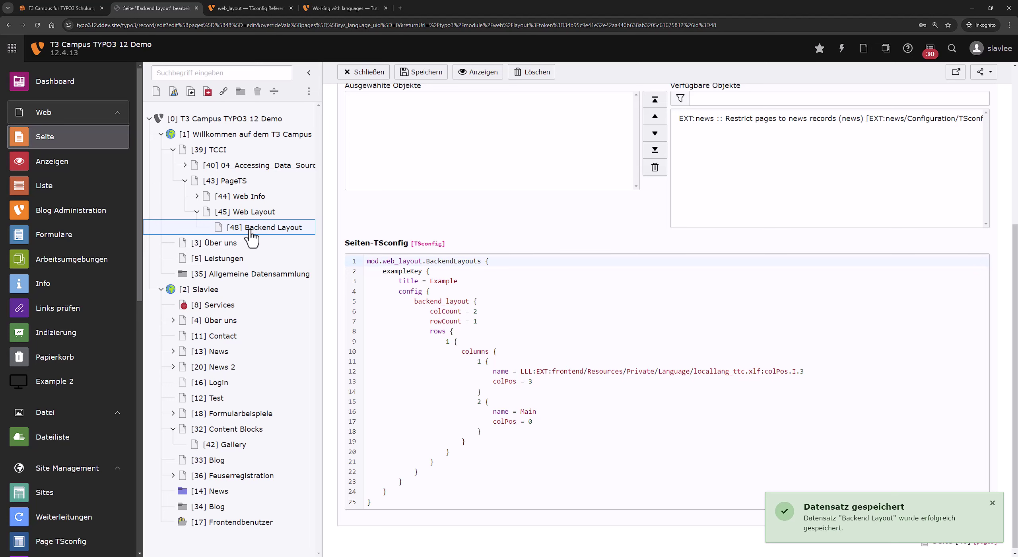
left_click(94, 144)
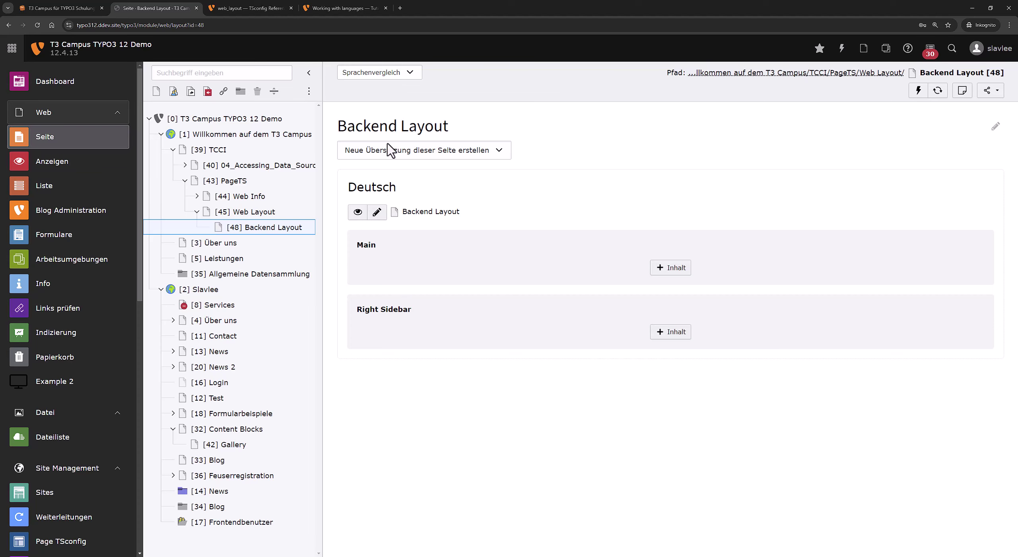
left_click(376, 211)
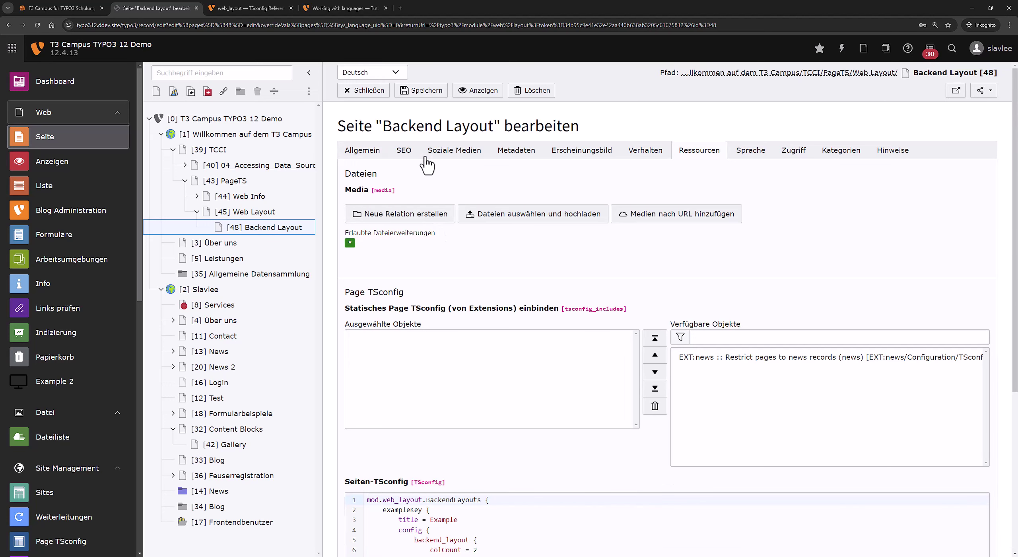
Set the page's Backend-Layout to Example on the Erscheinungsbild tab and save.
left_click(584, 155)
left_click(429, 268)
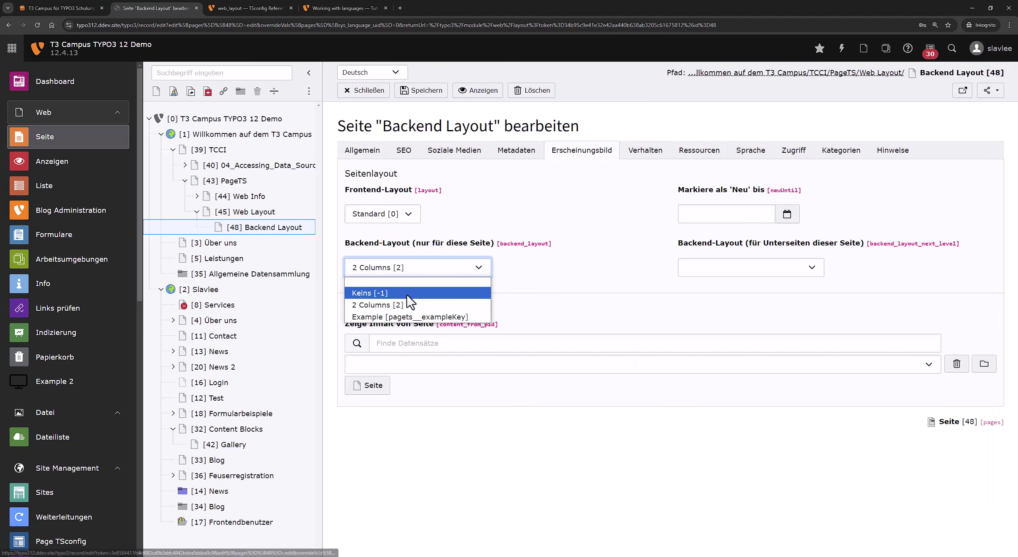
left_click(381, 316)
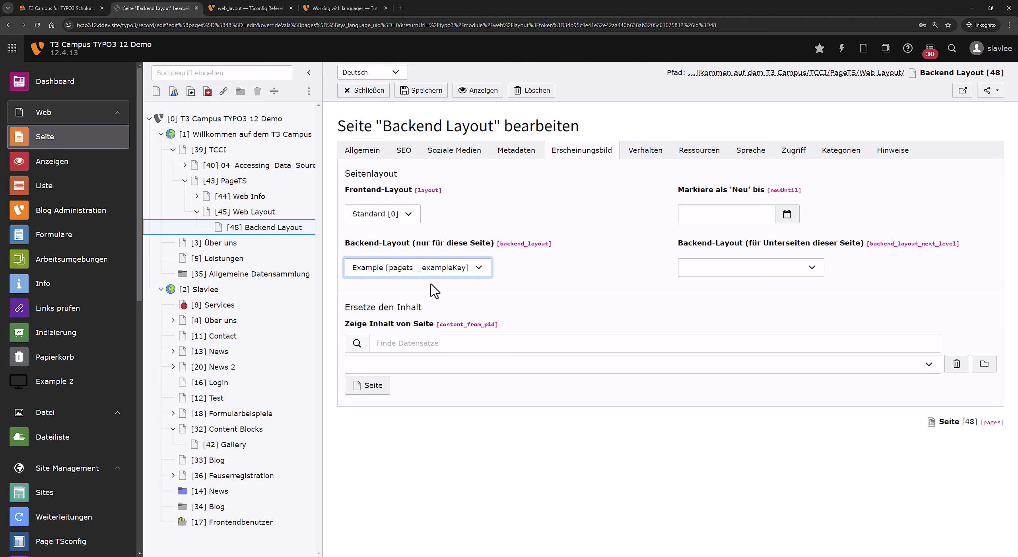
left_click(423, 91)
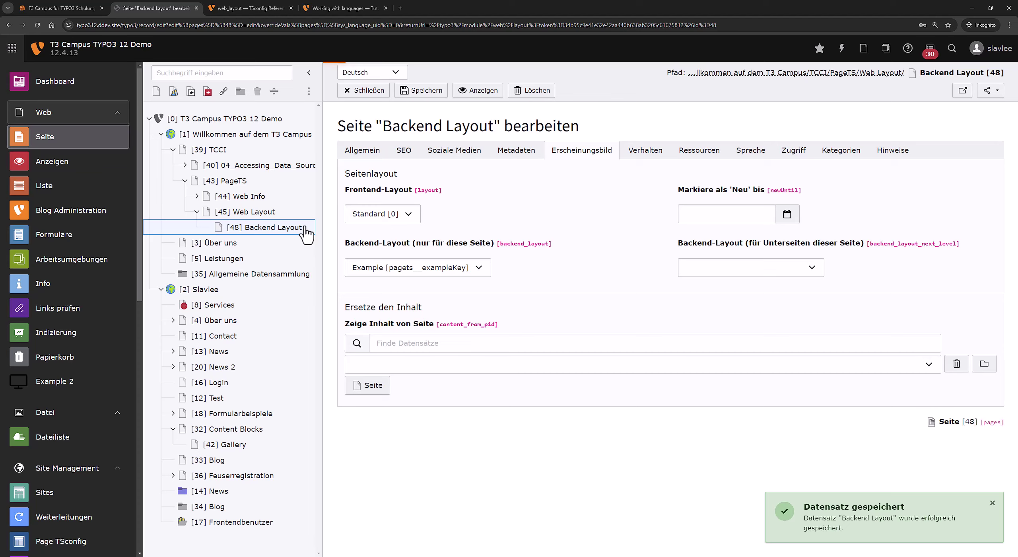
View the page in column layout mode, compare with the TSconfig reference, and reopen page properties.
left_click(304, 229)
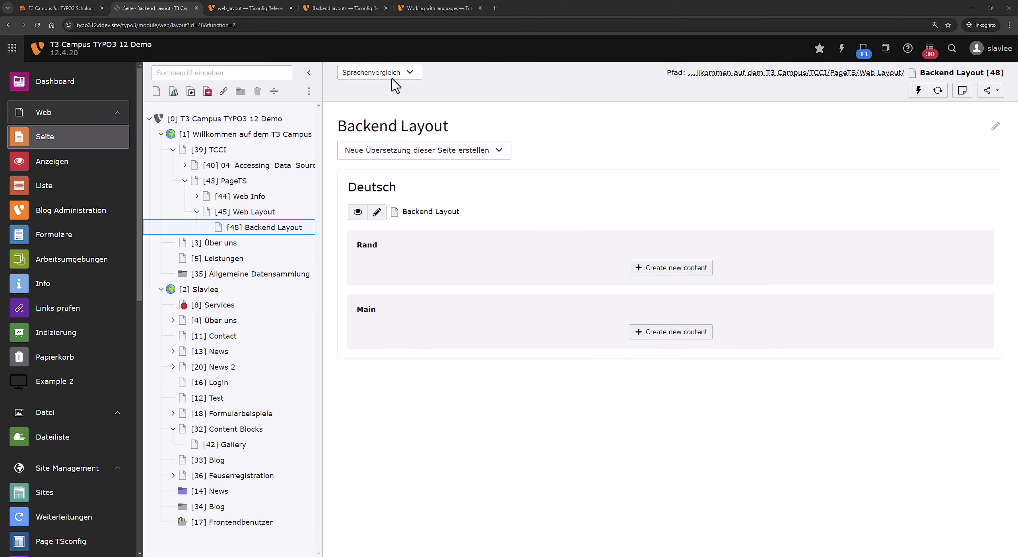
left_click(399, 72)
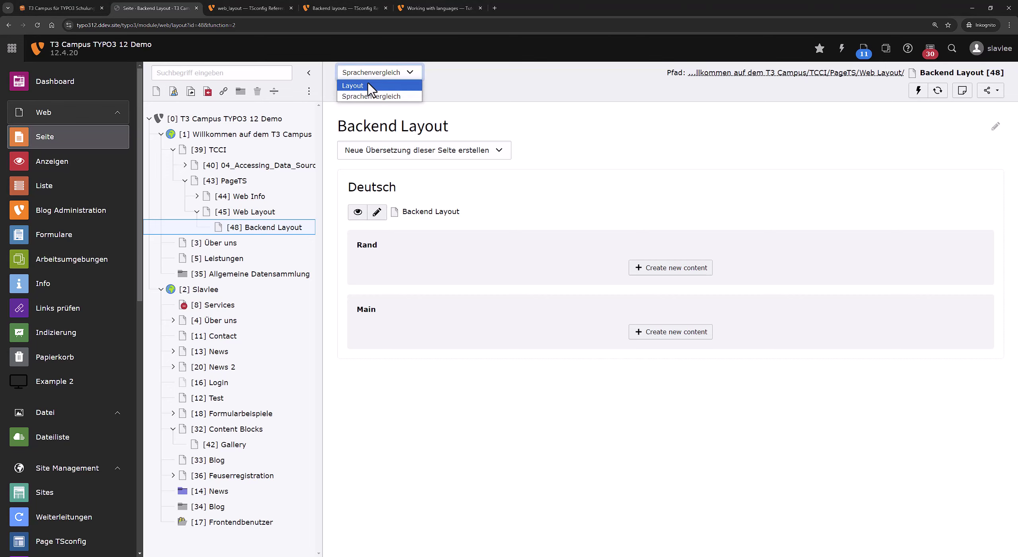
left_click(369, 86)
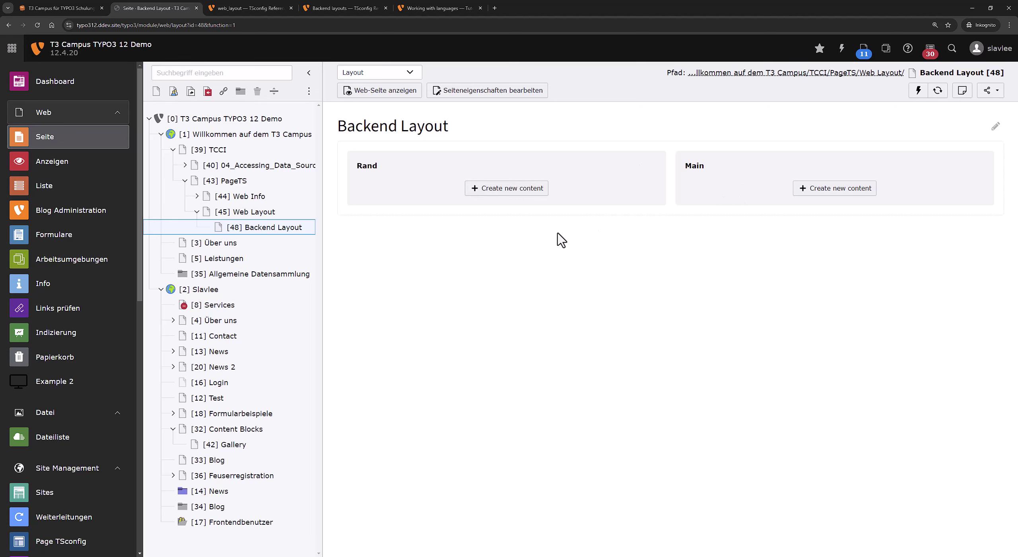
left_click(250, 8)
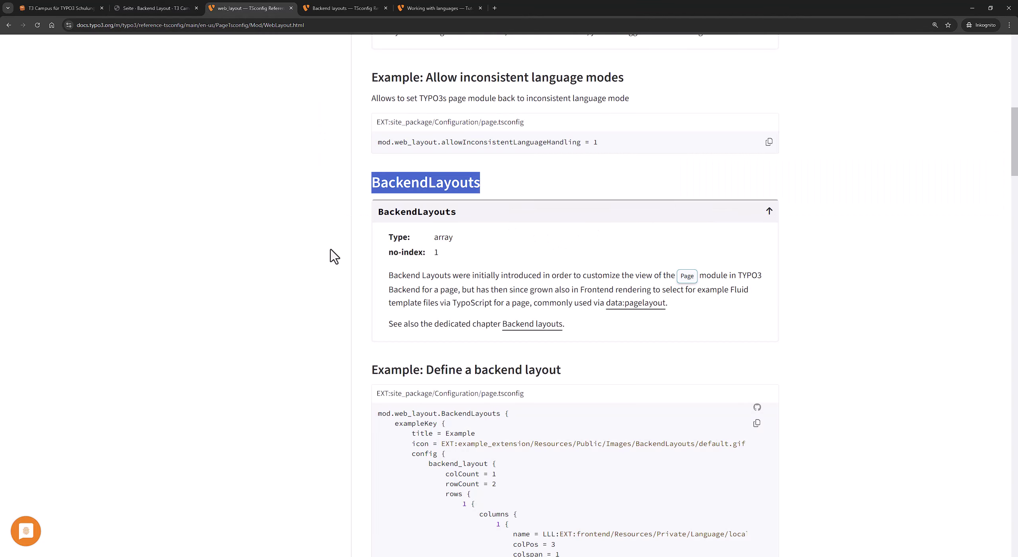
scroll(334, 260, "down", 3)
scroll(436, 357, "down", 4)
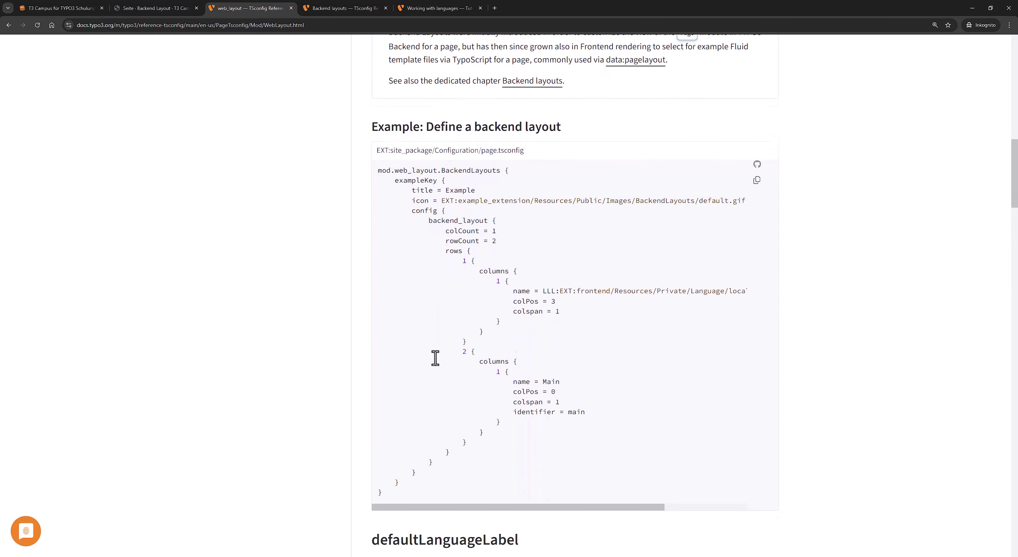
left_click(157, 8)
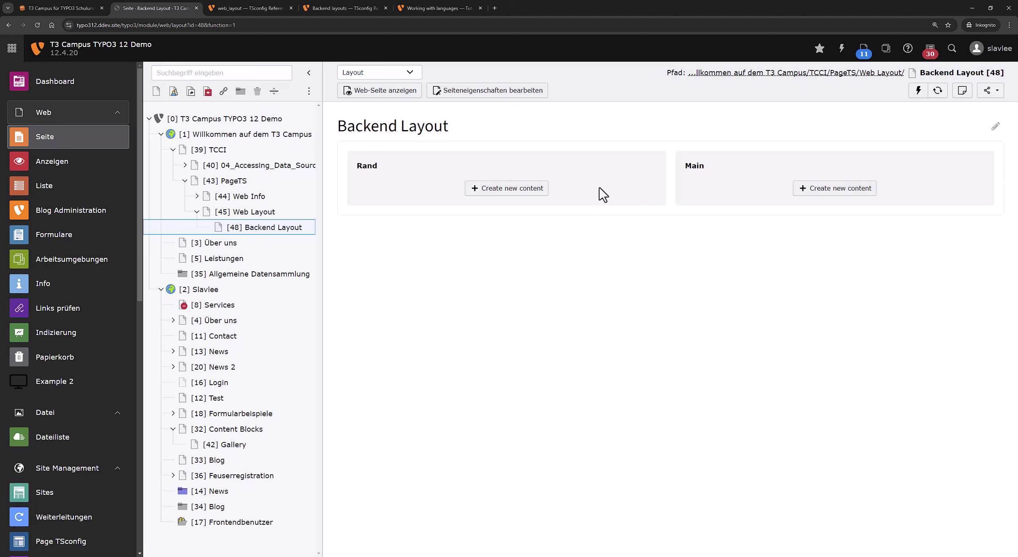
left_click(474, 92)
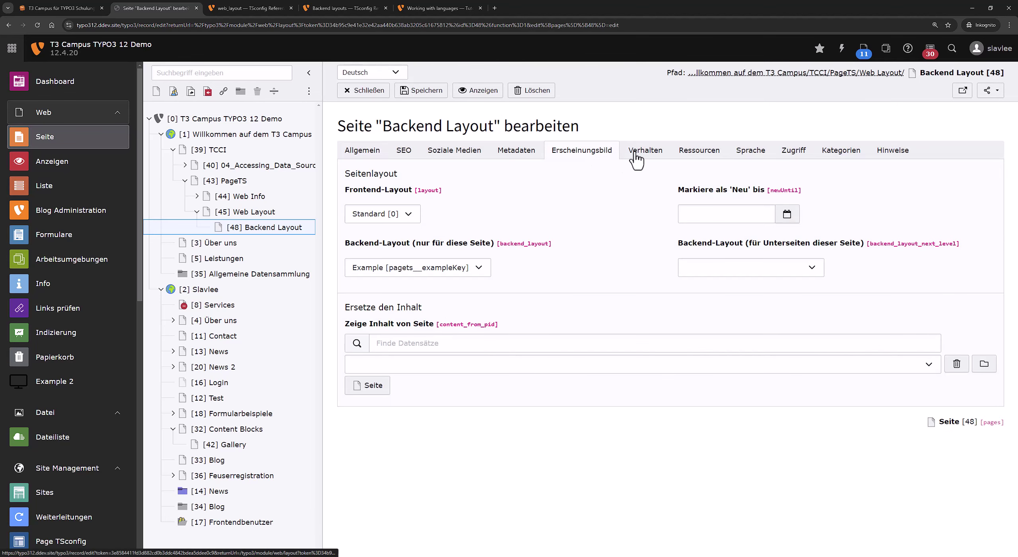
On the Ressourcen tab, change the layout's rowCount to 3.
left_click(636, 156)
left_click(699, 151)
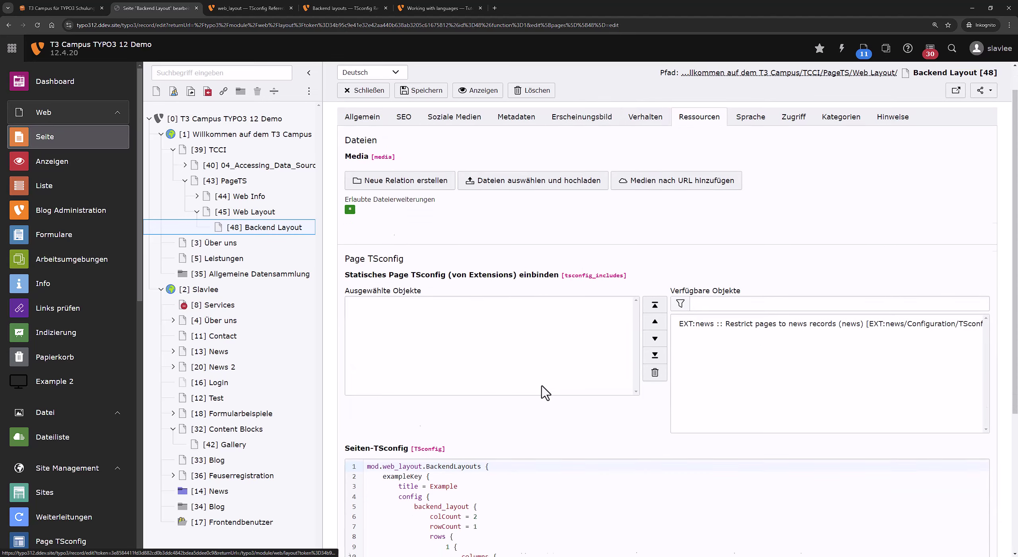
scroll(545, 391, "down", 5)
double_click(475, 317)
type("3")
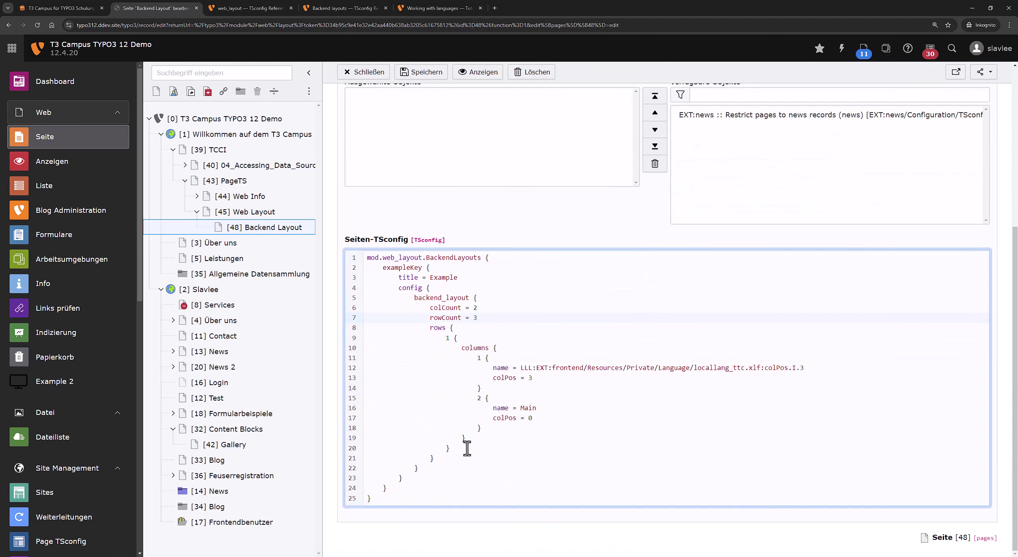
Paste the row block twice, remove row 3's Main column, set colspan = 2, and save.
left_click_drag(464, 448, 444, 343)
key("ctrl+c")
left_click(474, 445)
key("Return")
key("ctrl+v")
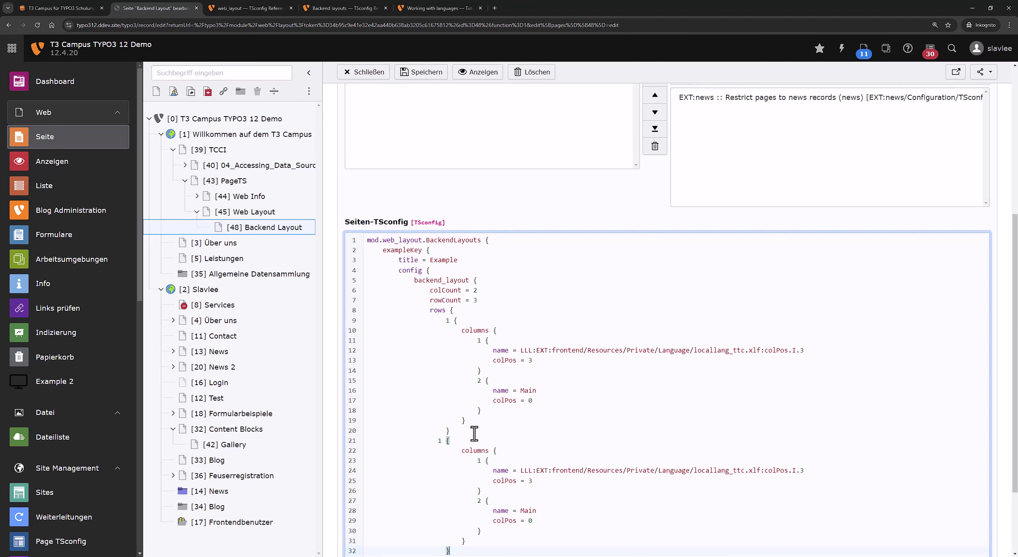
key("Return")
key("ctrl+v")
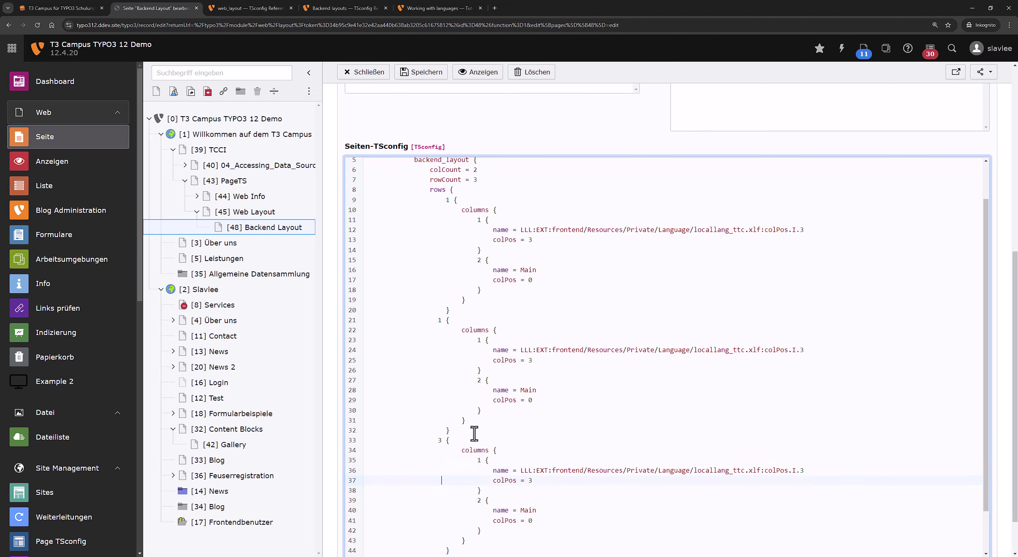
key("shift+Down")
key("shift+Down")
key("shift+Down")
key("shift+Down")
key("Delete")
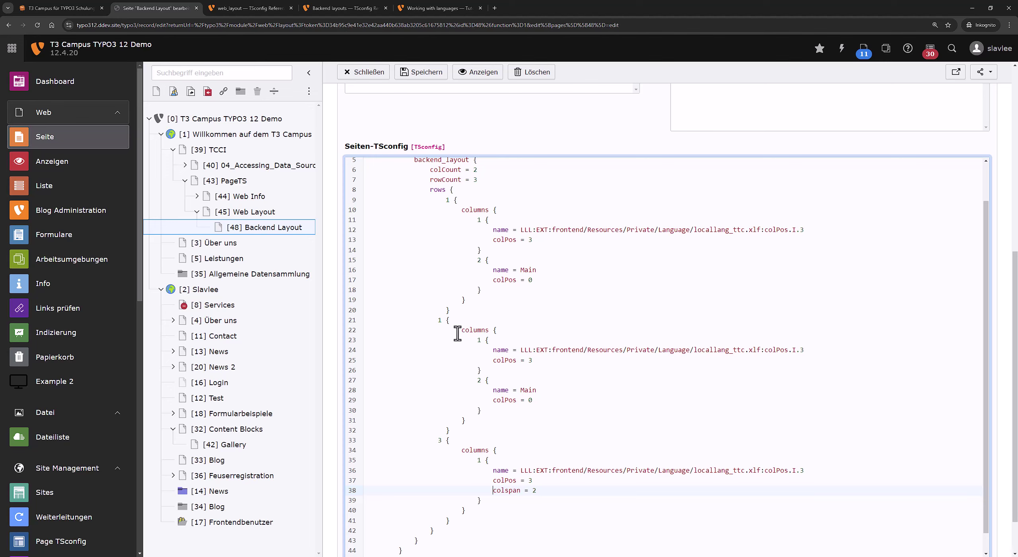
type("2")
left_click(552, 369)
left_click(421, 72)
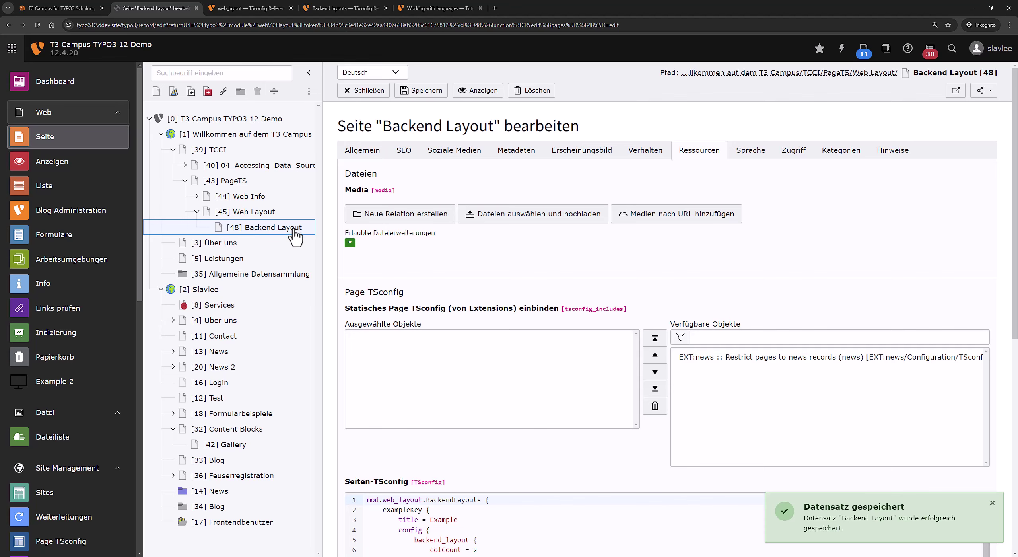
Create a 'Nur Überschrift' element titled 'Test' in the top Main column, save and close it.
left_click(294, 229)
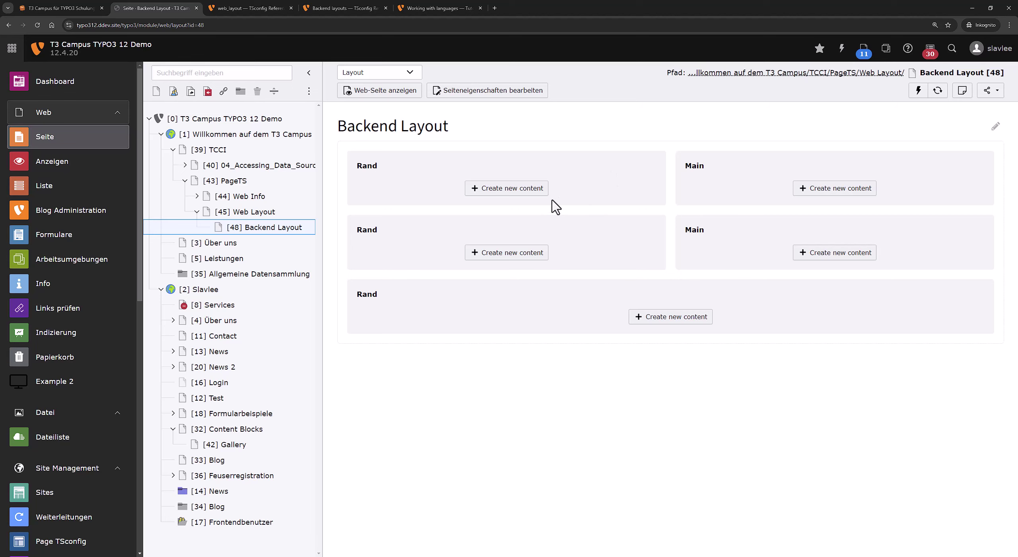
left_click(798, 193)
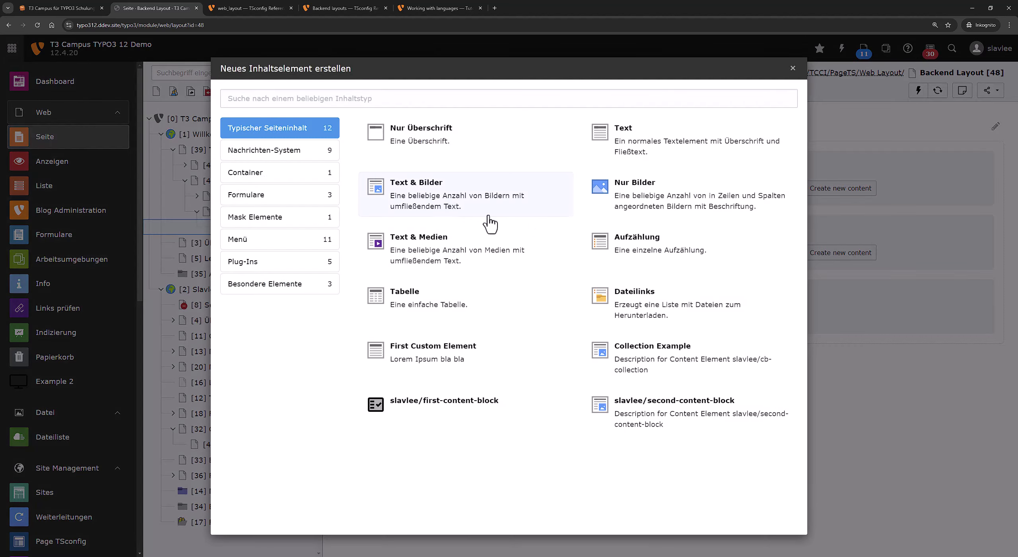
left_click(421, 153)
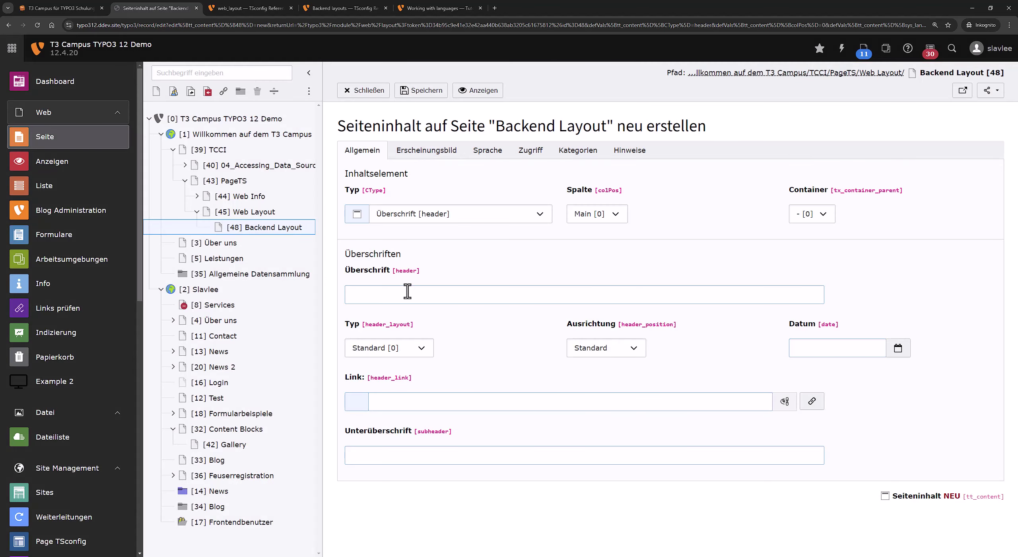
left_click(407, 292)
type("Test")
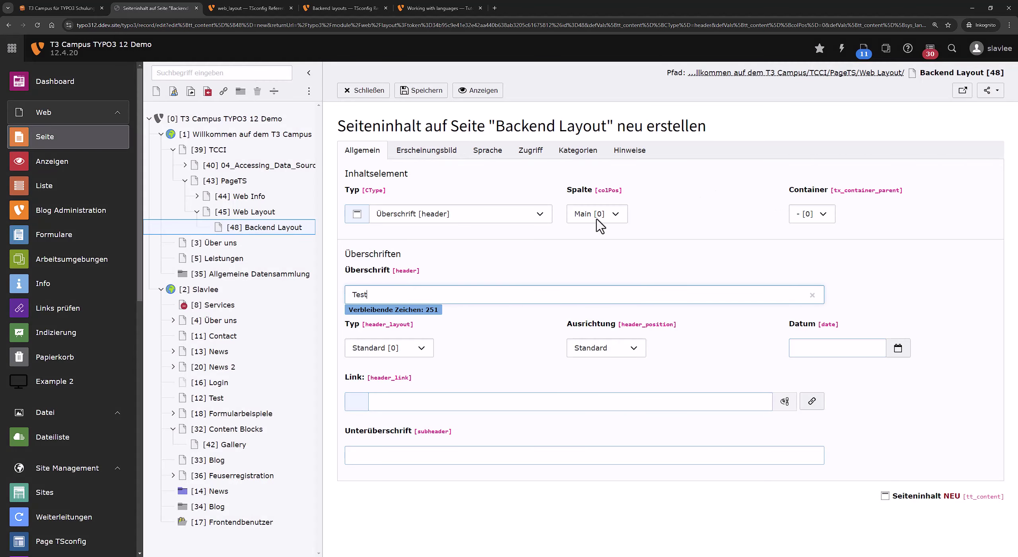
left_click(597, 219)
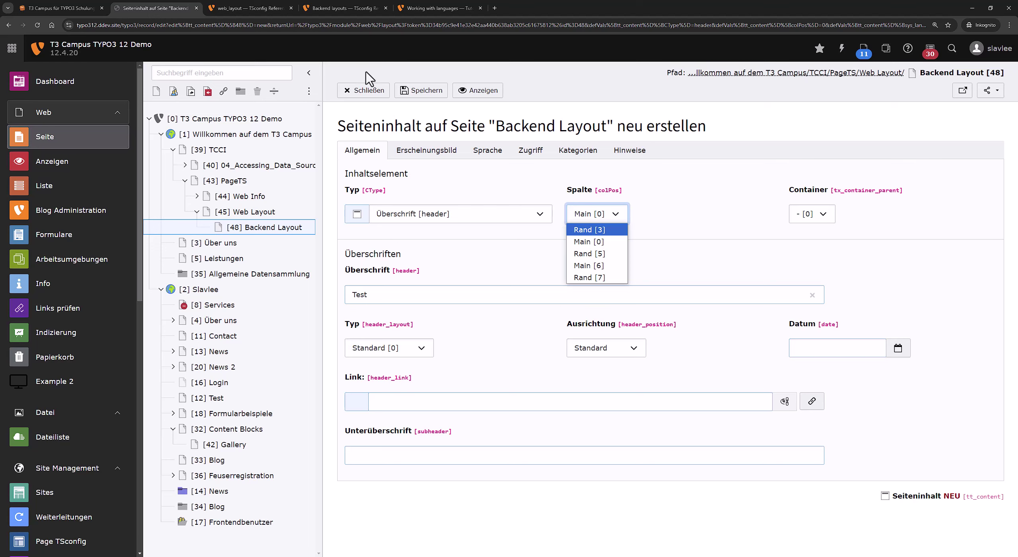
left_click(378, 88)
left_click(414, 90)
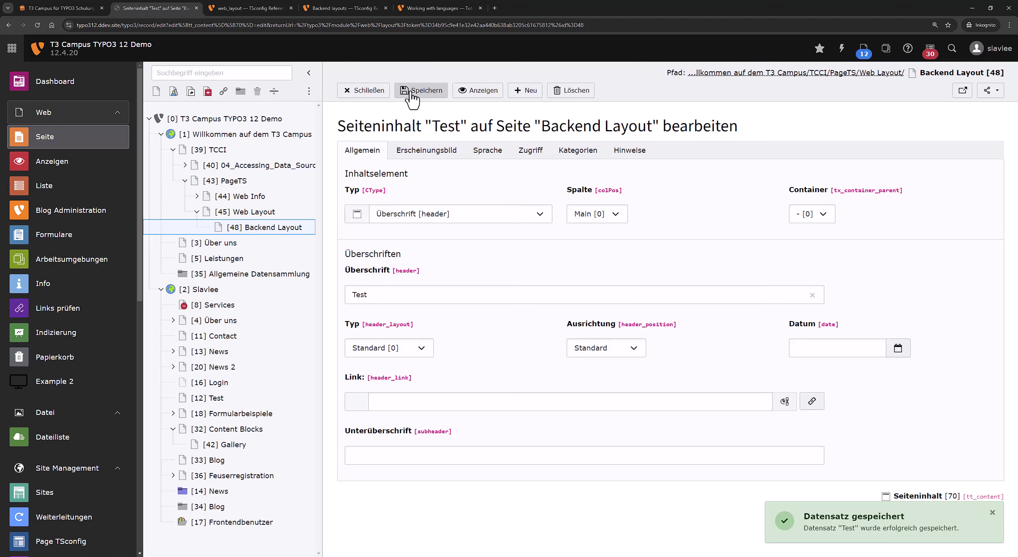
left_click(363, 94)
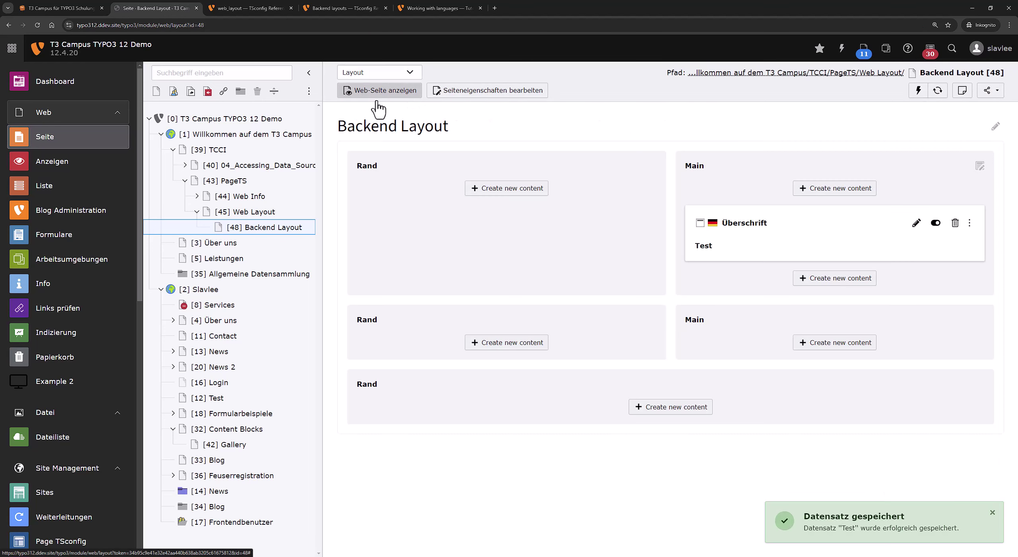
left_click(511, 94)
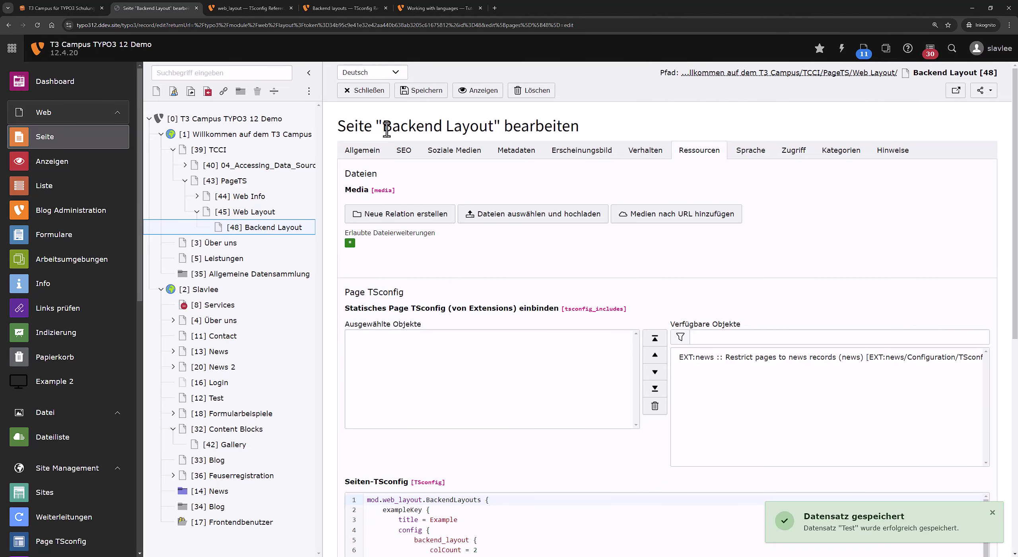
Set the page's Backend-Layout to blank on Erscheinungsbild, then save and close.
left_click(605, 159)
left_click(402, 275)
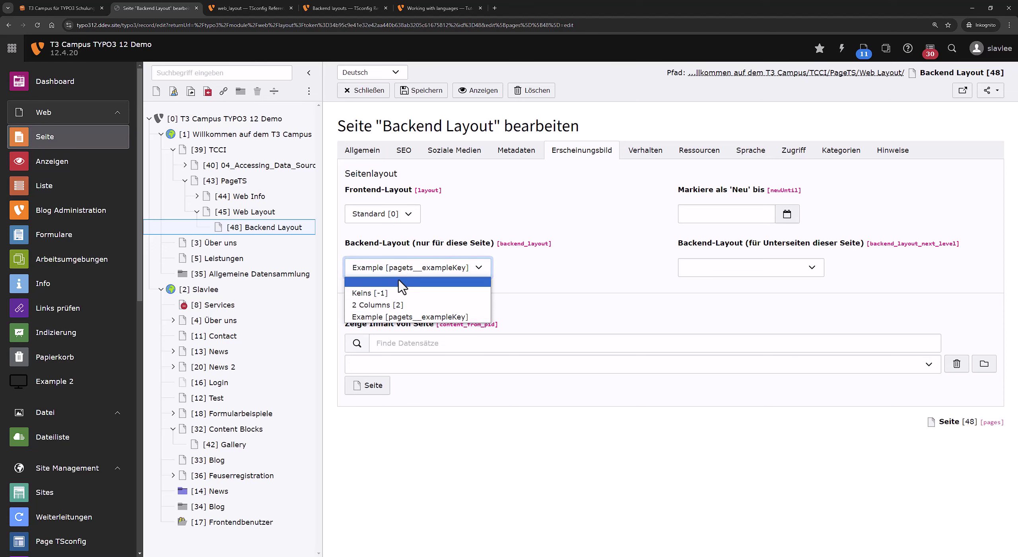
left_click(398, 282)
left_click(411, 91)
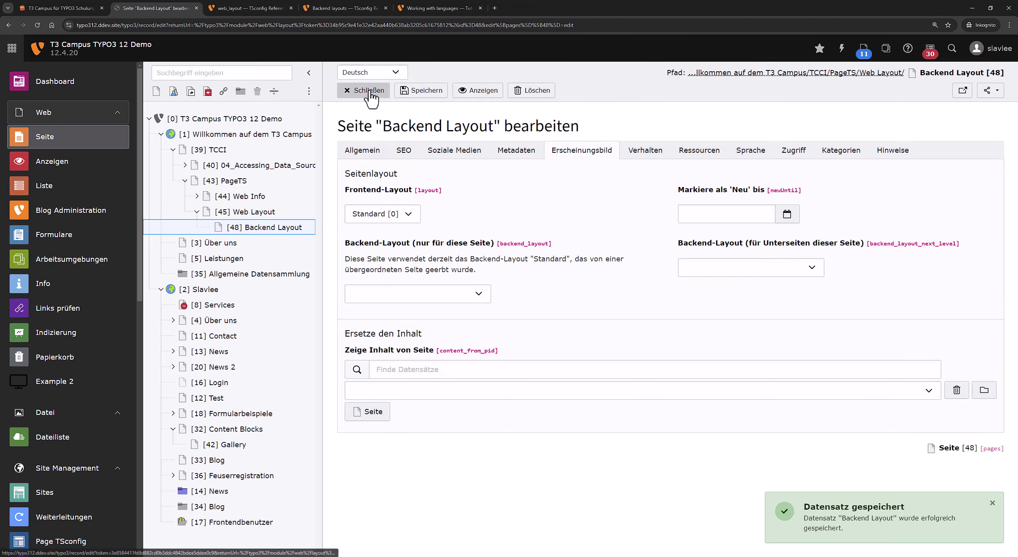
left_click(359, 91)
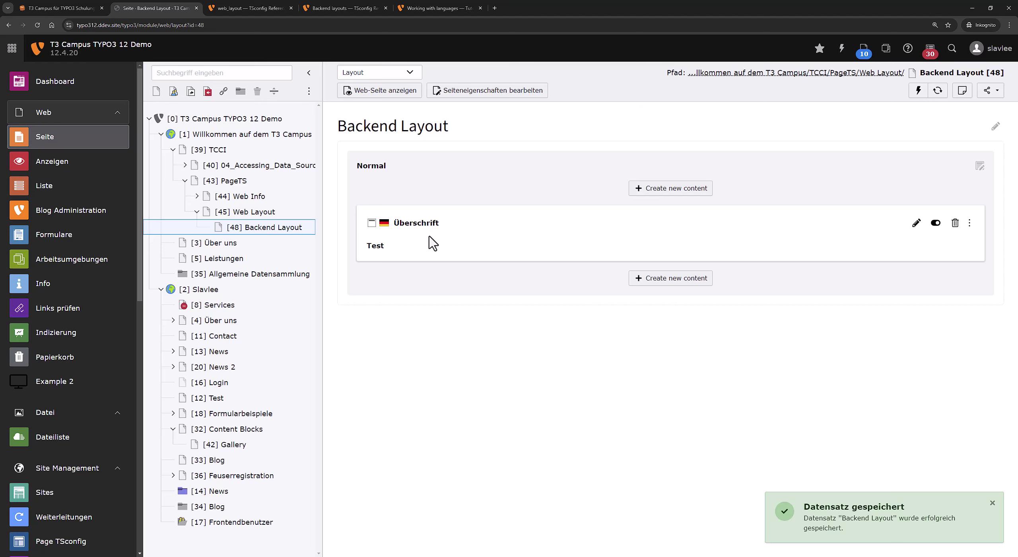
Switch to the web_layout TSconfig reference and highlight its Main column definition.
left_click(218, 8)
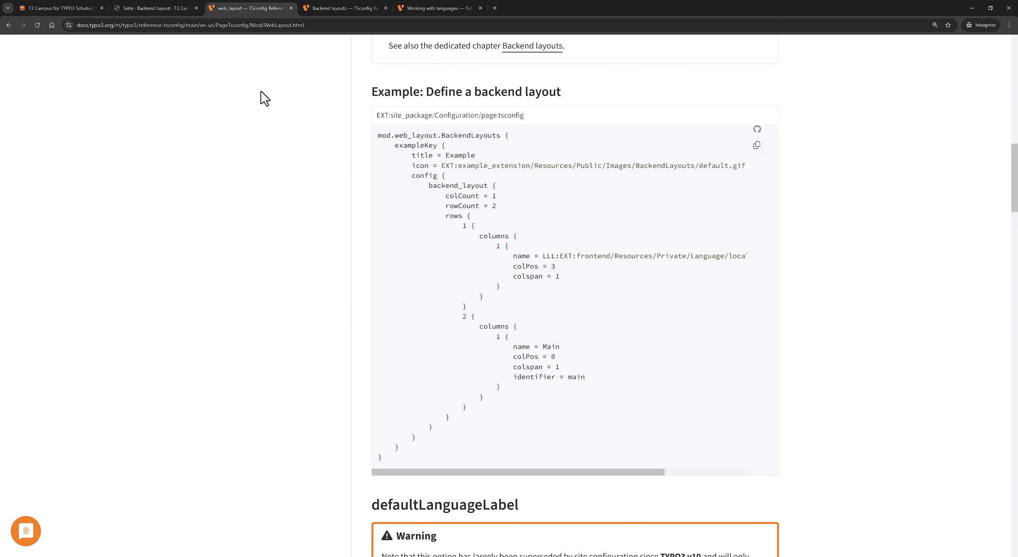
left_click_drag(566, 361, 516, 364)
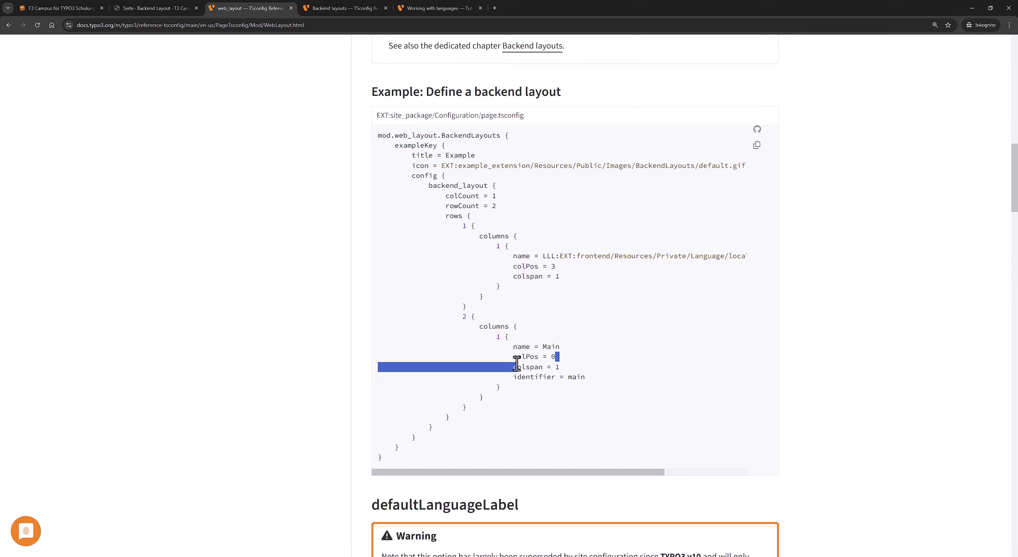
double_click(525, 378)
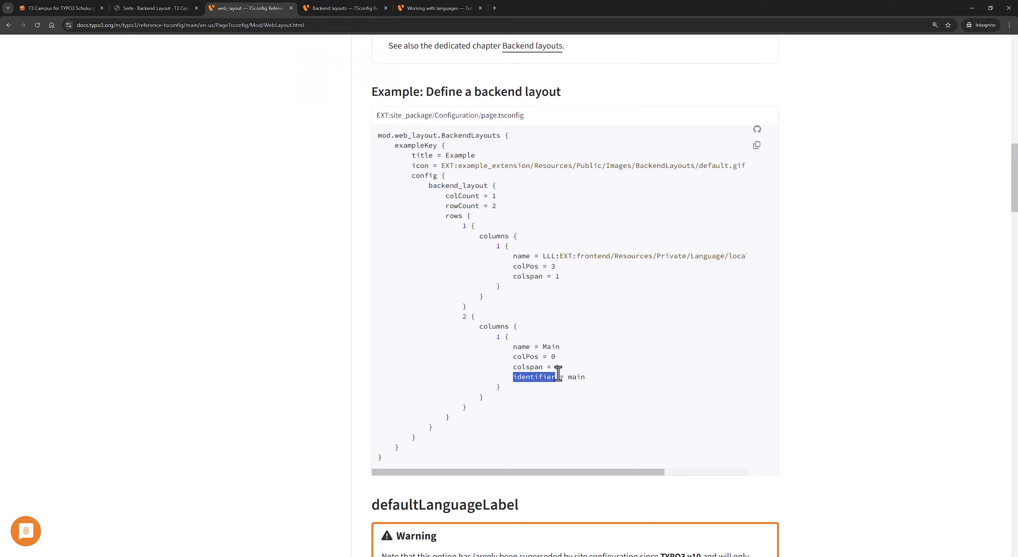
Look up the 'slide' option of slideMode in the backend layouts reference.
left_click(334, 8)
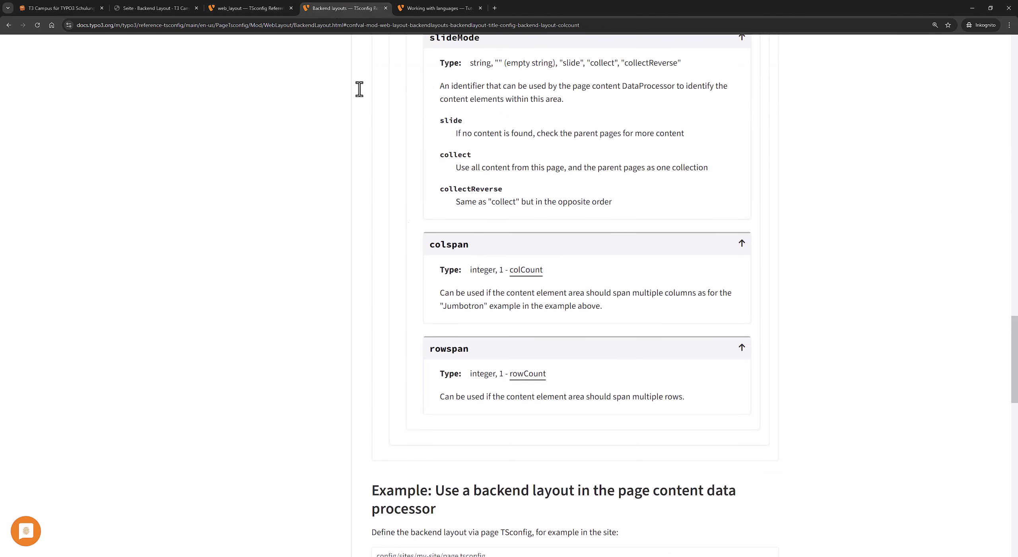
scroll(398, 255, "up", 3)
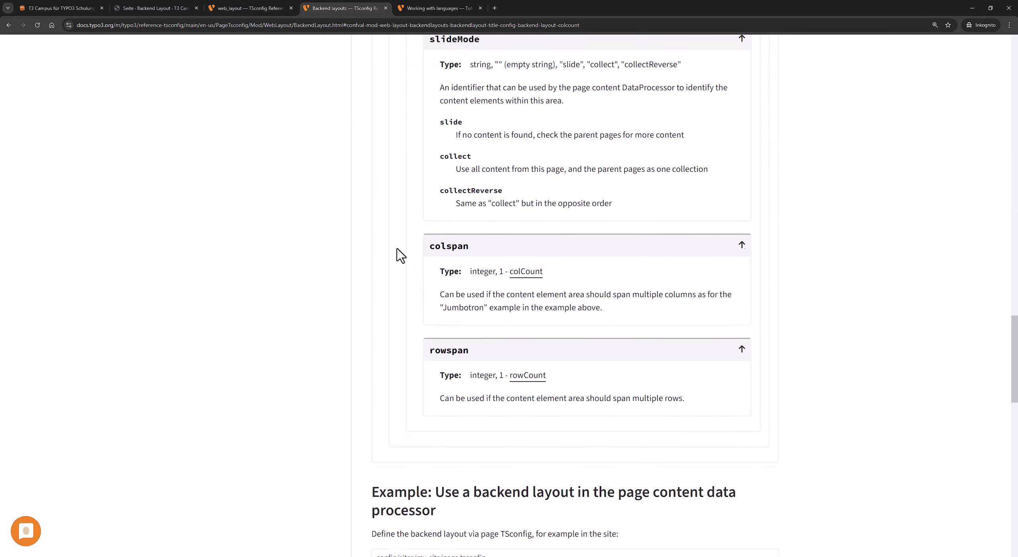
double_click(448, 280)
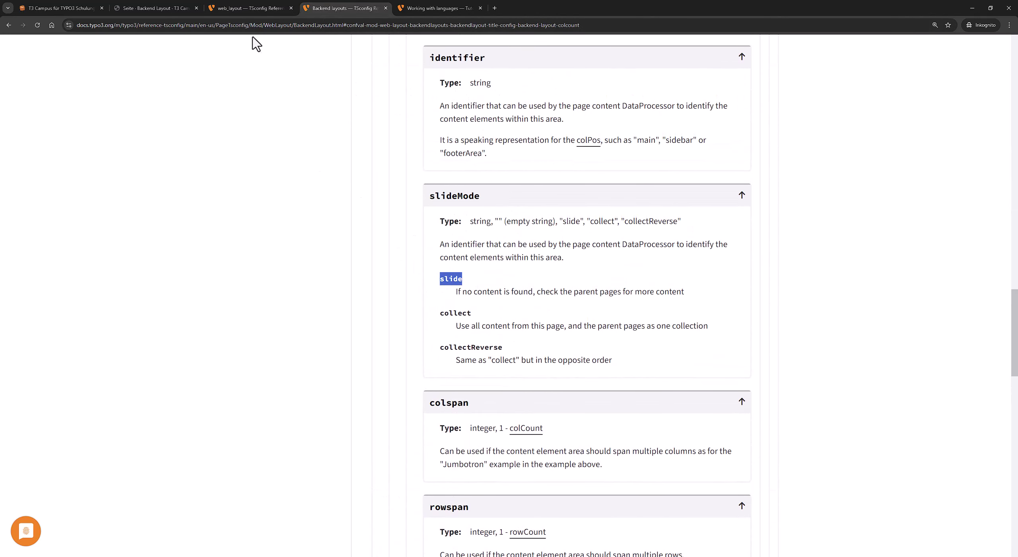
left_click(258, 8)
Open the Web Layout and Backend Layout pages, then return to the web_layout docs.
left_click(179, 9)
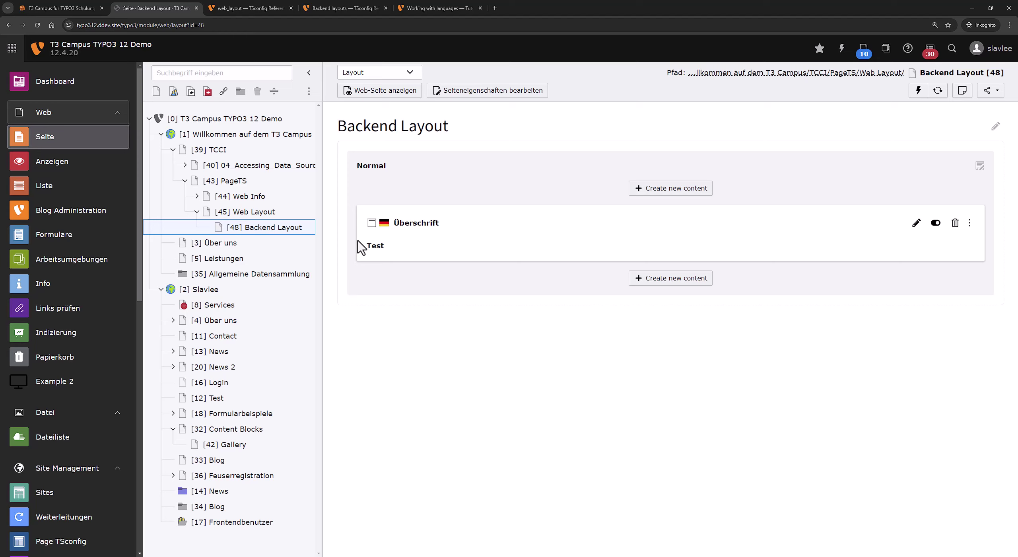
left_click(255, 217)
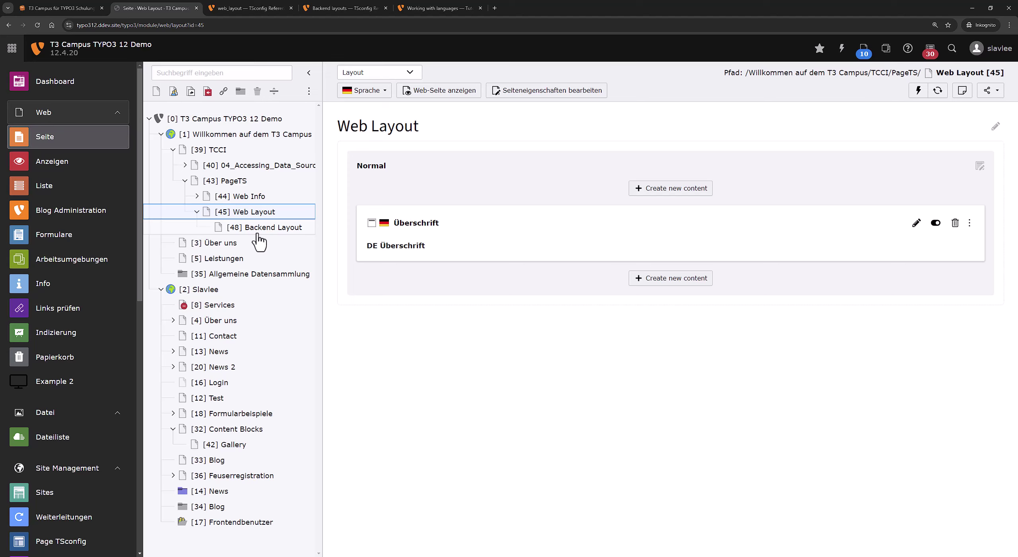
left_click(258, 234)
key("ctrl+Tab")
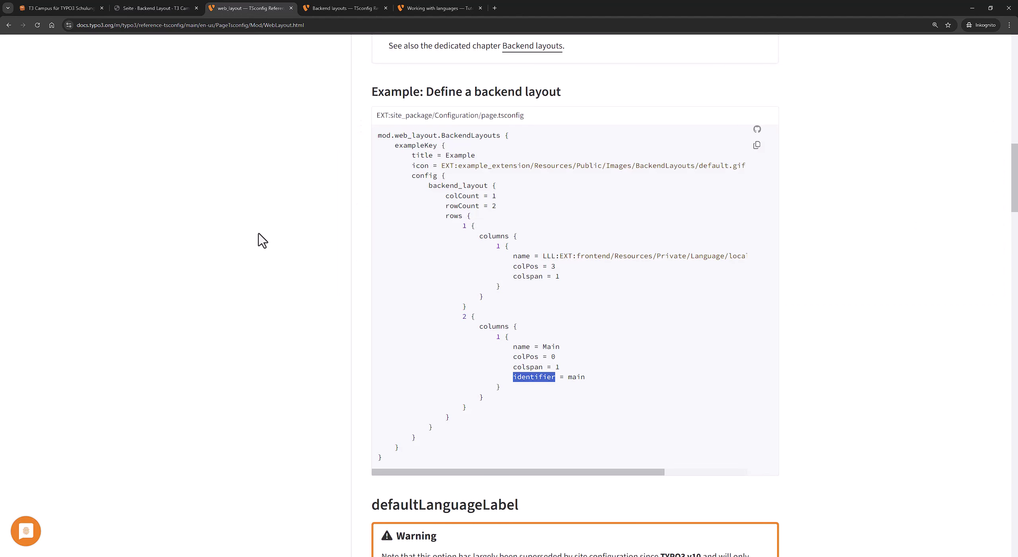
Read the documentation on defaultLanguageLabel and defLangBinding, highlighting the NullSite note and defLangBinding heading.
scroll(255, 306, "down", 4)
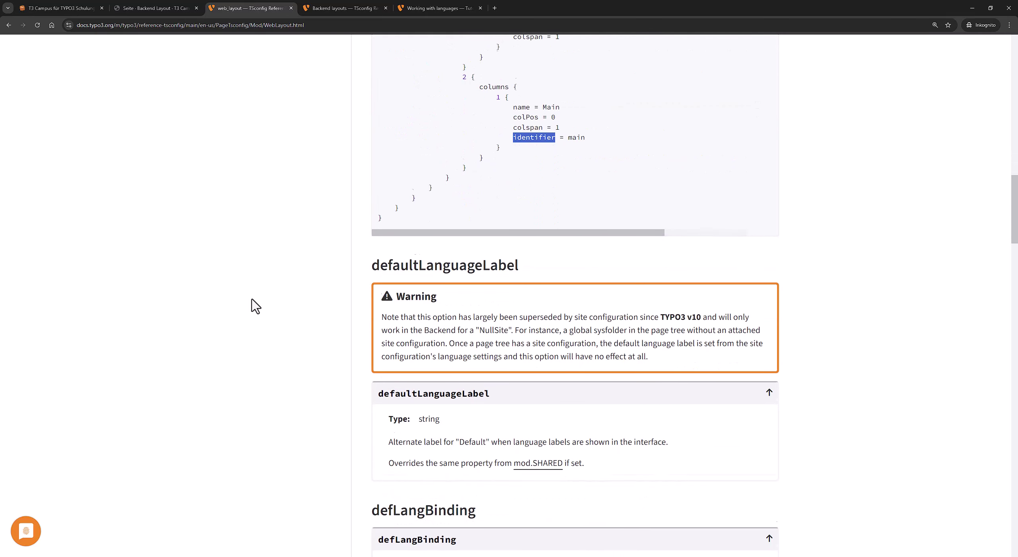
scroll(255, 306, "down", 3)
scroll(255, 306, "up", 3)
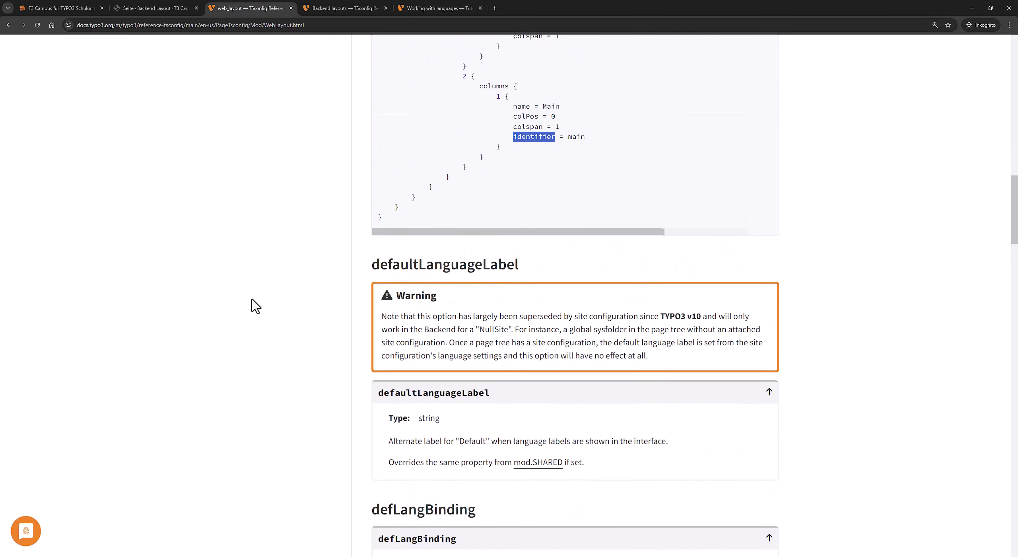
scroll(636, 183, "down", 4)
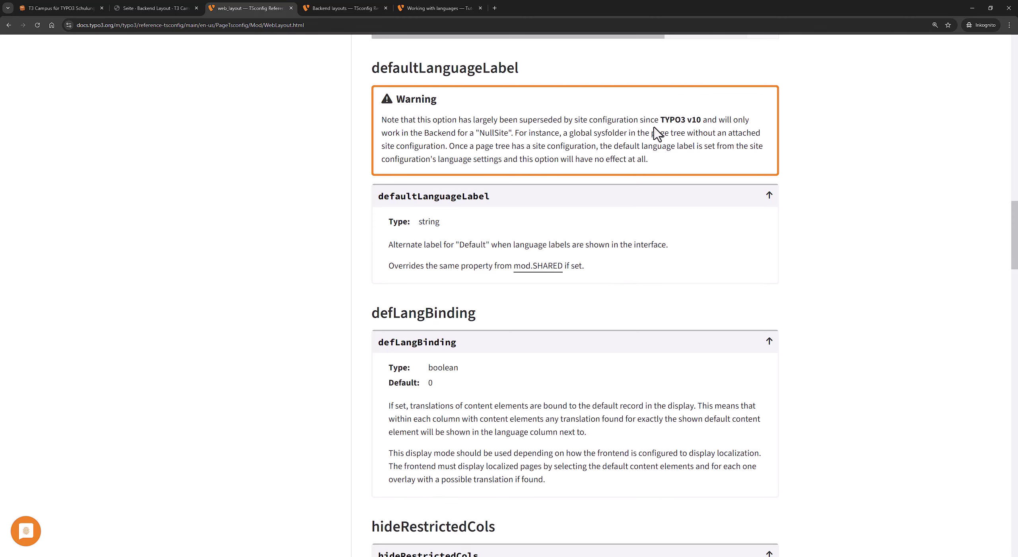
left_click_drag(716, 119, 580, 119)
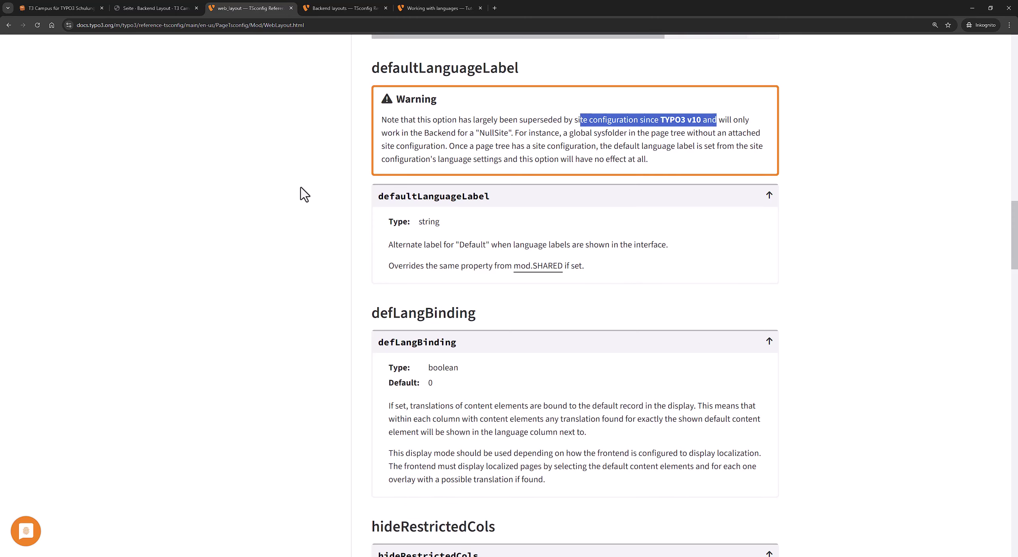
double_click(499, 134)
scroll(332, 273, "down", 4)
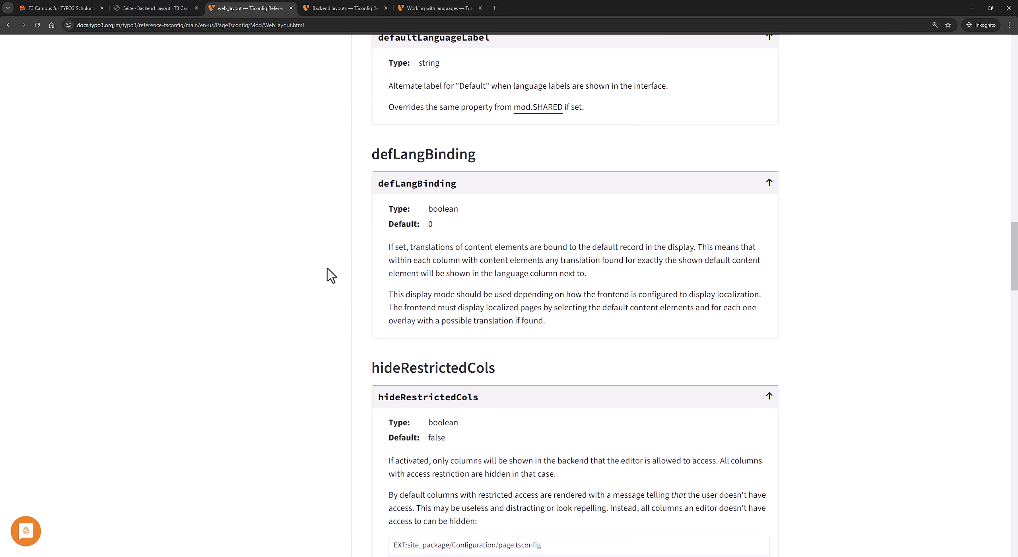
scroll(331, 275, "up", 5)
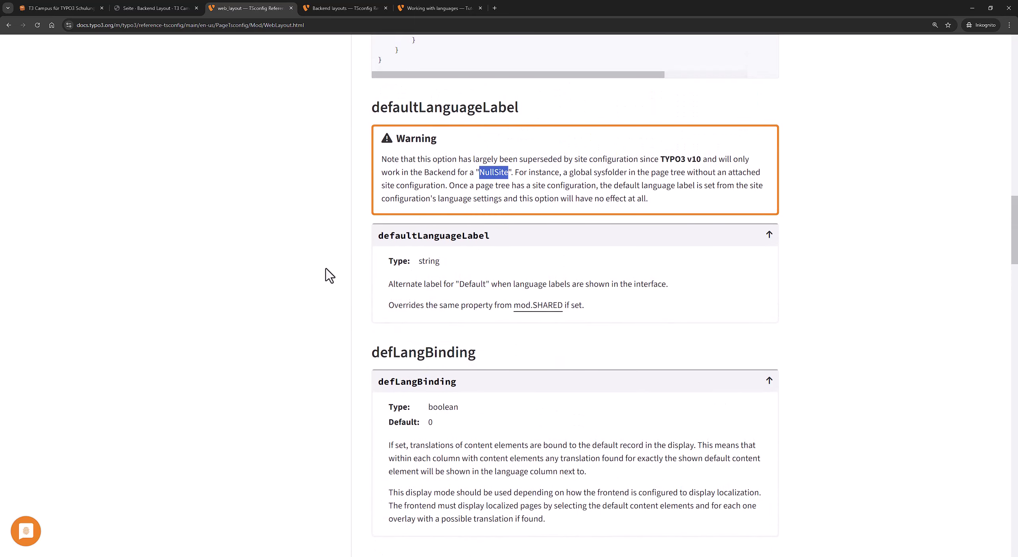
scroll(329, 275, "down", 4)
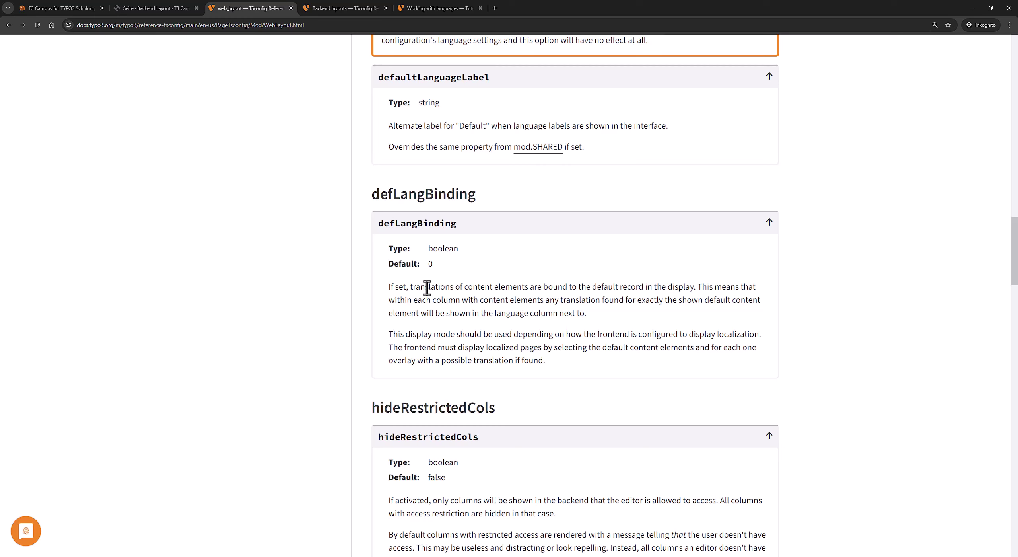
left_click_drag(428, 286, 510, 288)
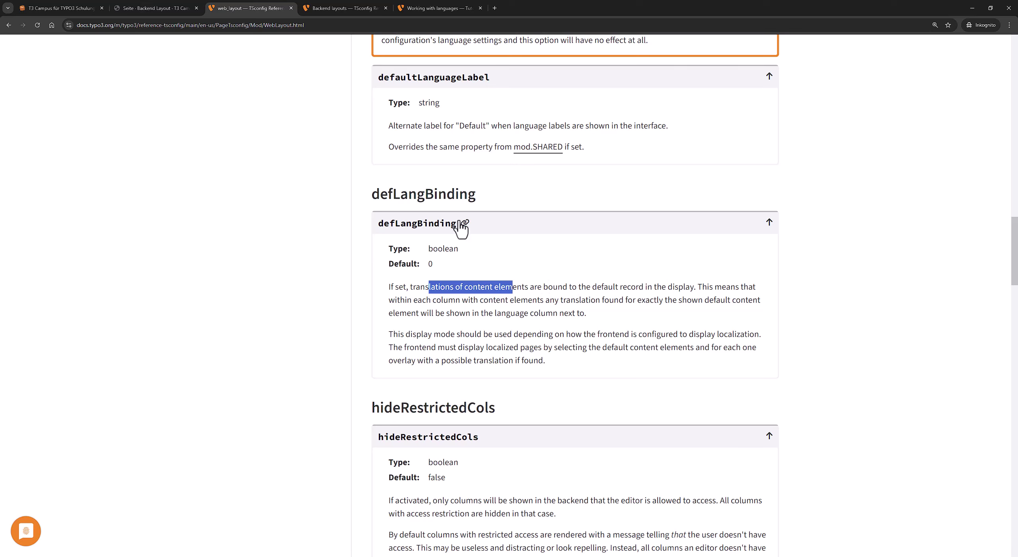
double_click(456, 199)
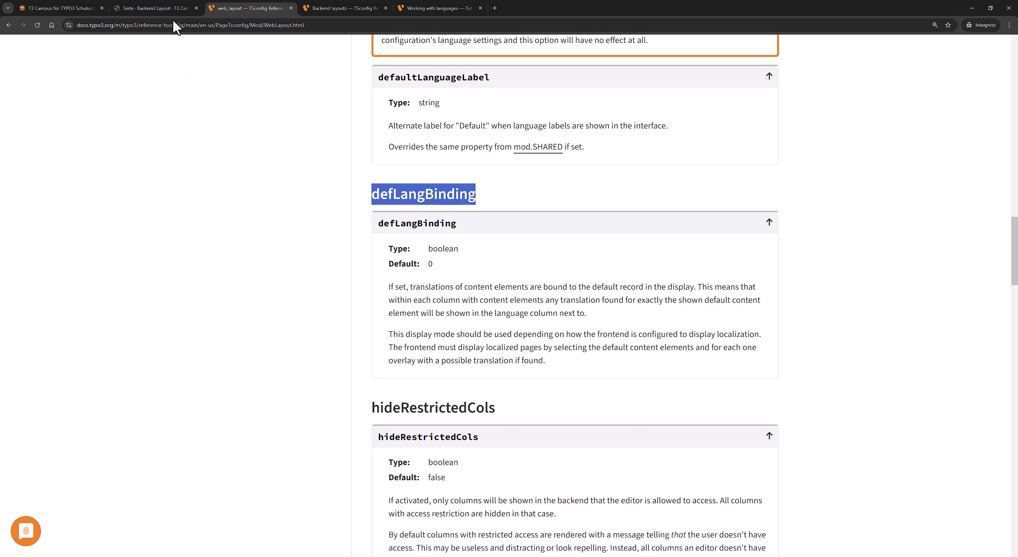
Switch the backend page module to the Sprachenvergleich language comparison view.
left_click(149, 8)
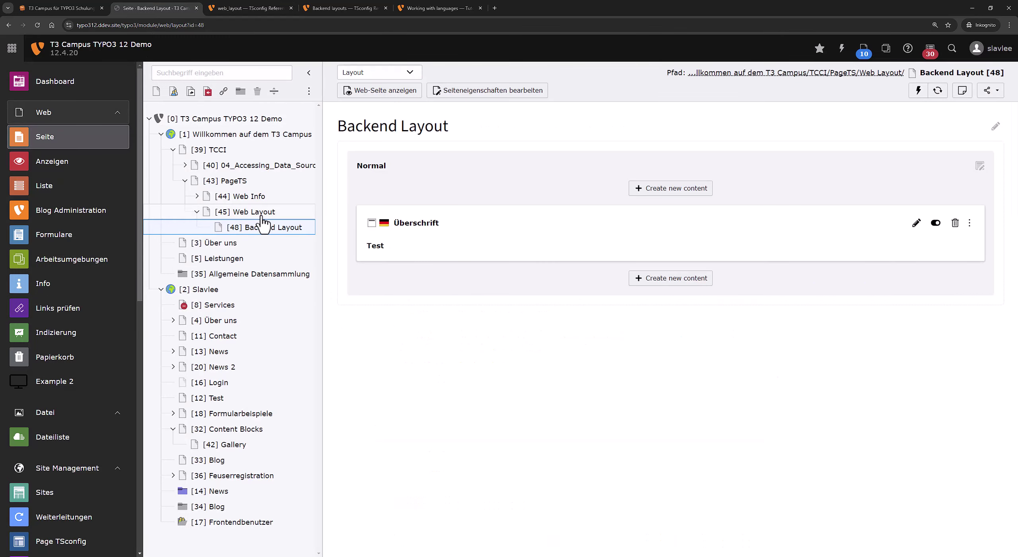
left_click(405, 74)
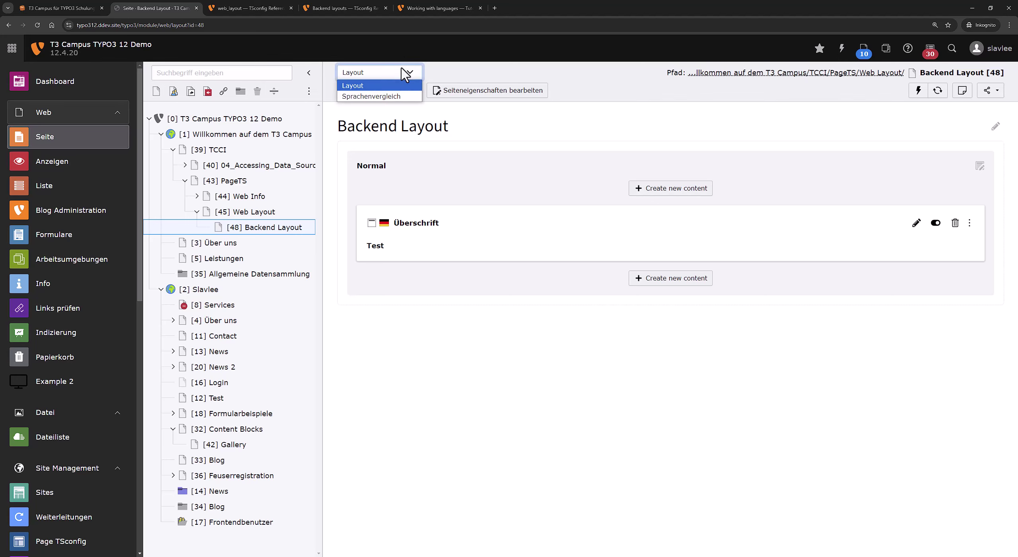
left_click(398, 97)
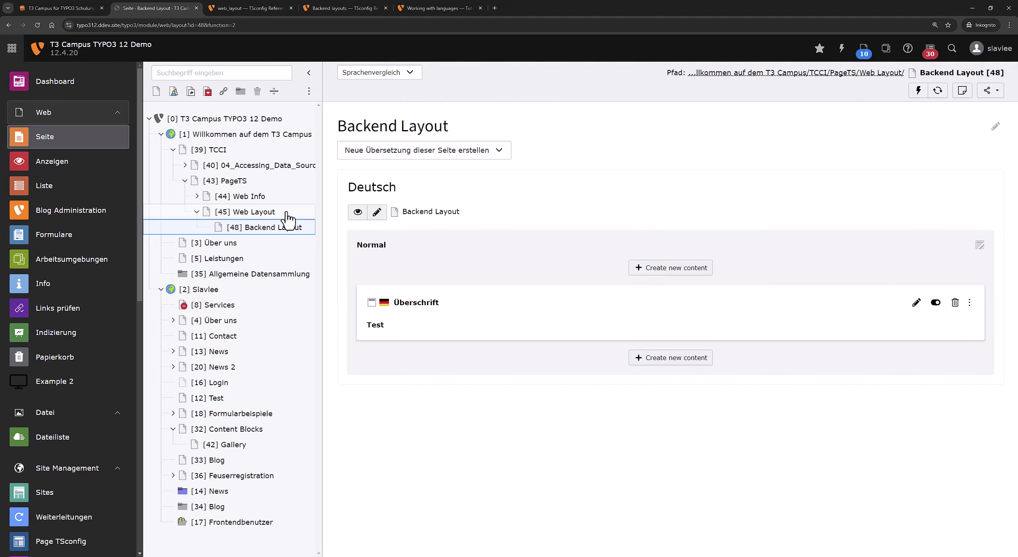
Open the Web Layout page and set the Sprache menu to Alle Sprachen.
left_click(287, 215)
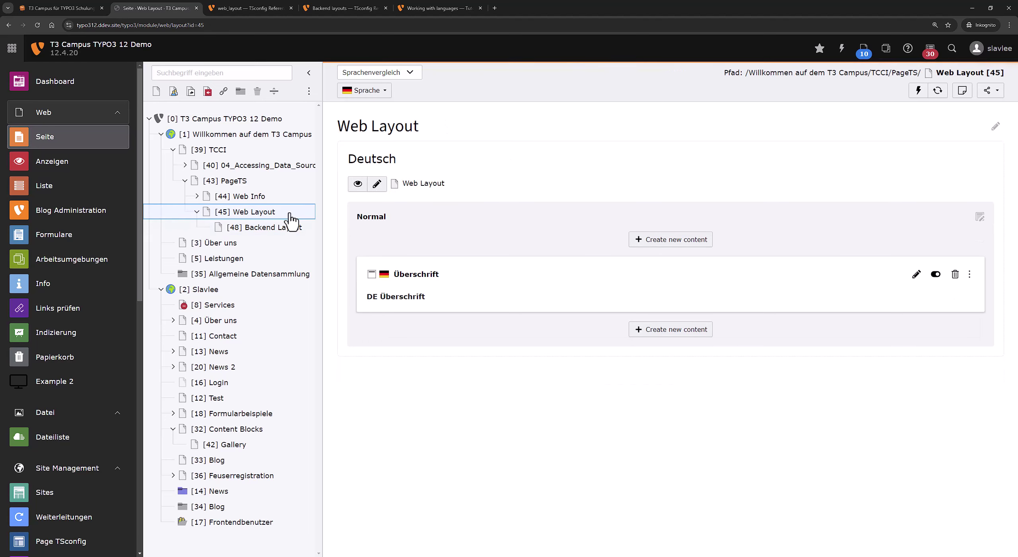
left_click(265, 199)
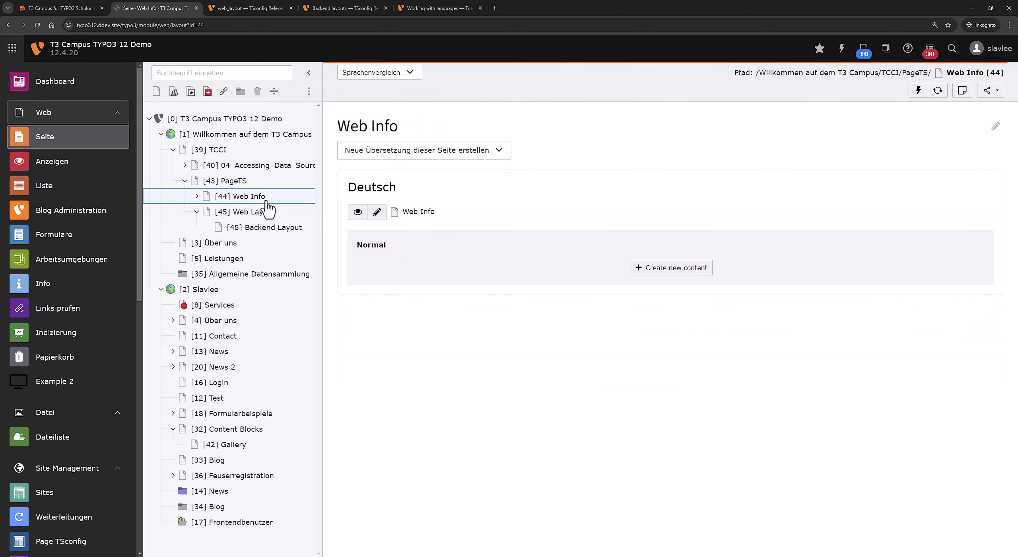
left_click(198, 196)
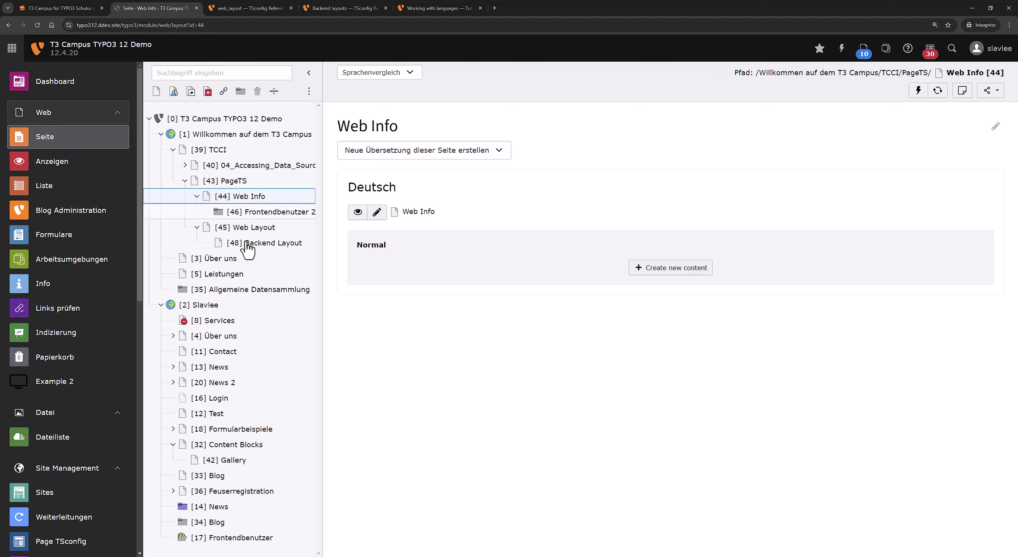
left_click(262, 243)
key("Up")
key("Return")
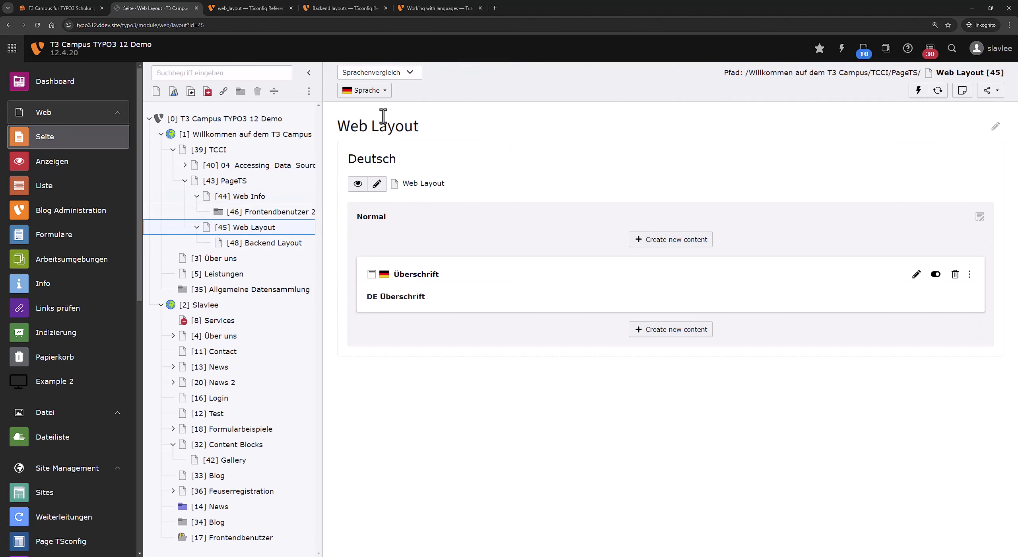
left_click(388, 91)
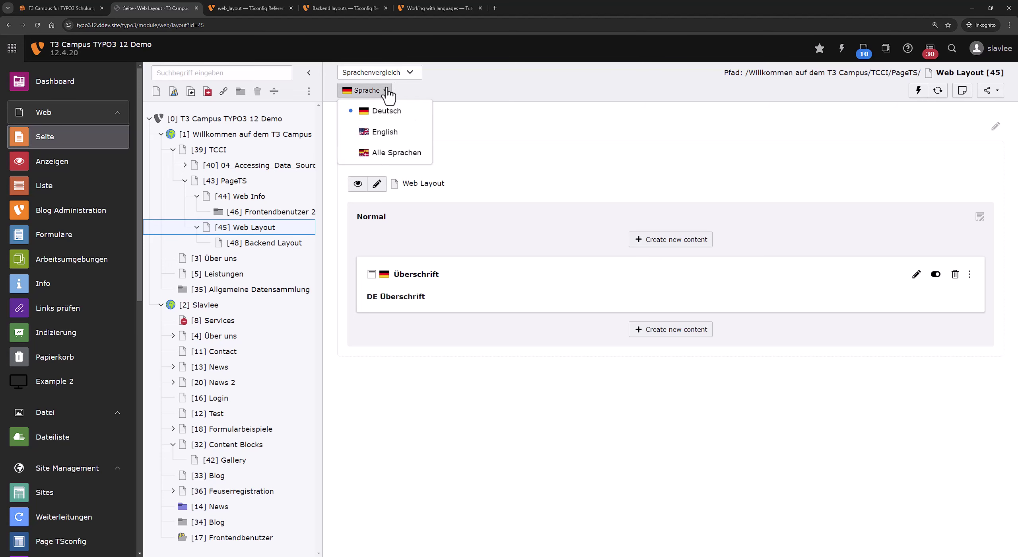
left_click(384, 153)
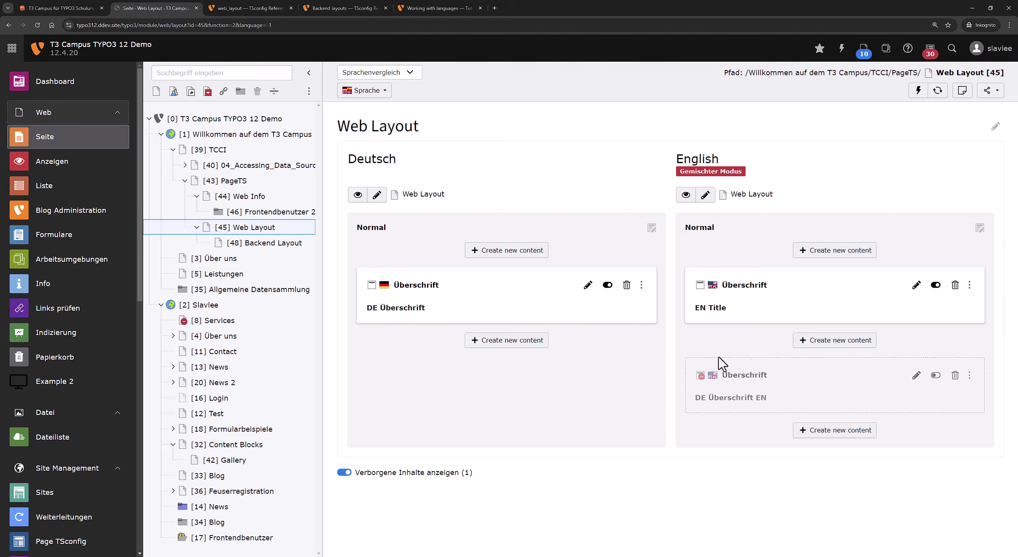
Add a header-only element 'Test' with language [Alle] [-1] to the German column and save it.
left_click(544, 344)
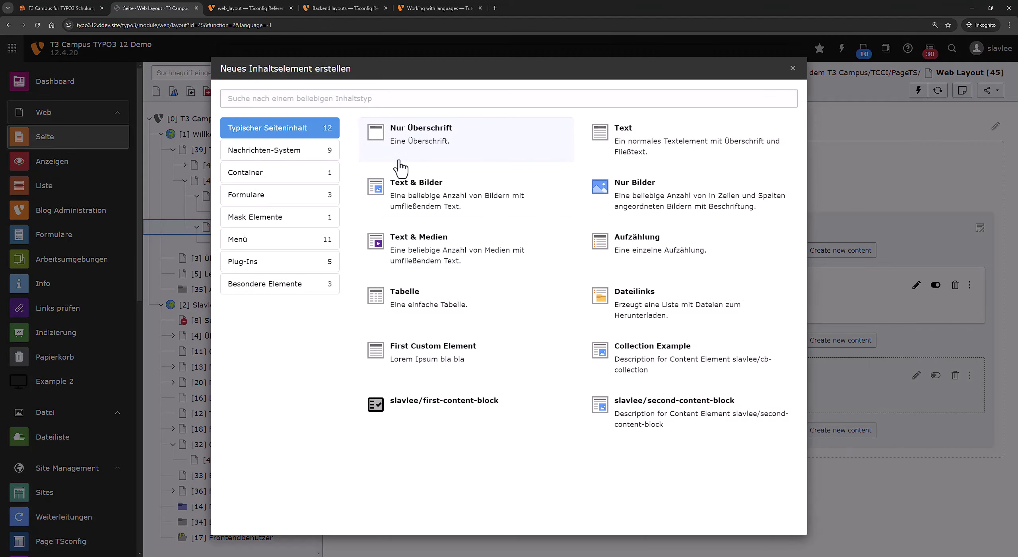
left_click(399, 161)
left_click(498, 158)
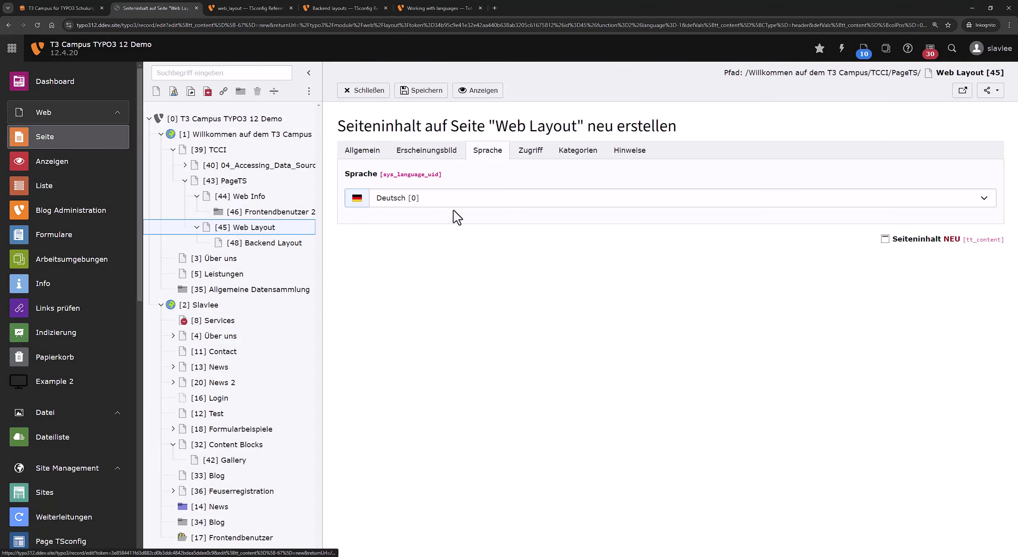
left_click(457, 198)
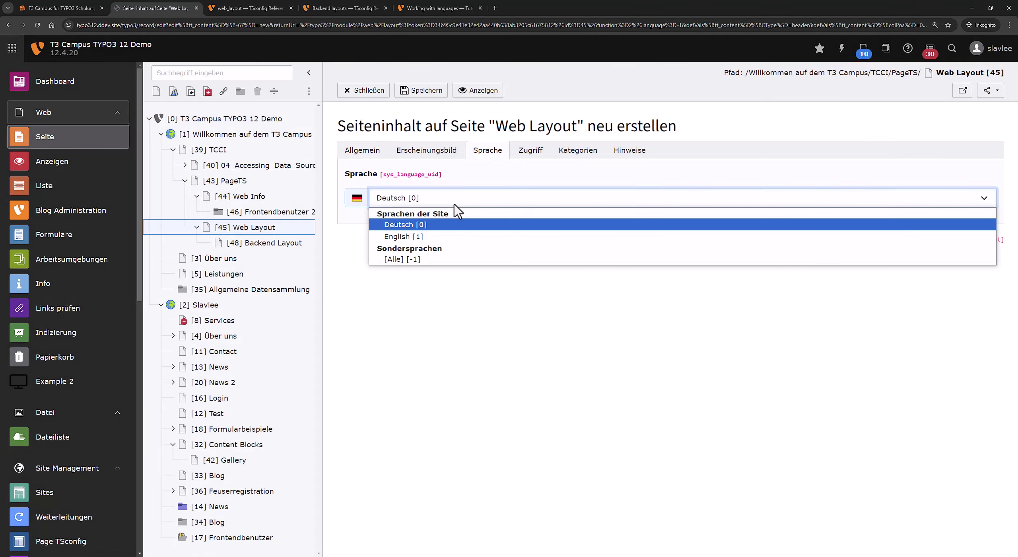
left_click(422, 259)
left_click(359, 151)
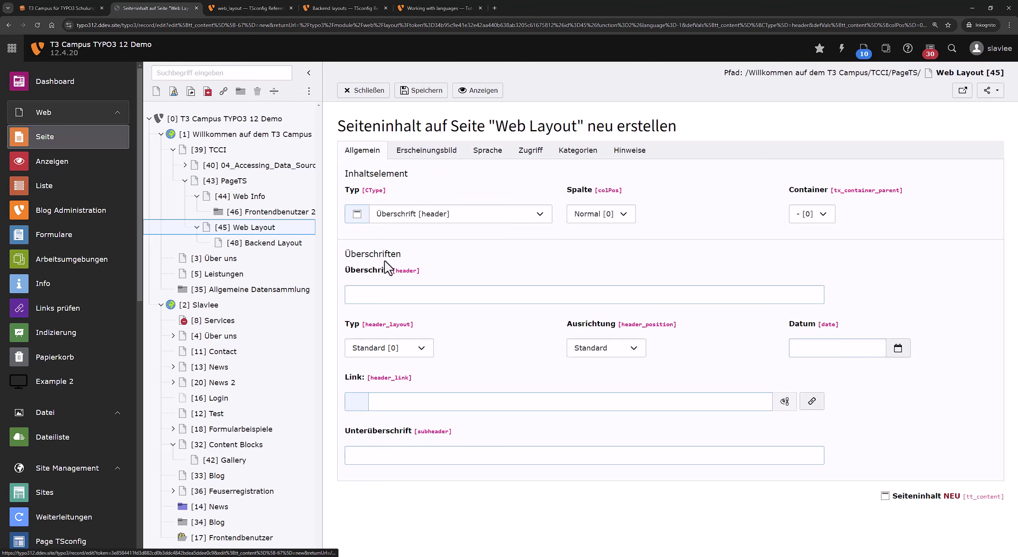
left_click(378, 294)
type("Test")
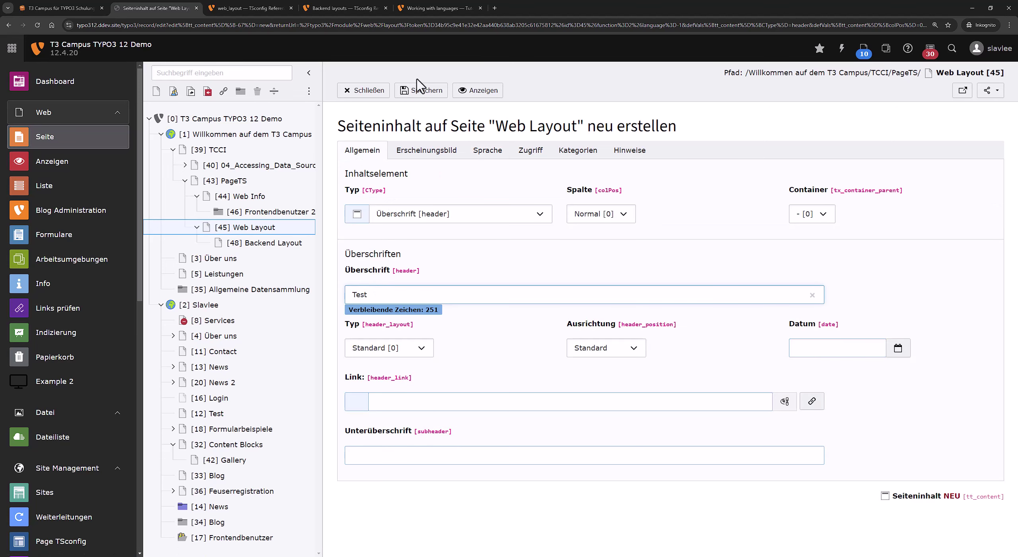
left_click(418, 85)
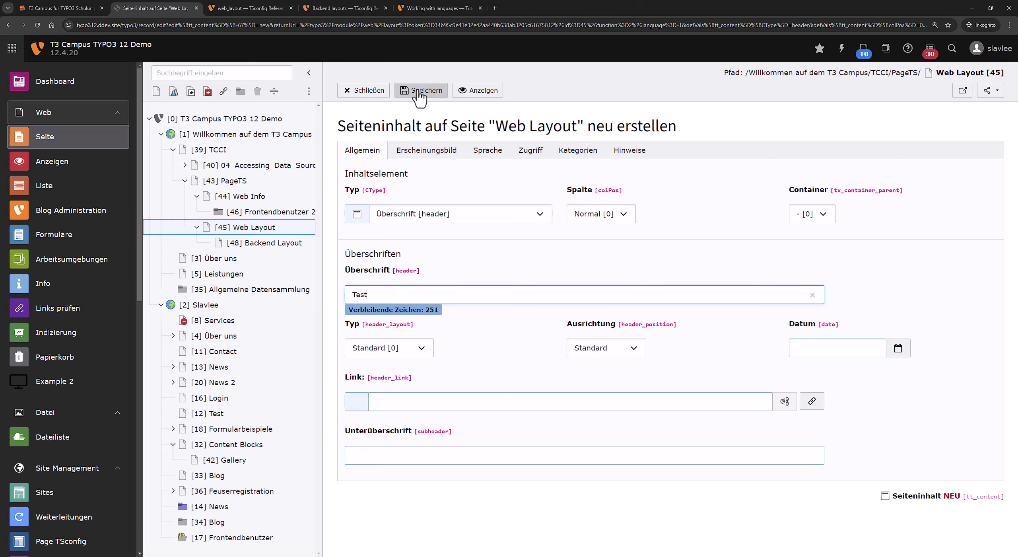
left_click(374, 93)
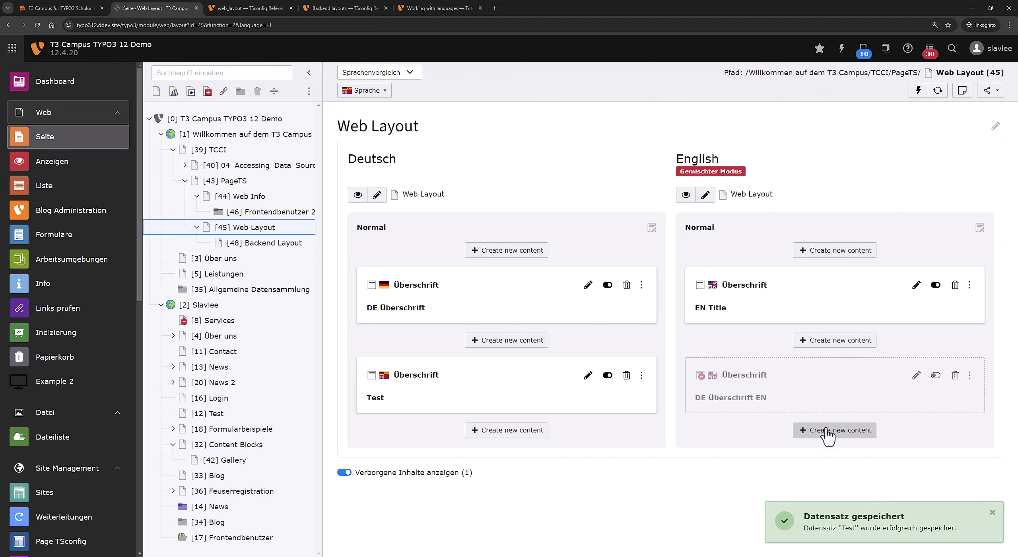
Add another header-only element 'Test' at the bottom of the Deutsch column and save it.
left_click(549, 437)
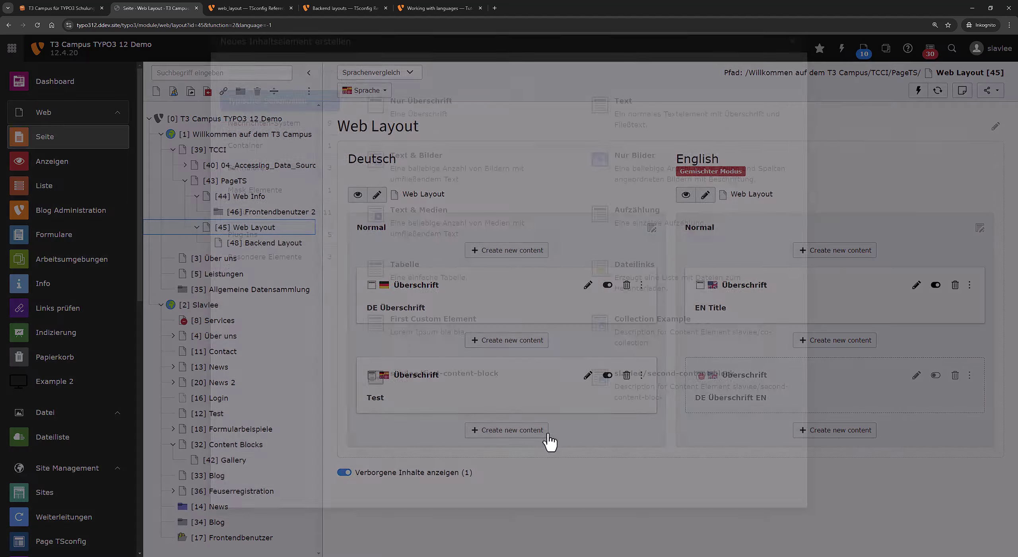
left_click(443, 162)
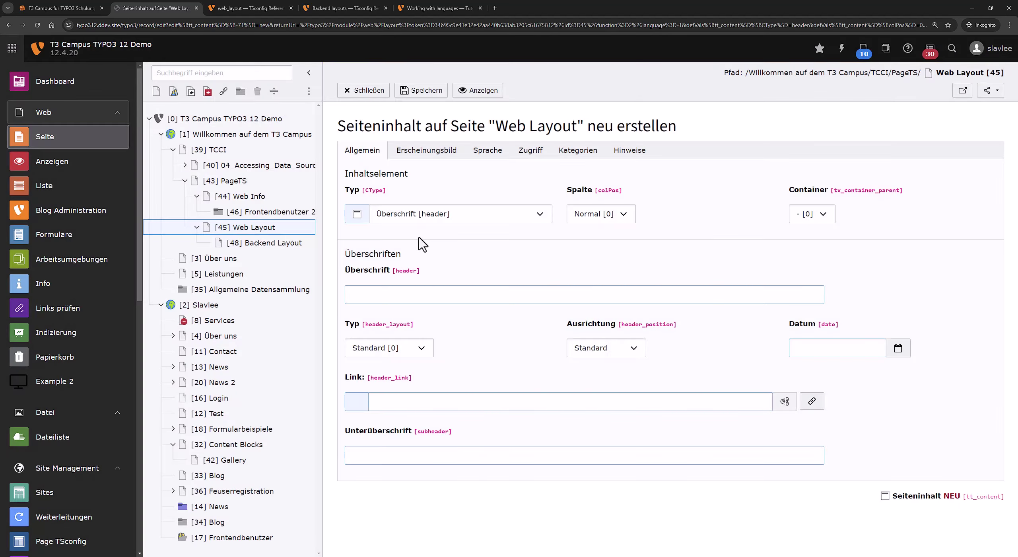
left_click(417, 297)
type("Tes")
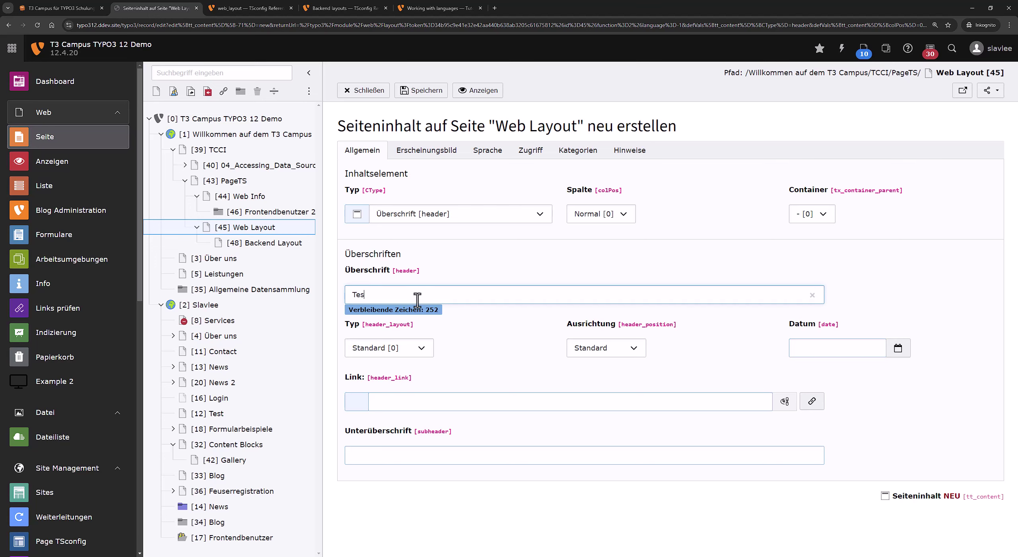
type("t")
left_click(422, 92)
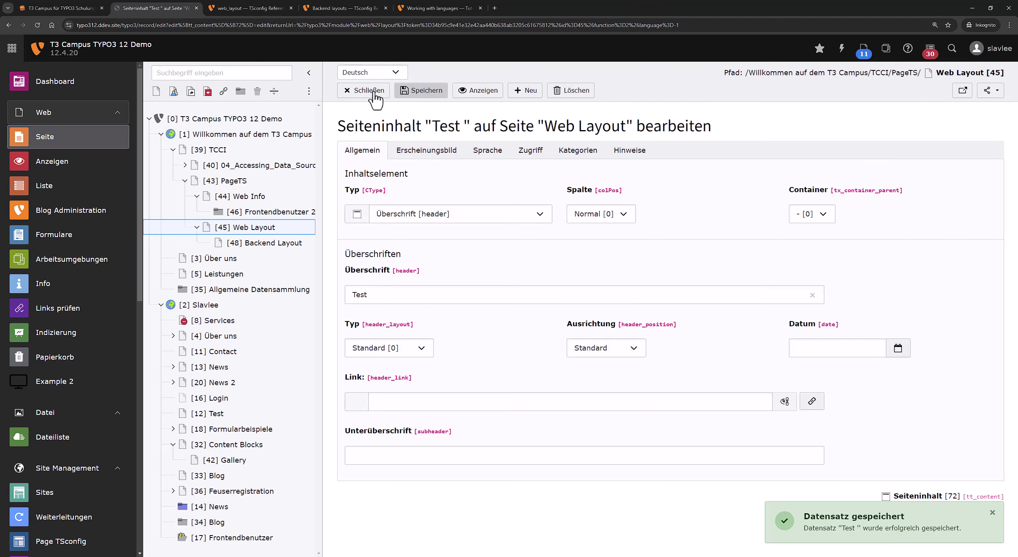
left_click(373, 93)
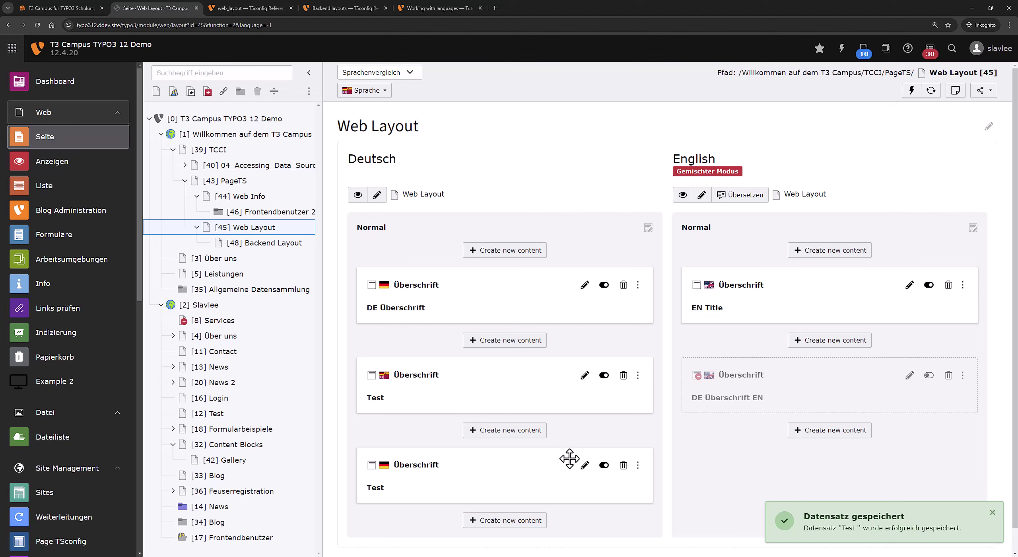
Create and save the English translation of the new German Test header.
left_click(584, 464)
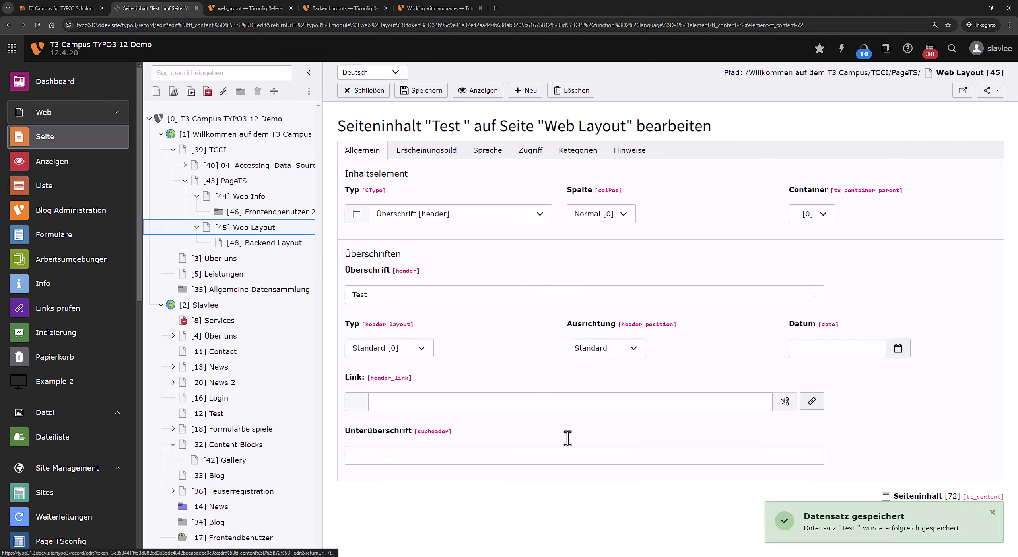
left_click(372, 72)
left_click(364, 96)
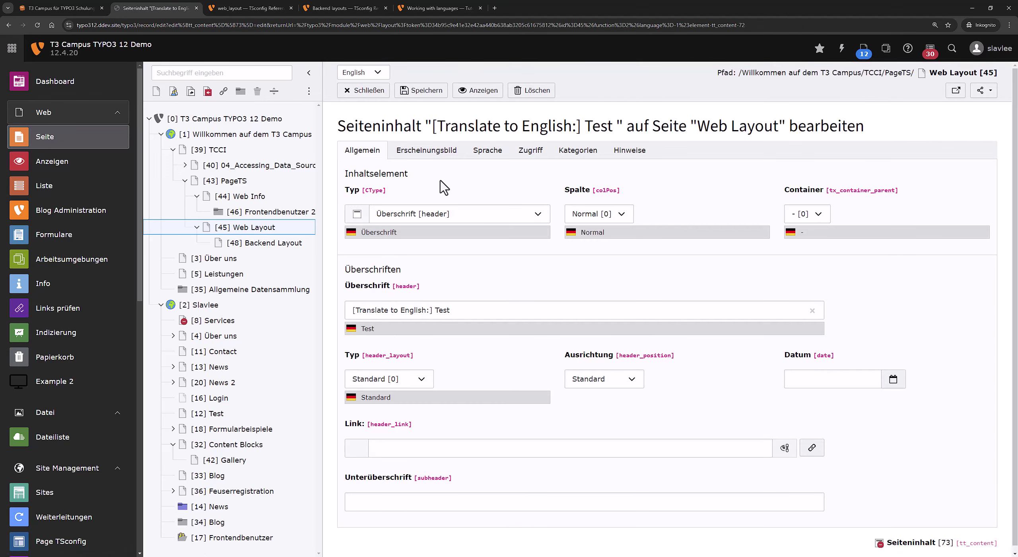
left_click(428, 92)
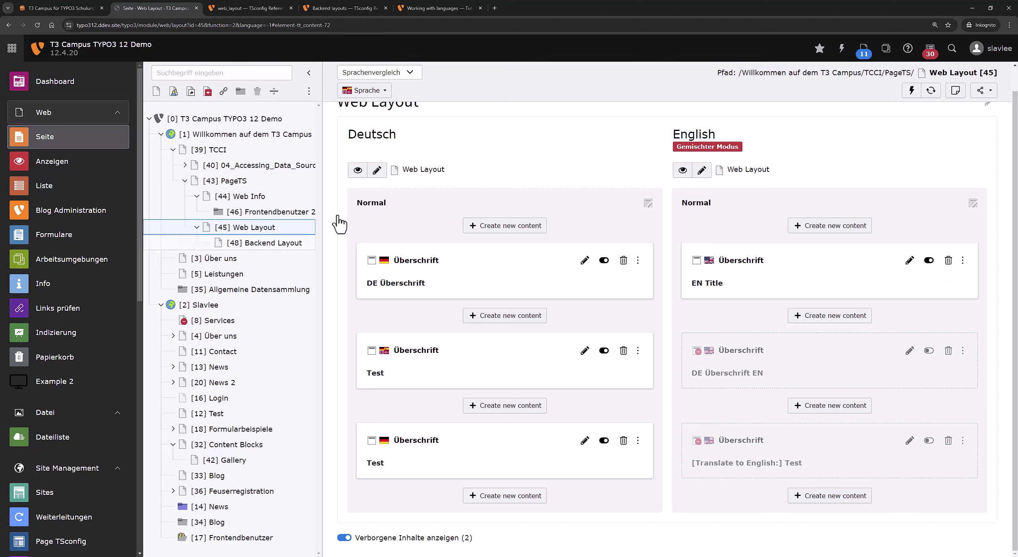
Edit the Web Layout page's Seiten-TSconfig line 2 and save it with defLangBinding = 1.
left_click(377, 170)
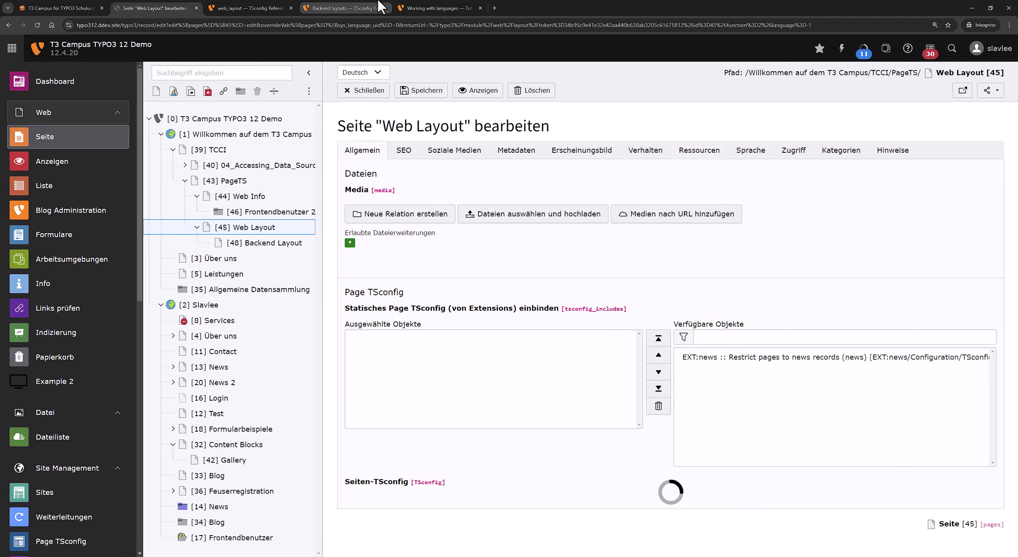
scroll(463, 417, "down", 2)
left_click(673, 472)
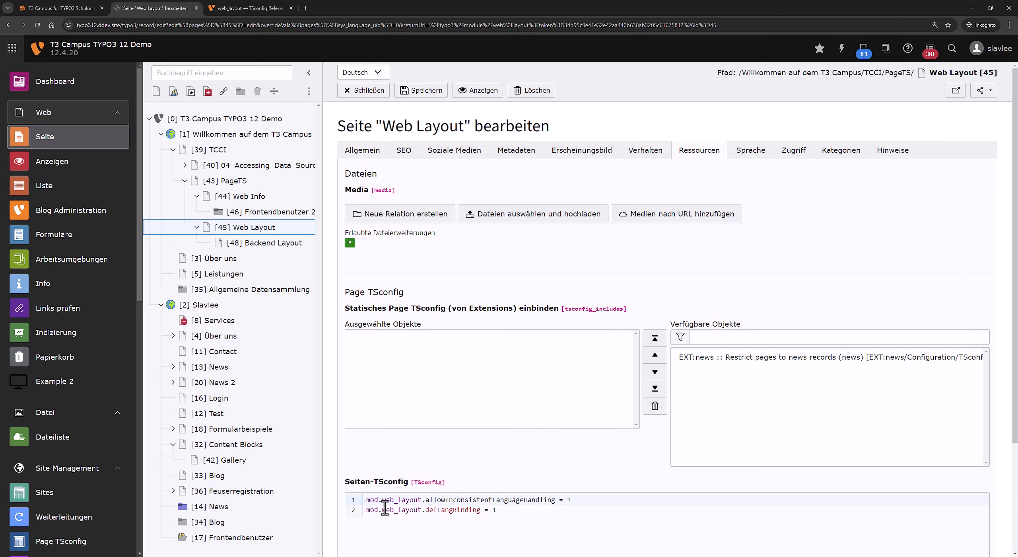
left_click(383, 510)
key("BackSpace")
type("_")
key("BackSpace")
type(".")
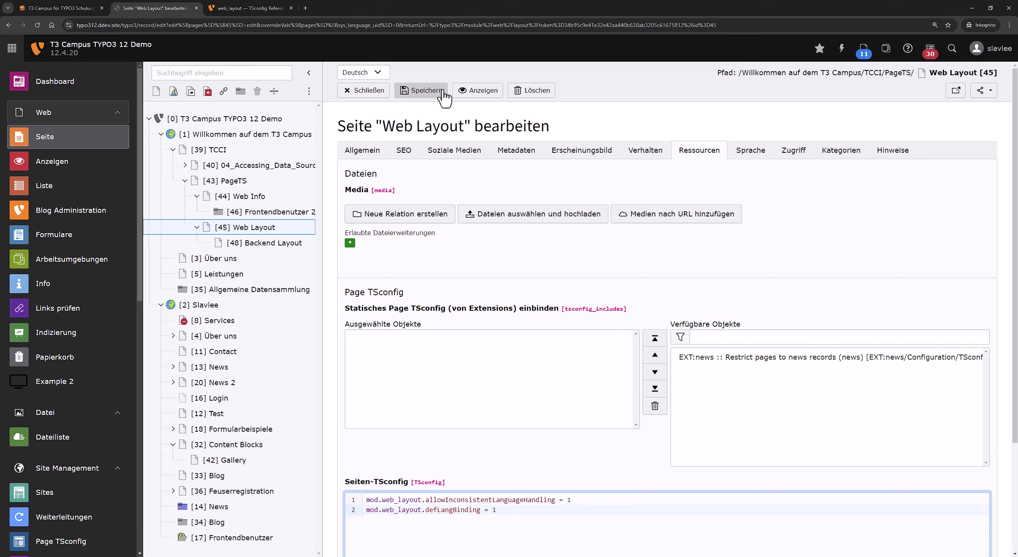
left_click(420, 92)
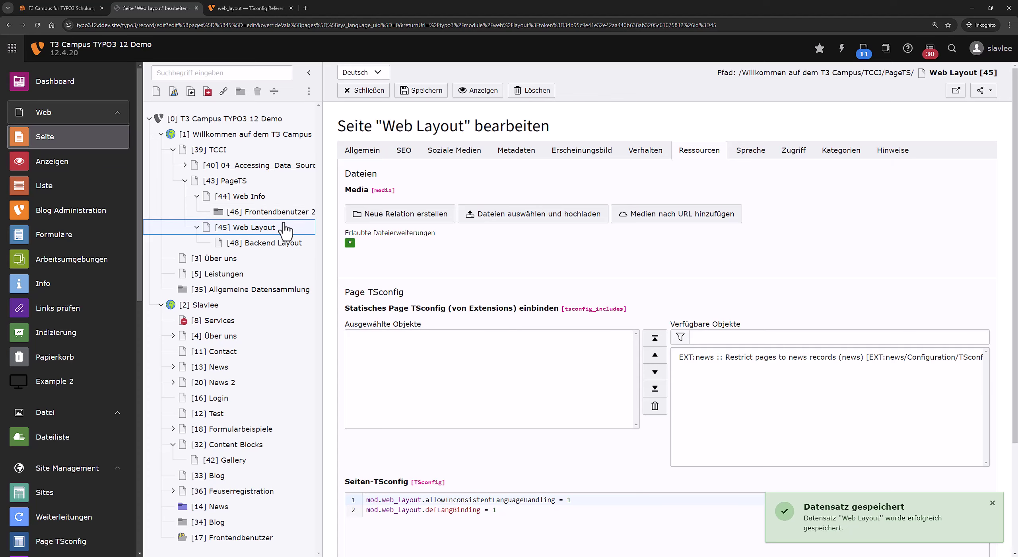
Return to the Web Layout page to see translations aligned beside their German elements.
left_click(285, 228)
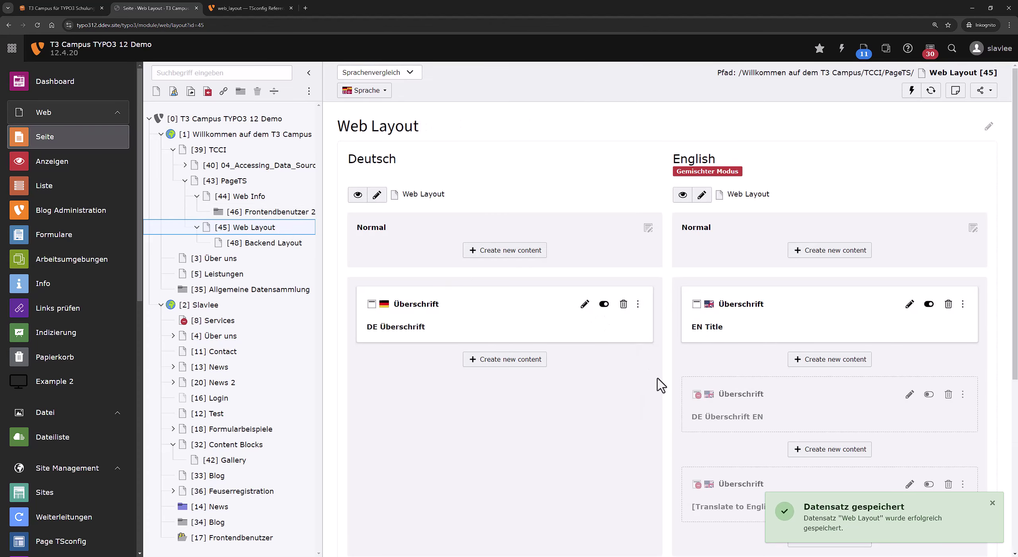
scroll(658, 384, "down", 6)
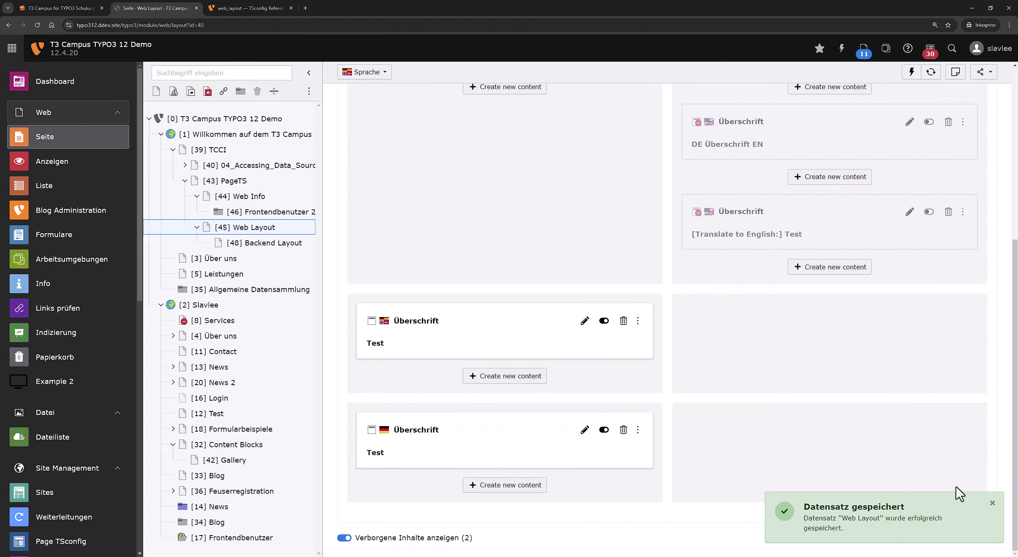
scroll(696, 457, "up", 6)
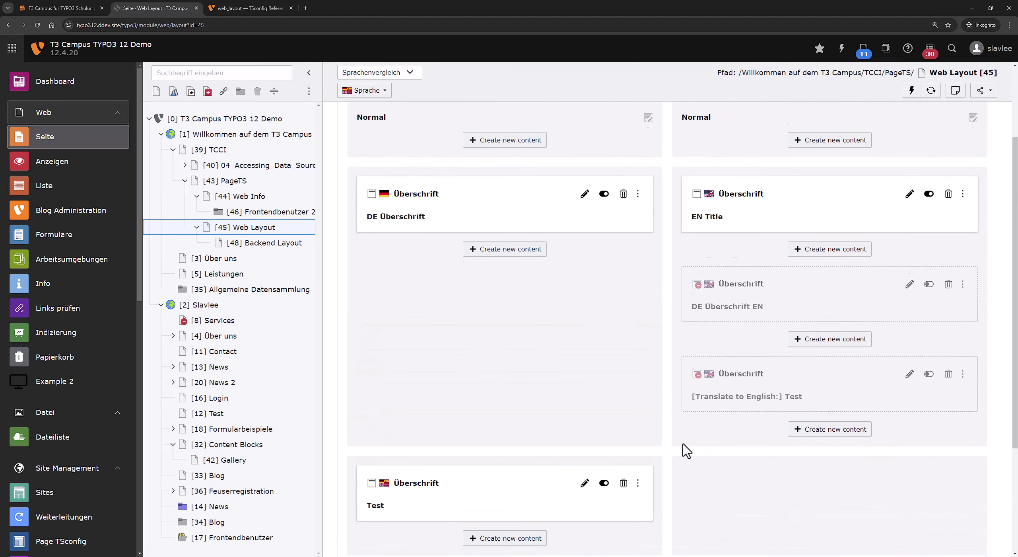
left_click(283, 8)
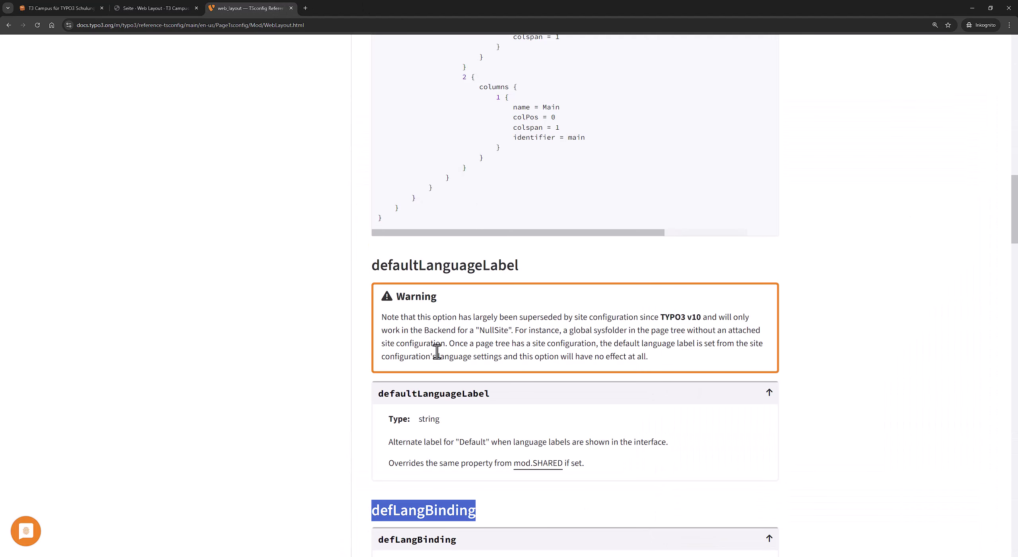
scroll(438, 357, "up", 1)
scroll(441, 360, "down", 9)
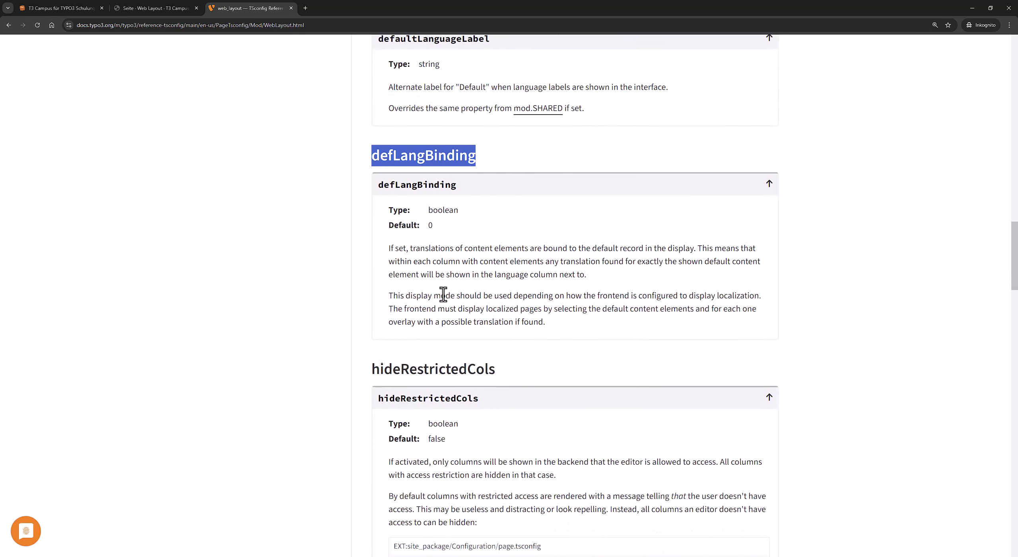
left_click_drag(397, 247, 421, 249)
left_click(457, 245)
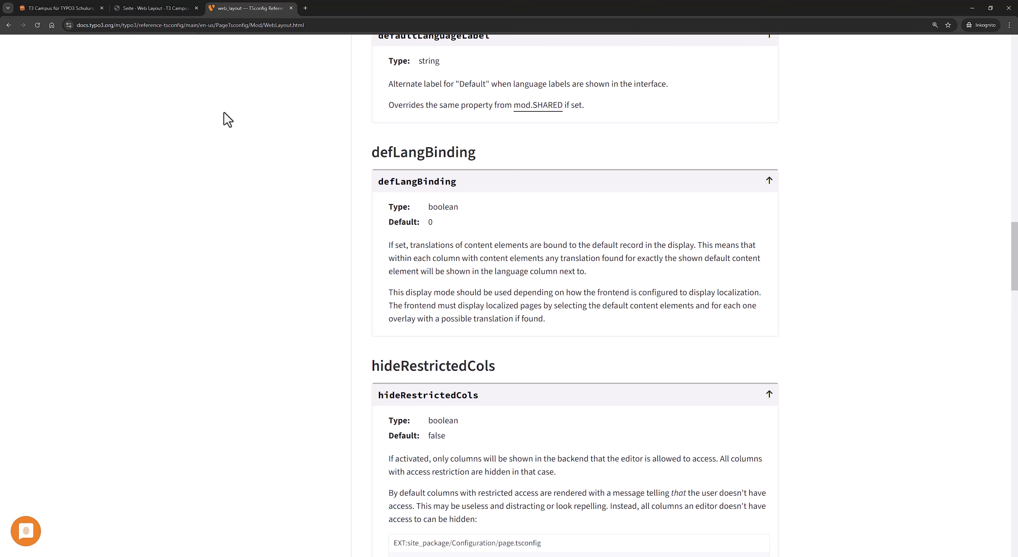
left_click(184, 8)
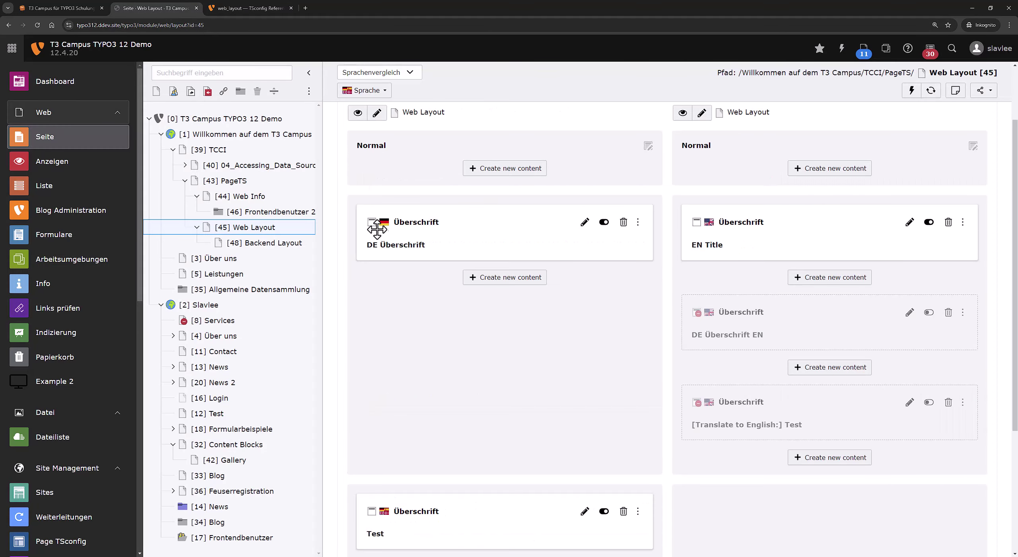
Scroll through and refresh the German and English elements, then bring up the Web Layout page's context menu.
scroll(384, 247, "down", 4)
scroll(401, 240, "up", 5)
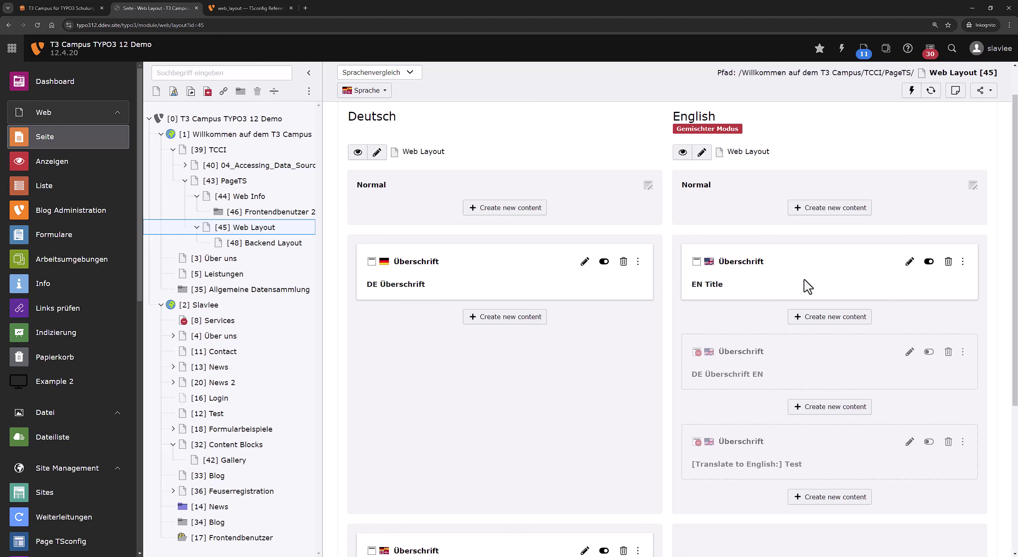
scroll(766, 376, "down", 1)
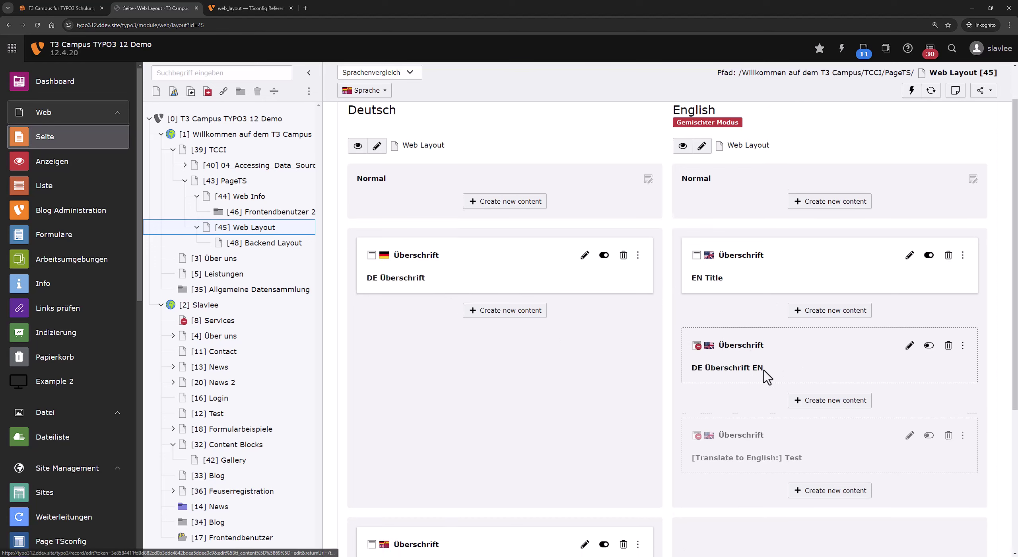
scroll(766, 376, "down", 5)
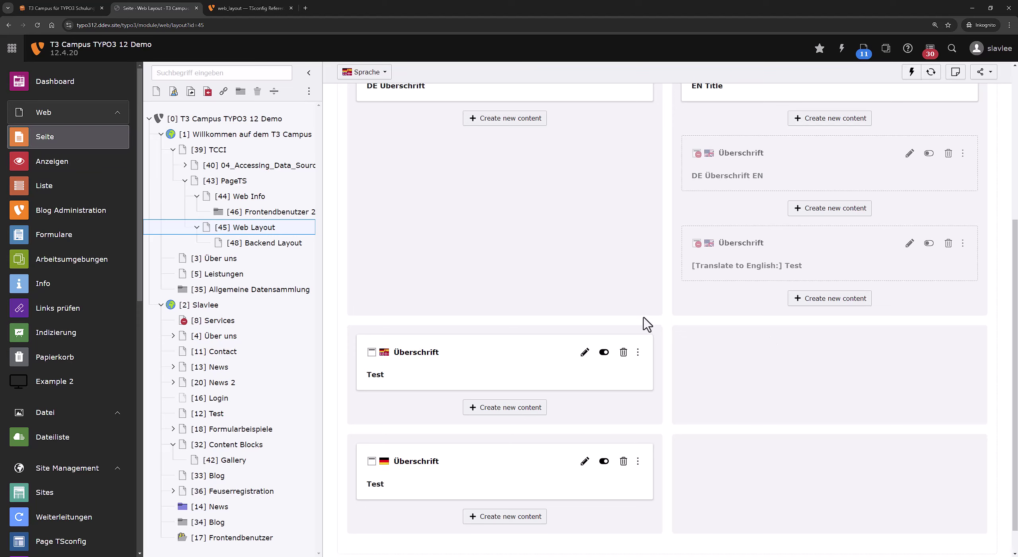
scroll(523, 246, "down", 1)
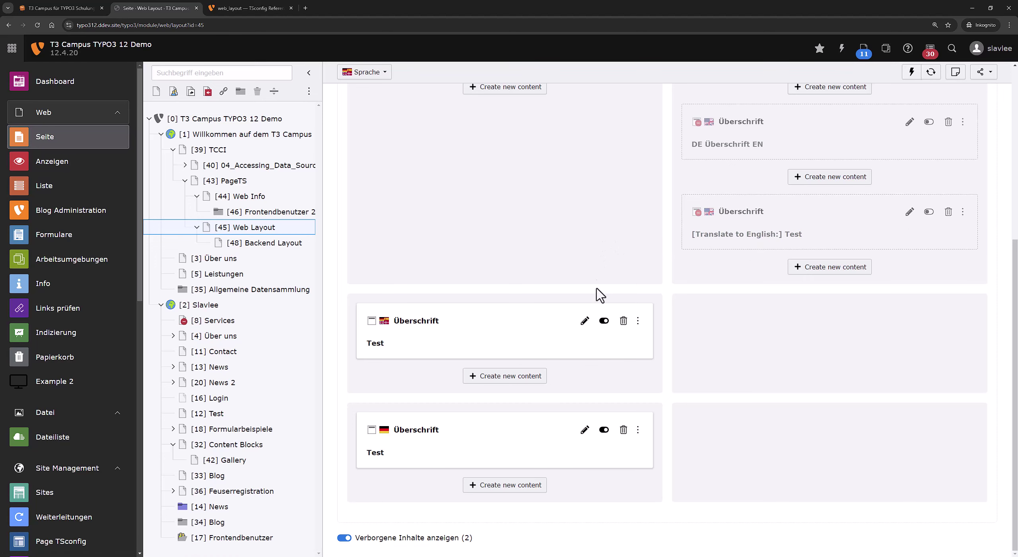
left_click(604, 318)
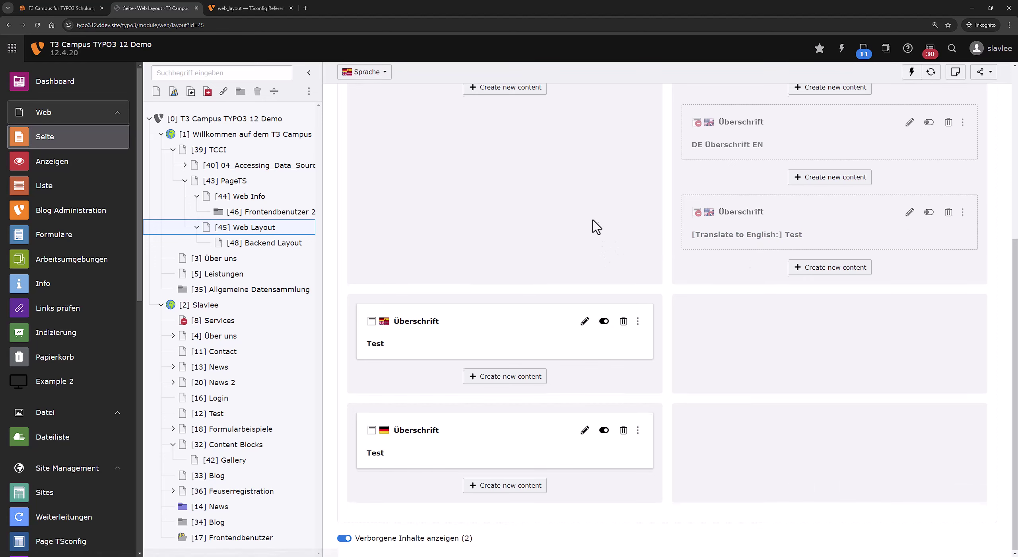
scroll(596, 225, "down", 5)
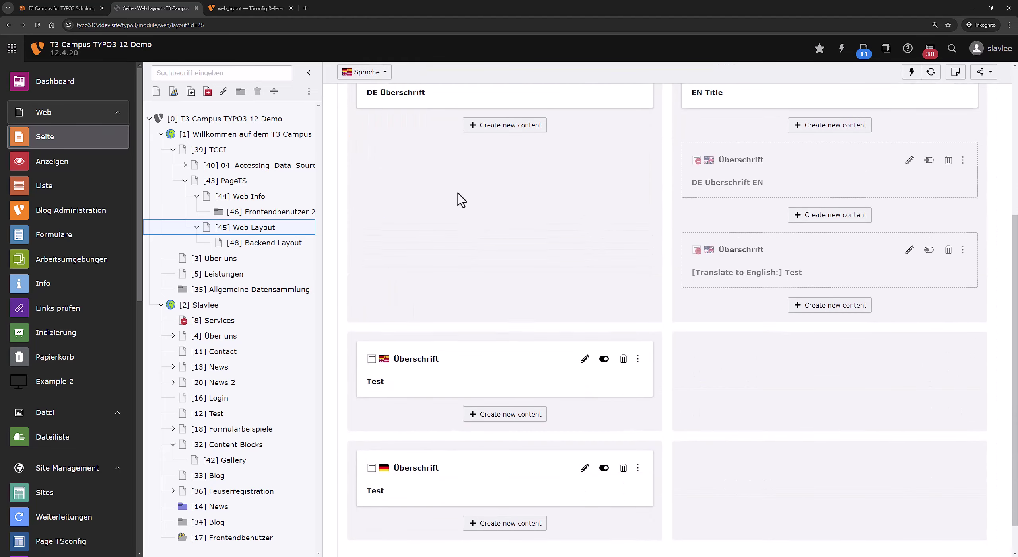
right_click(284, 228)
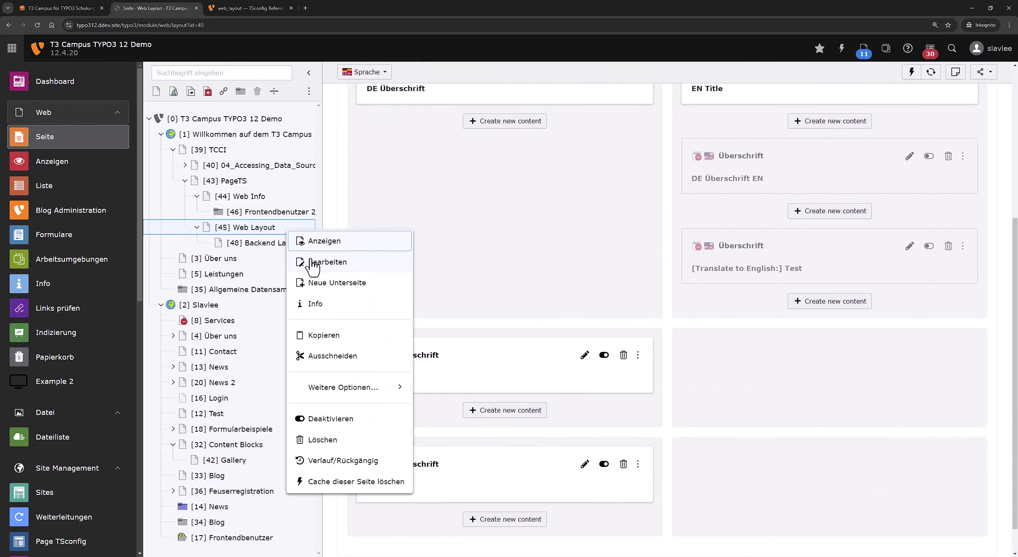
Remove the defLangBinding value 1 from the page TSconfig, save, and view the page.
left_click(311, 266)
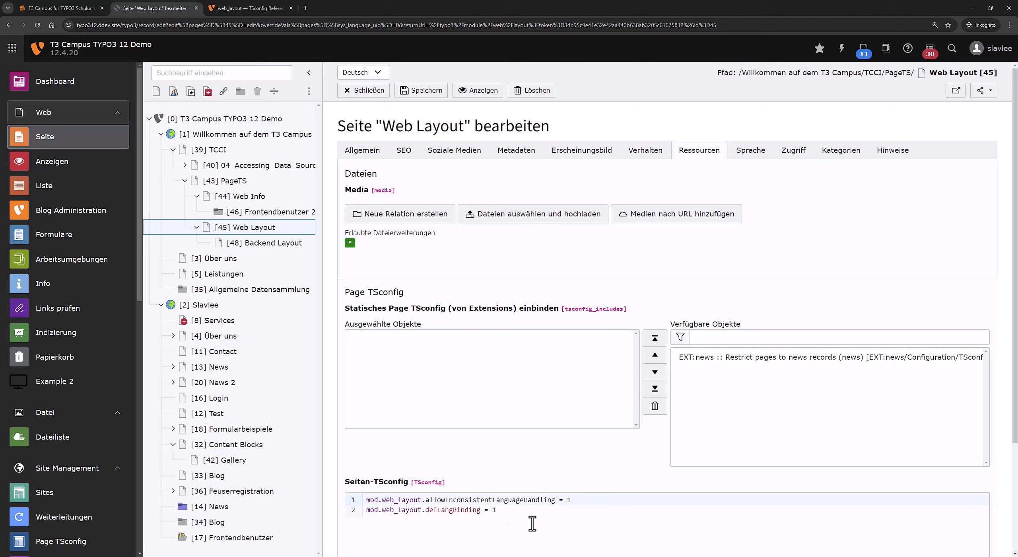
left_click(537, 516)
key("BackSpace")
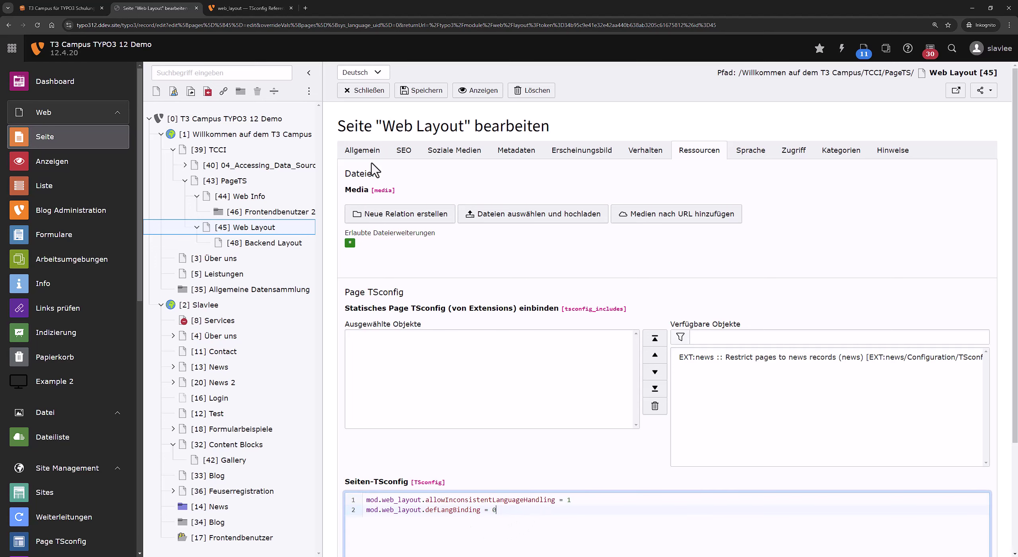
left_click(421, 95)
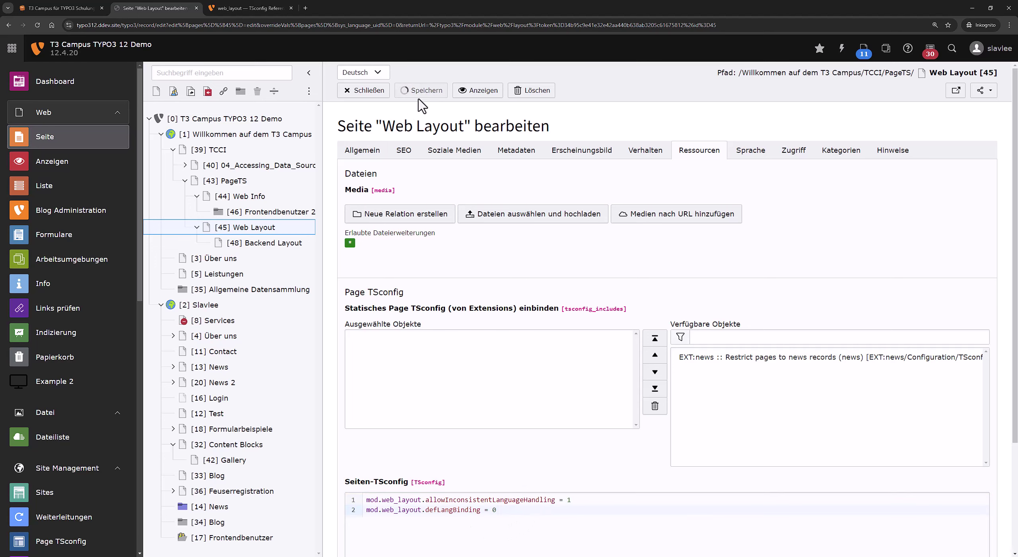
left_click(302, 227)
scroll(547, 210, "down", 2)
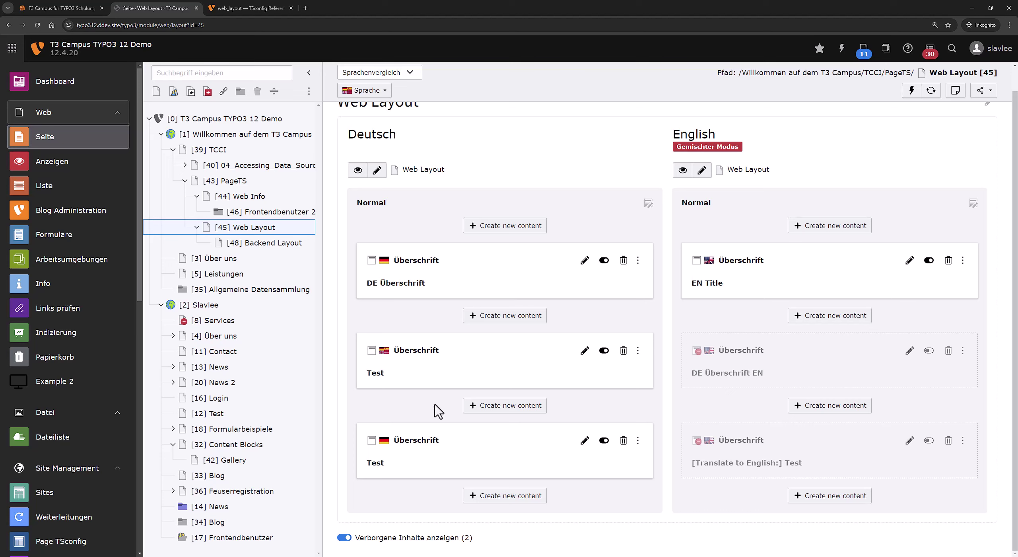
Set defLangBinding to 1 in the page TSconfig, save, and reload the Web Layout view.
right_click(291, 228)
left_click(319, 260)
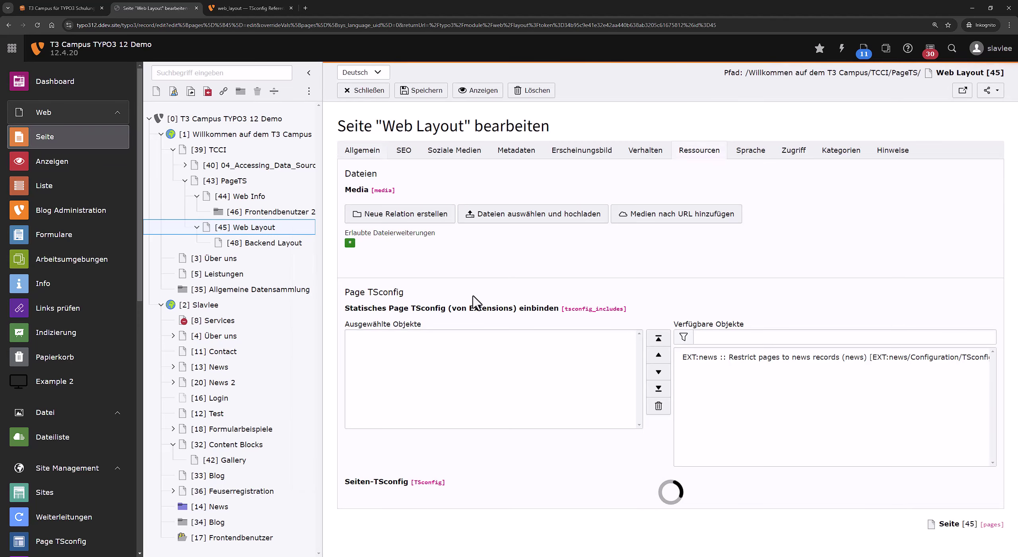
scroll(517, 397, "down", 3)
left_click(514, 366)
key("BackSpace")
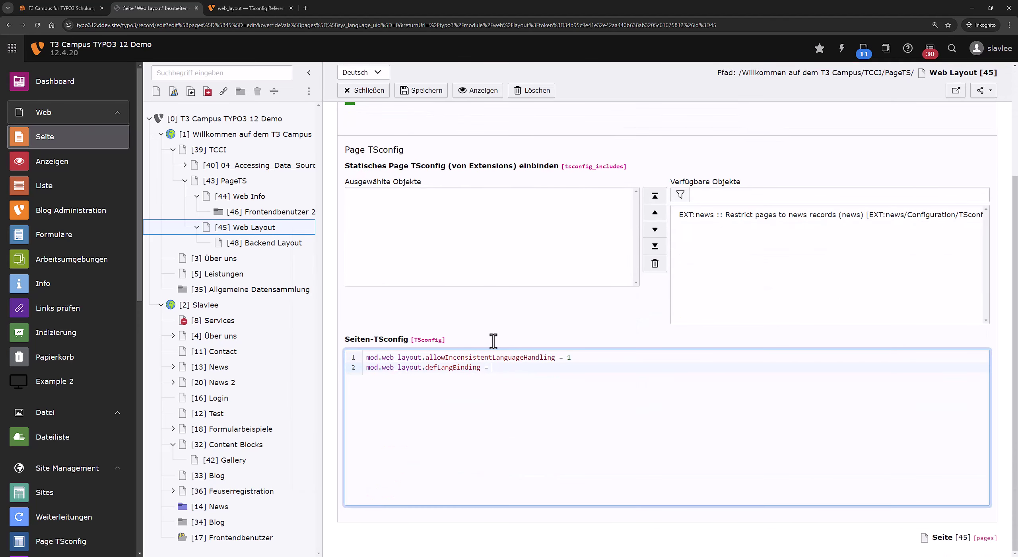
left_click(418, 91)
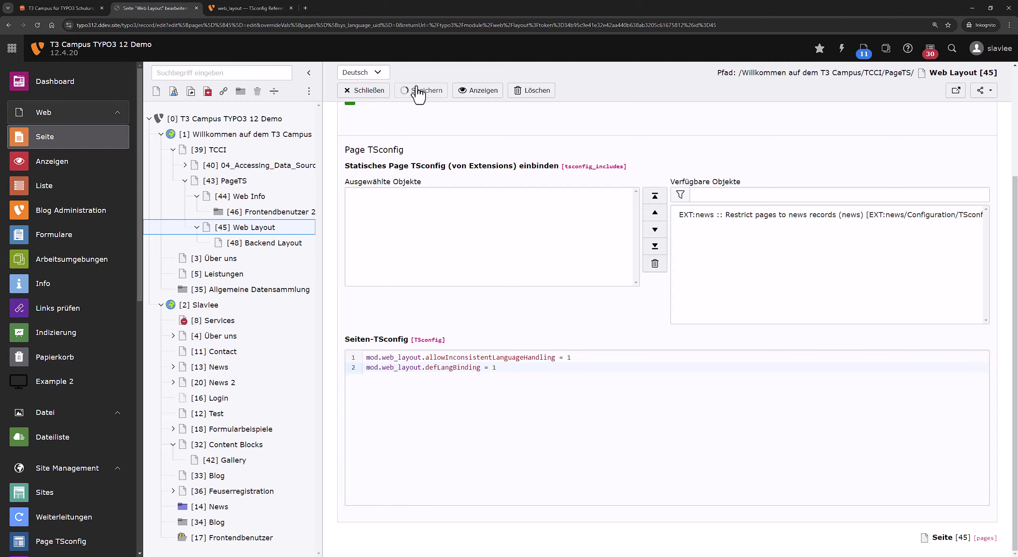
left_click(293, 232)
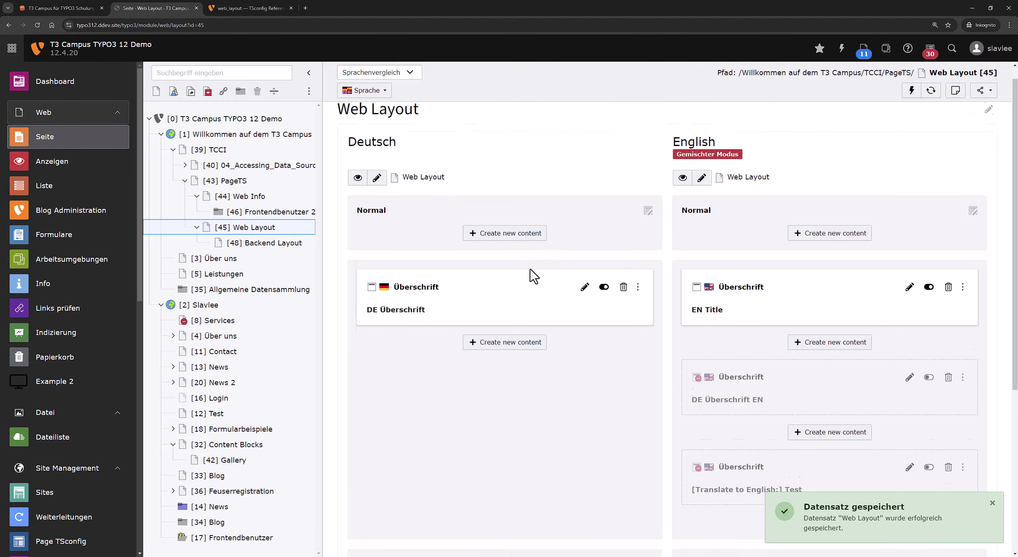
scroll(532, 275, "down", 5)
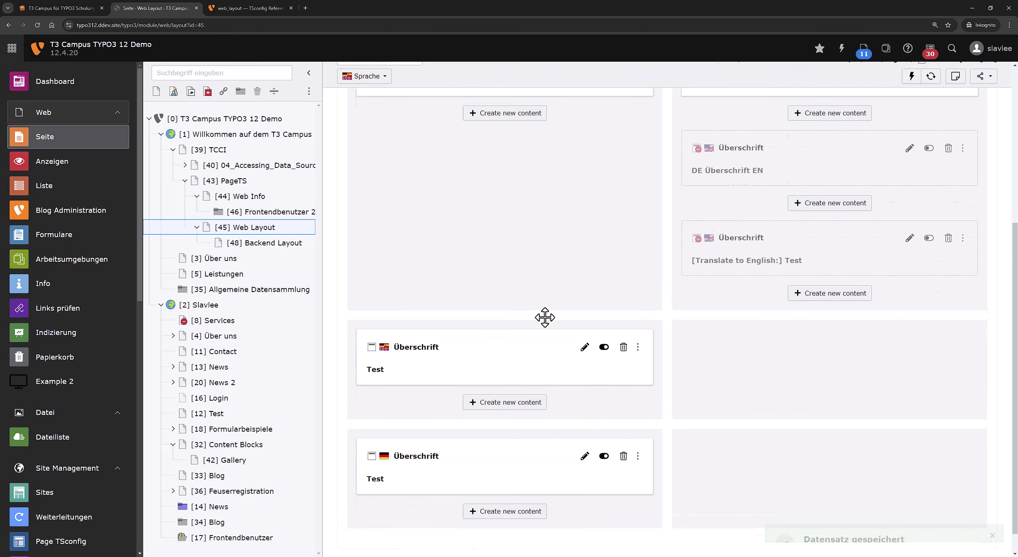
key("F5")
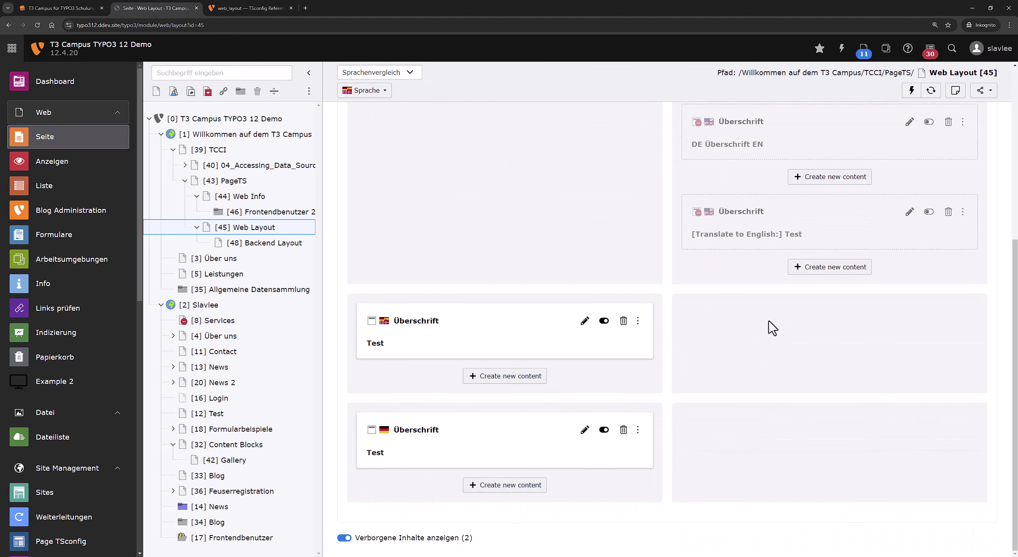
scroll(628, 273, "up", 4)
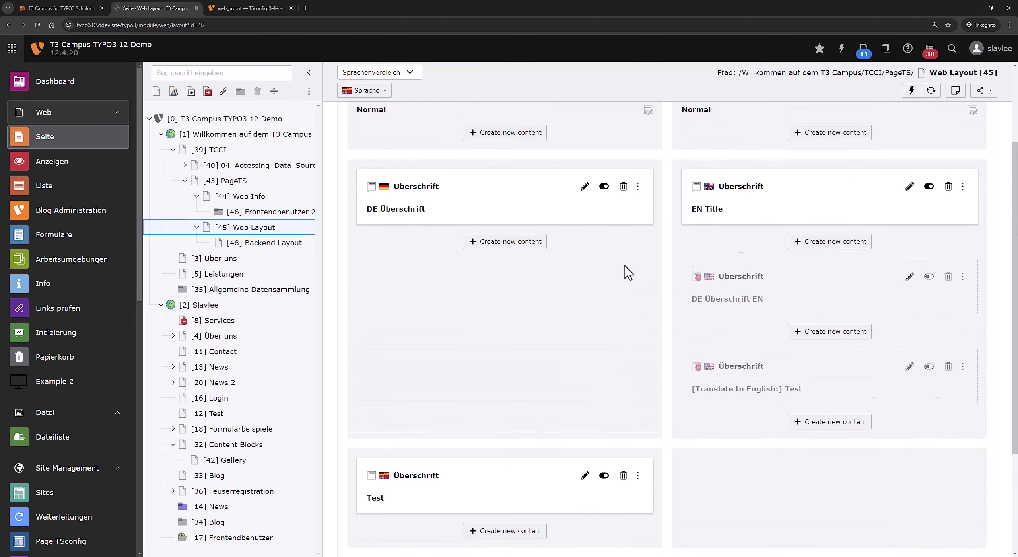
Add a German Text element with header 'Test' below the last German element and save it.
scroll(663, 288, "down", 5)
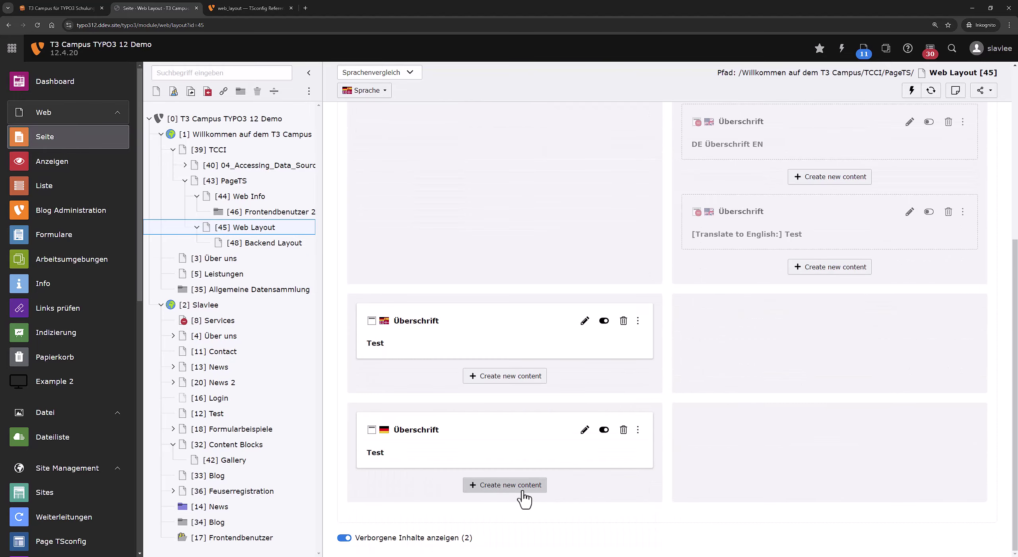
left_click(521, 486)
left_click(600, 147)
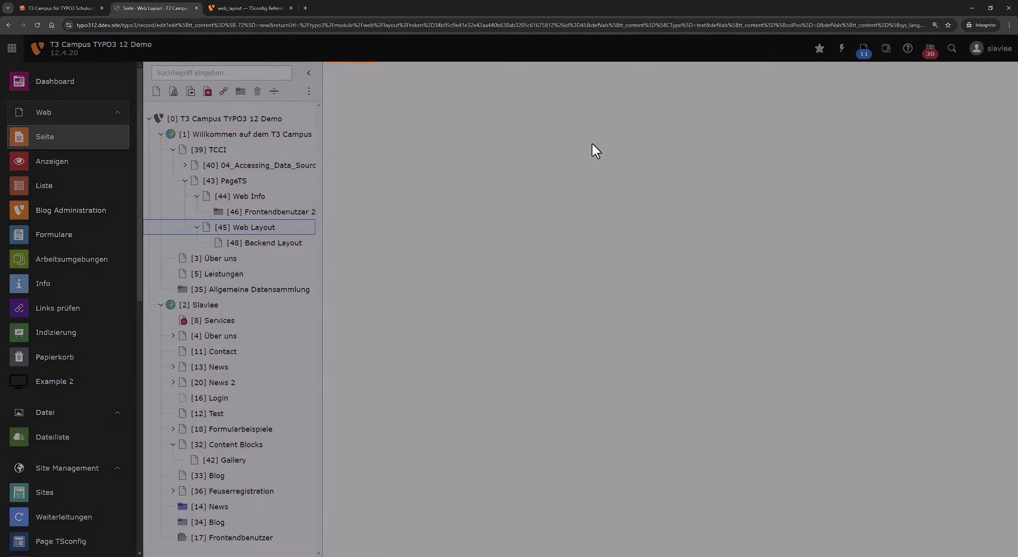
left_click(436, 295)
type("Test")
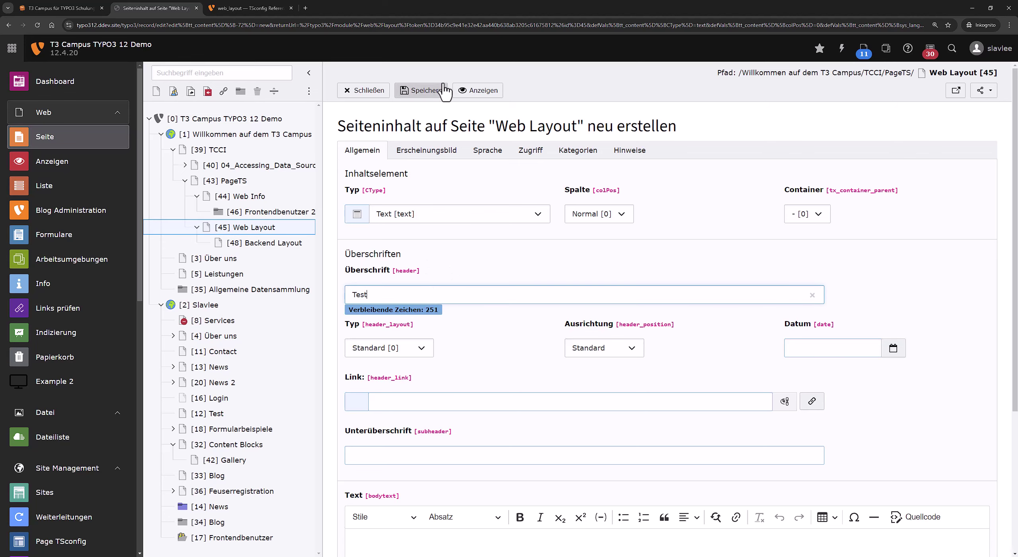
left_click(438, 90)
Create and save the English [NEU] translation of the Test text element.
left_click(389, 73)
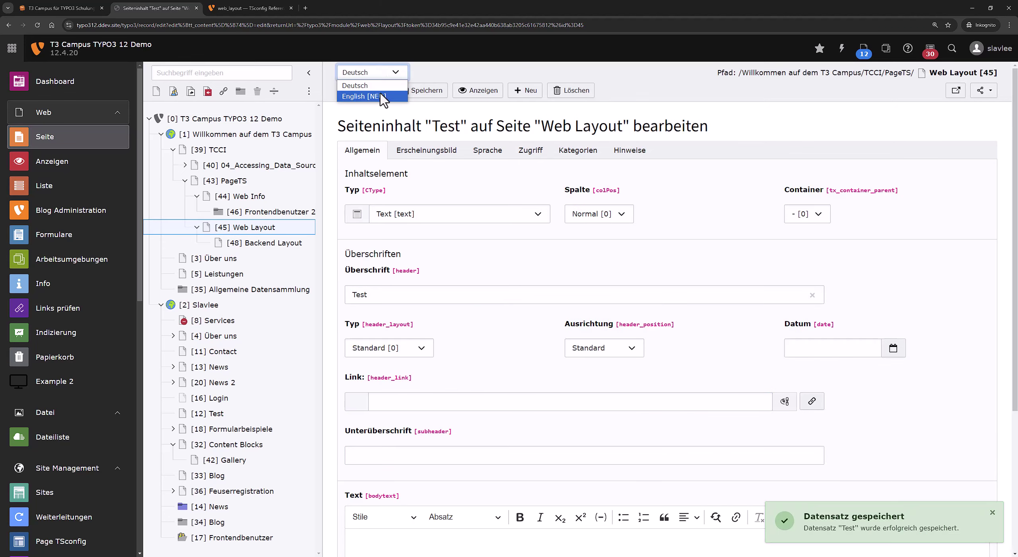
left_click(385, 96)
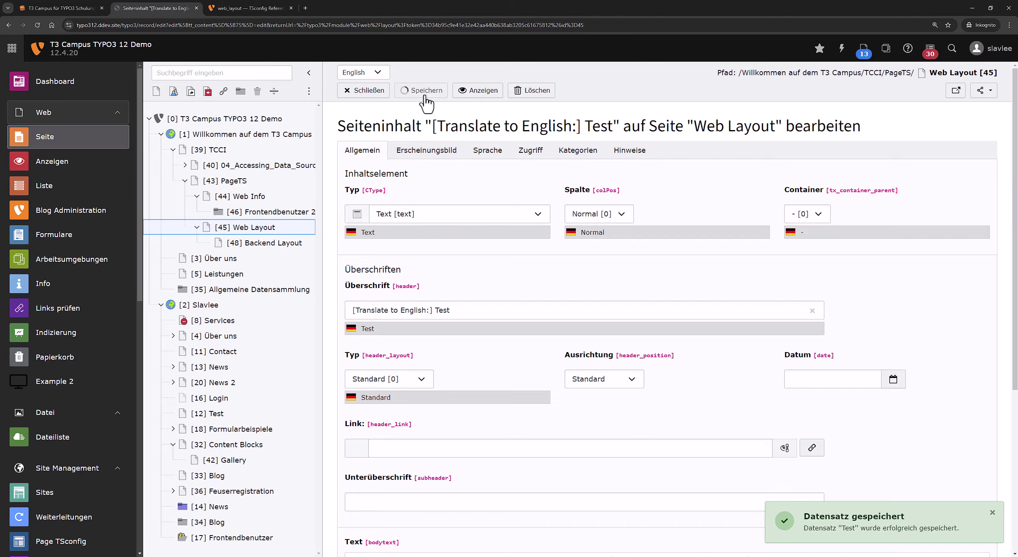
left_click(421, 90)
left_click(363, 90)
Delete the EN Title element, confirming with Datensatz löschen, and review the paired translations.
scroll(564, 298, "down", 12)
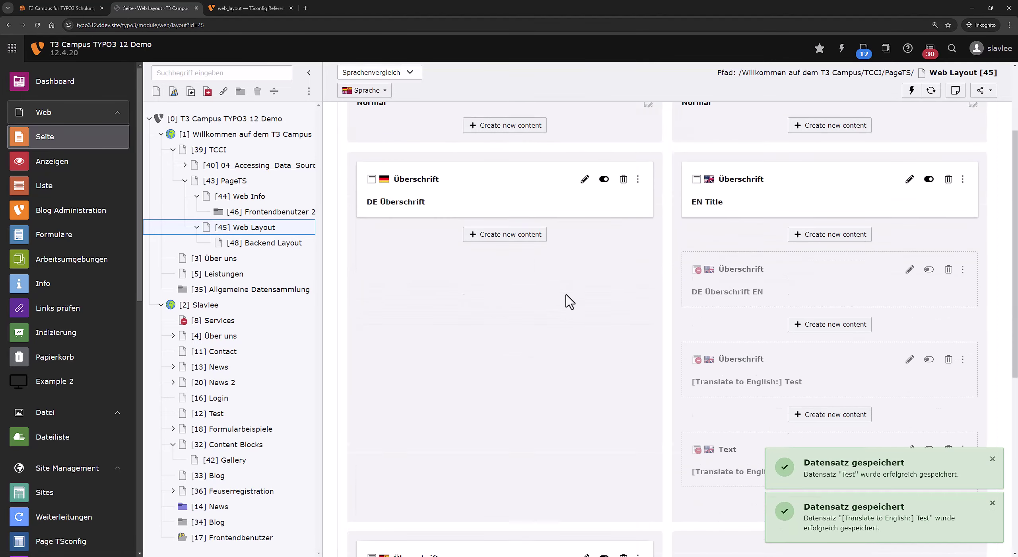
scroll(716, 286, "up", 4)
scroll(757, 296, "up", 4)
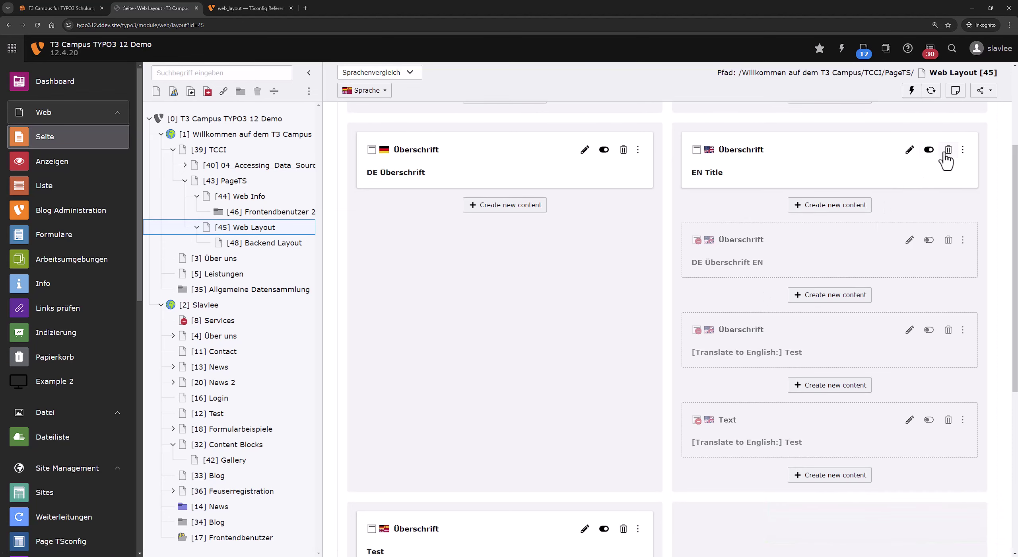
scroll(564, 443, "down", 8)
scroll(738, 295, "up", 10)
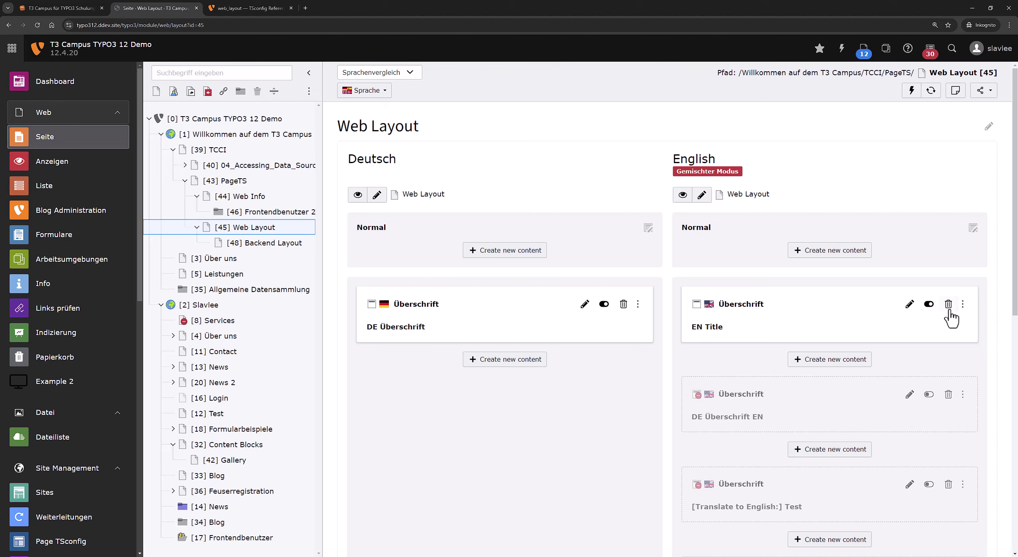
left_click(949, 310)
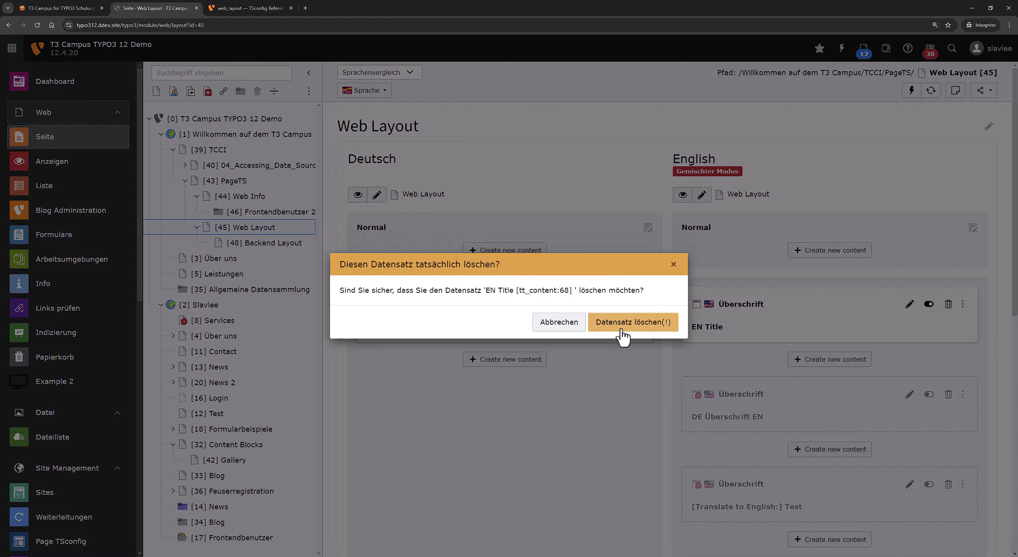
left_click(622, 329)
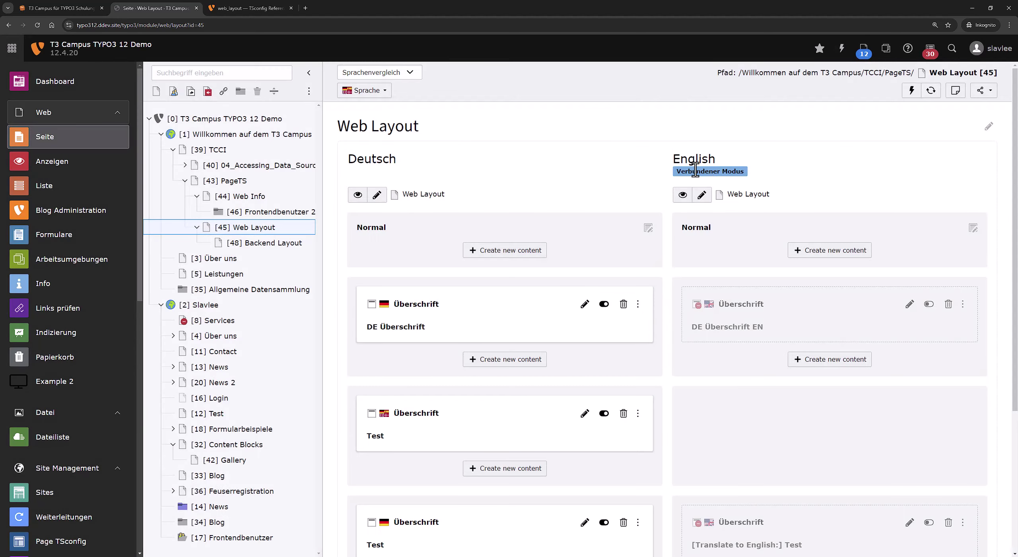
scroll(695, 170, "down", 5)
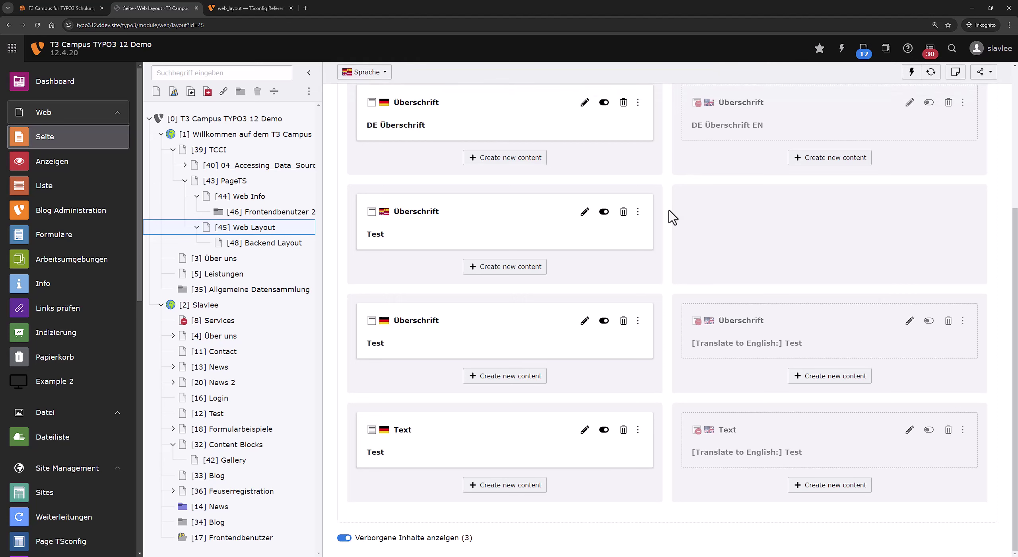
scroll(696, 221, "up", 5)
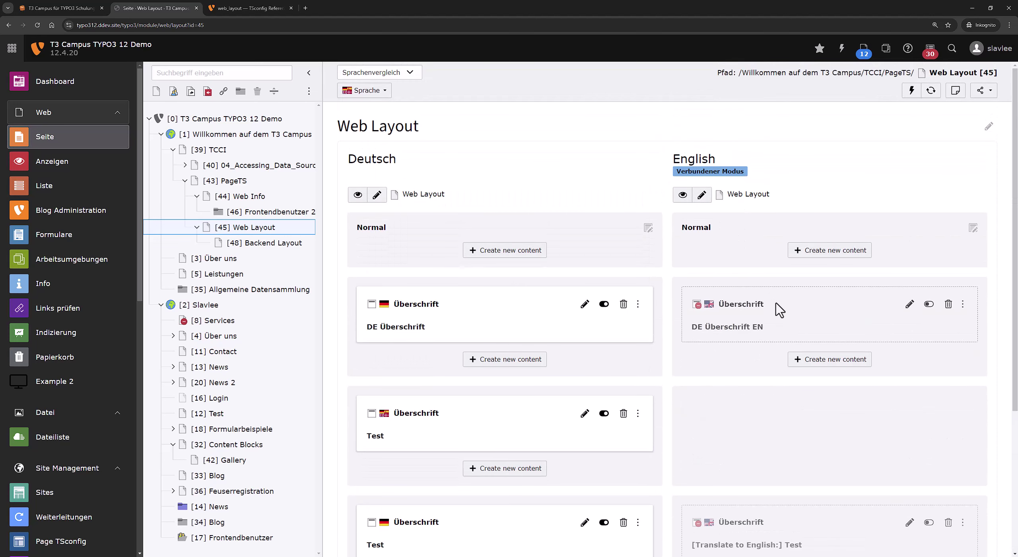
scroll(704, 443, "down", 5)
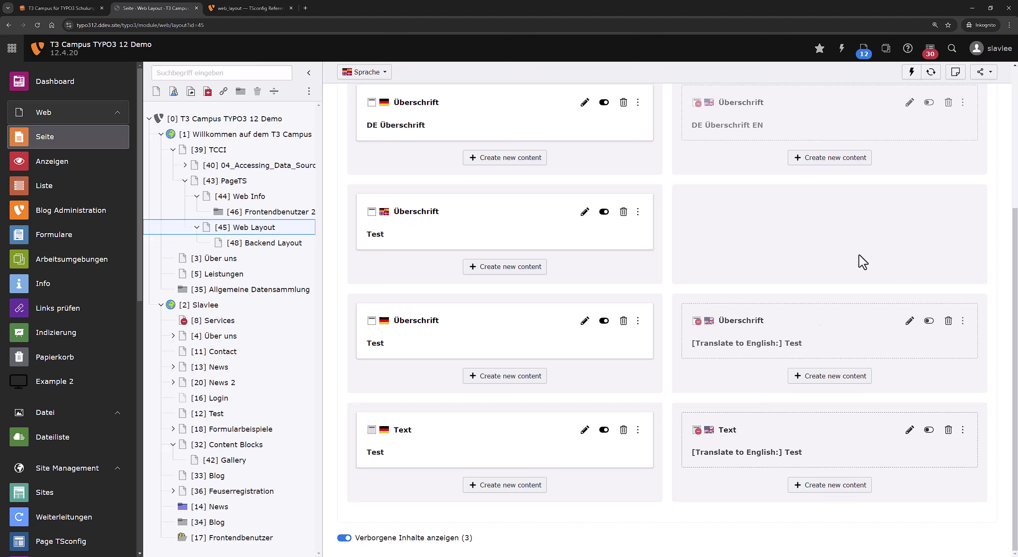
scroll(647, 298, "up", 5)
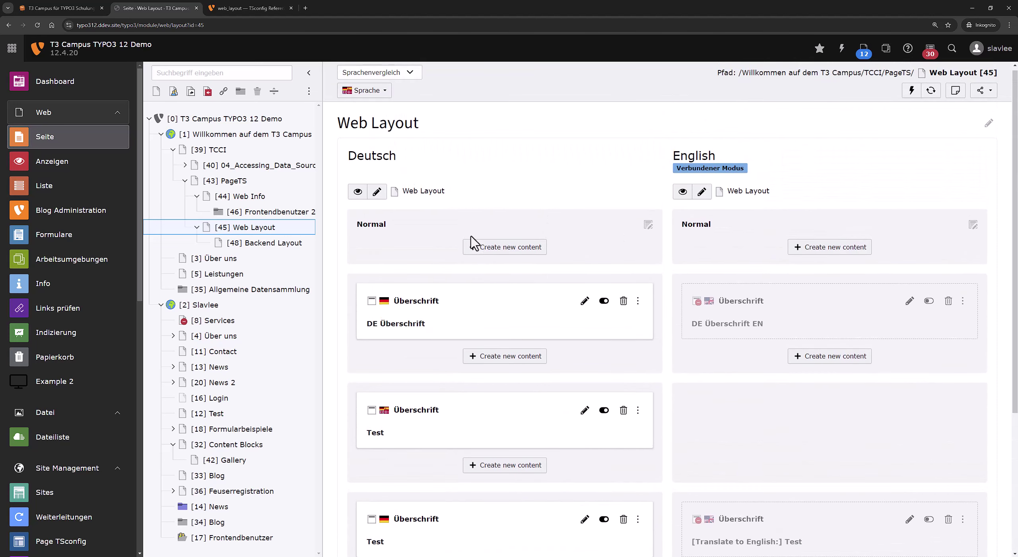
scroll(555, 247, "down", 4)
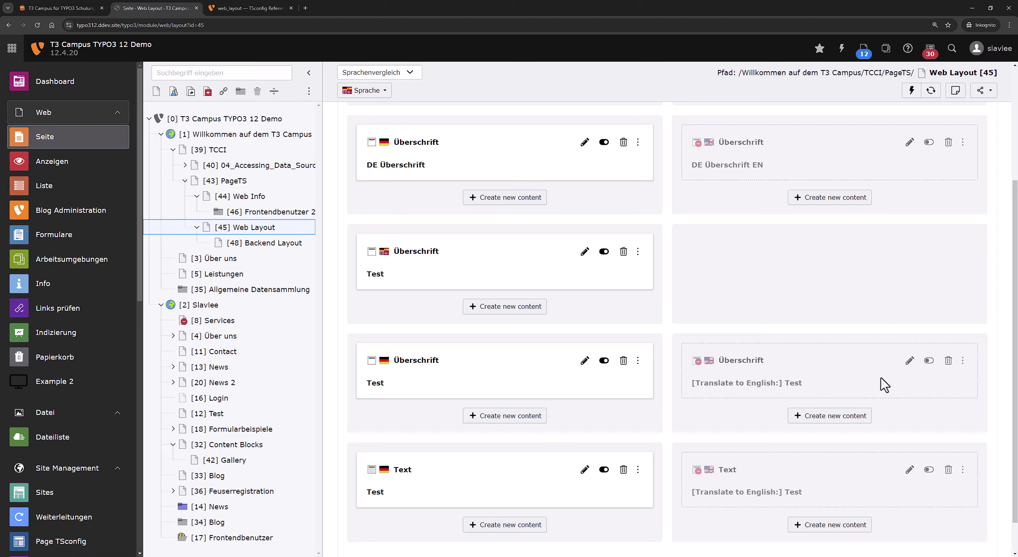
Edit page [45] Web Layout, save its Seiten-TSconfig with defLangBinding = 0, and reopen it.
right_click(270, 227)
right_click(275, 238)
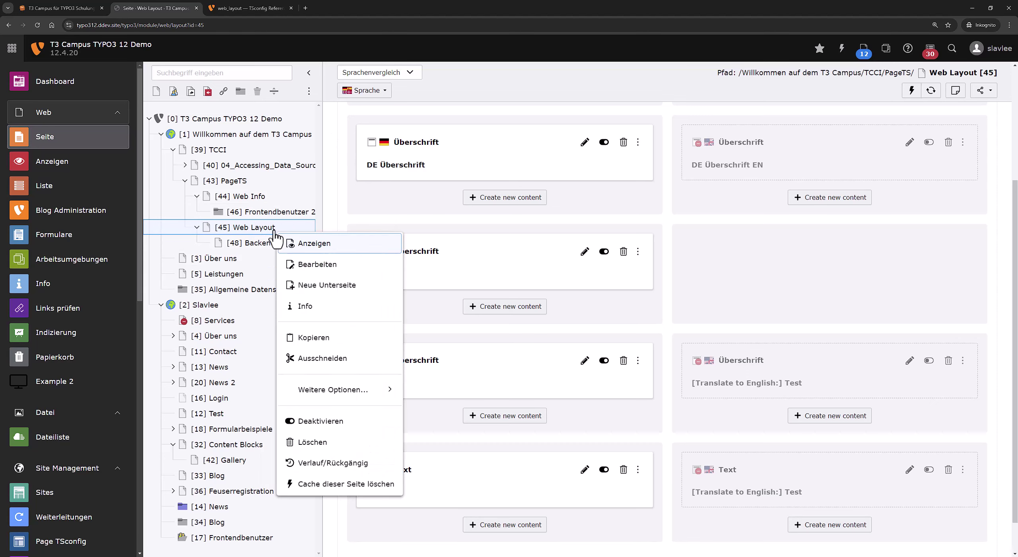
left_click(306, 265)
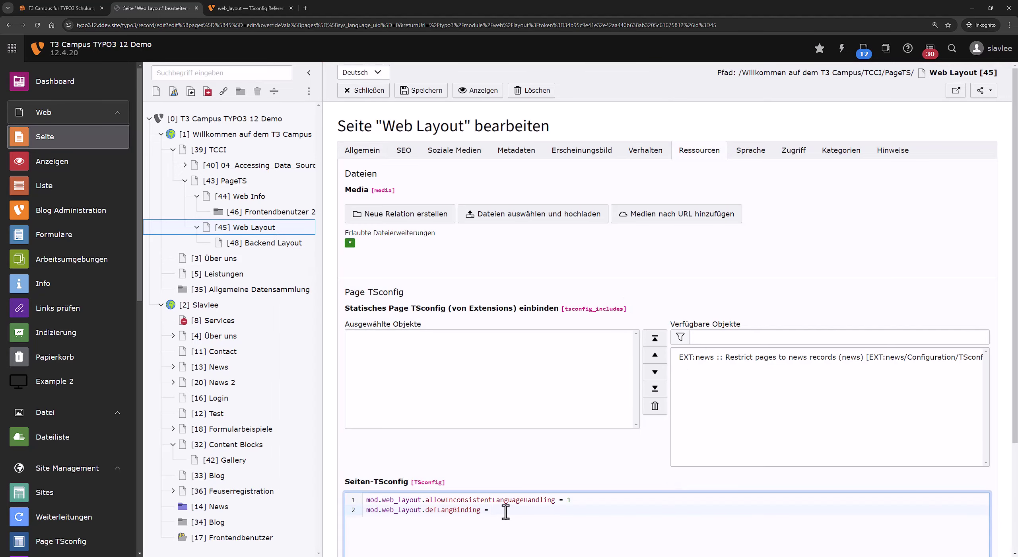
left_click(423, 92)
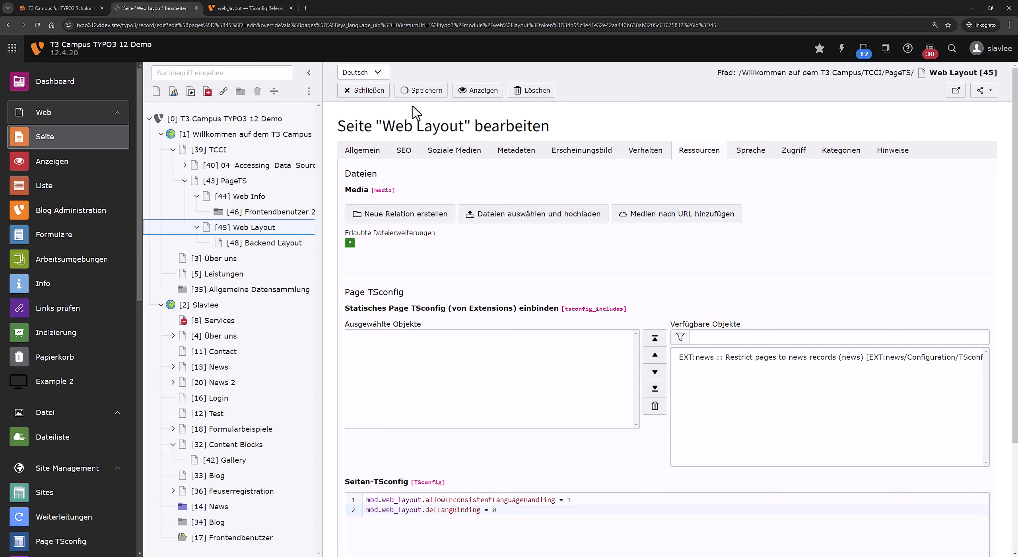
left_click(276, 233)
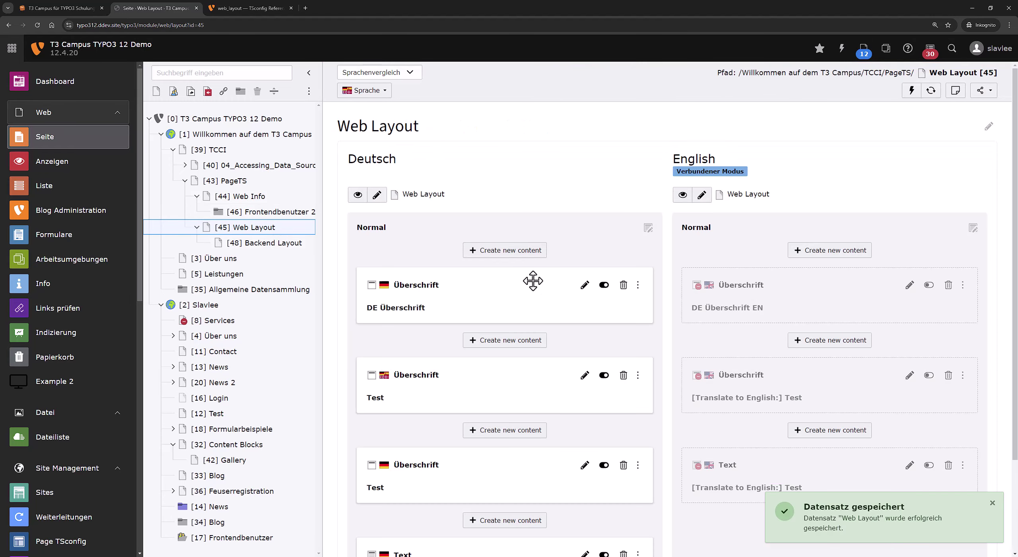
scroll(535, 284, "down", 3)
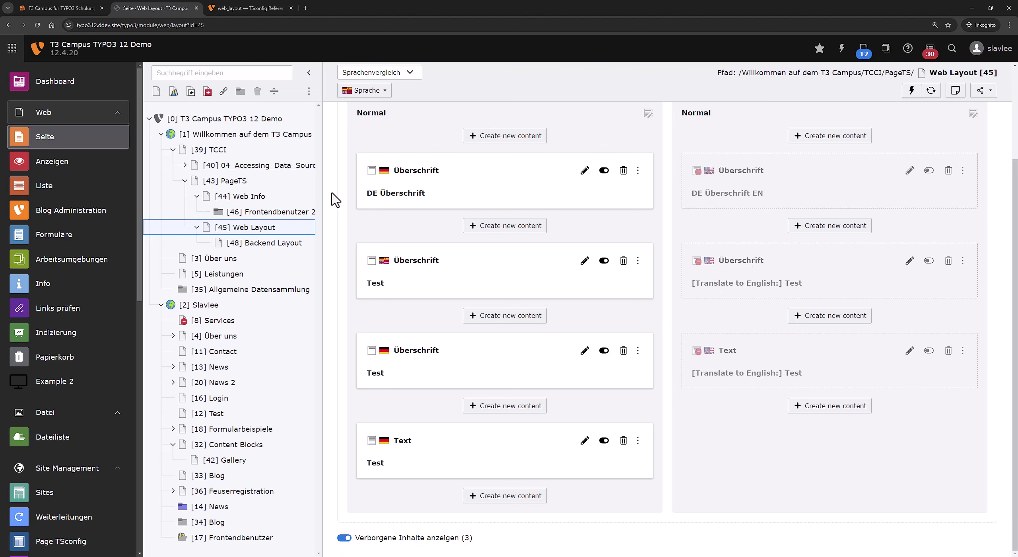
right_click(292, 232)
left_click(340, 264)
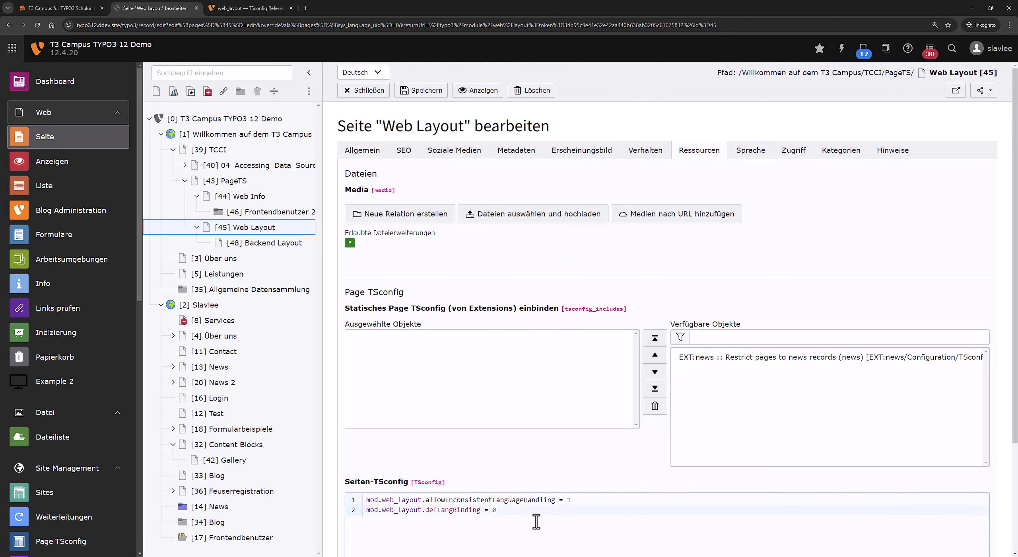
left_click(536, 522)
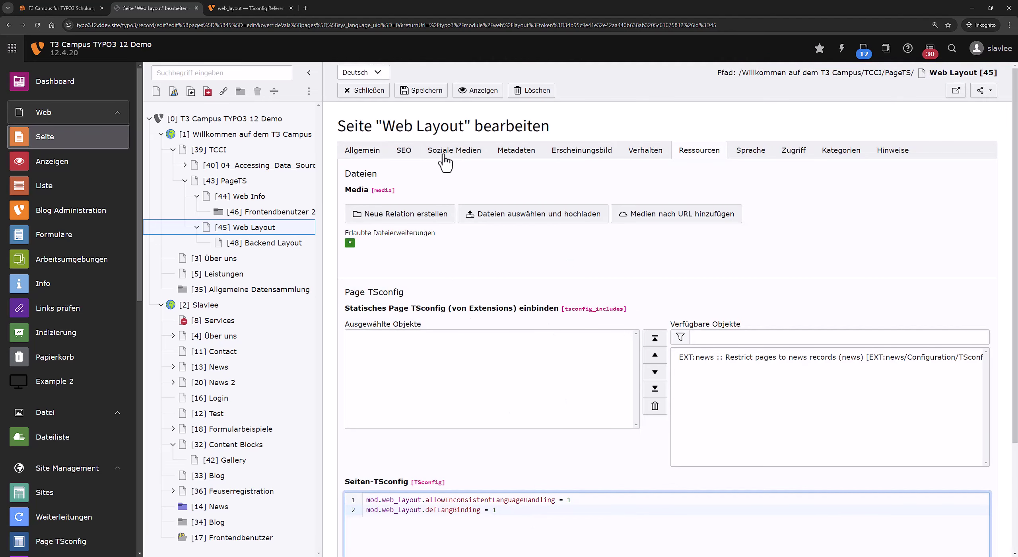
left_click(437, 93)
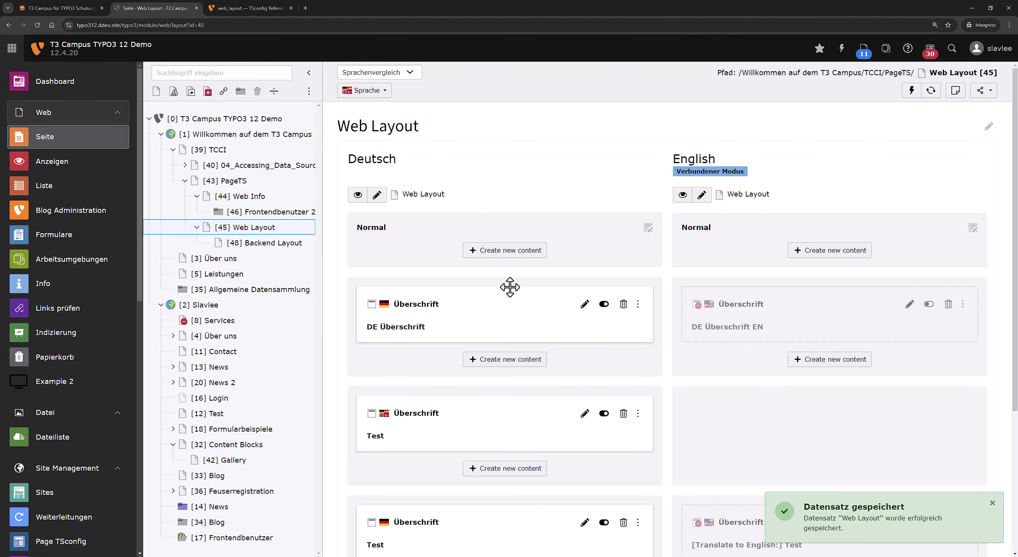
scroll(509, 286, "down", 5)
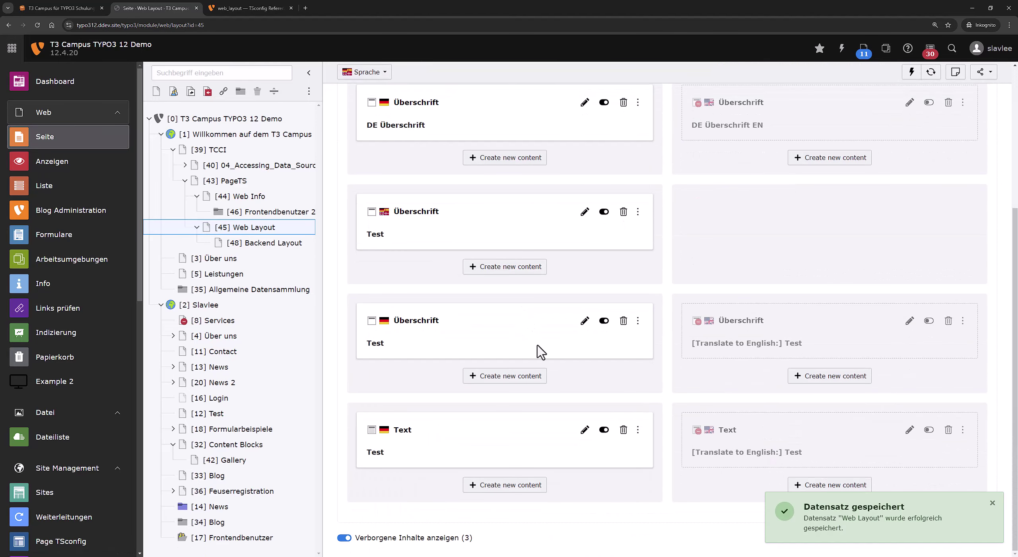
scroll(557, 357, "up", 5)
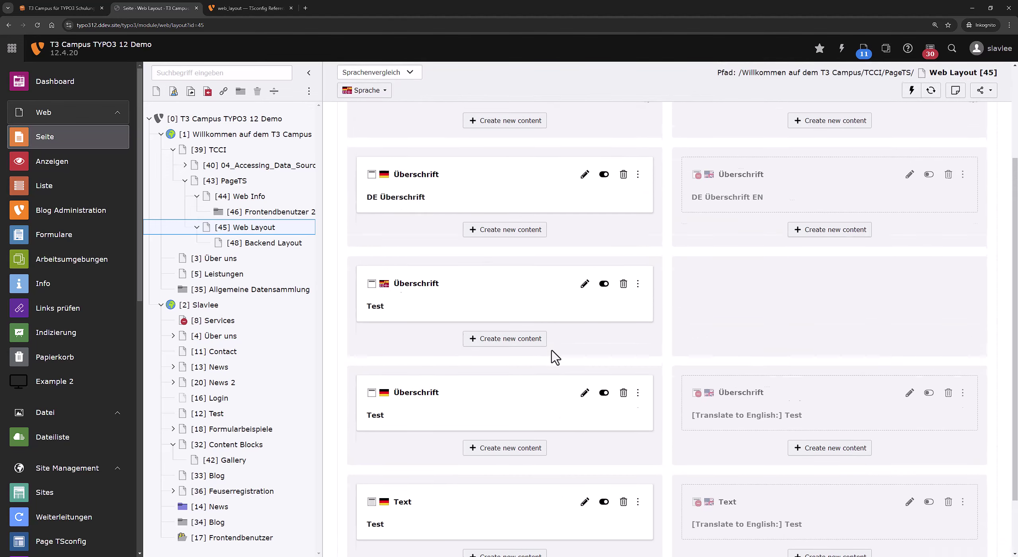
scroll(565, 357, "down", 5)
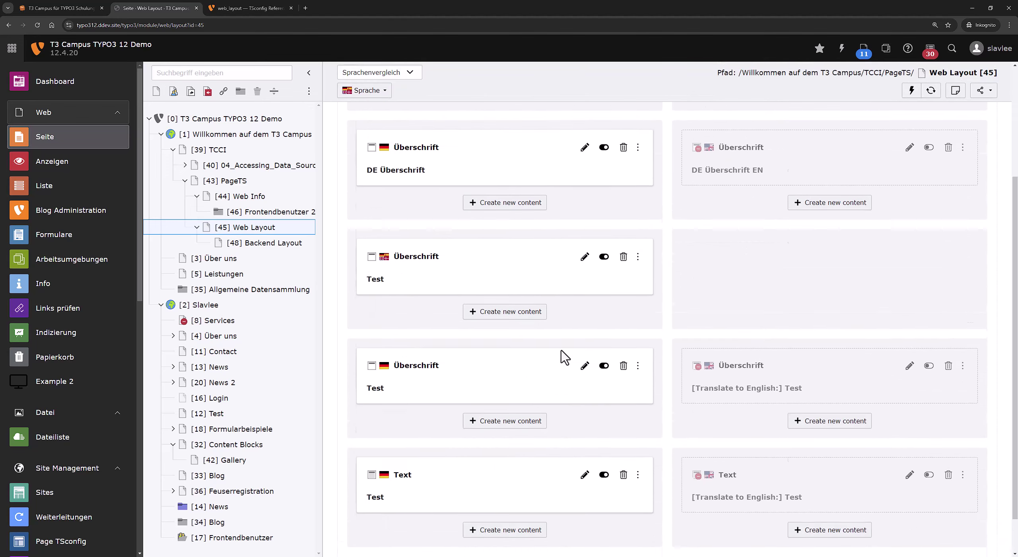
scroll(539, 338, "up", 5)
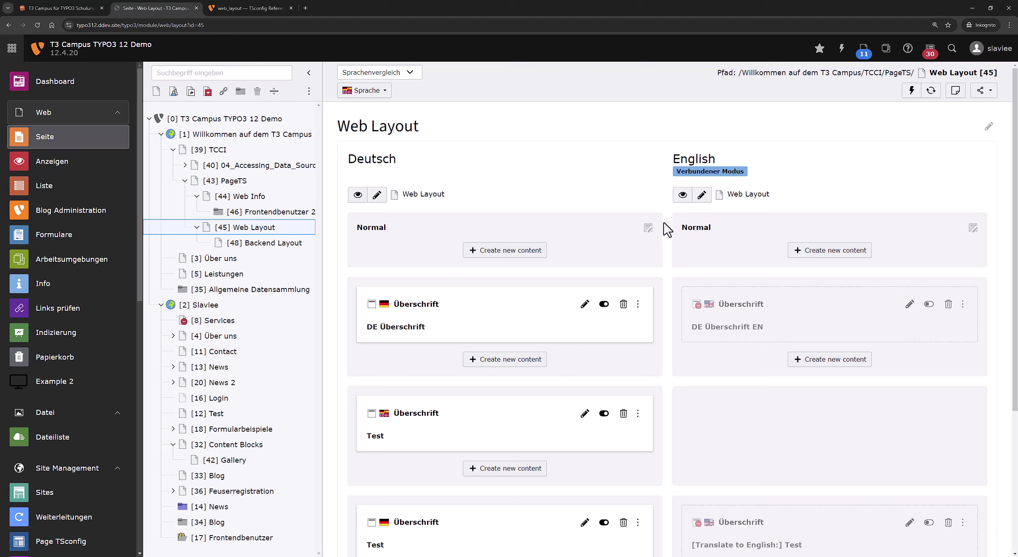
left_click_drag(695, 170, 661, 175)
left_click(666, 179)
scroll(445, 219, "down", 5)
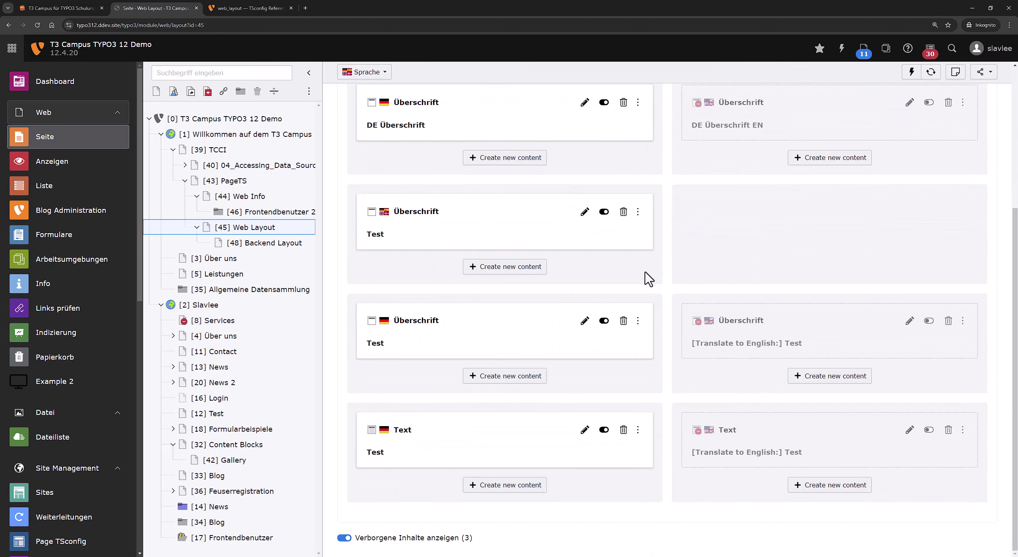
scroll(668, 453, "up", 5)
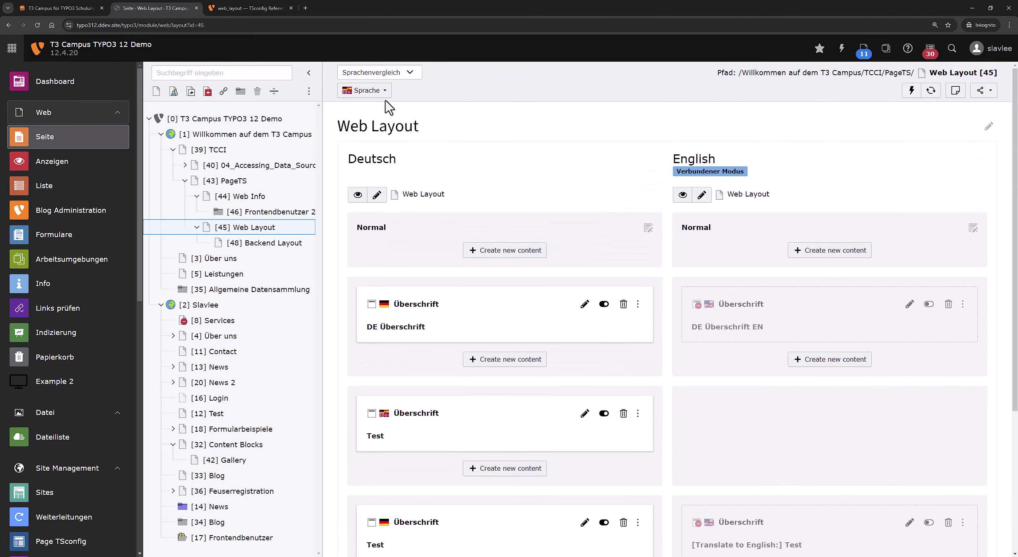
Switch the page module's language view to Deutsch only, showing its four German elements.
left_click(380, 93)
left_click(382, 116)
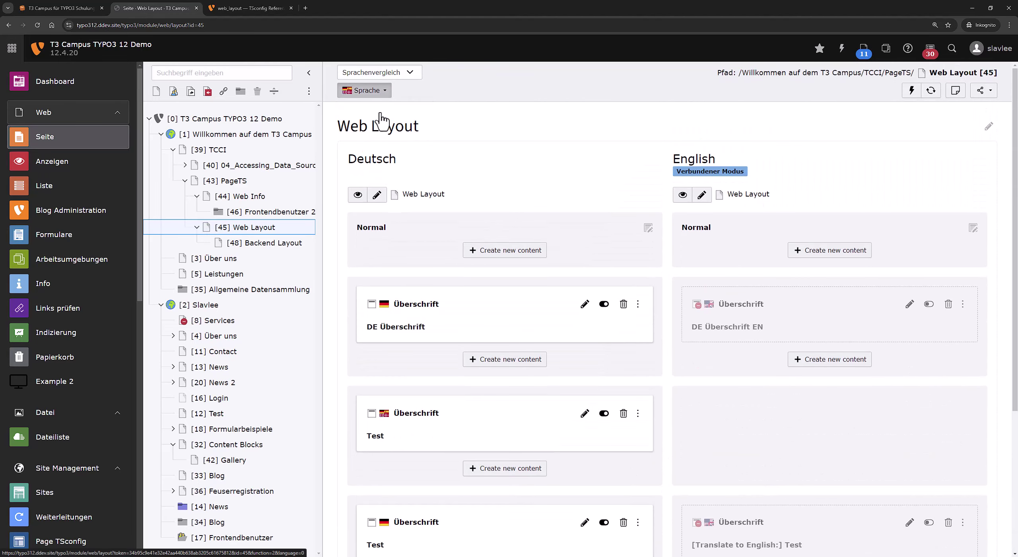
scroll(465, 148, "down", 5)
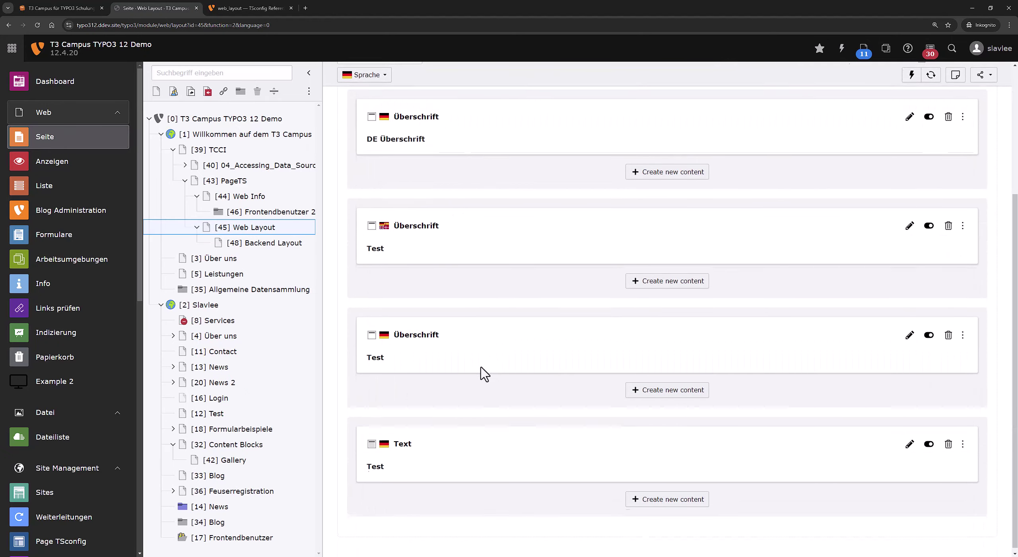
scroll(477, 358, "up", 5)
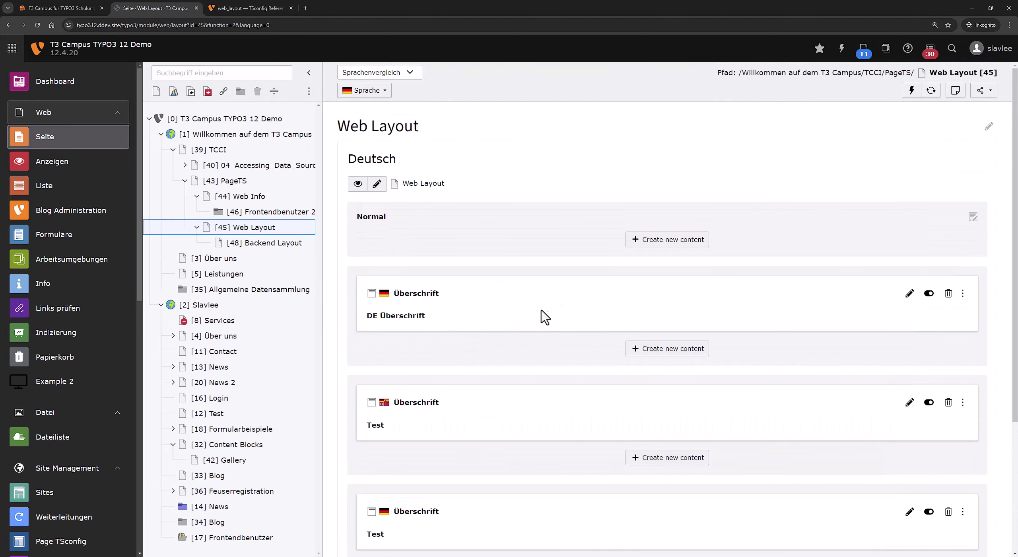
Read and highlight the hideRestrictedCols entry in the TSconfig reference.
left_click(237, 7)
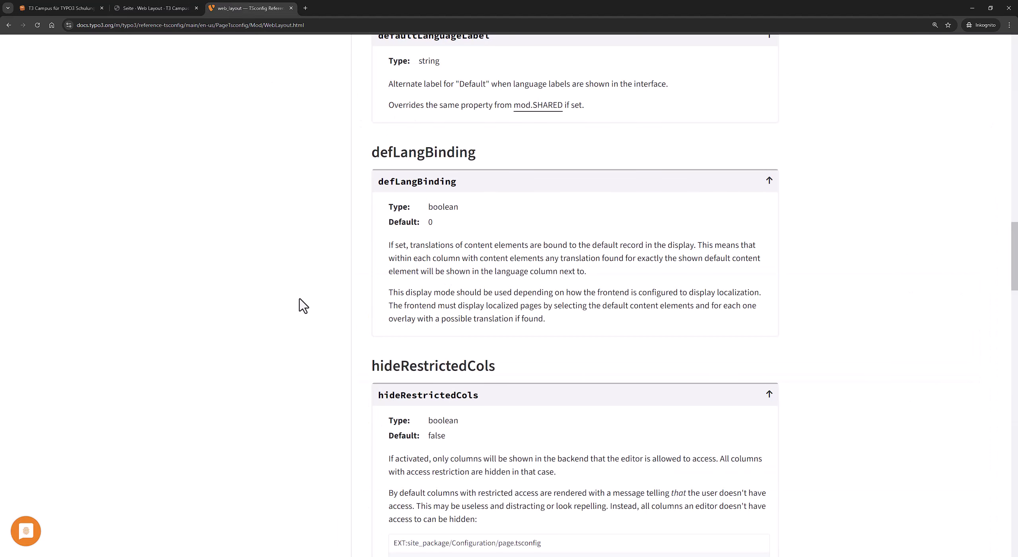
scroll(443, 324, "down", 3)
double_click(458, 252)
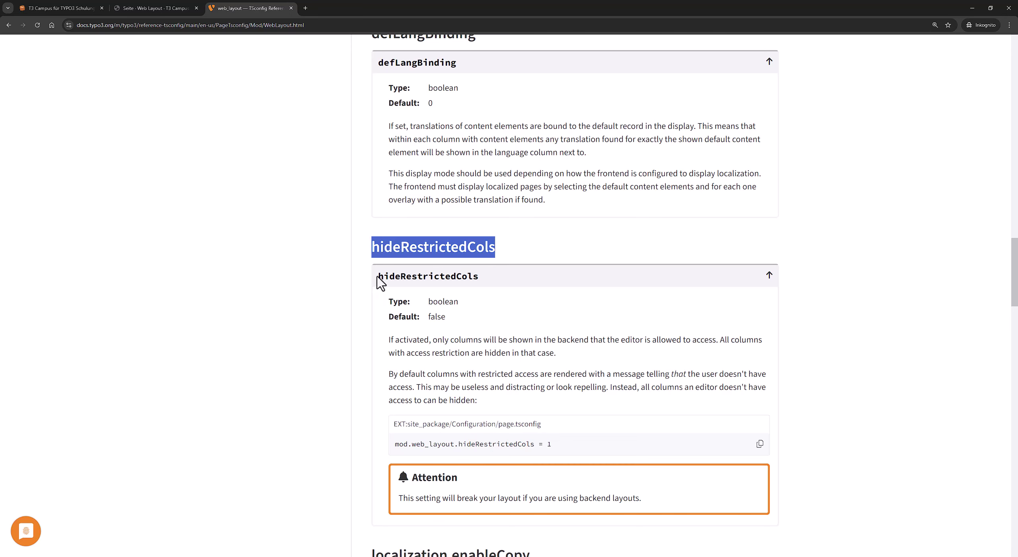
scroll(346, 278, "down", 3)
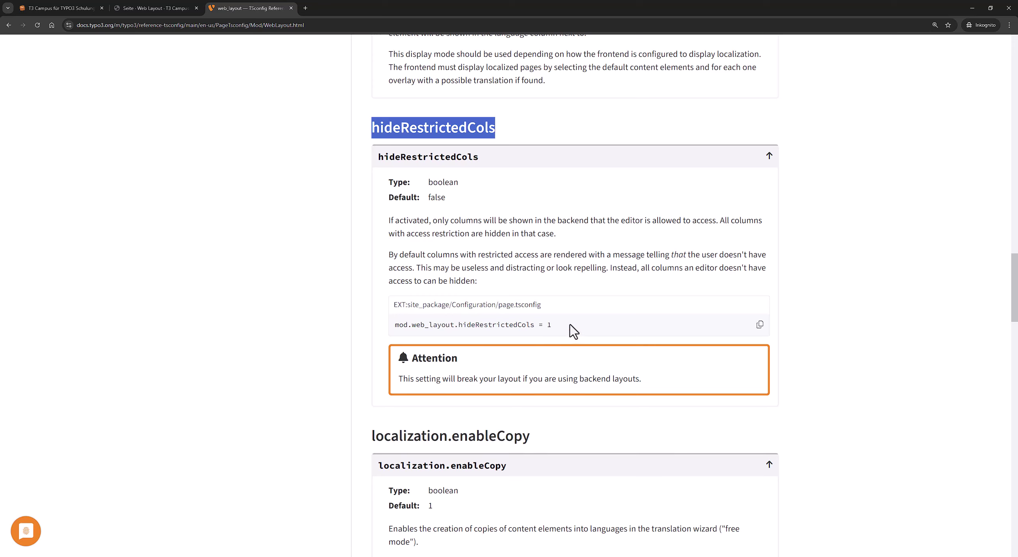
left_click_drag(552, 324, 425, 329)
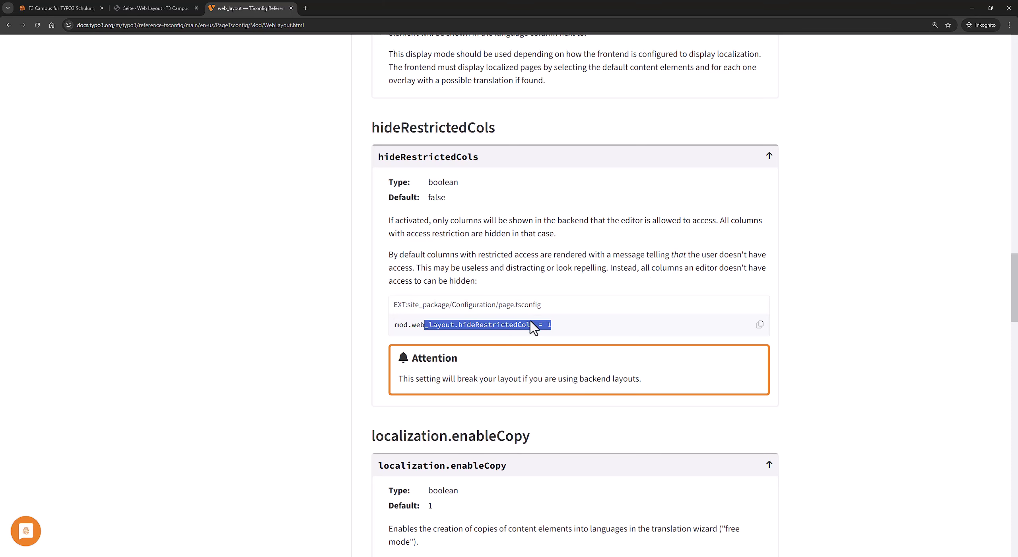
scroll(525, 326, "down", 3)
left_click(187, 8)
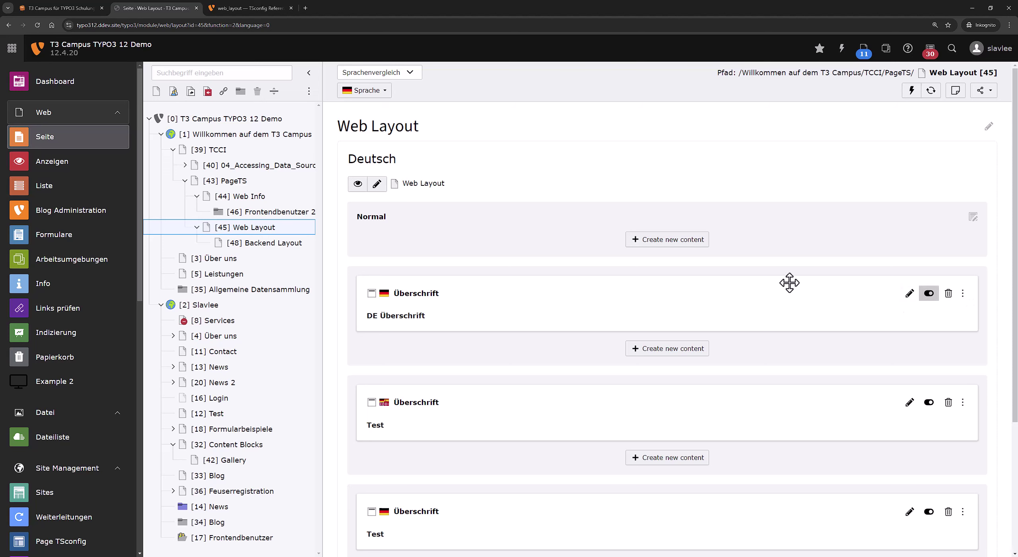
Read the localization.enableCopy entry, highlighting 'free mode', then return to the backend.
left_click(282, 7)
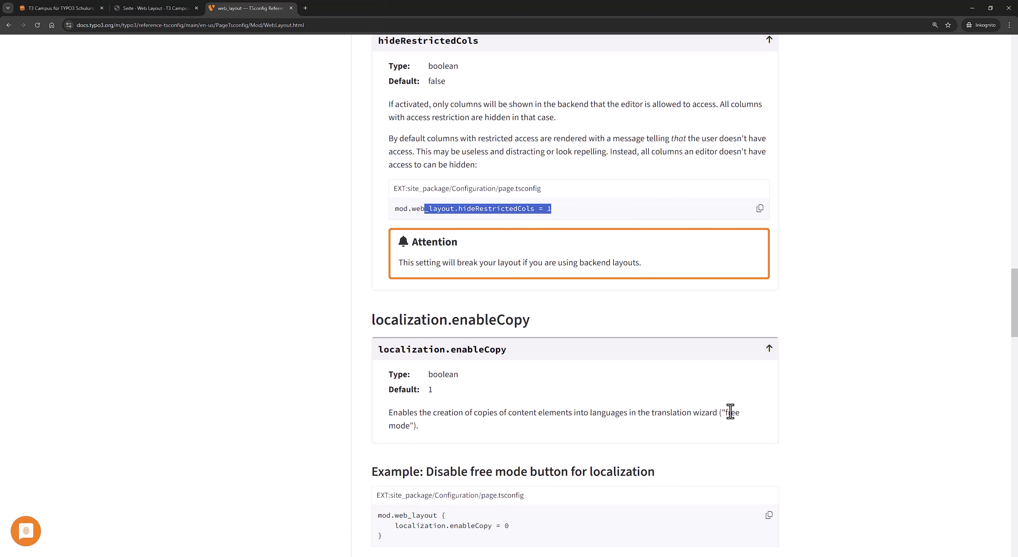
left_click_drag(421, 425, 386, 427)
key("ctrl+shift+Tab")
scroll(485, 168, "down", 3)
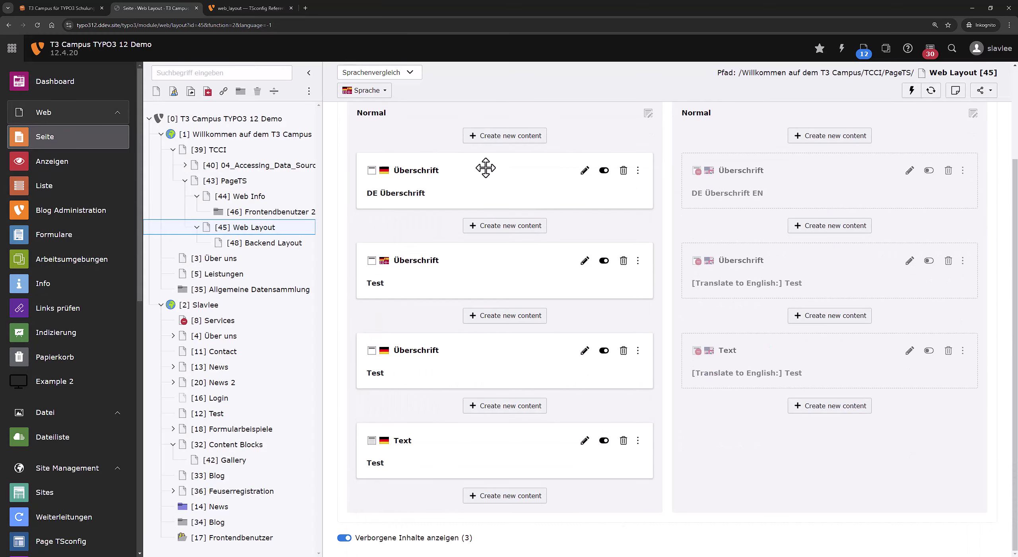
left_click(239, 8)
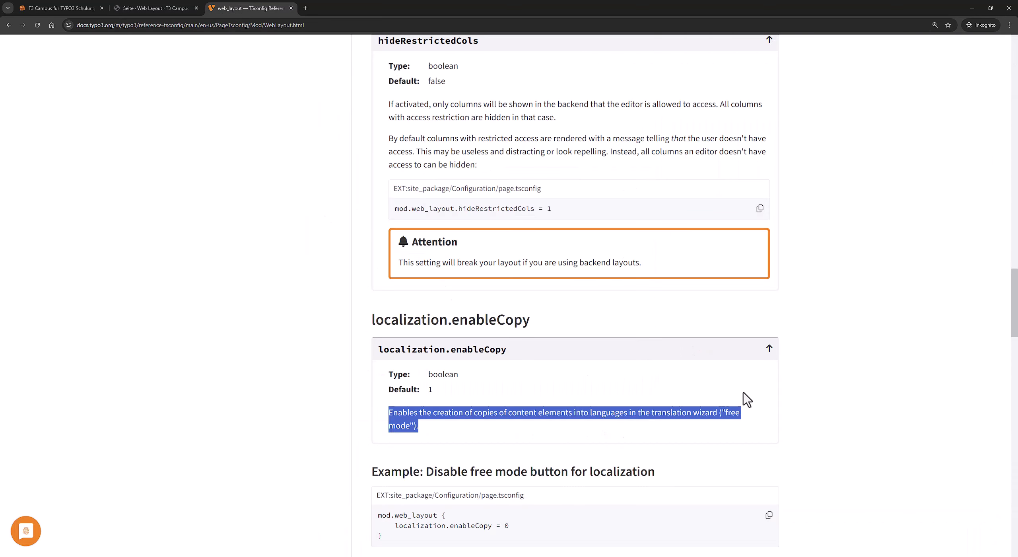
left_click(729, 410)
left_click_drag(727, 411, 418, 426)
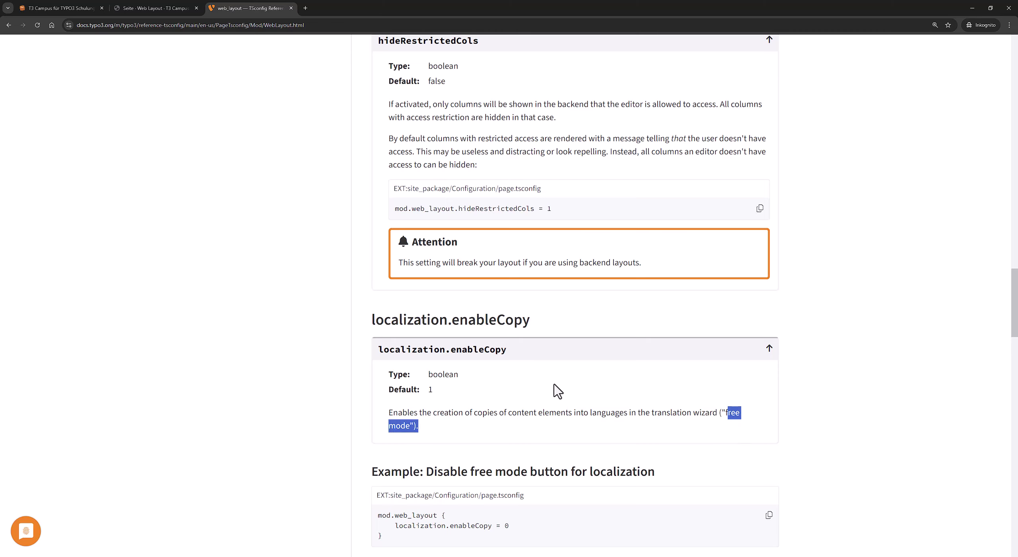
left_click(175, 8)
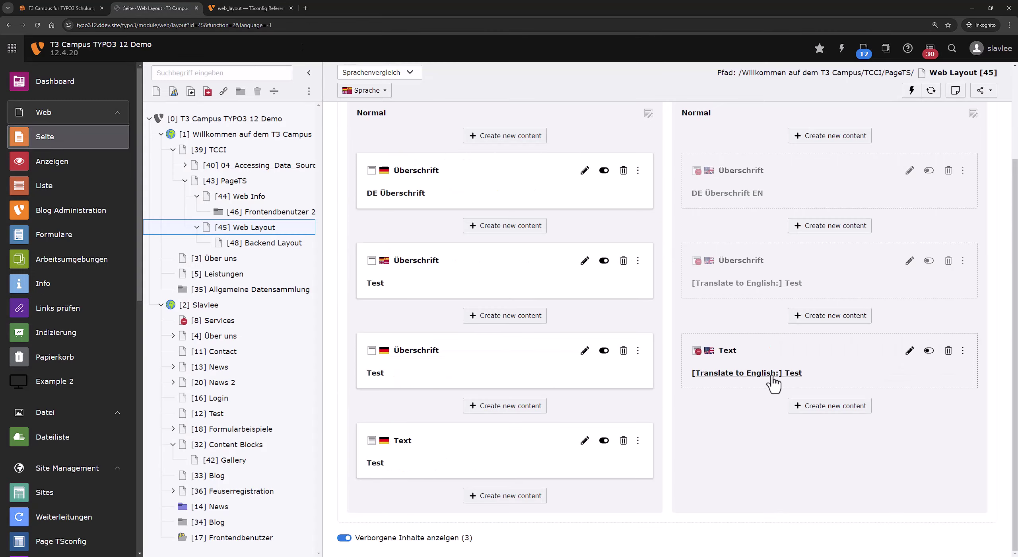
Add and save a header-only element 'EN 2222' in the English column.
left_click(811, 405)
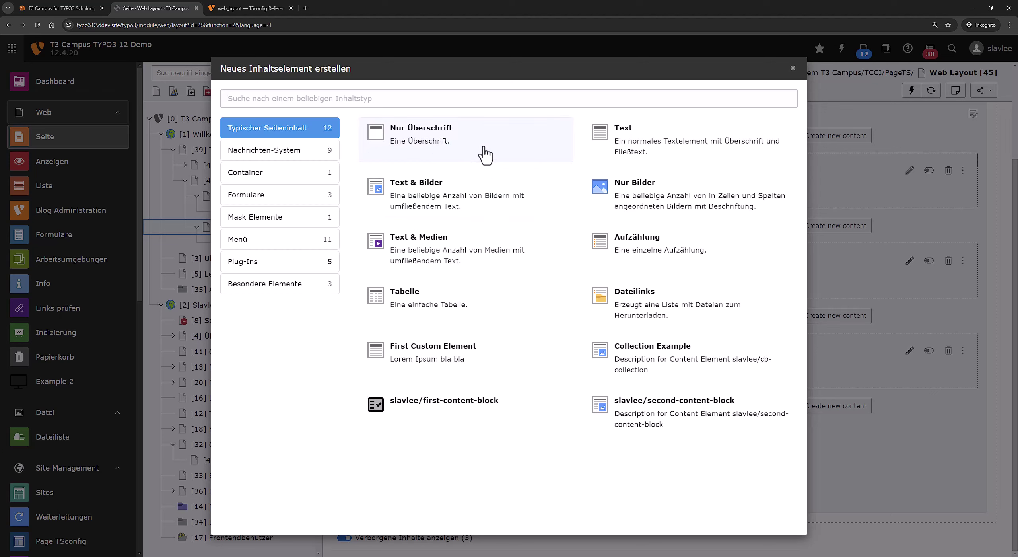
left_click(367, 139)
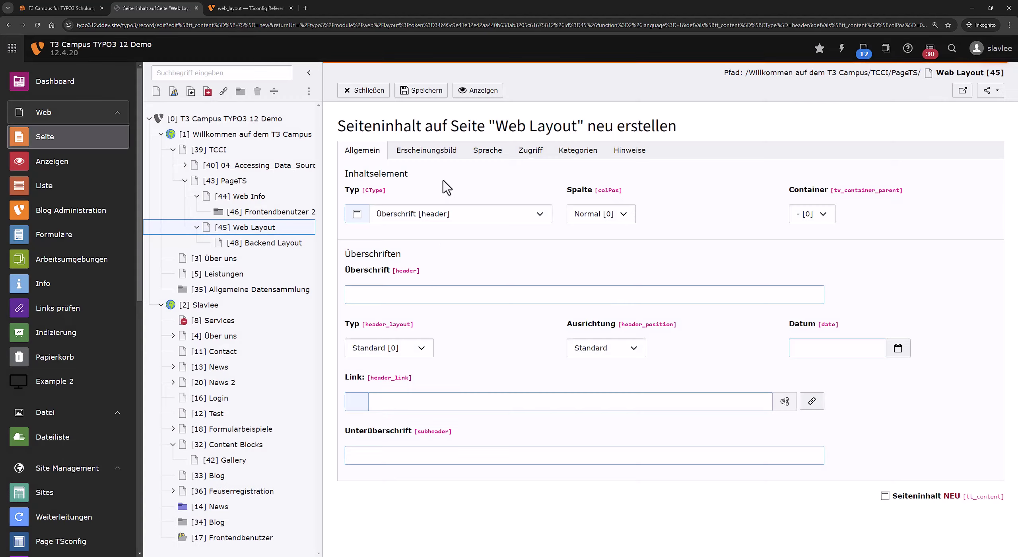
left_click(413, 293)
type("EN 2222")
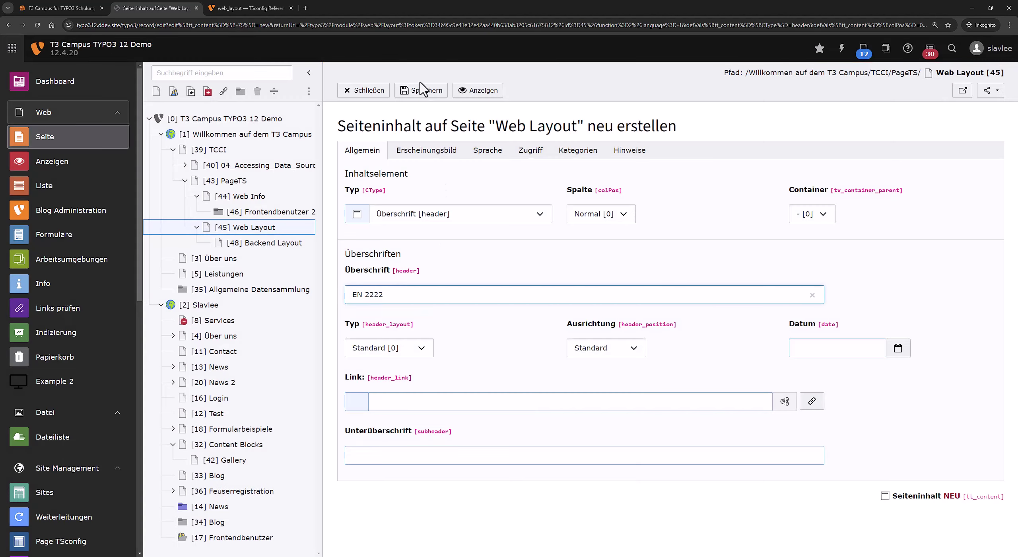
left_click(424, 90)
Cut the EN 2222 header to the clipboard instead of deleting it.
scroll(654, 234, "up", 3)
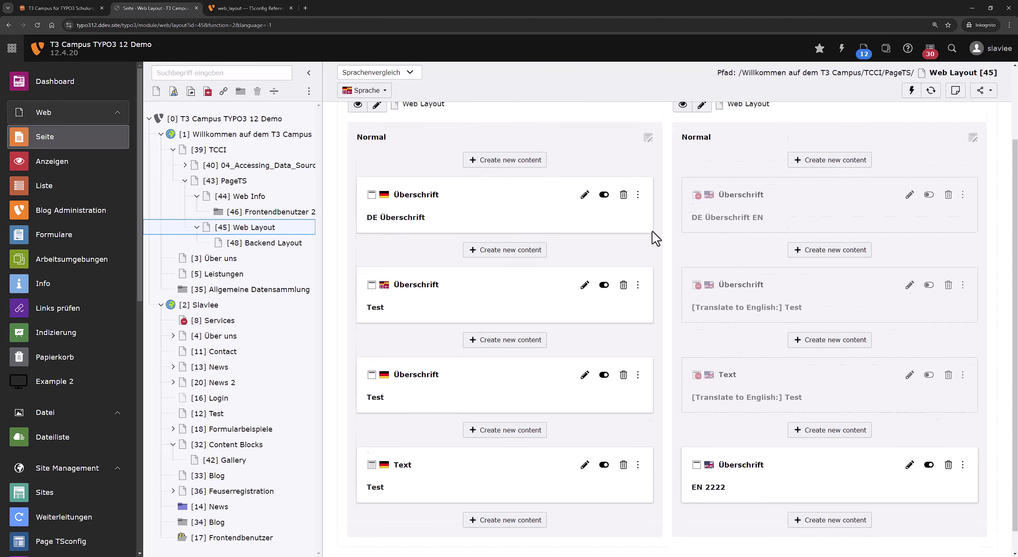
scroll(638, 299, "down", 3)
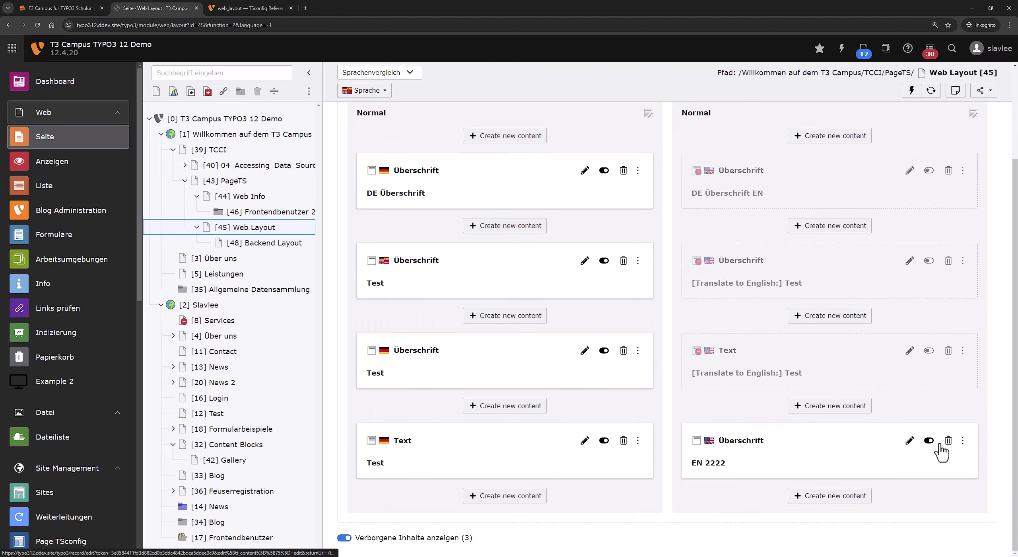
left_click(948, 440)
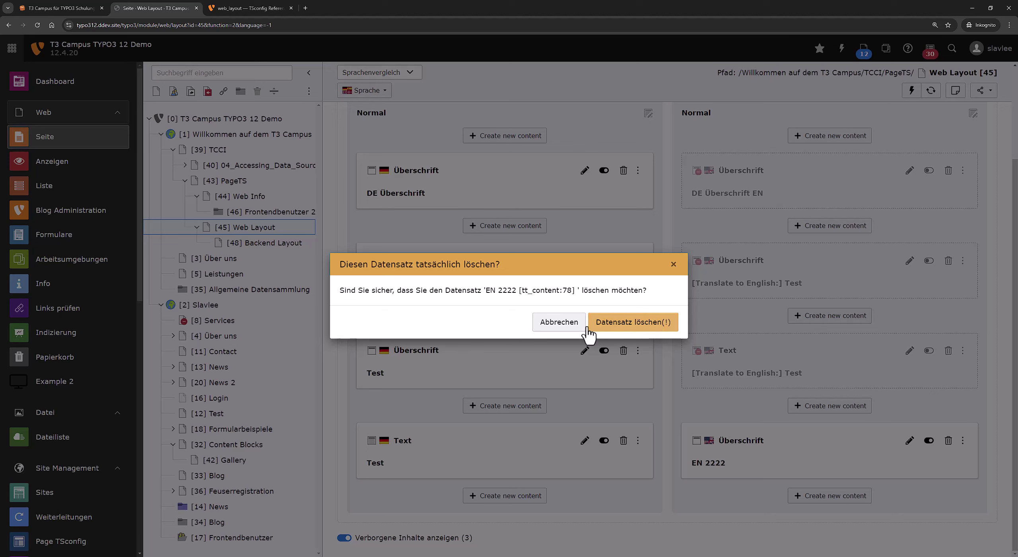
left_click(561, 330)
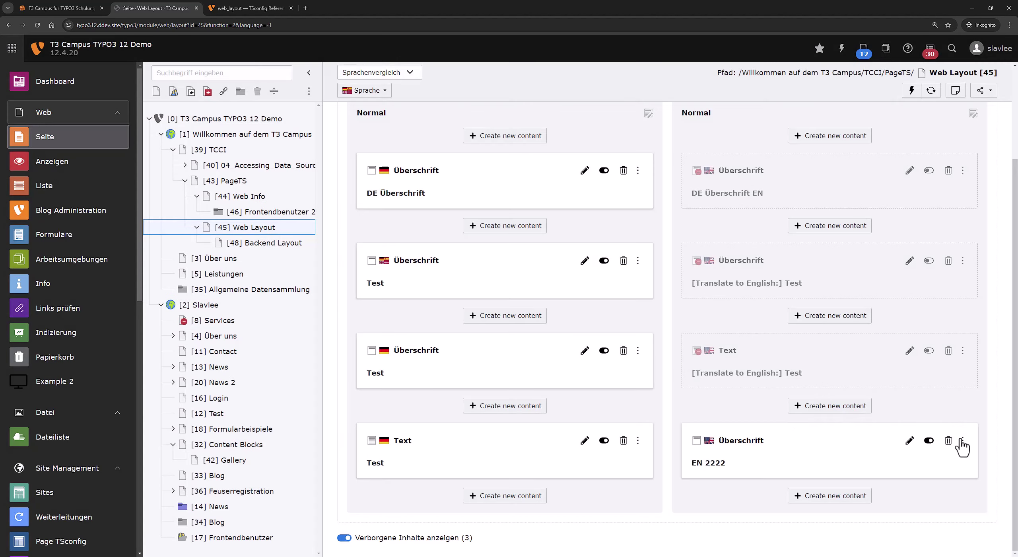
left_click(962, 440)
left_click(958, 433)
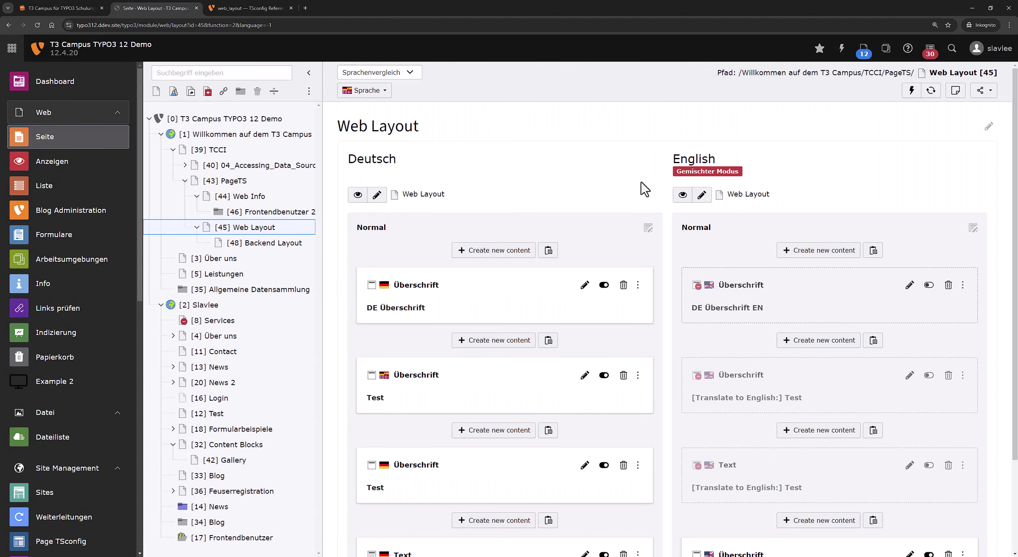
Create and save a new subpage 'Languages' under the Backend Layout page.
left_click(262, 246)
right_click(262, 248)
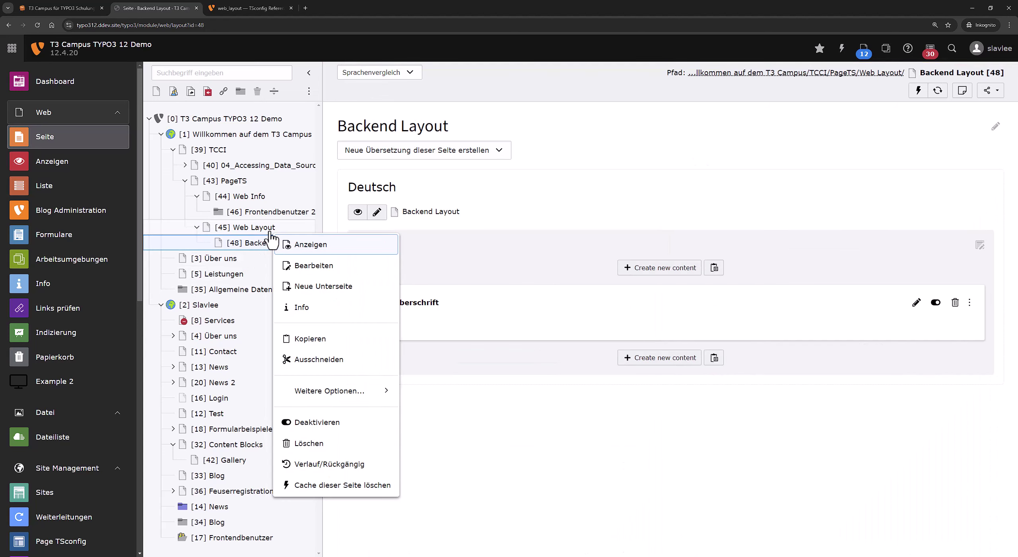
left_click(320, 292)
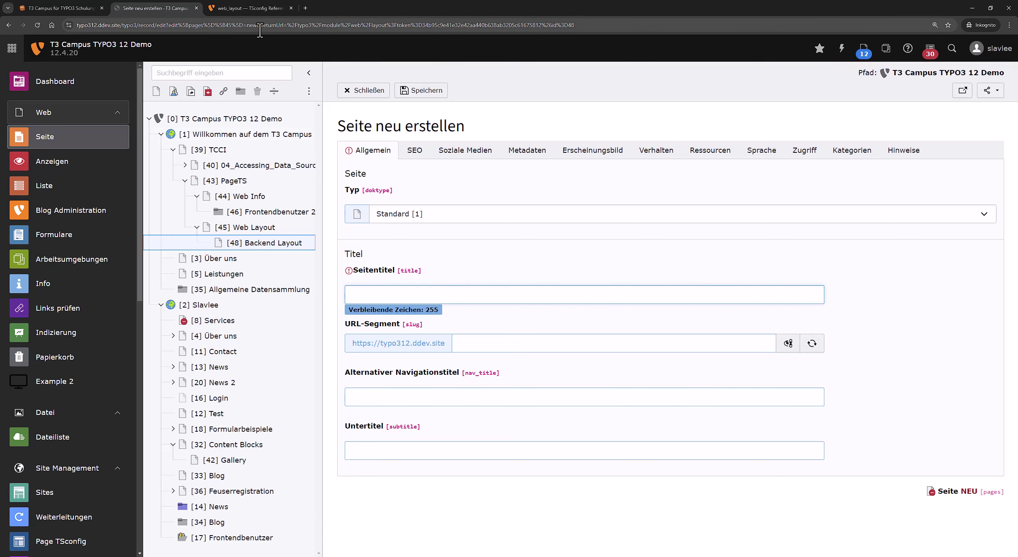
type("Languages")
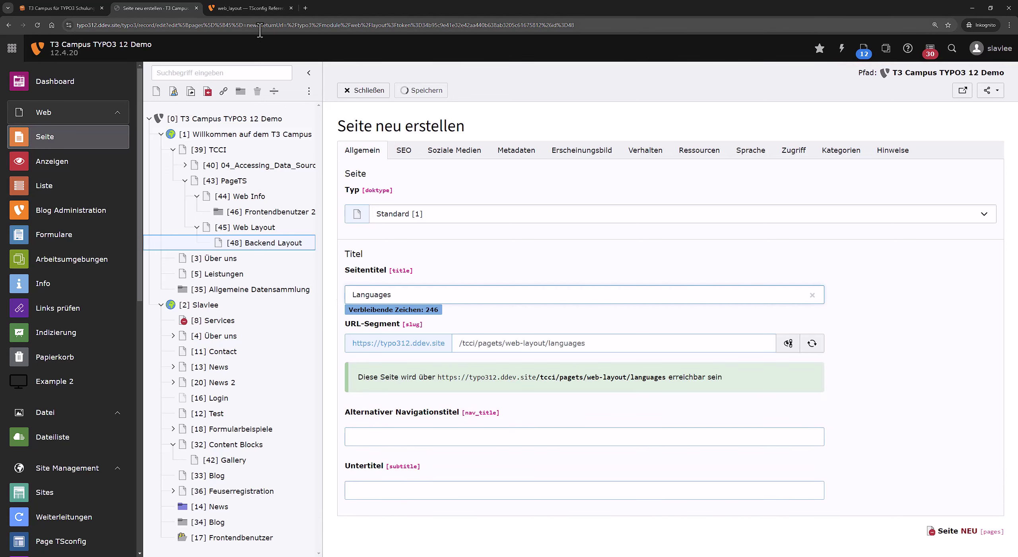
key("ctrl+s")
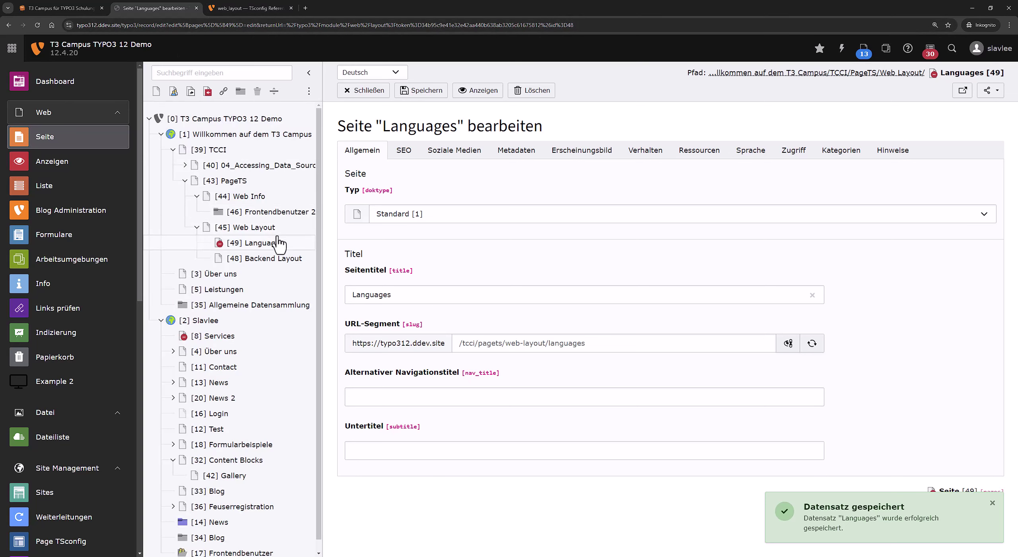
Paste the EN 2222 header into the Languages page content.
left_click(278, 241)
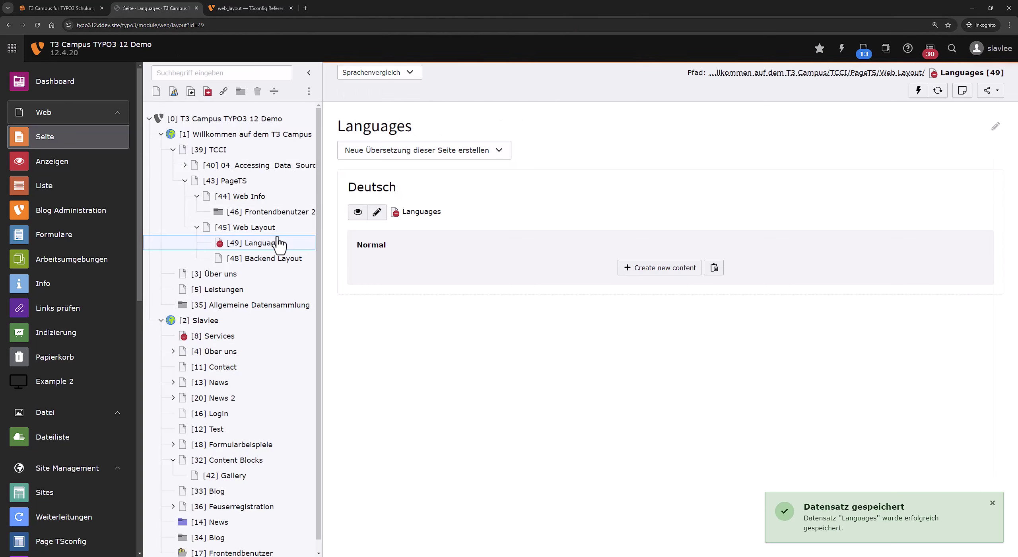
left_click(712, 266)
left_click(675, 323)
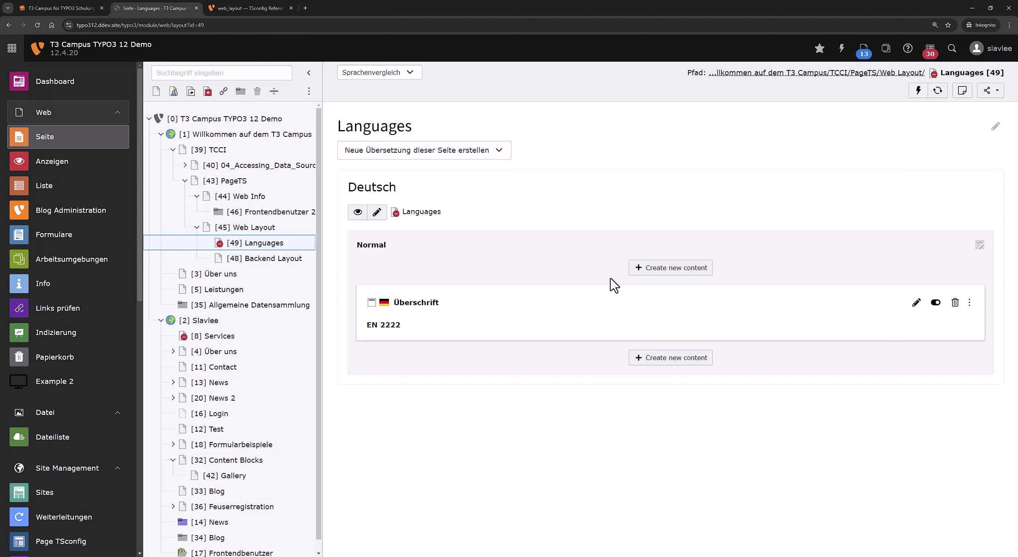
Create and save an English page translation, then show all languages side by side.
left_click(465, 156)
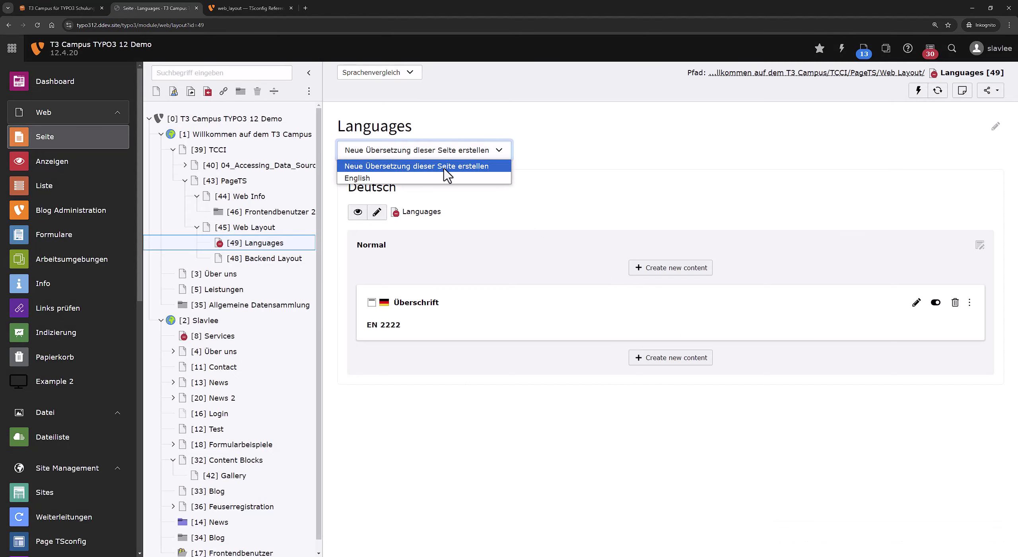
left_click(439, 177)
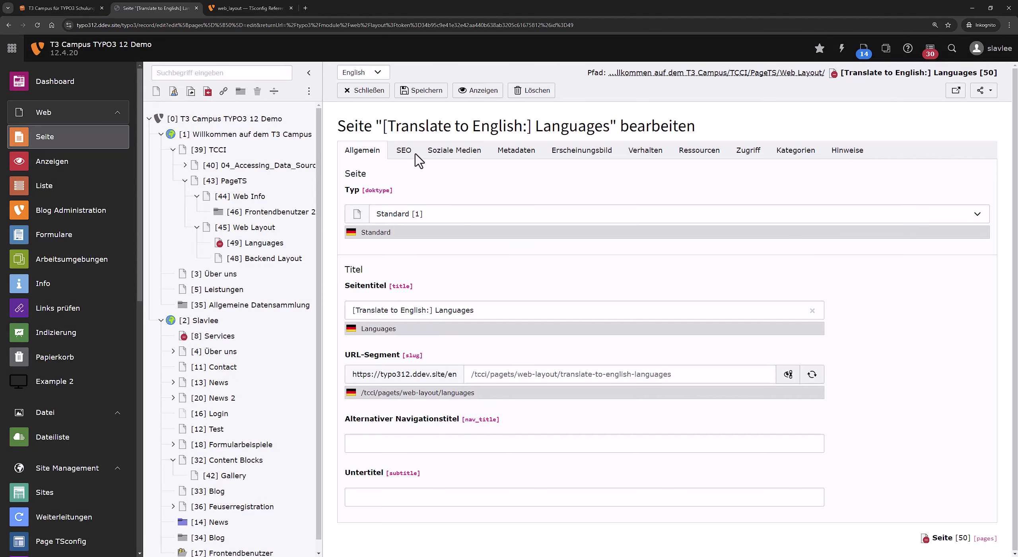
left_click(427, 92)
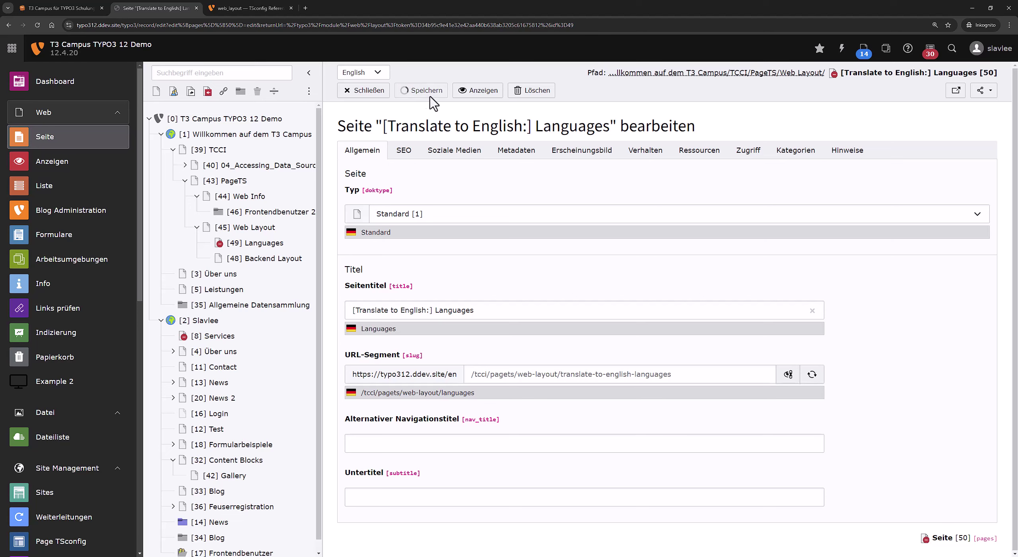
left_click(366, 91)
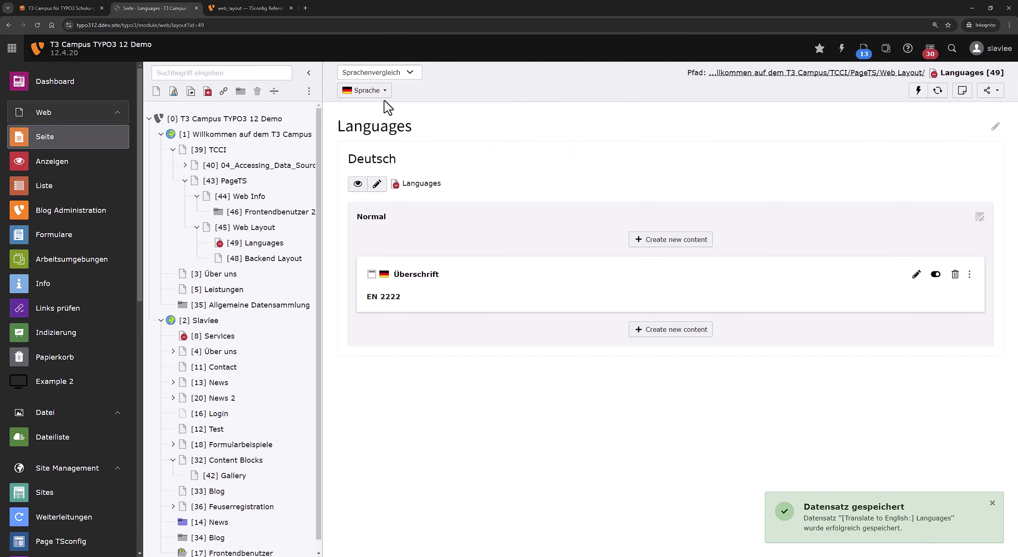
left_click(380, 90)
left_click(382, 151)
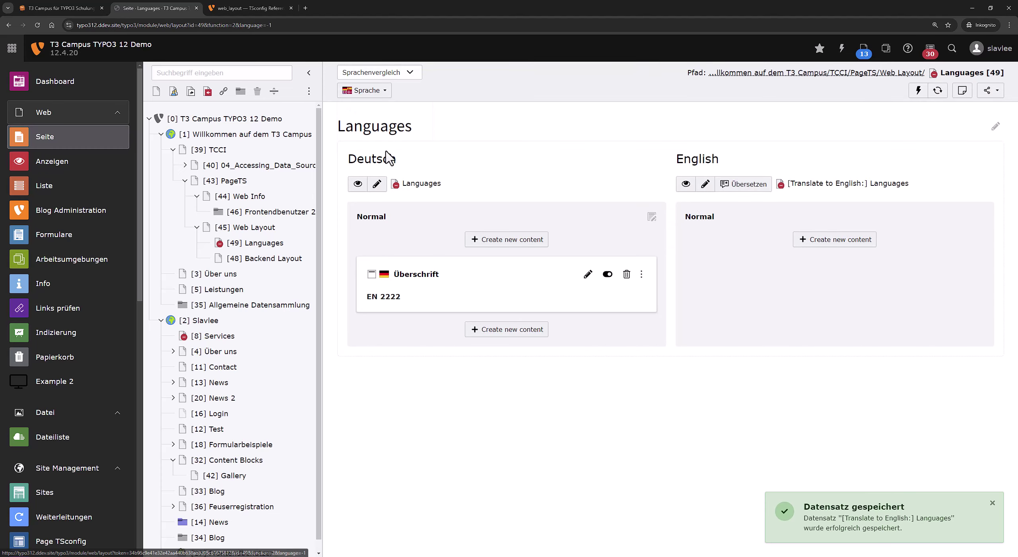
Change the EN 2222 header's language to English [1] and save it.
left_click(587, 274)
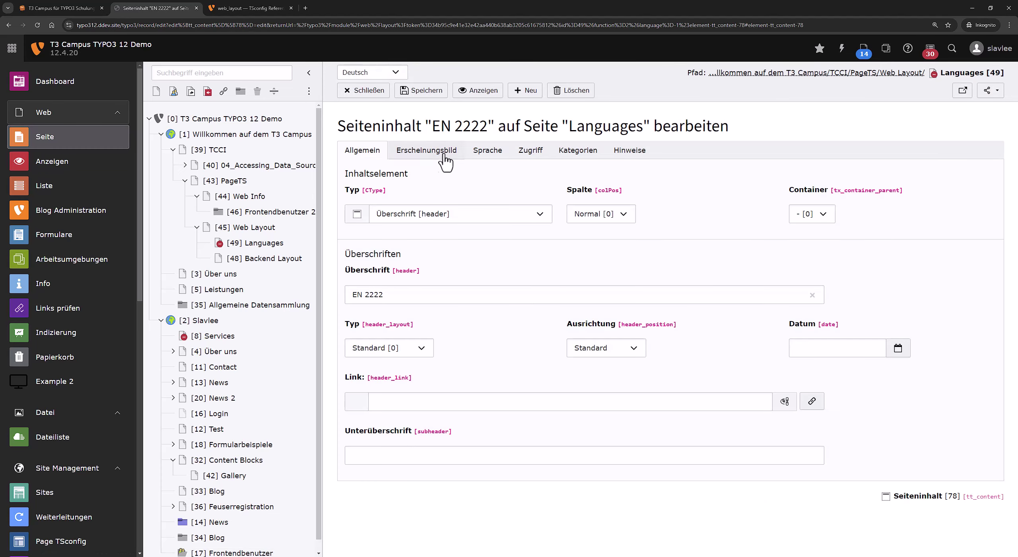
left_click(483, 152)
left_click(441, 199)
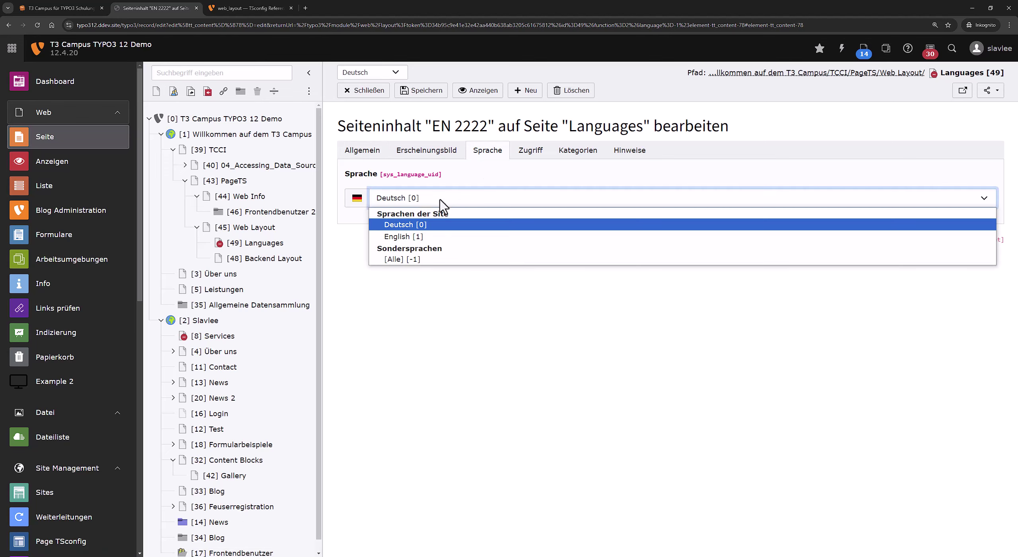
left_click(422, 238)
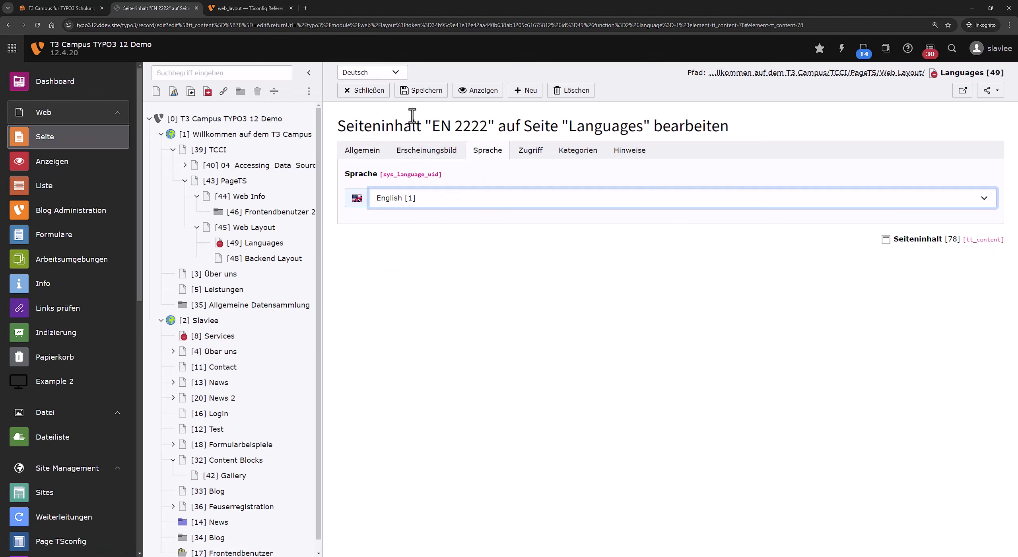
left_click(422, 93)
left_click(364, 91)
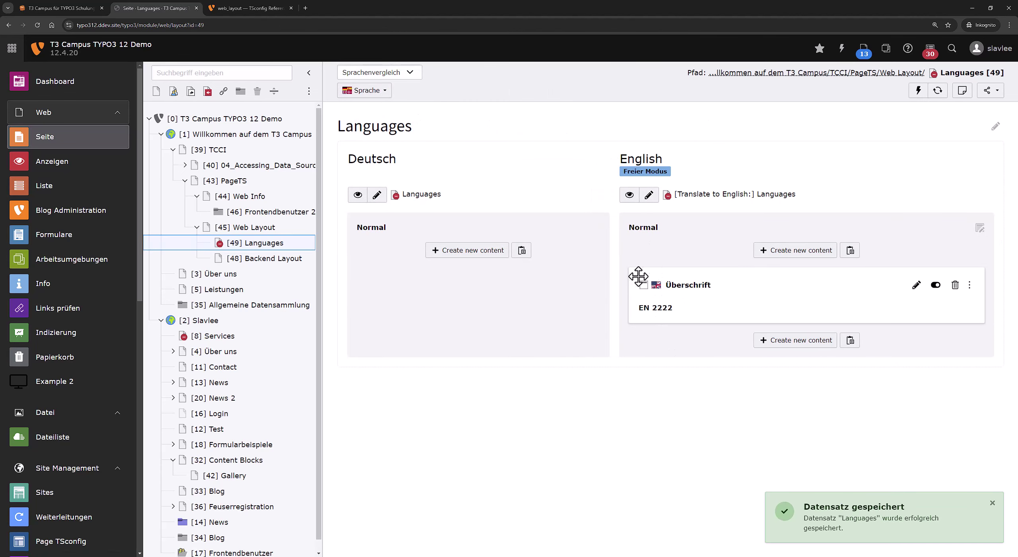
Add and save a header-only element 'Test' in the Deutsch column.
left_click(469, 256)
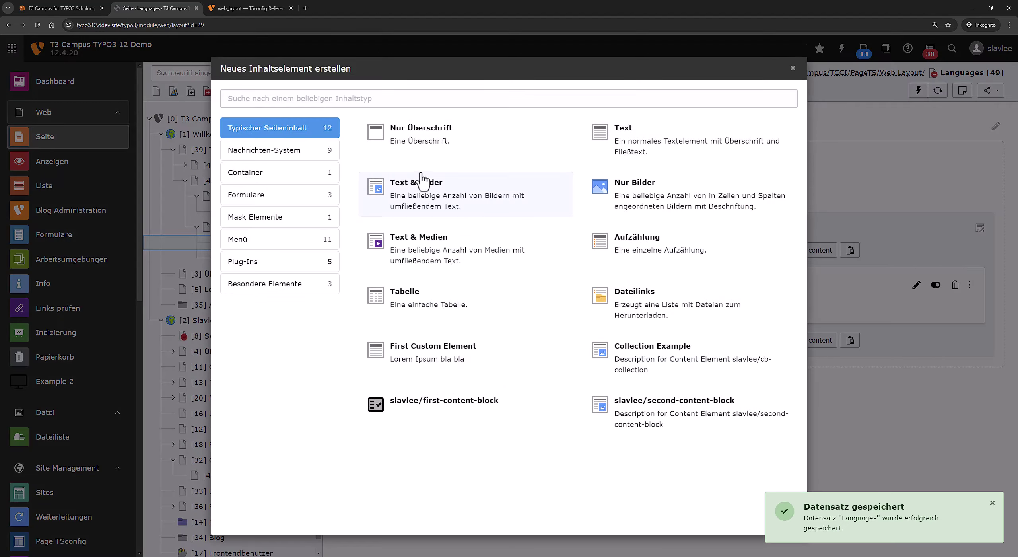
left_click(421, 145)
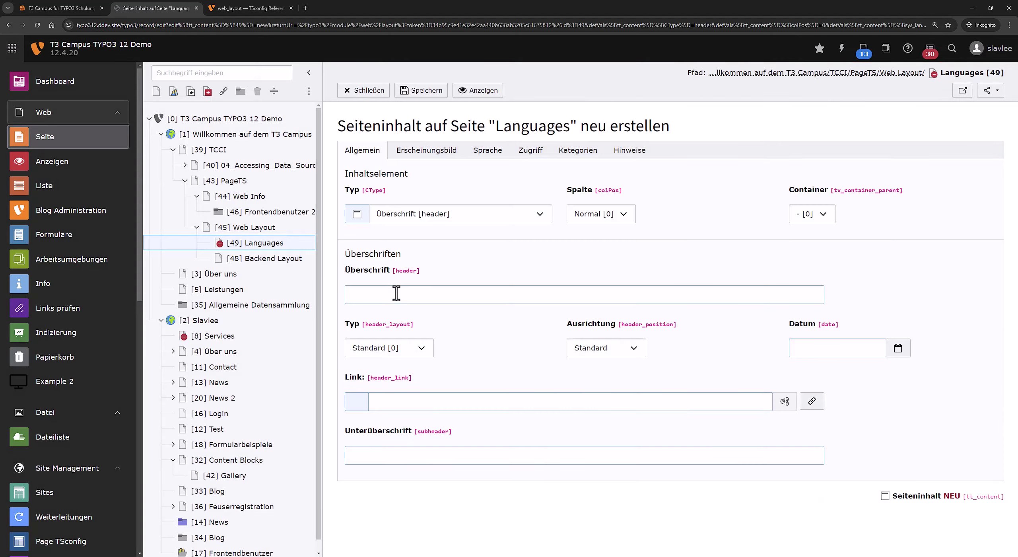
left_click(395, 293)
type("Test")
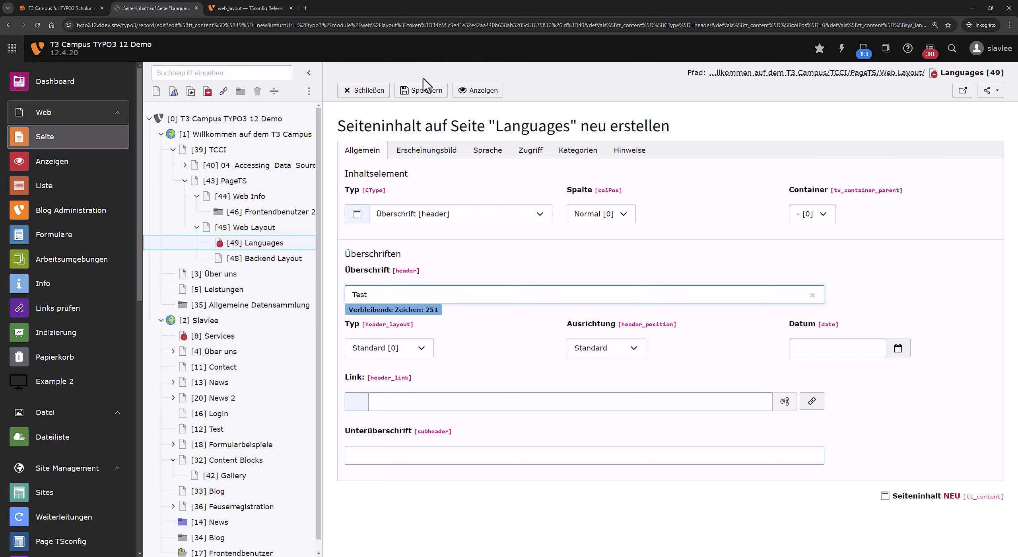
left_click(424, 89)
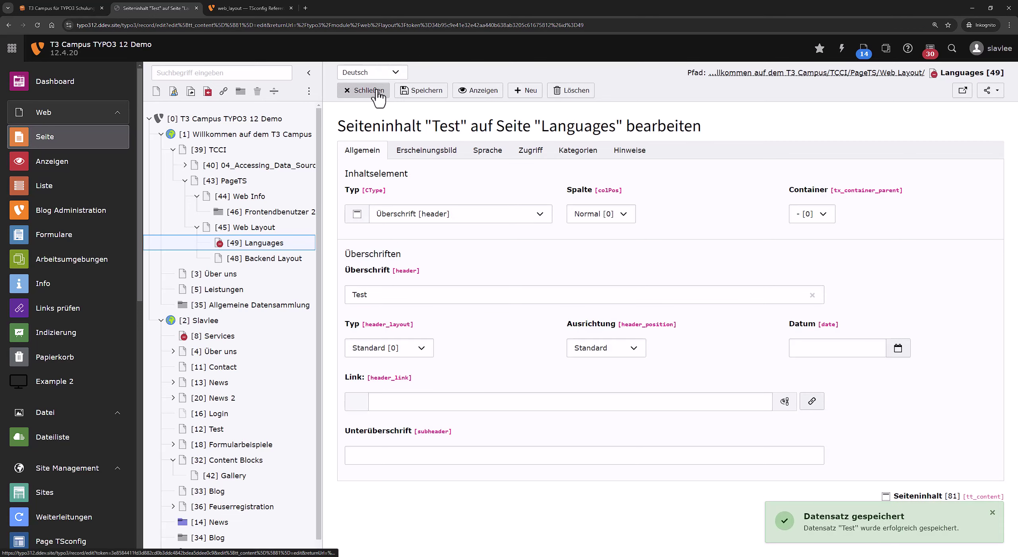
left_click(375, 91)
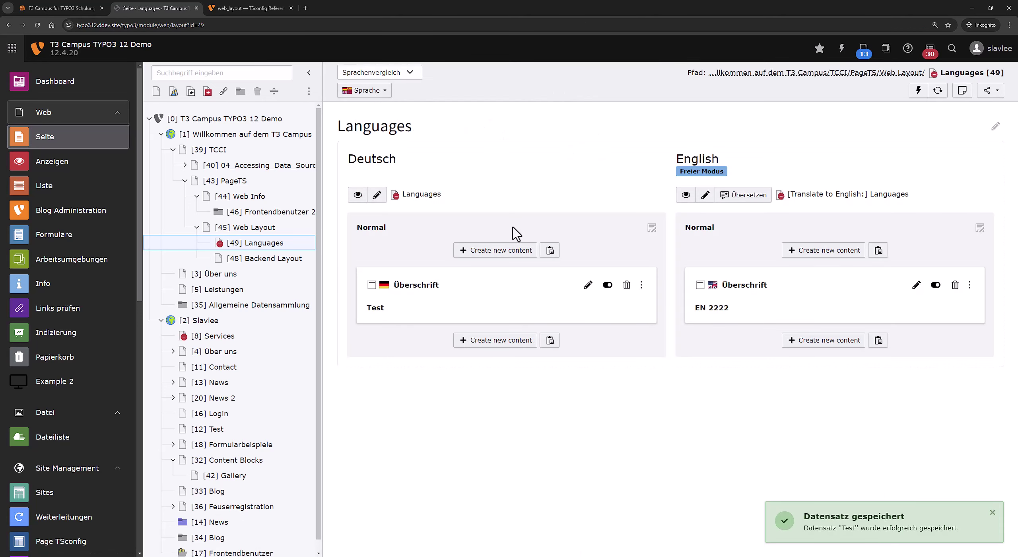
Translate the Test header into English with the translation wizard.
left_click(726, 199)
left_click(480, 294)
left_click(479, 300)
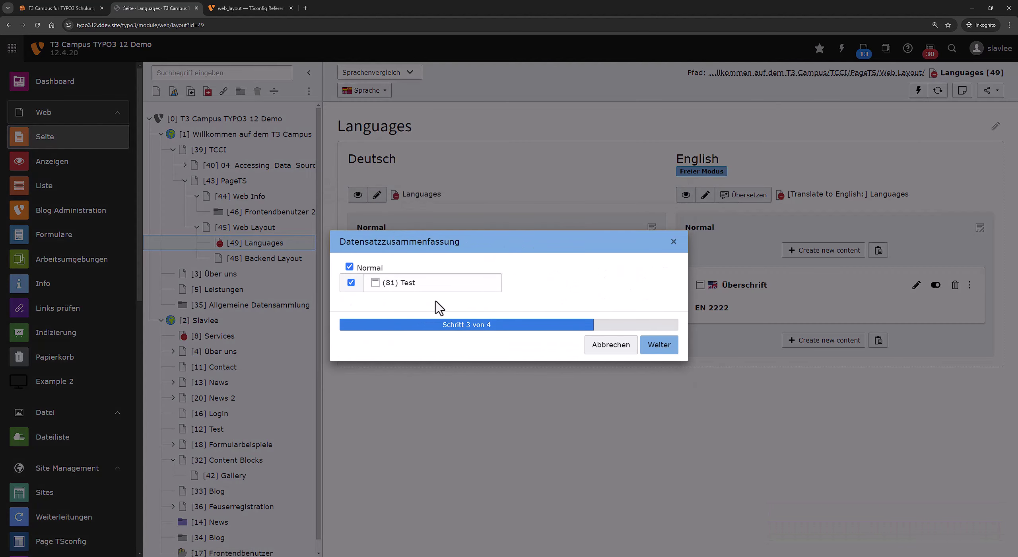
left_click(675, 344)
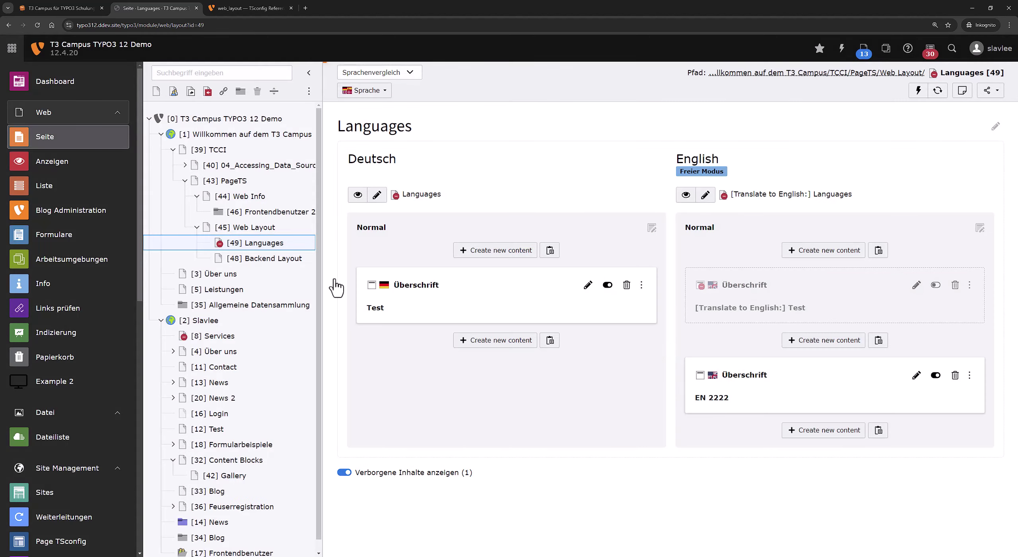
Add mod.web_layout localization.enableCopy = 0 to the page TSconfig and save.
left_click(377, 194)
scroll(507, 420, "down", 5)
left_click(494, 380)
type("mod.web_layout {     localization.enableCopy = 0 }")
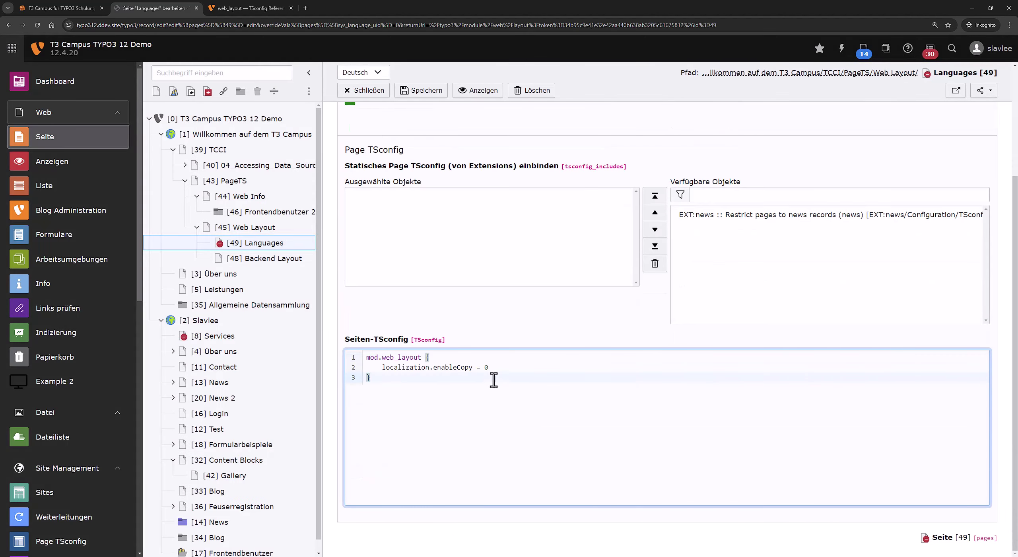
left_click(432, 95)
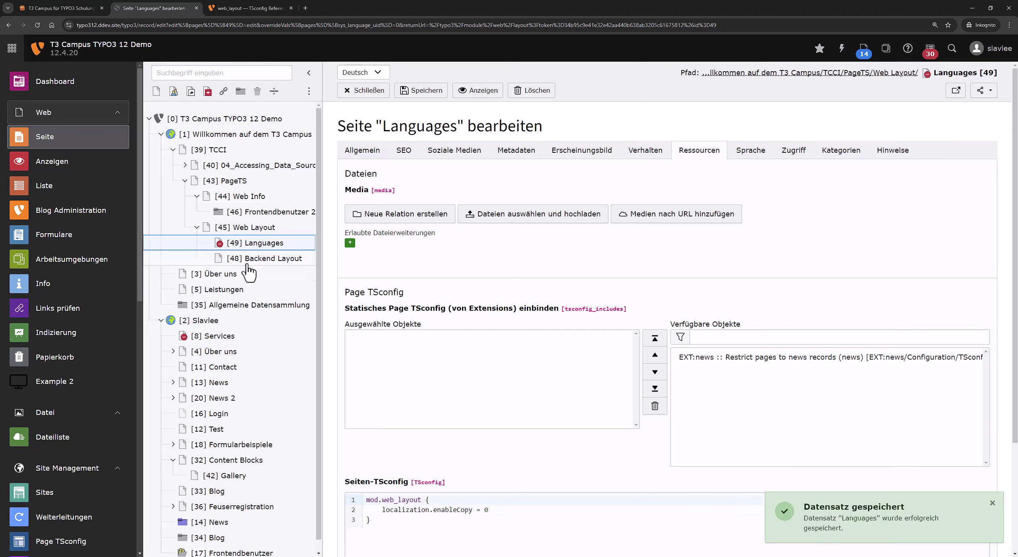
left_click(272, 243)
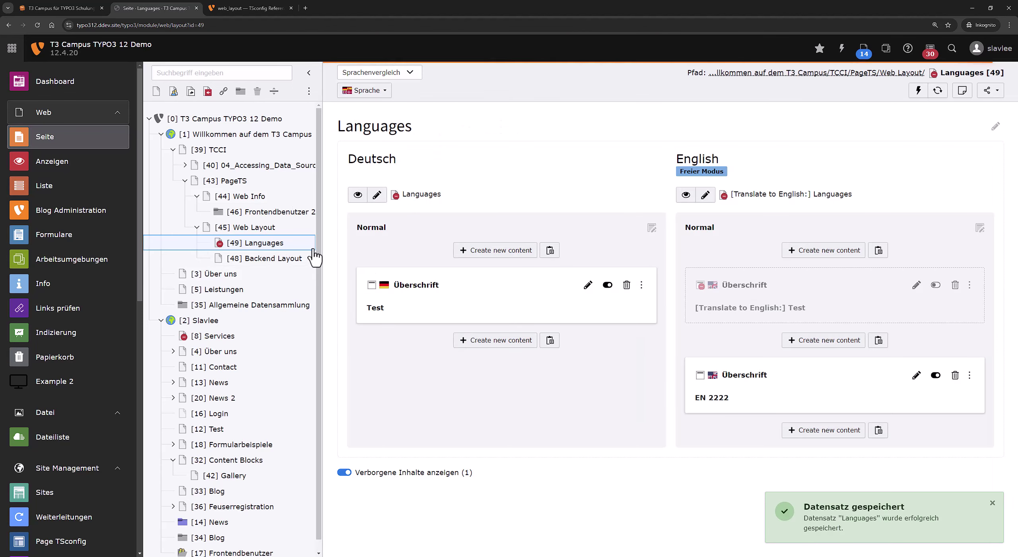
Add and save a second header-only 'Test' element in the Deutsch column.
left_click(534, 340)
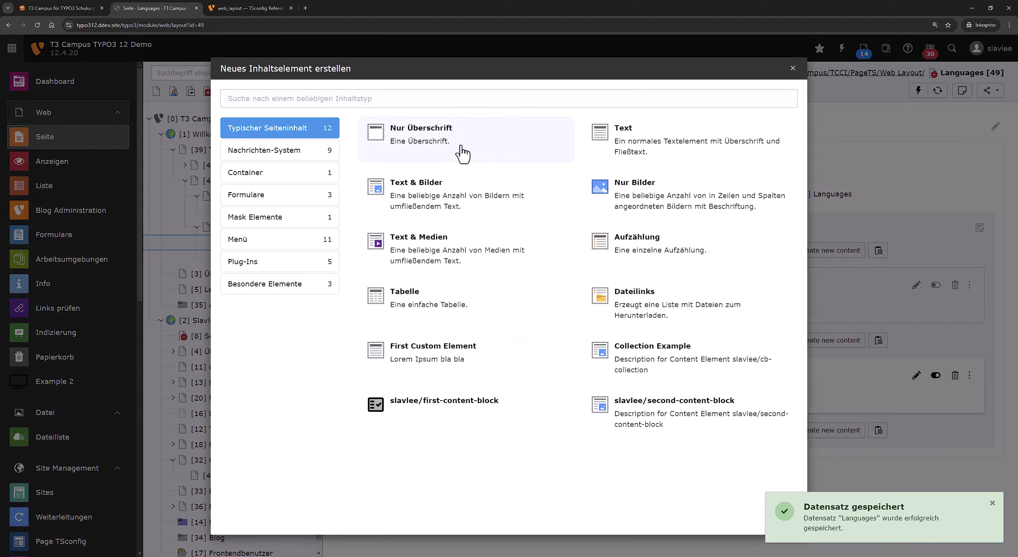
left_click(462, 152)
left_click(432, 292)
type("Test")
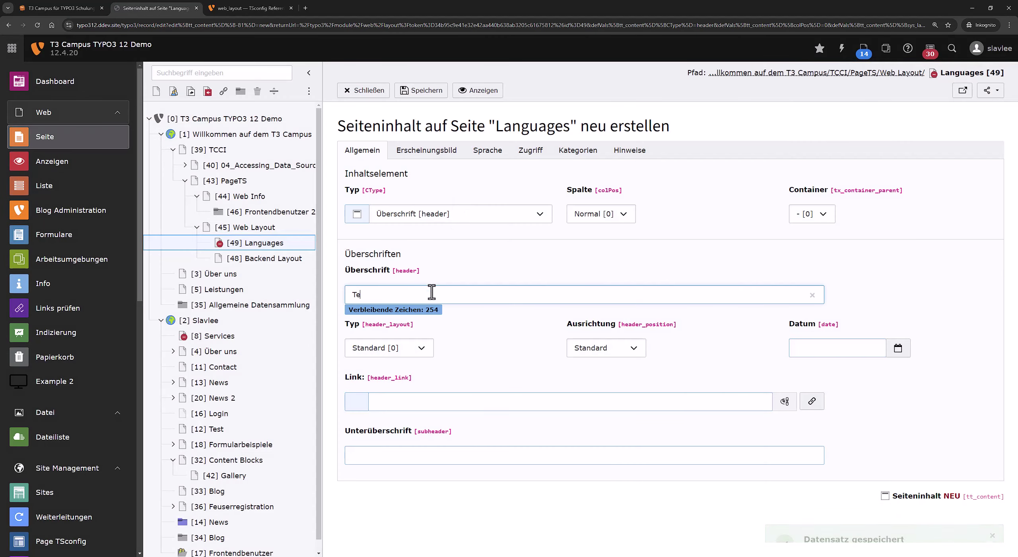
left_click(423, 90)
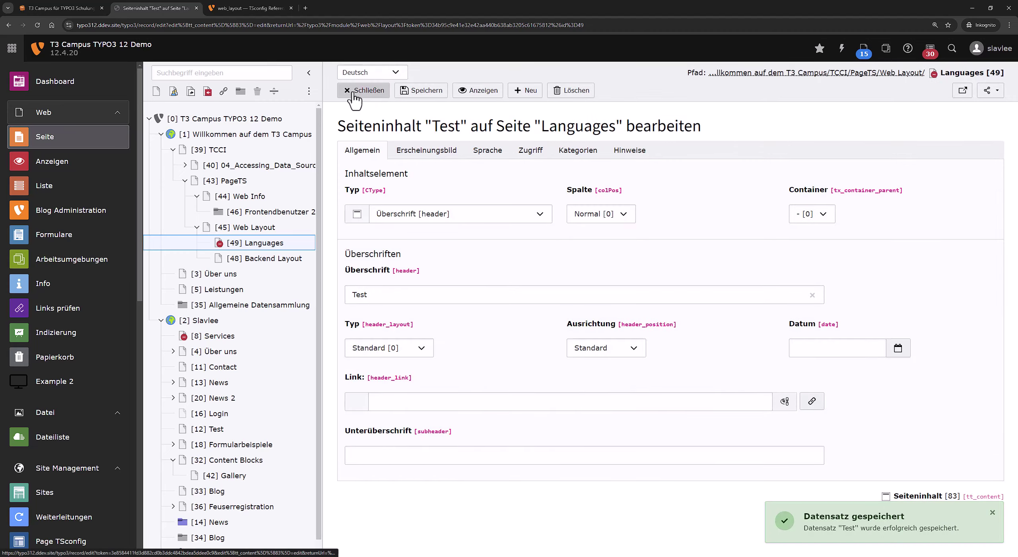
left_click(353, 91)
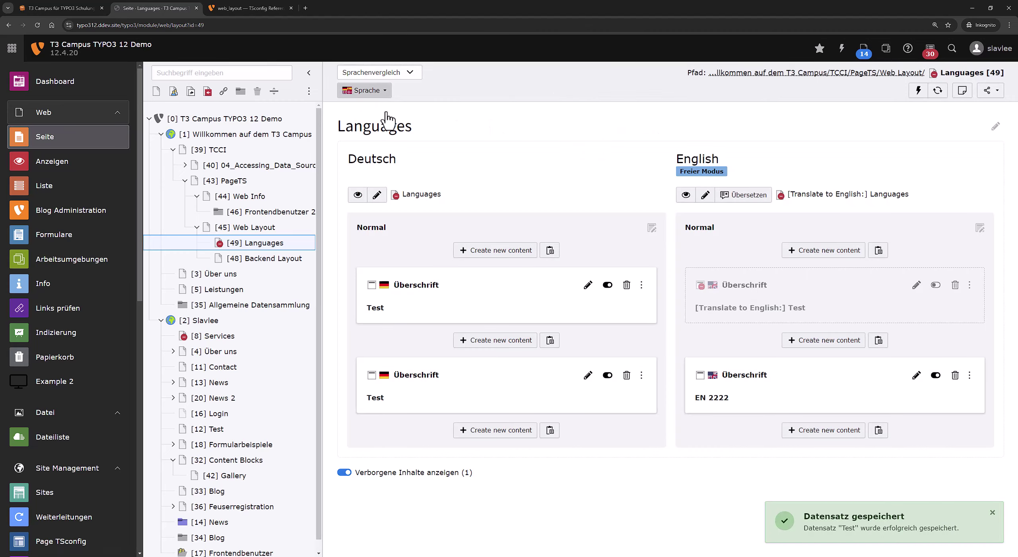
Launch the English translation wizard and continue past the mixed-mode warning.
left_click(744, 194)
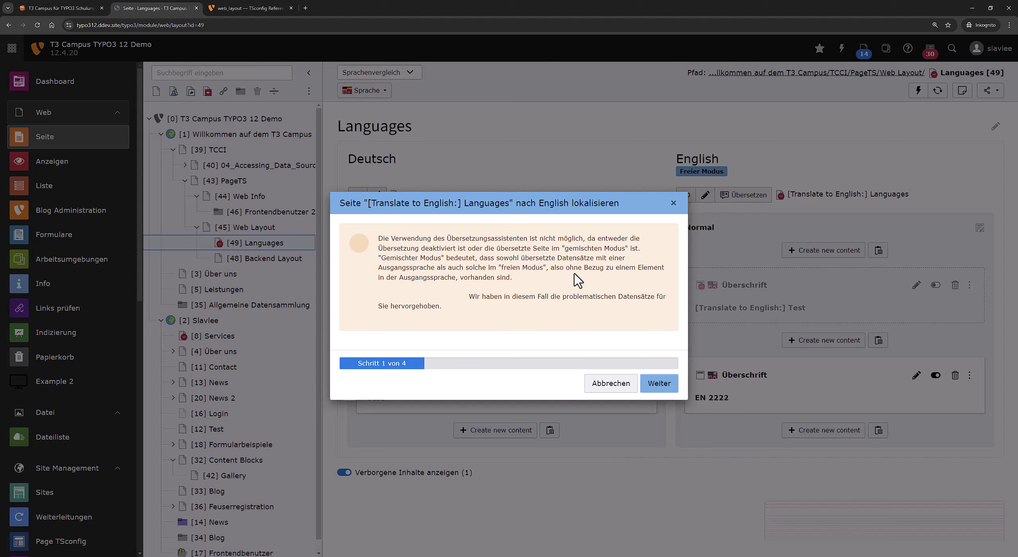
left_click(659, 383)
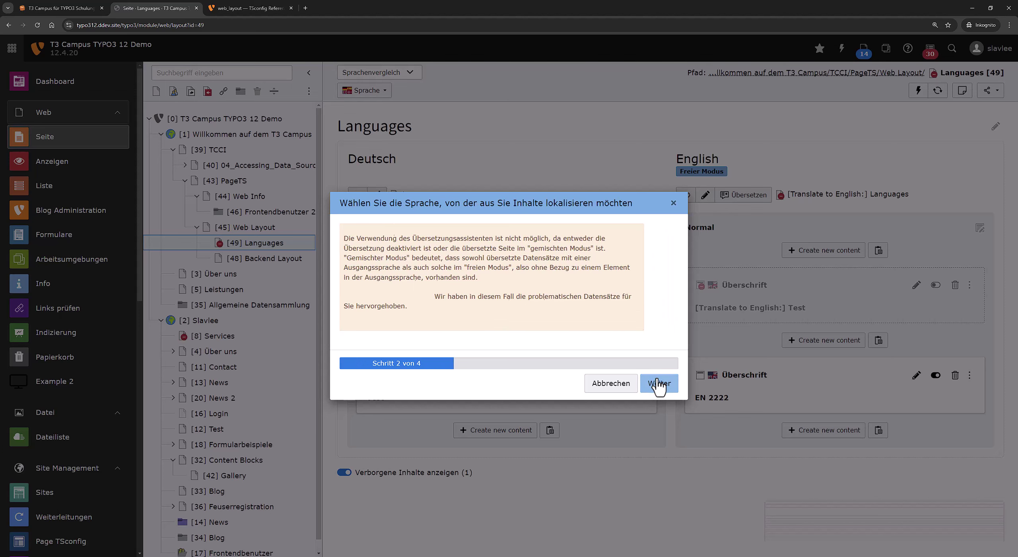
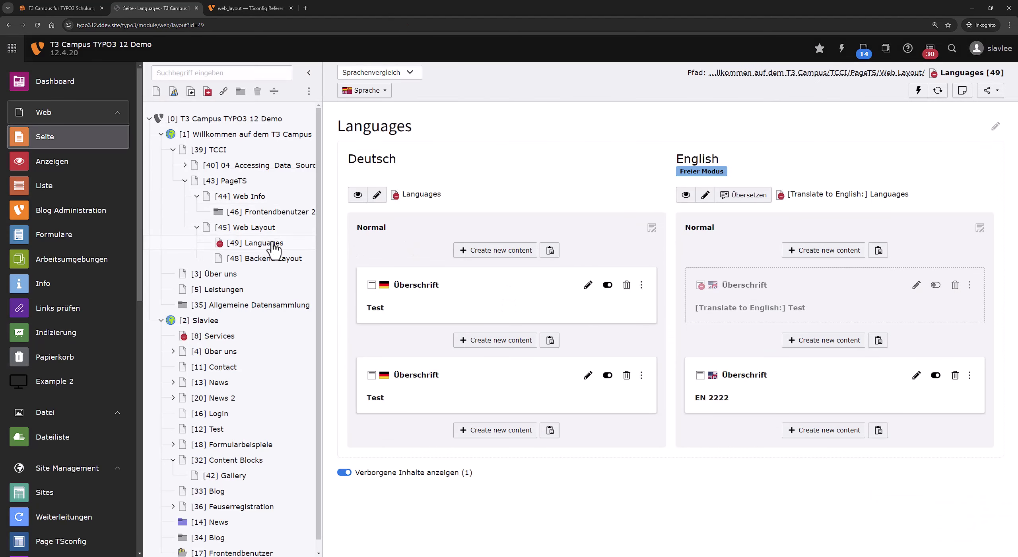
Open the Languages page layout, then open and dismiss the English translation wizard.
left_click(270, 244)
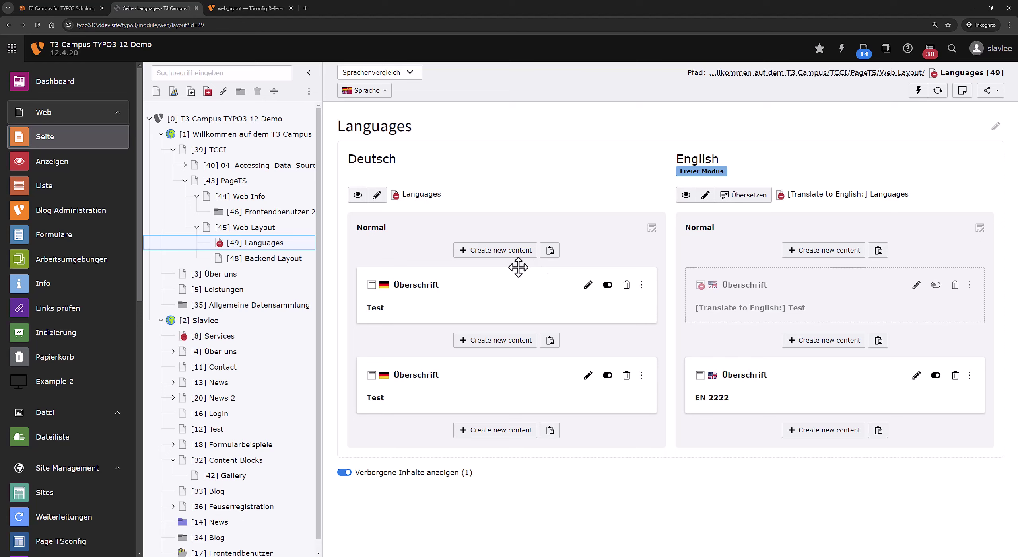
left_click(269, 9)
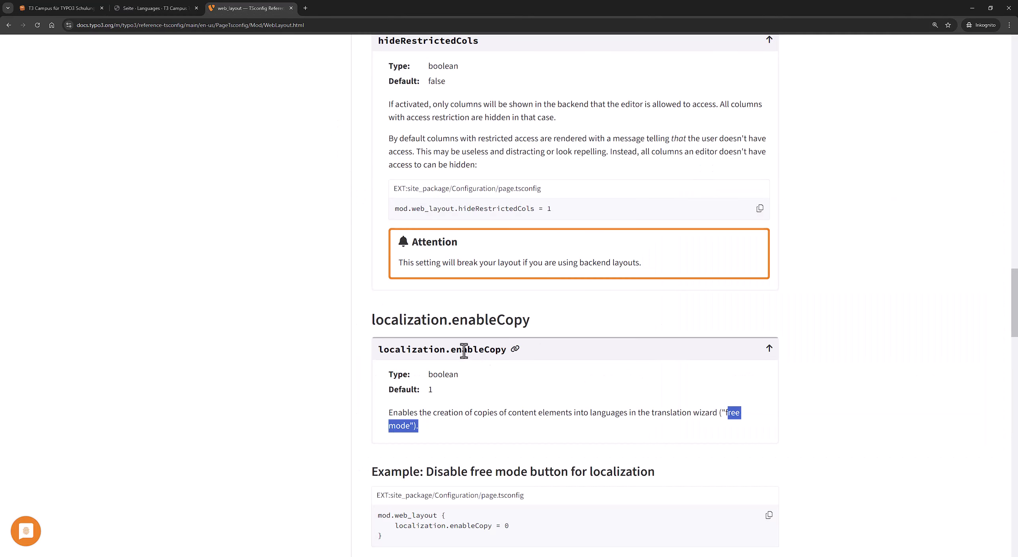
left_click(135, 8)
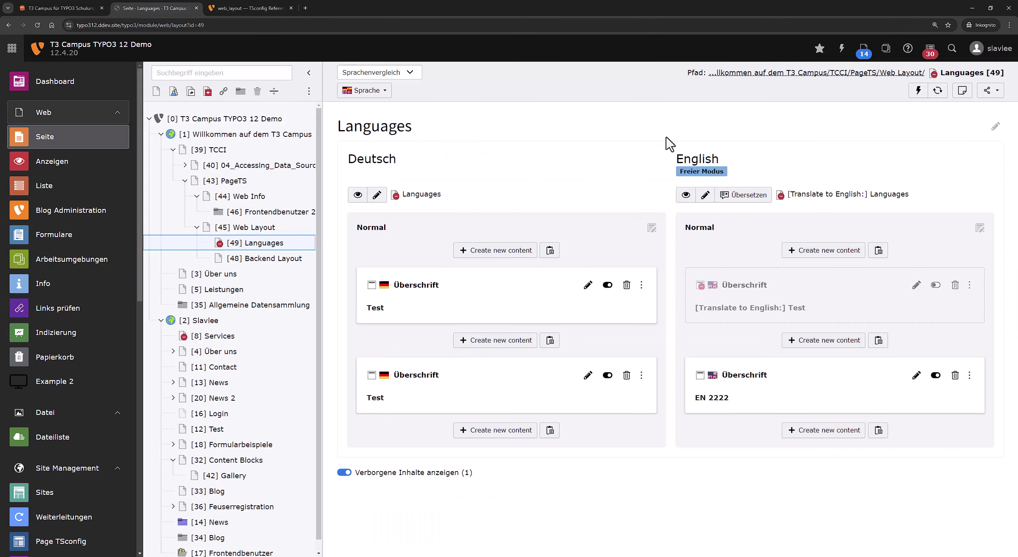
left_click(733, 196)
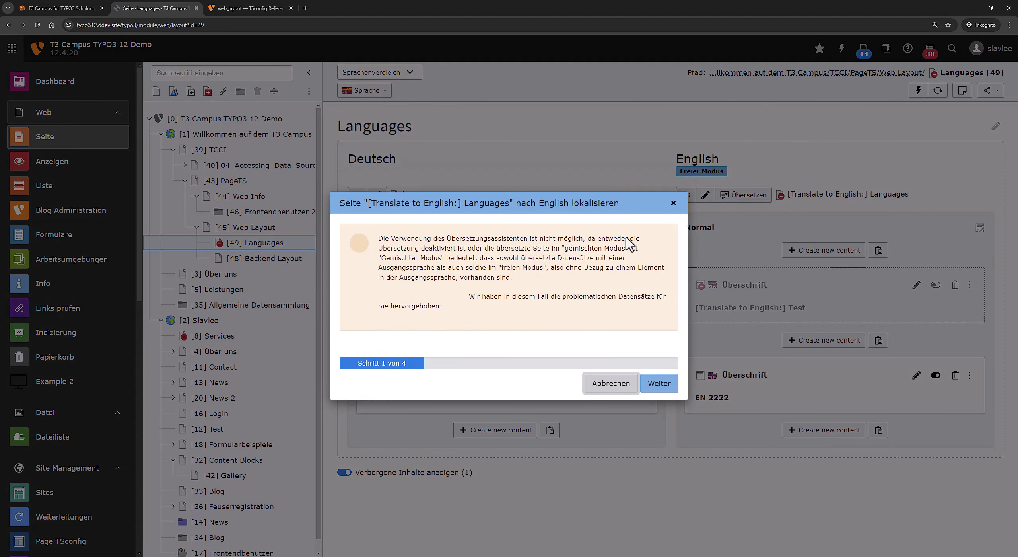
left_click(673, 203)
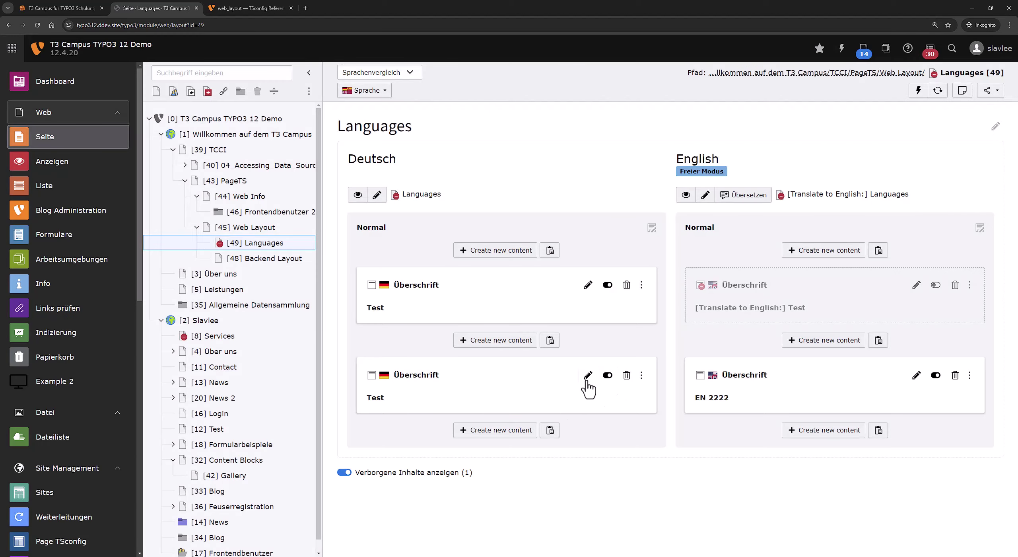
Review the second German Test header's language options, keeping Deutsch, and close without saving.
left_click(587, 375)
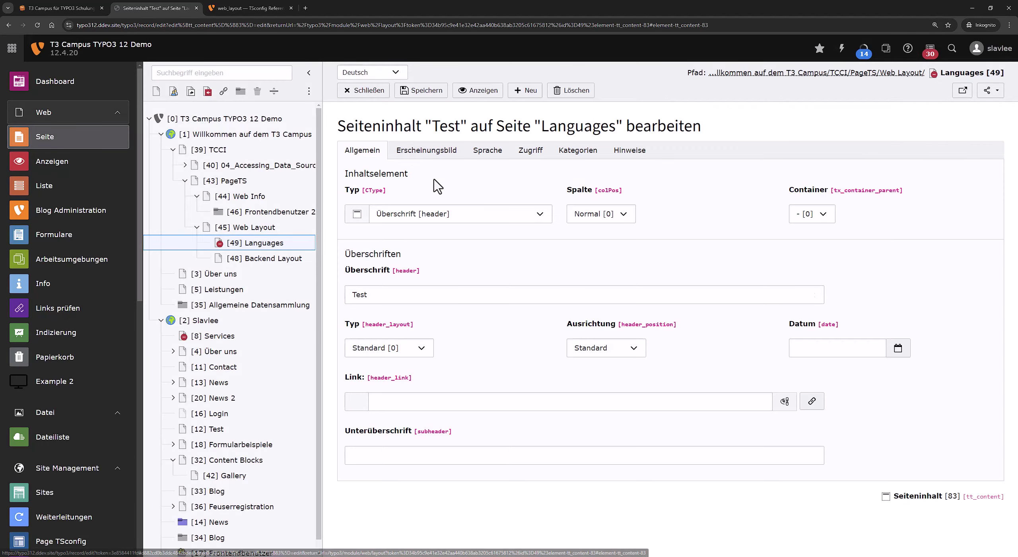
left_click(395, 72)
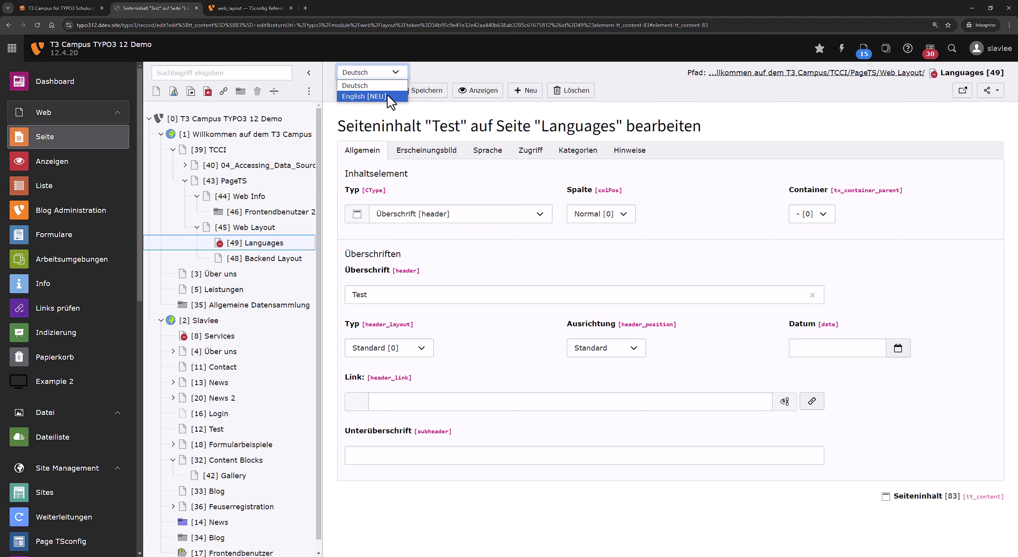
left_click(384, 121)
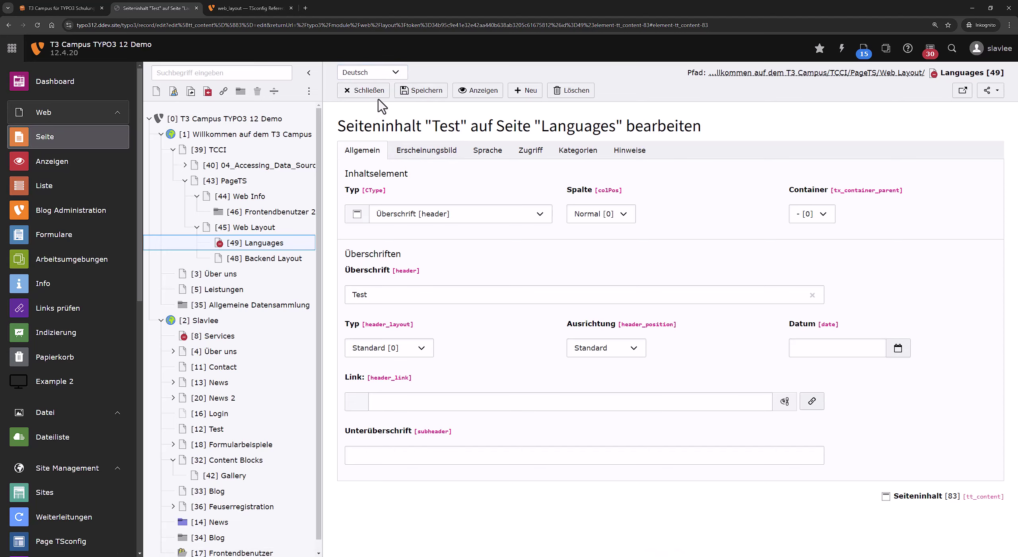
left_click(379, 98)
Copy the 'Disable connected mode button' localization.enableTranslate = 0 example from the TSconfig reference.
left_click(258, 10)
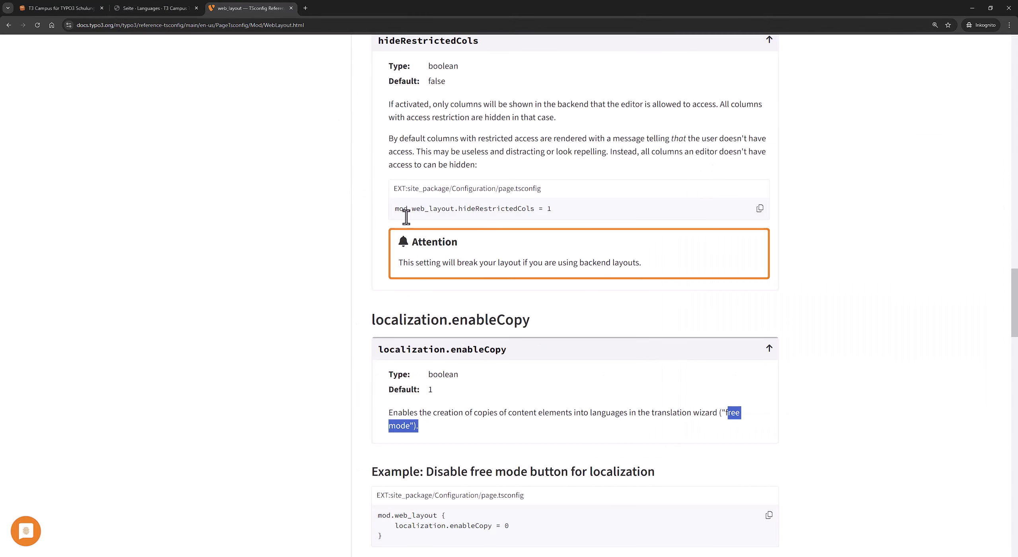
left_click_drag(613, 320, 372, 320)
scroll(342, 395, "down", 5)
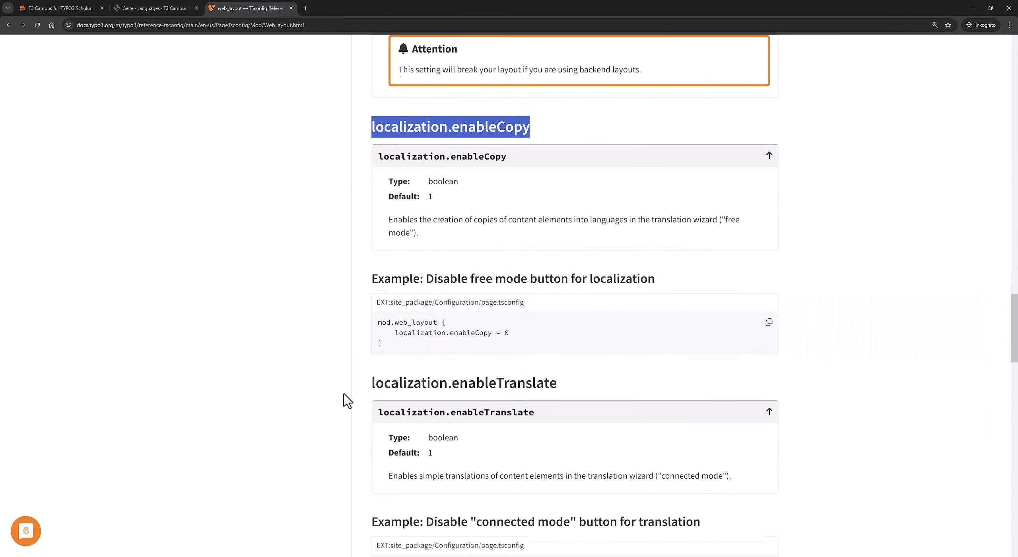
scroll(416, 290, "down", 4)
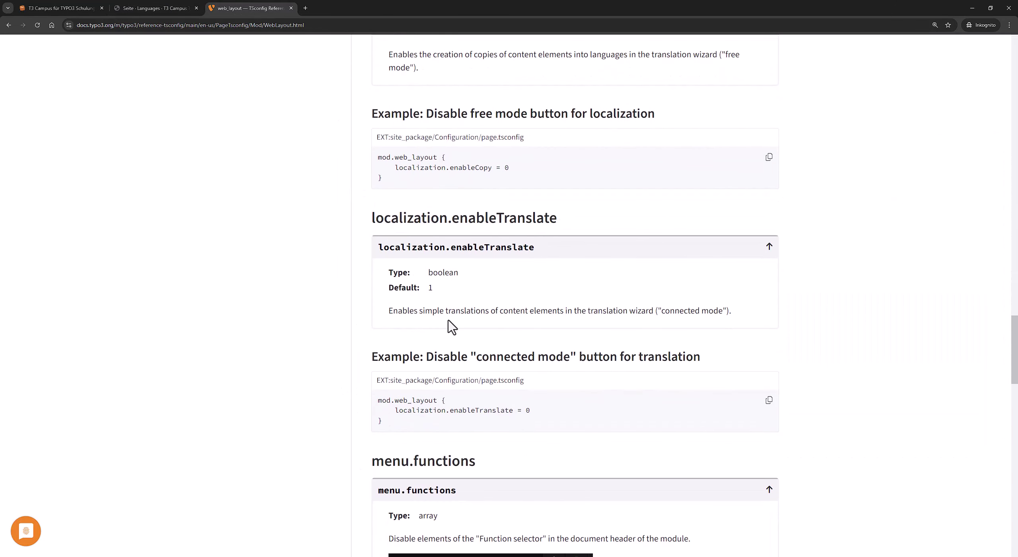
left_click(769, 399)
Delete the English Test element, the first German Test header, and the English EN 2222 element.
left_click(143, 8)
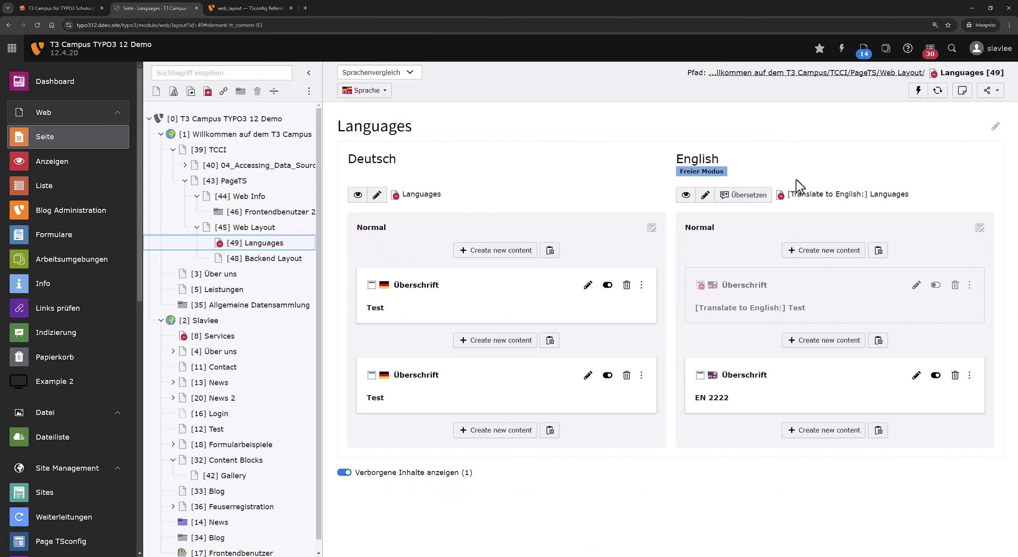
left_click(954, 284)
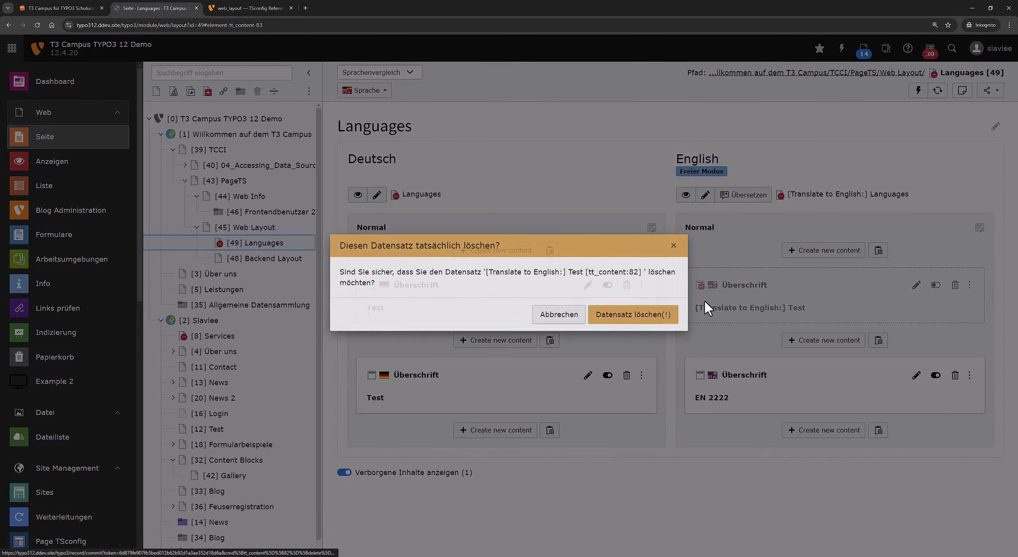
left_click(663, 318)
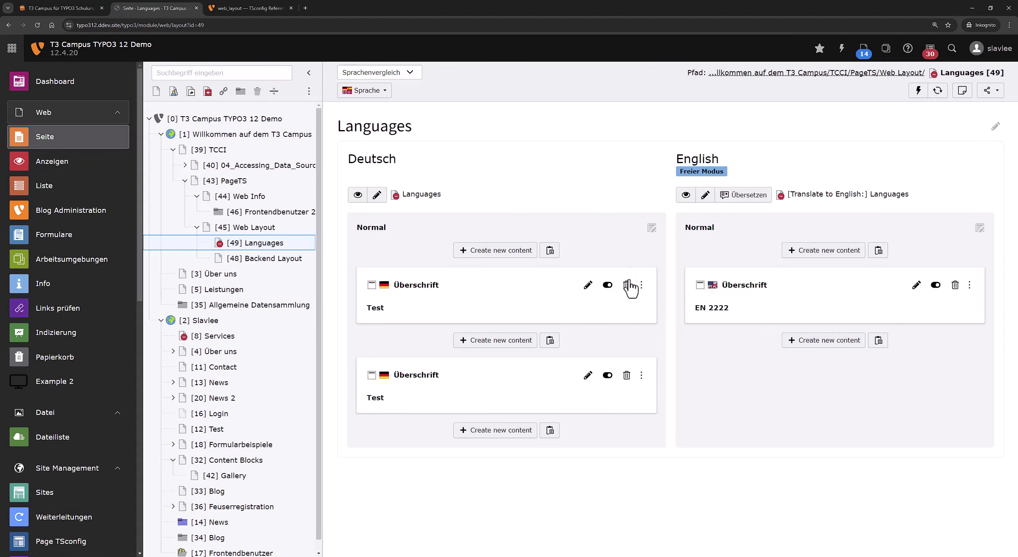
left_click(626, 284)
left_click(635, 320)
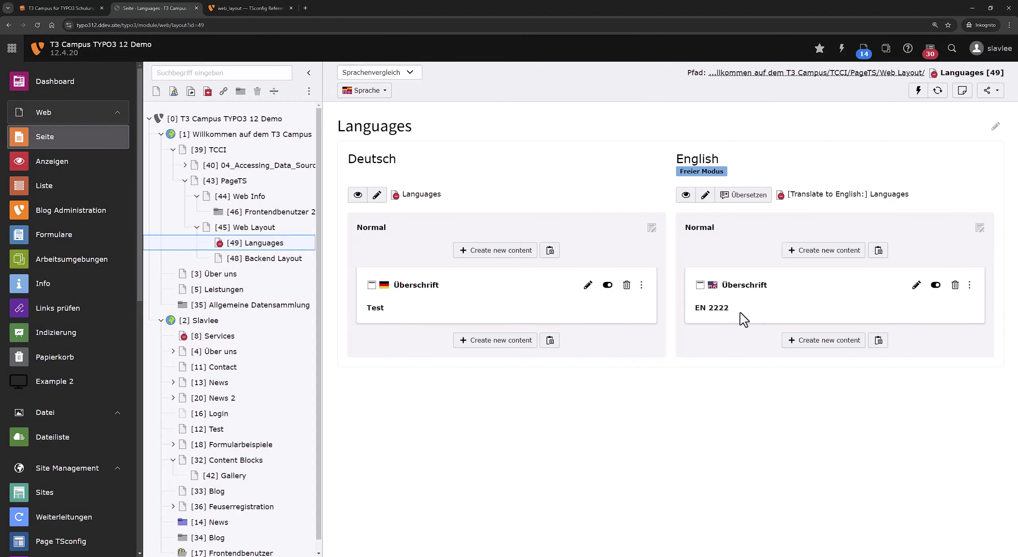
left_click(954, 285)
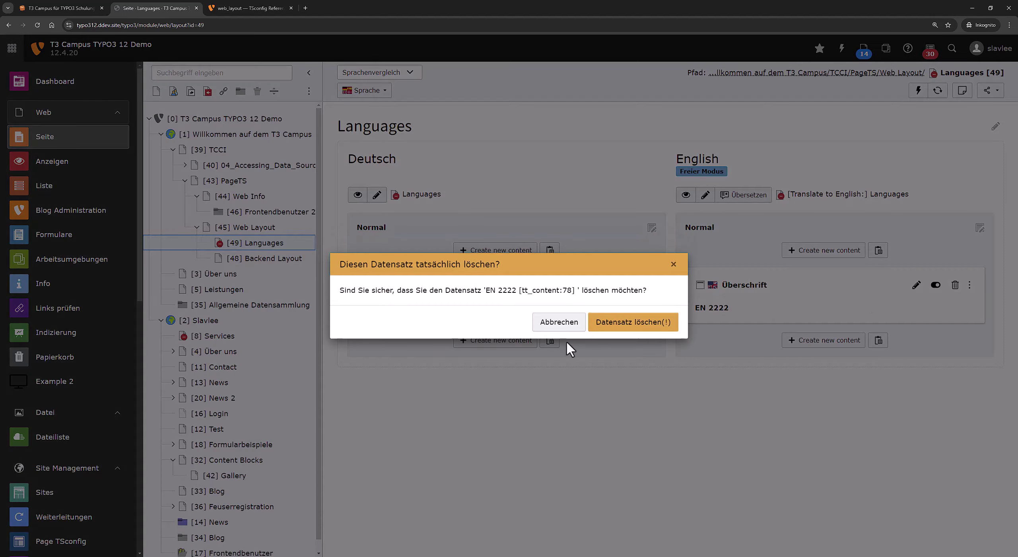
left_click(645, 323)
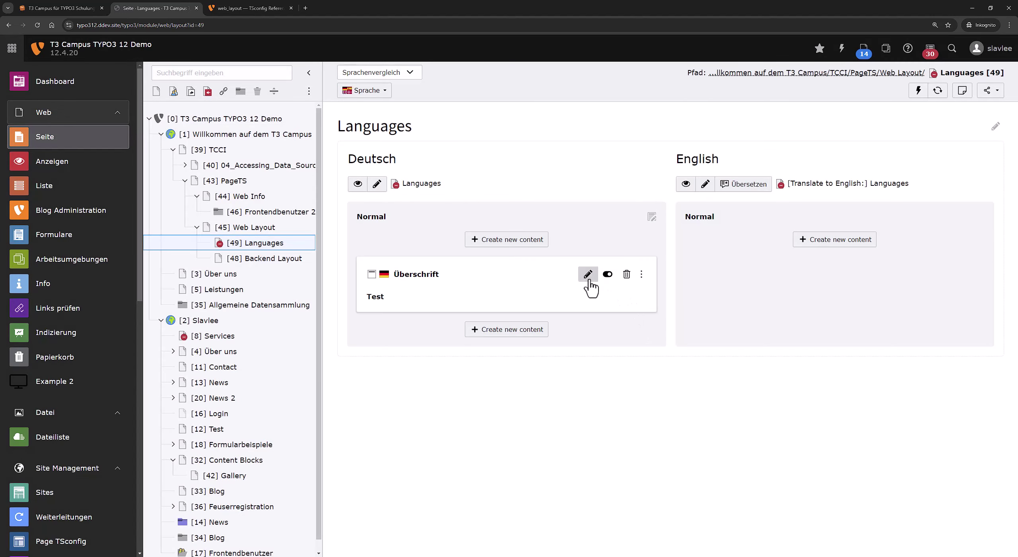
Translate the page content into English in connected mode, then start a new Deutsch content element.
left_click(742, 184)
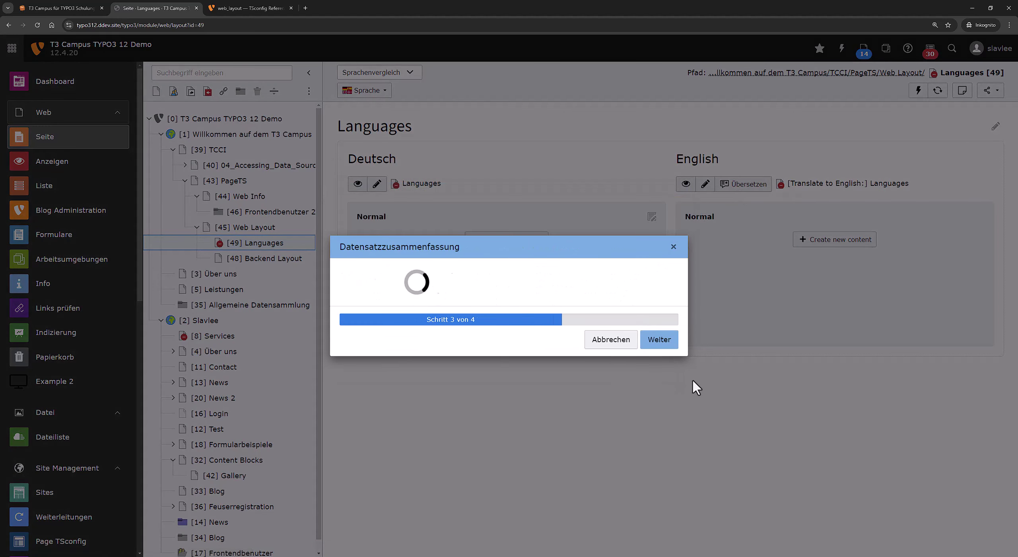
left_click(670, 346)
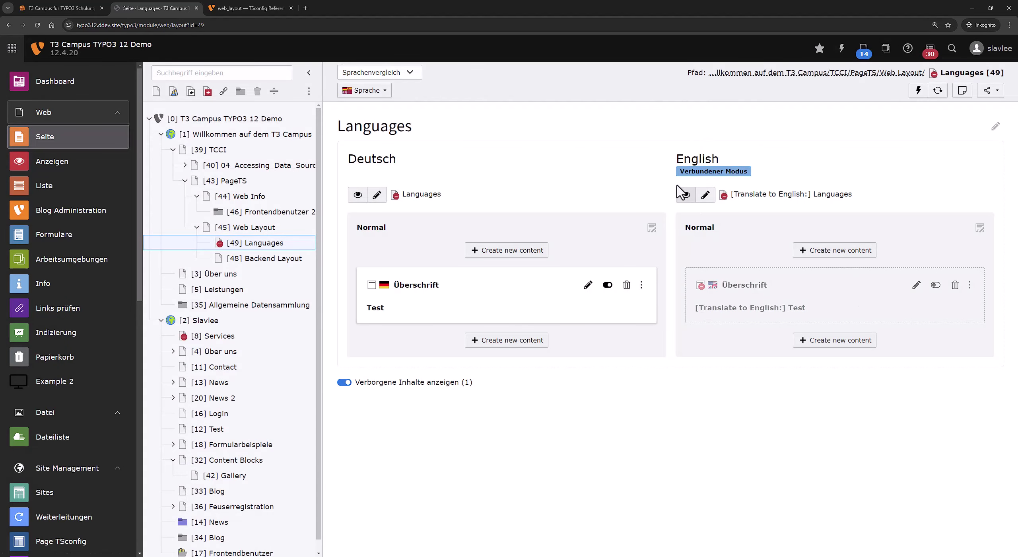
left_click_drag(679, 177, 803, 171)
left_click(803, 171)
left_click(475, 341)
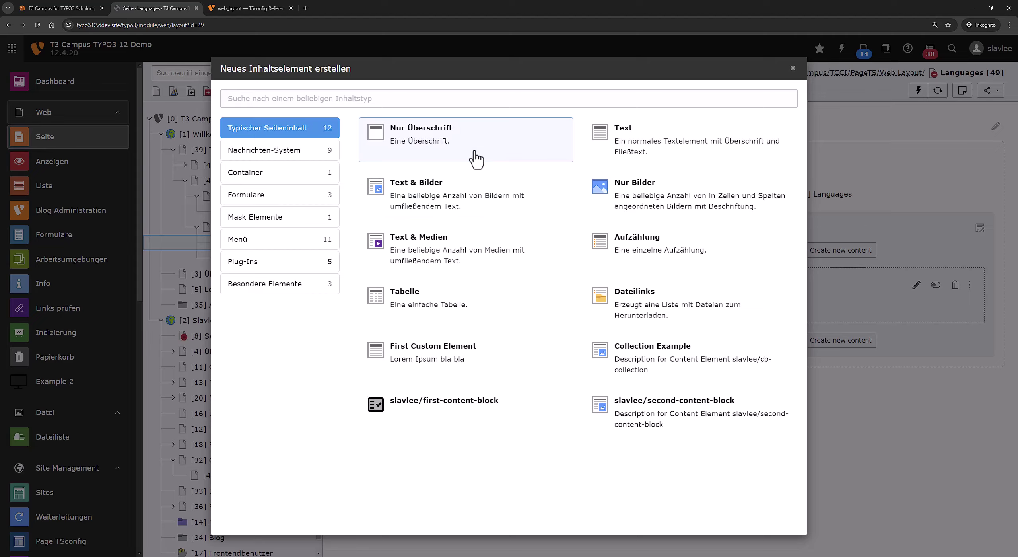
Create a header-only (Nur Überschrift) German element titled 'Test' and save it.
left_click(472, 157)
left_click(470, 290)
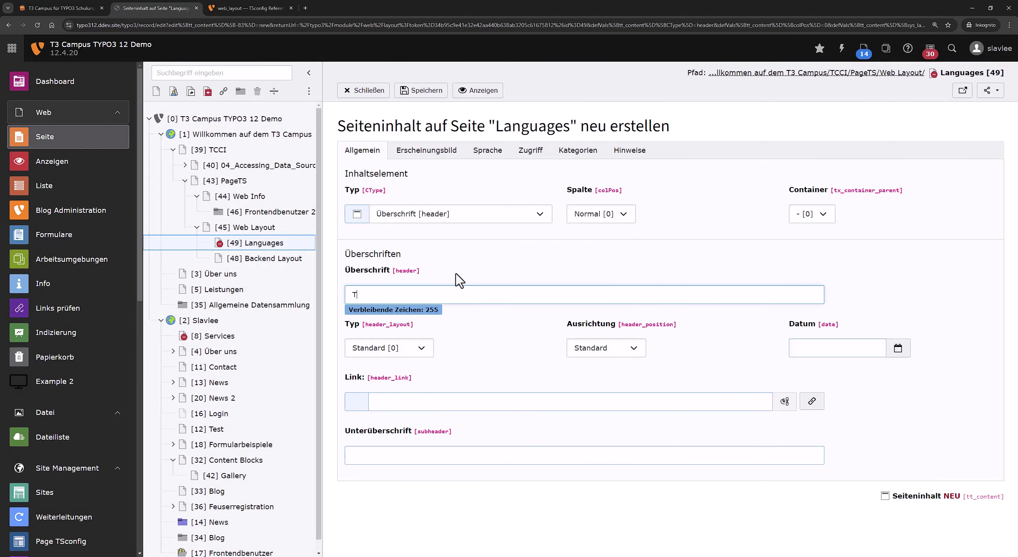
left_click(411, 91)
left_click(380, 93)
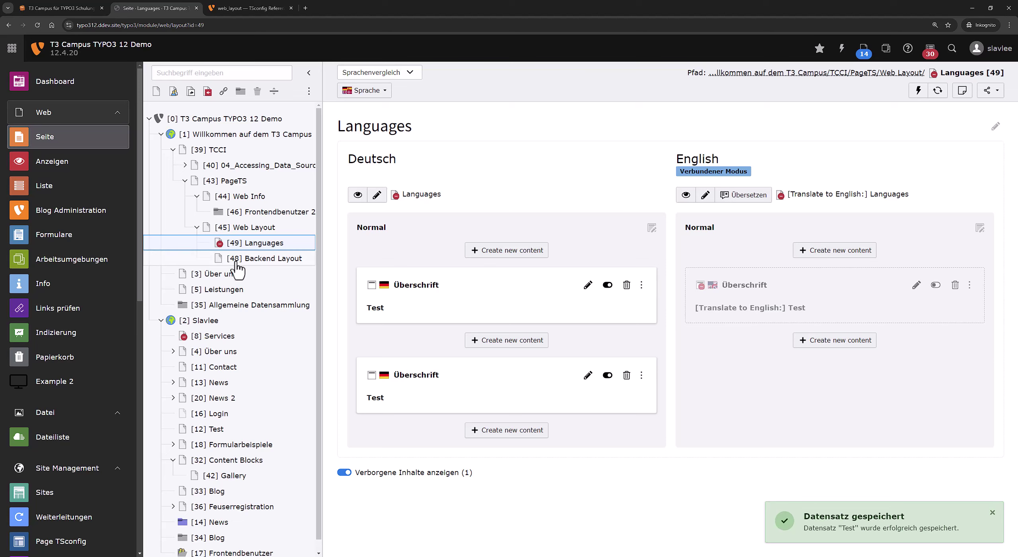
right_click(296, 246)
Append the localization.enableTranslate = 0 snippet to the Languages page TSconfig and save it.
left_click(327, 278)
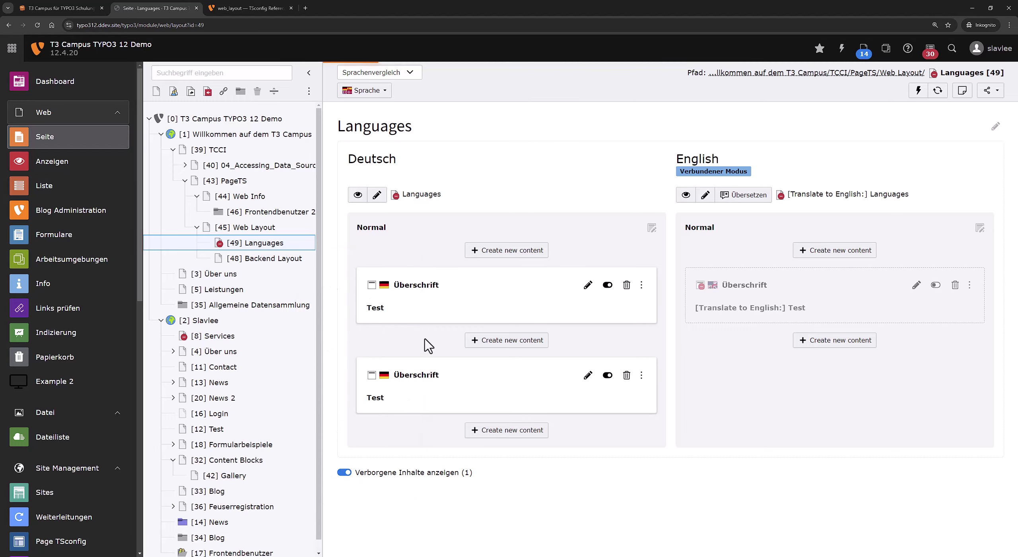
scroll(432, 364, "down", 3)
left_click(479, 500)
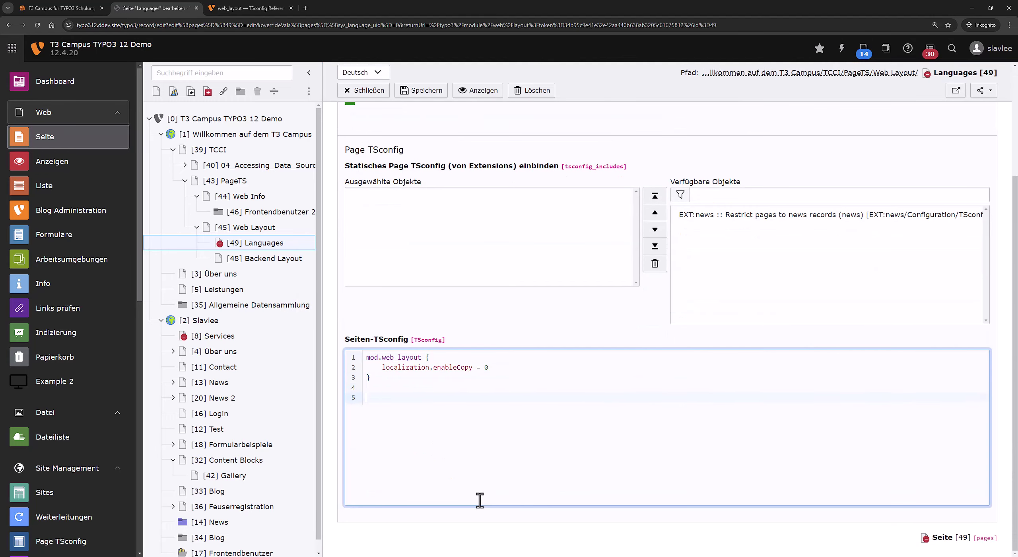
key("ctrl+v")
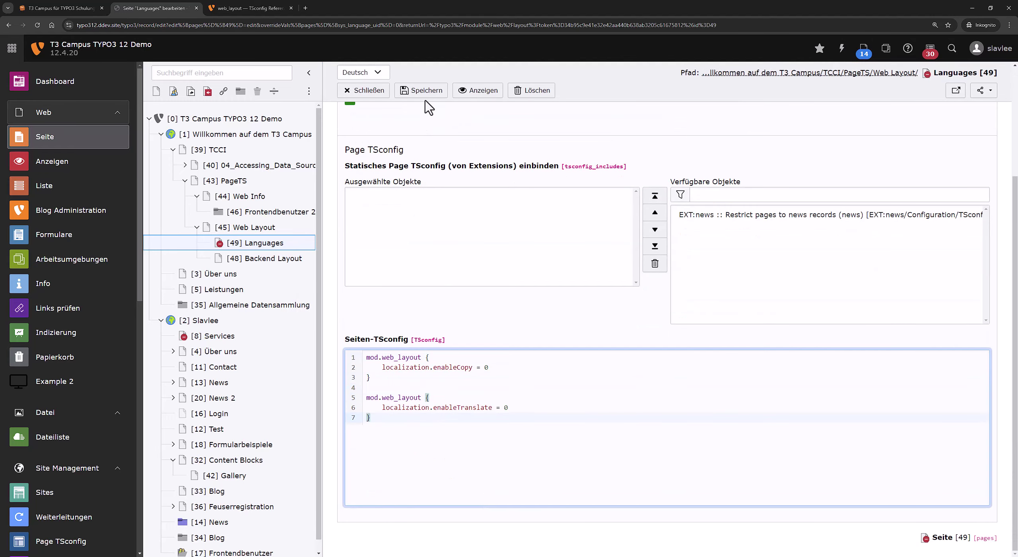
left_click(424, 95)
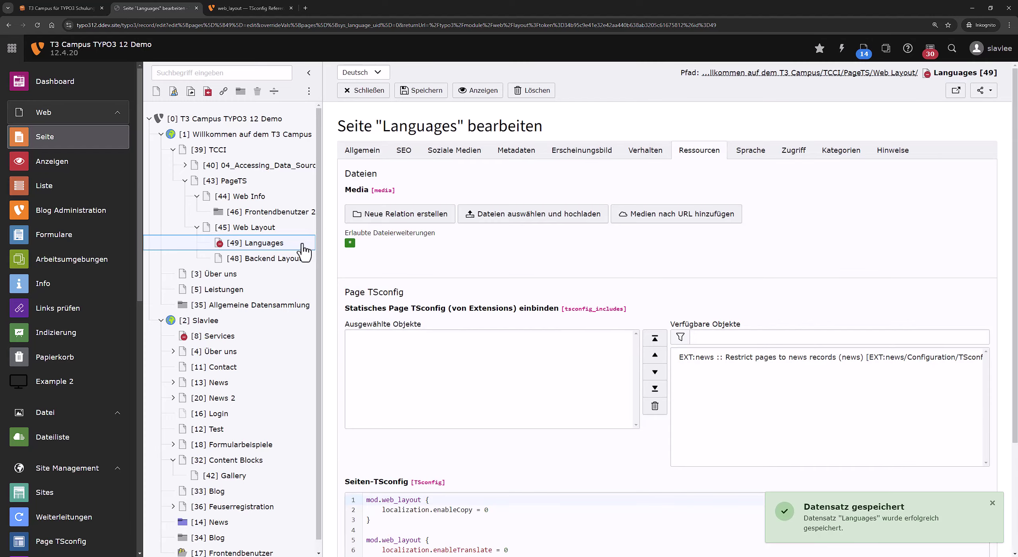
left_click(302, 245)
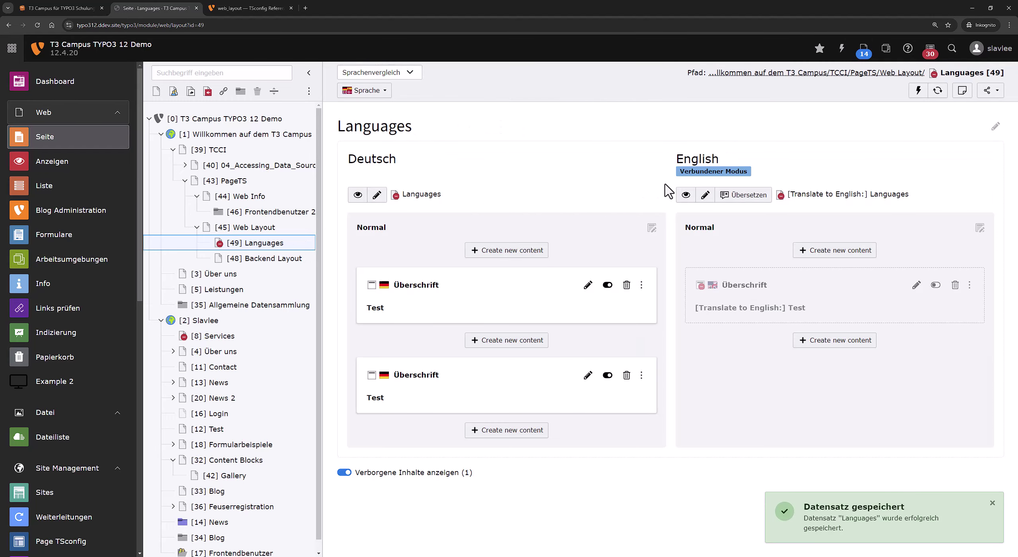
Dismiss the English translation wizard, check the Test heading's language options, then read the menu.functions docs.
left_click(732, 194)
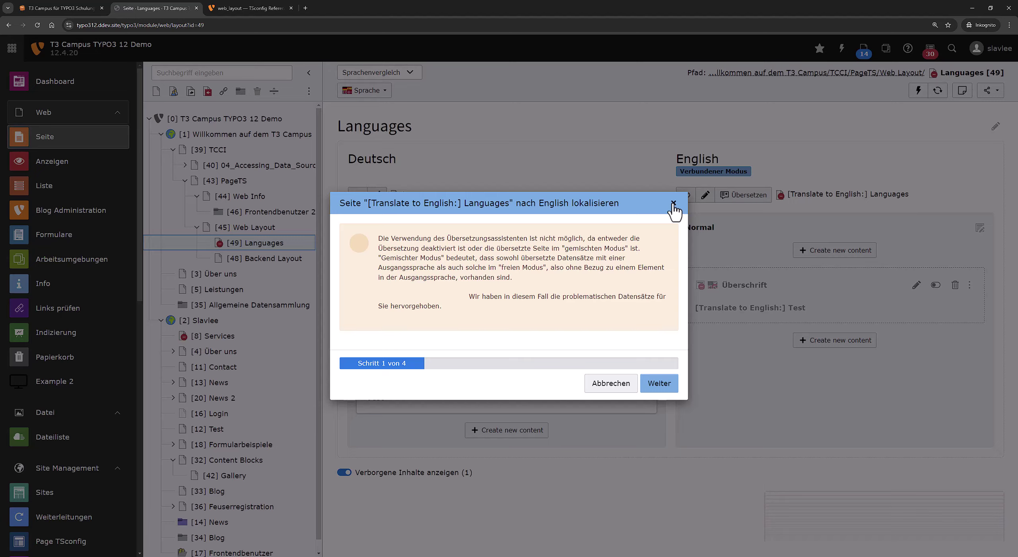
left_click(673, 203)
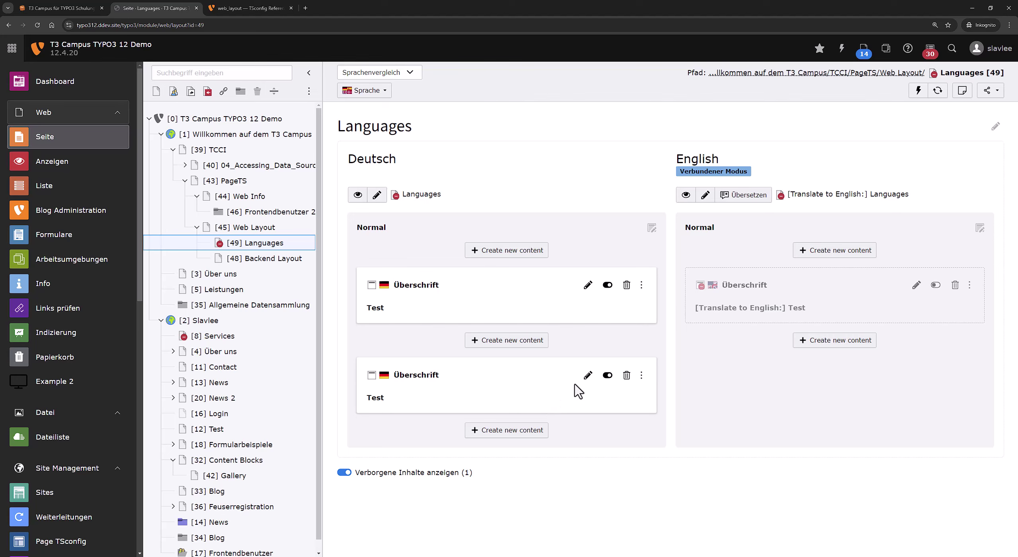
left_click(588, 375)
left_click(388, 72)
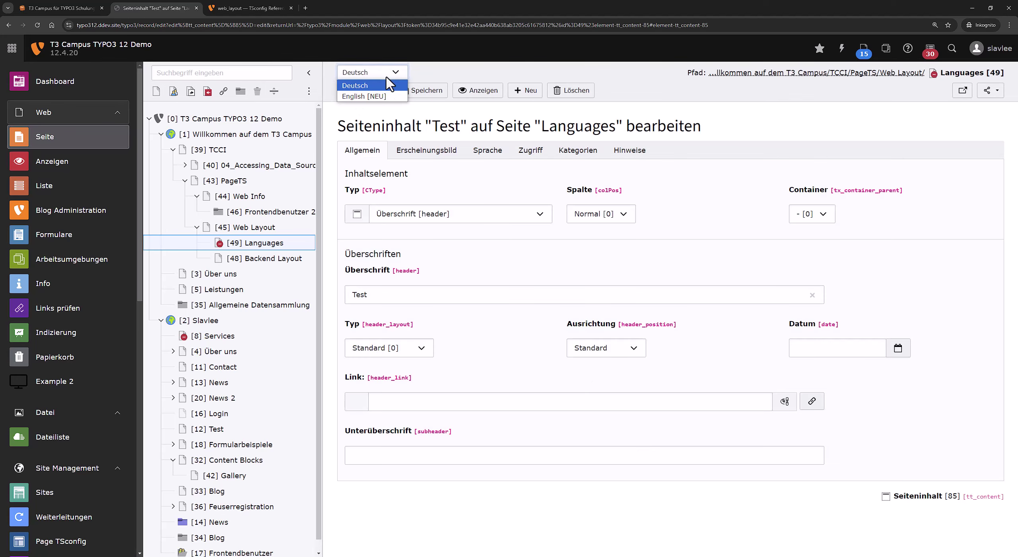
left_click(414, 115)
left_click(377, 93)
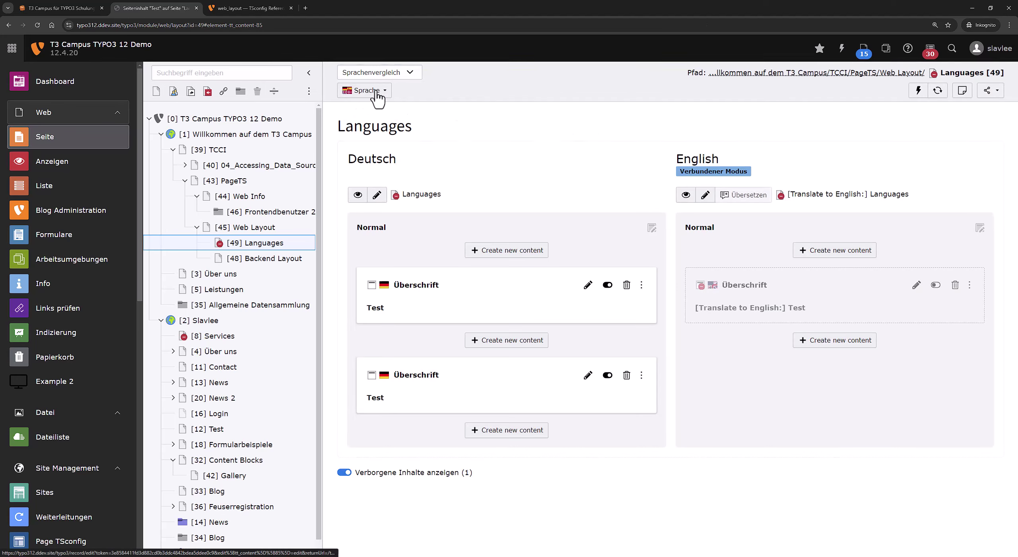
left_click(250, 8)
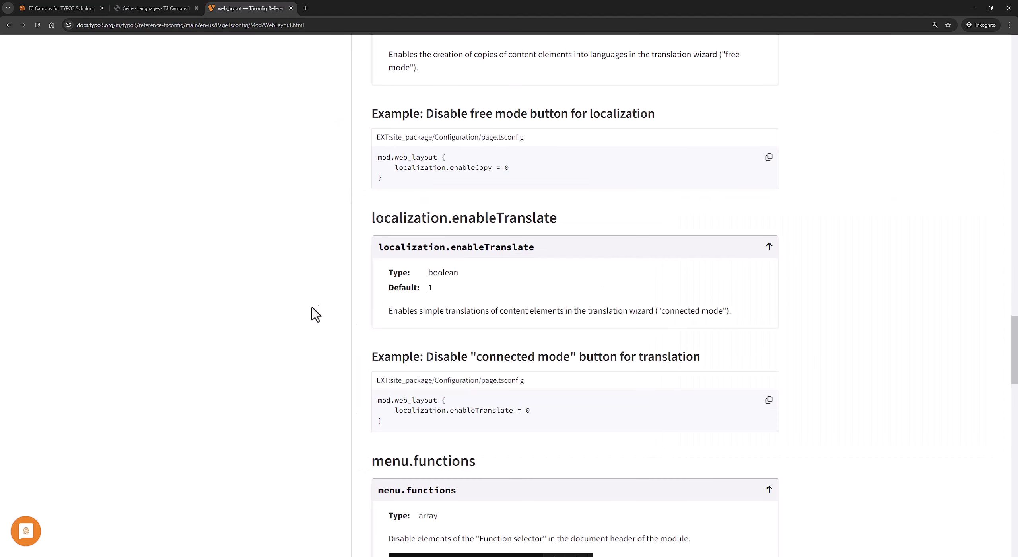
scroll(317, 315, "down", 7)
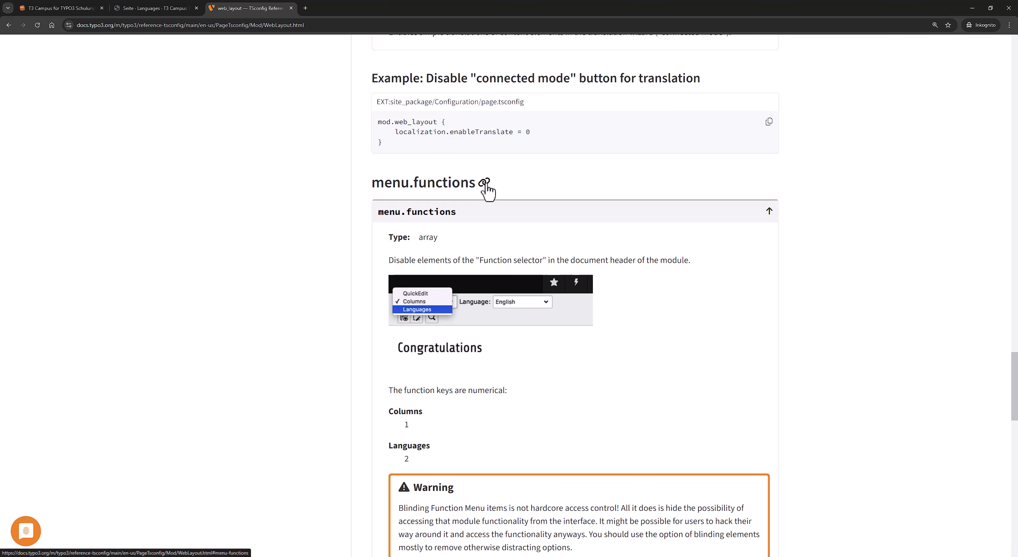
Show only Deutsch content on the Languages page in the plain Layout view.
left_click(187, 8)
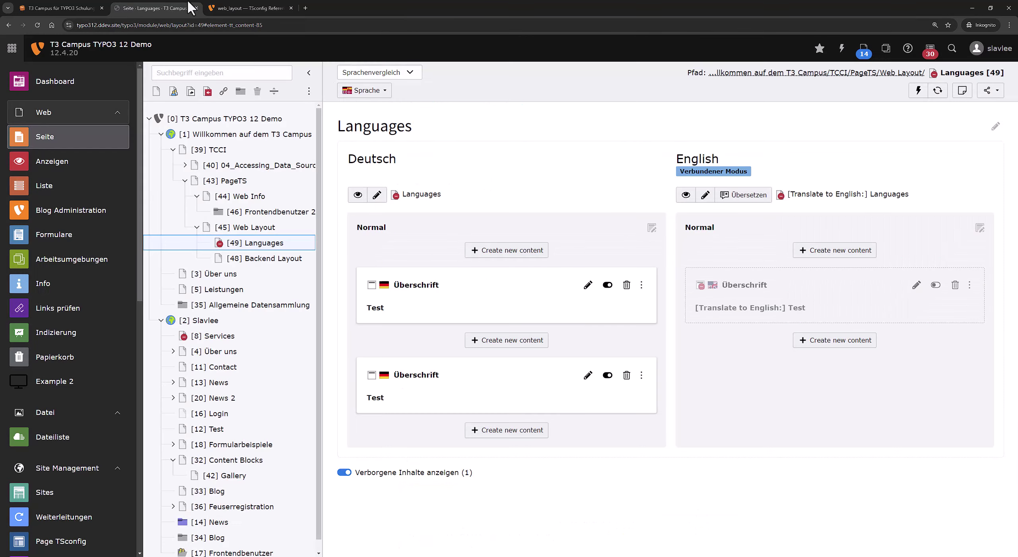
left_click(360, 93)
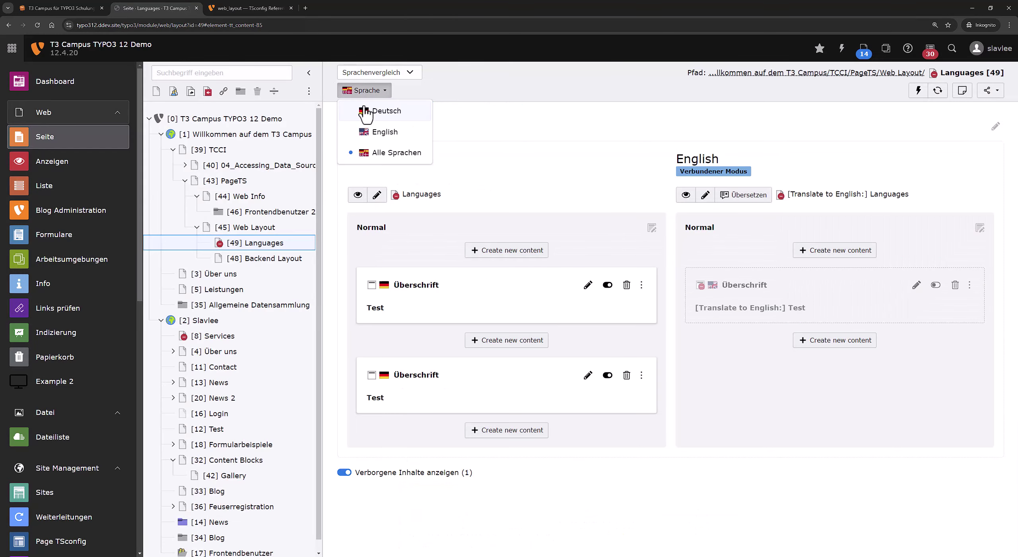
left_click(367, 113)
left_click(387, 76)
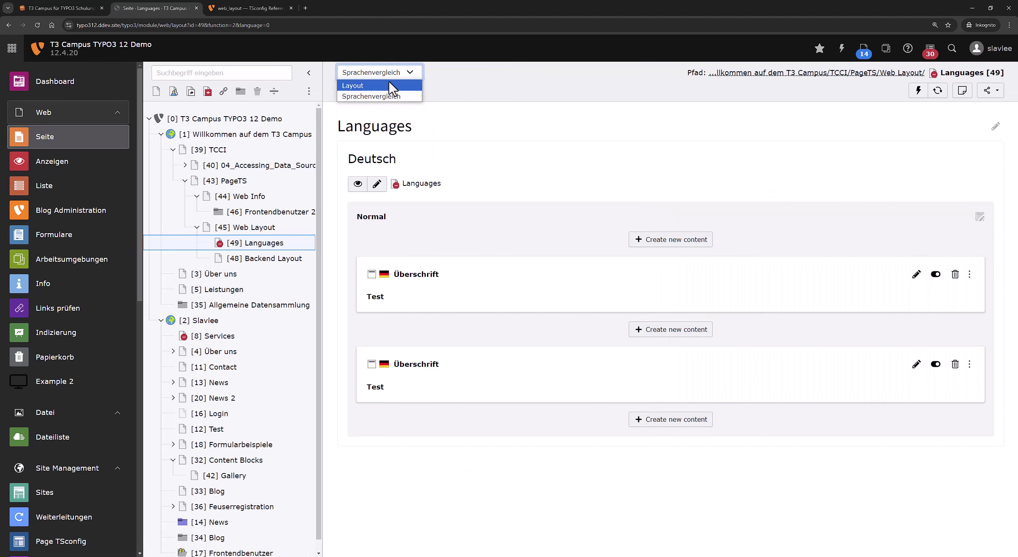
left_click(391, 85)
Recheck the Layout and Deutsch selections against the menu.functions reference (Columns = 1, Languages = 2).
left_click(251, 8)
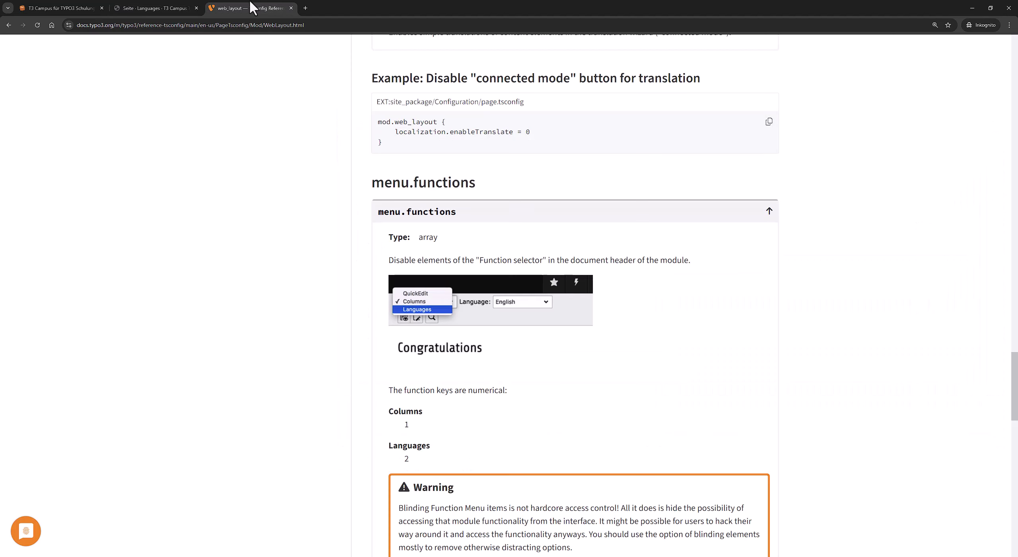
left_click(155, 8)
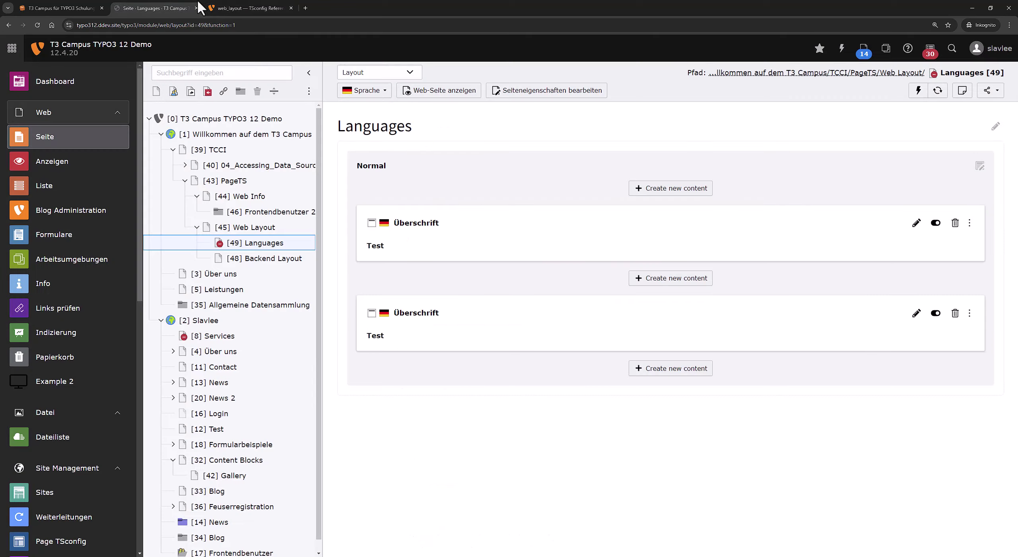
left_click(368, 77)
left_click(366, 85)
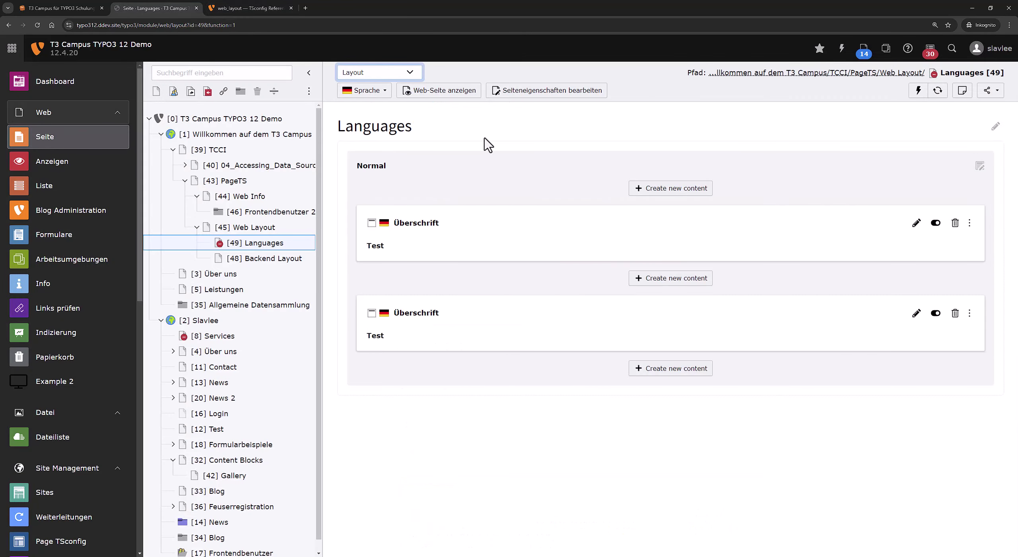
left_click(383, 95)
left_click(382, 91)
left_click(283, 10)
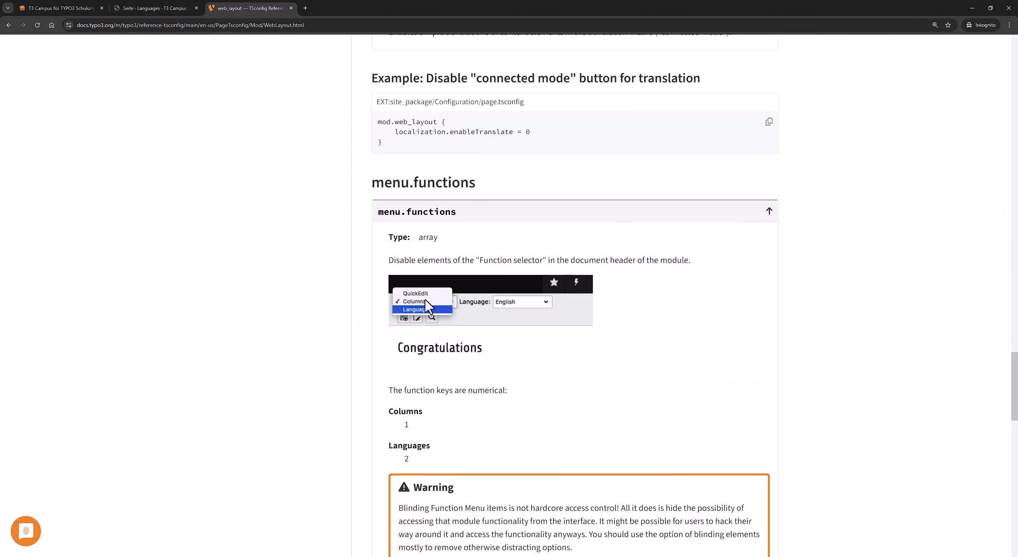
left_click(184, 9)
left_click(407, 73)
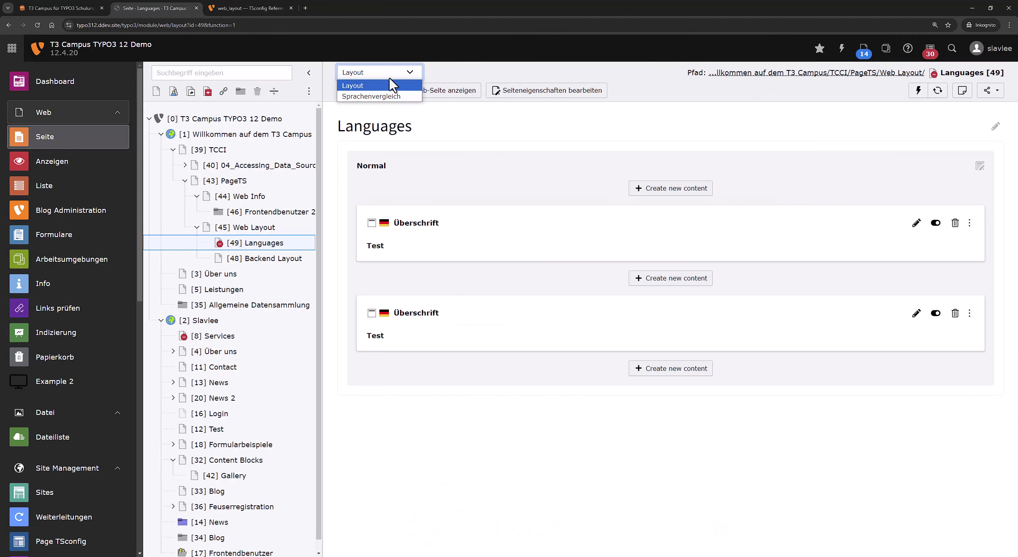
left_click(251, 8)
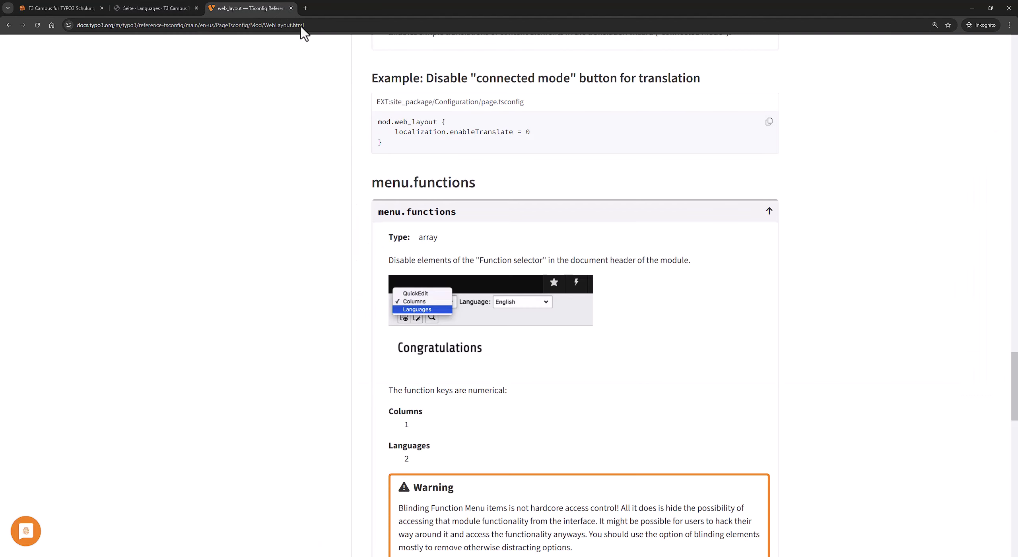
Copy the Disable "Languages" menu.functions example and return to the Languages page's view-mode list.
scroll(499, 442, "down", 4)
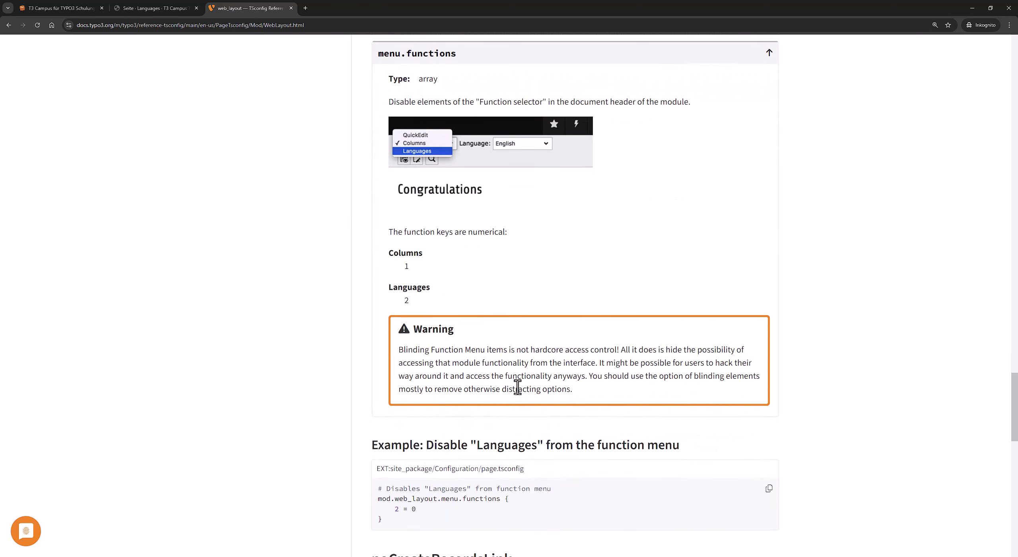
left_click(769, 488)
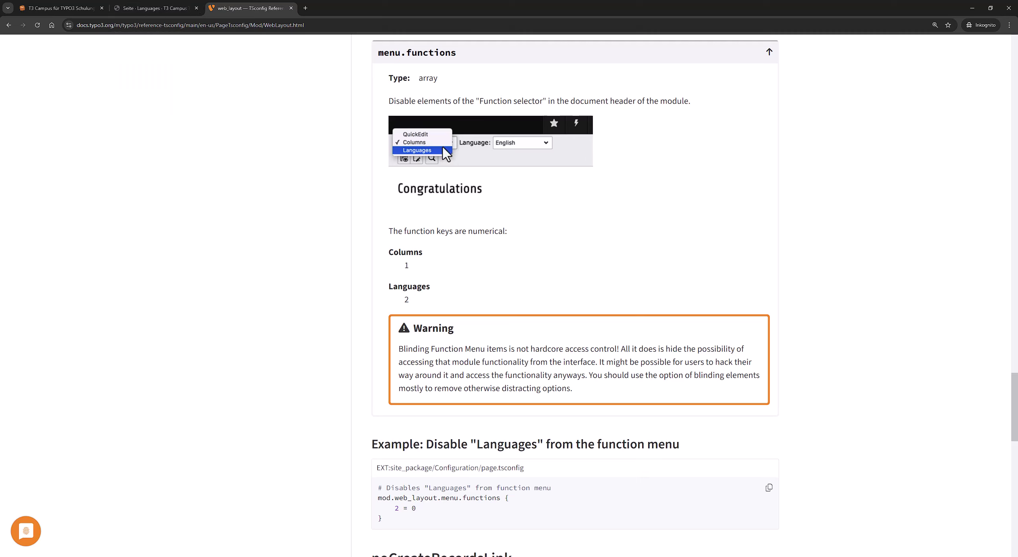
left_click(172, 7)
left_click(408, 72)
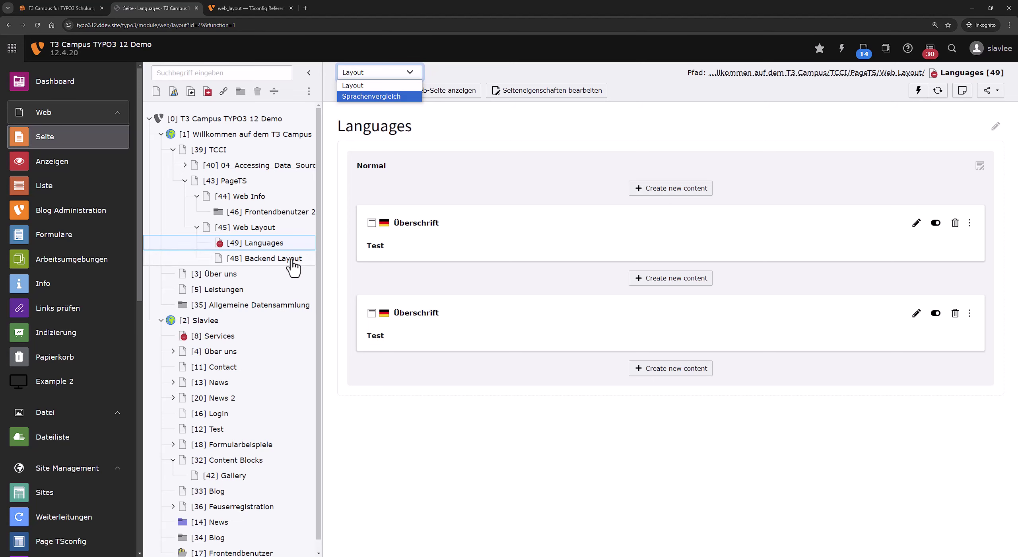
Inspect the view-mode selector's option markup in the browser developer tools, then close them.
left_click(527, 155)
key("F12")
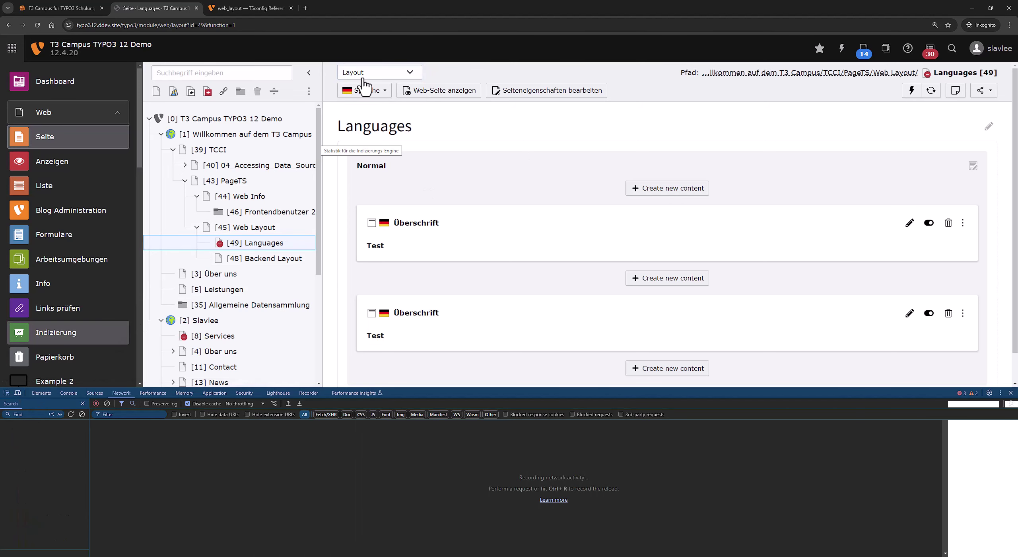
right_click(386, 78)
left_click(398, 171)
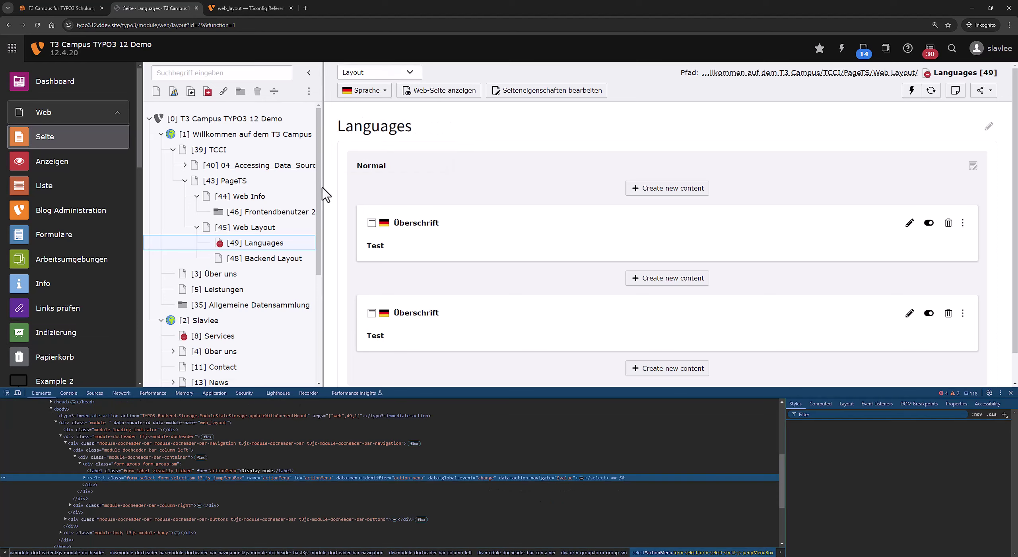
left_click(83, 477)
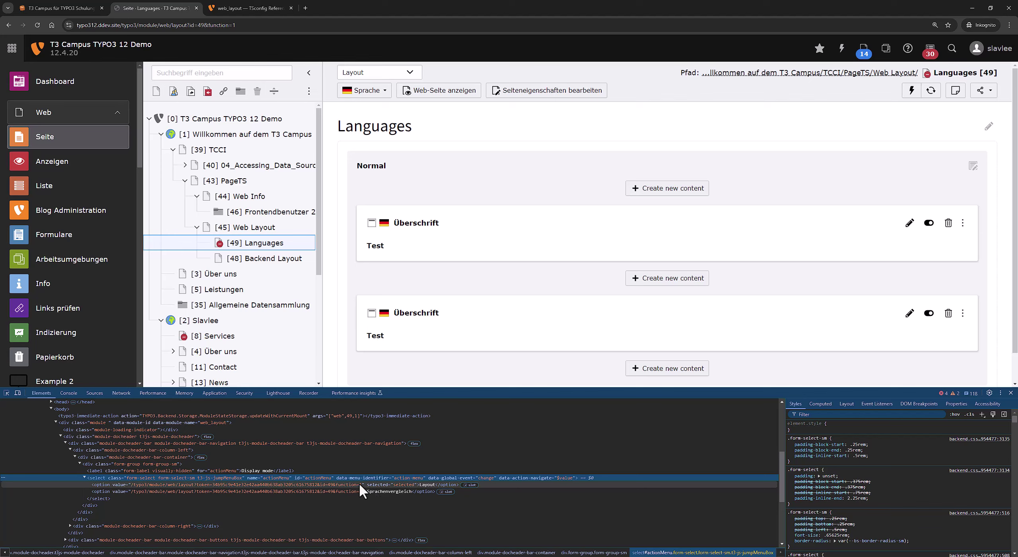
key("F12")
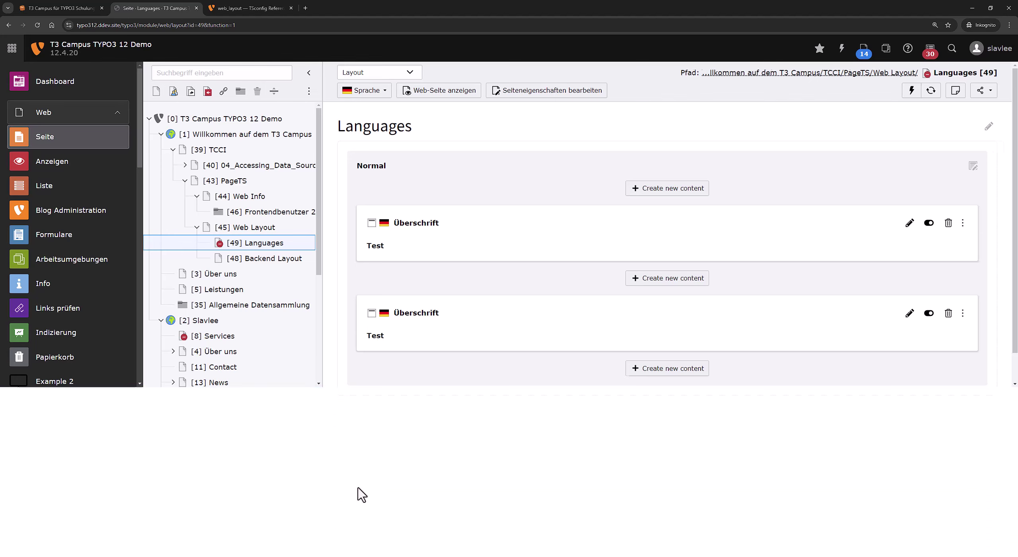
Paste mod.web_layout.menu.functions { 2 = 0 } into the Languages page TSconfig, save, and reopen the page.
right_click(274, 252)
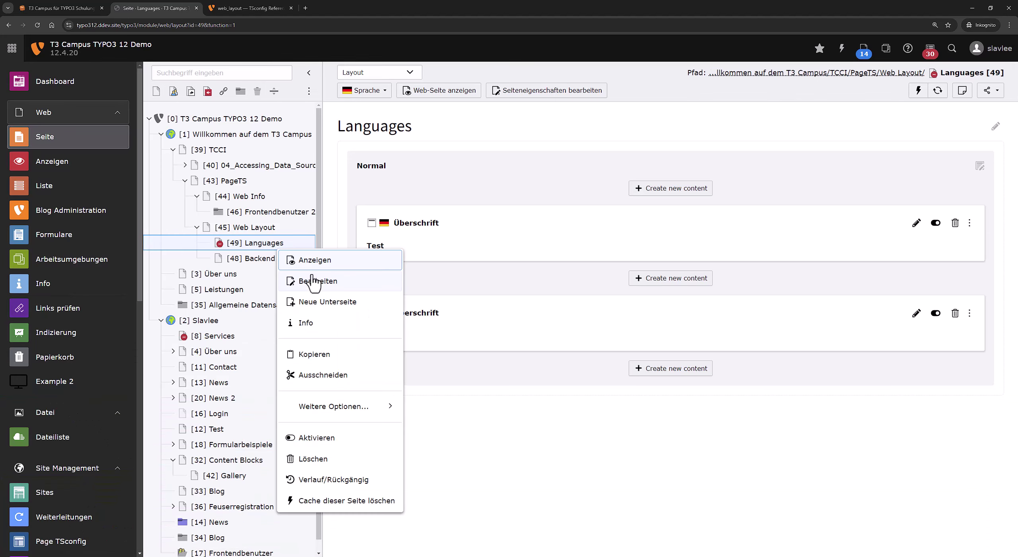
left_click(316, 282)
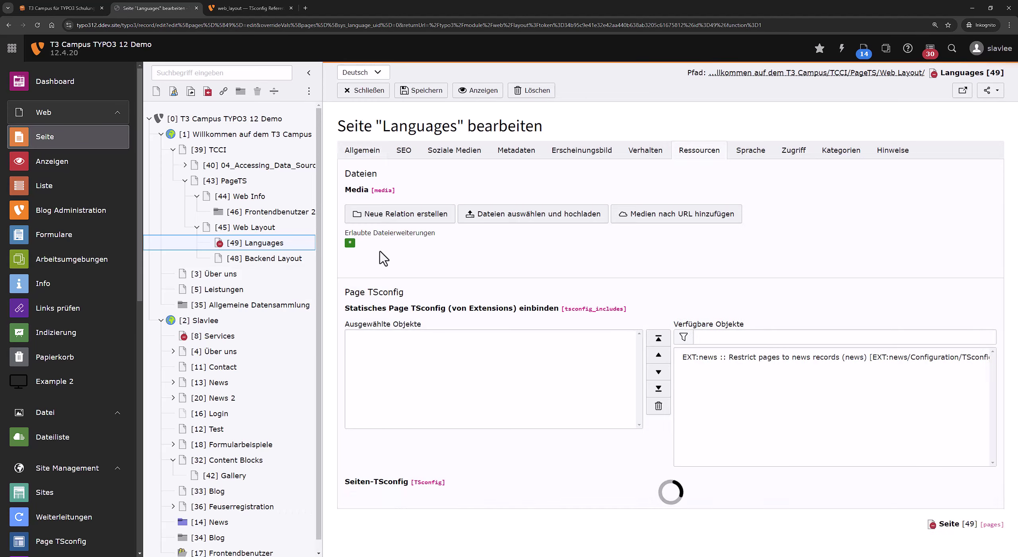
scroll(504, 470, "down", 3)
left_click(503, 497)
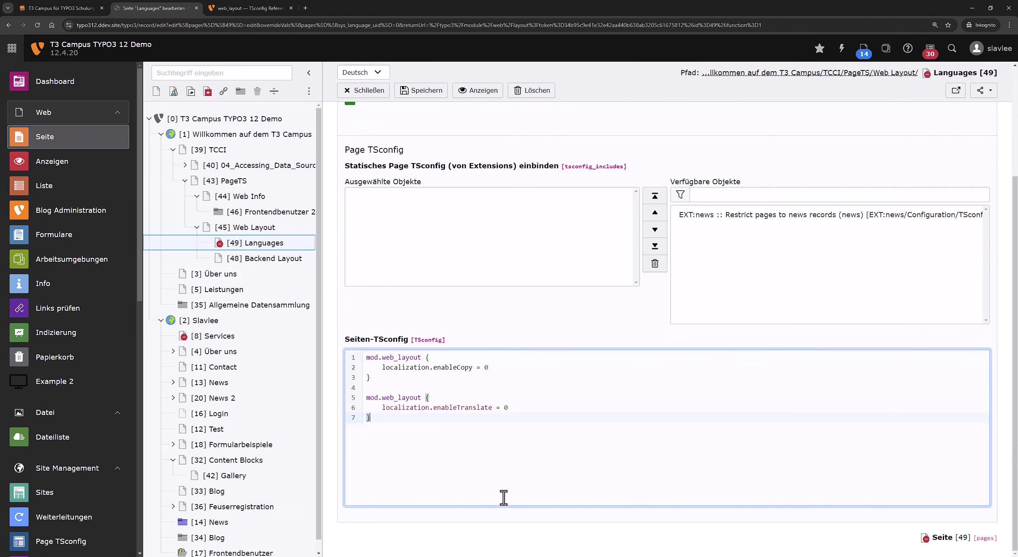
key("ctrl+v")
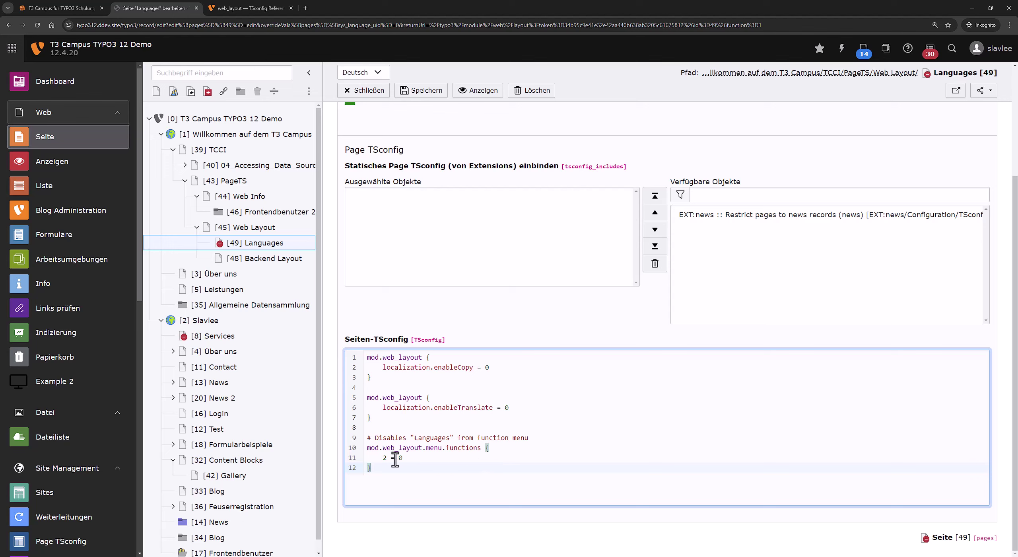
left_click(418, 85)
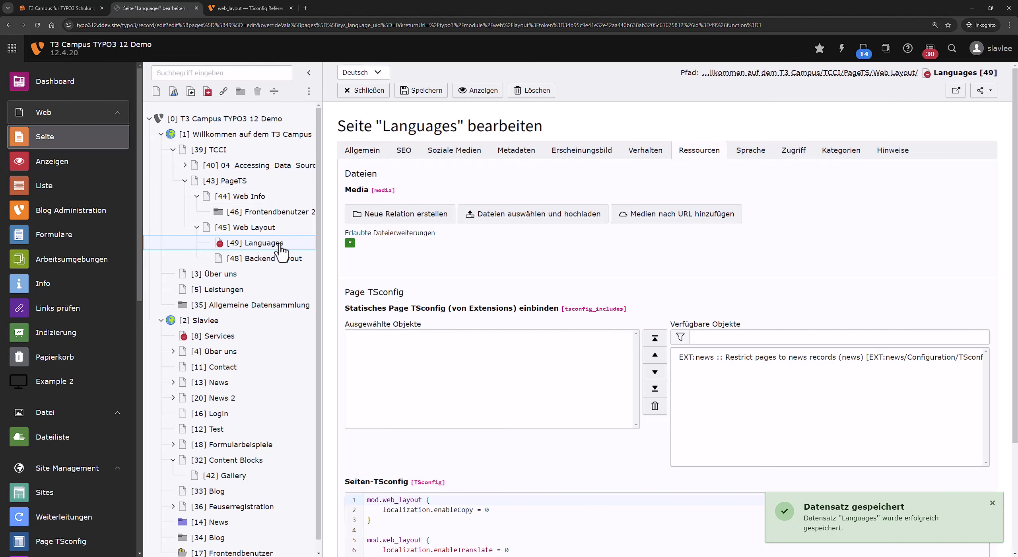
left_click(281, 244)
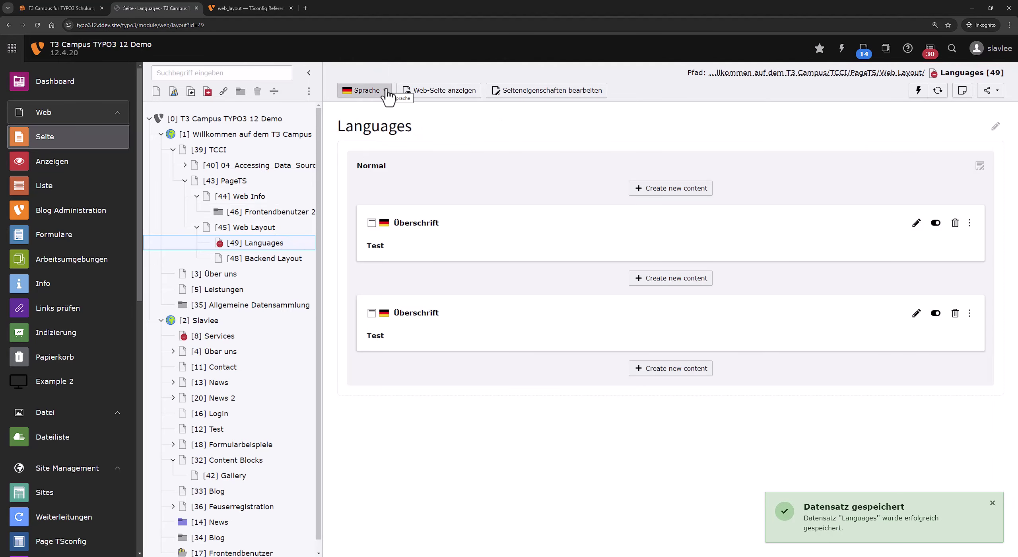
Check the Sprache language choices and the Backend Layout page's module views, then reopen Languages.
left_click(387, 97)
left_click(480, 126)
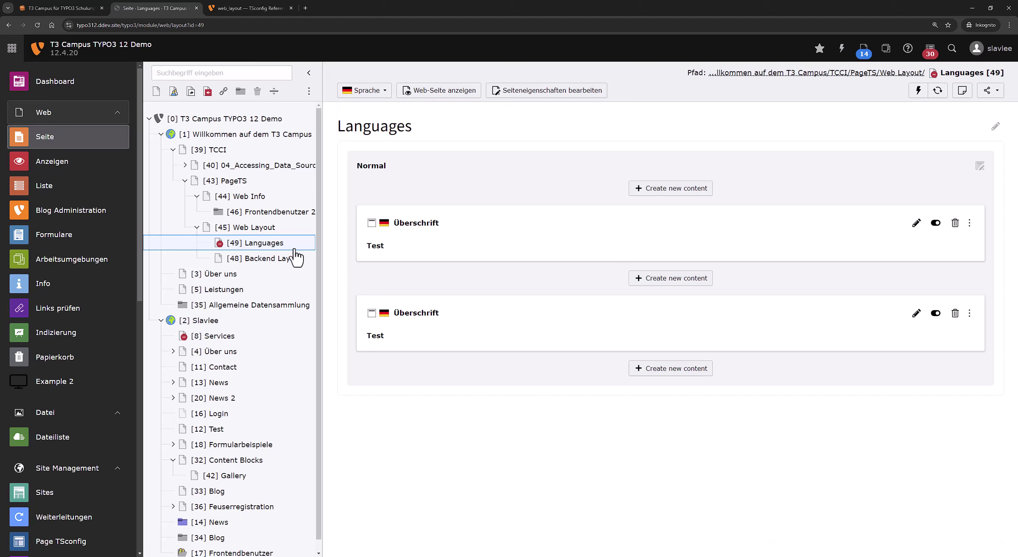
left_click(271, 259)
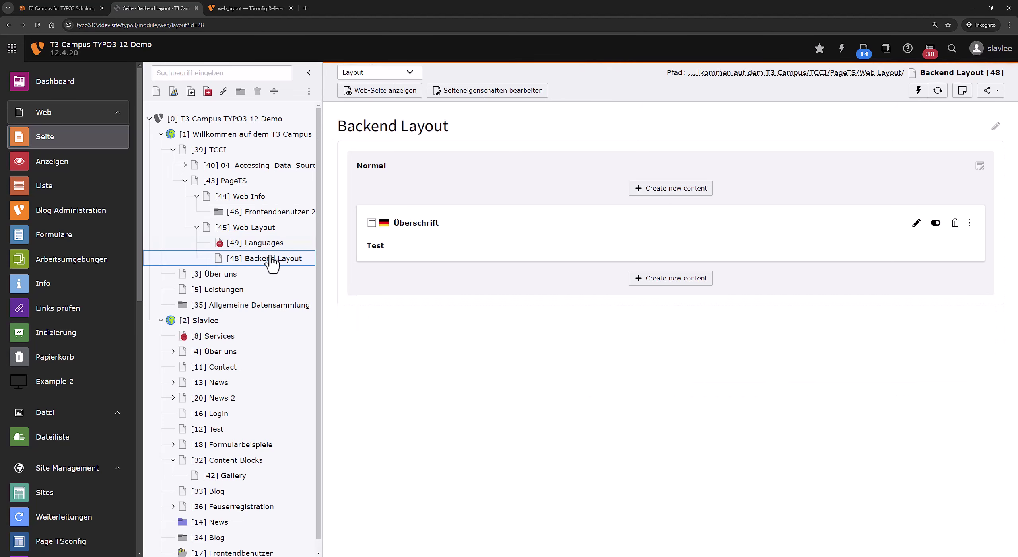
left_click(376, 73)
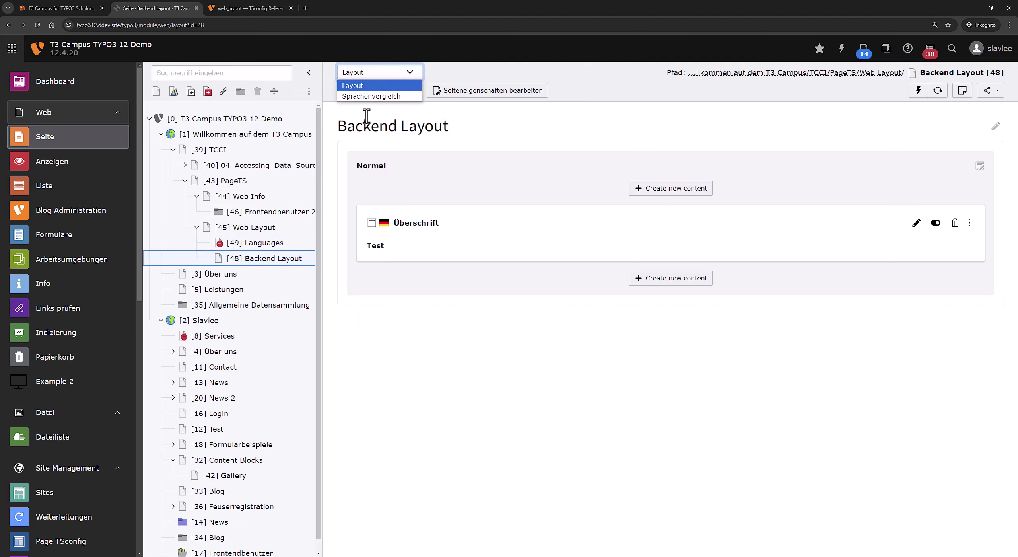
left_click(292, 238)
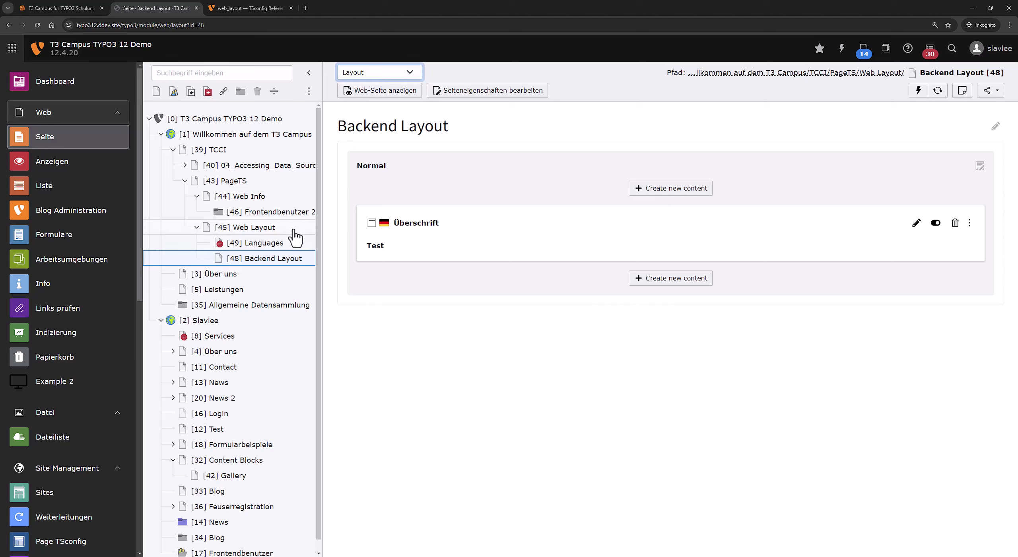
left_click(275, 242)
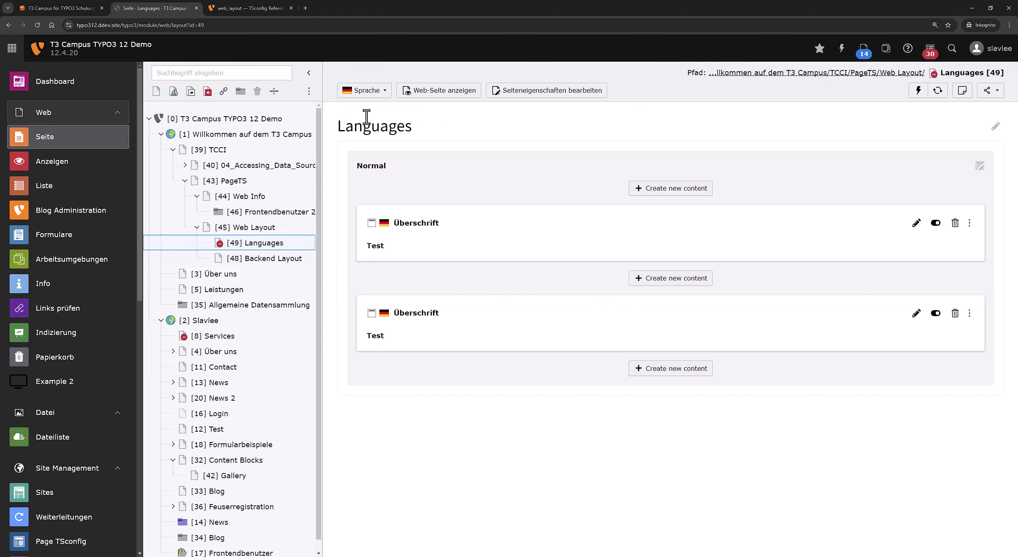
Look over the Web Info and 04_Accessing_Data_Sources pages, then find noCreateRecordsLink in the TSconfig reference.
left_click(287, 199)
left_click(389, 73)
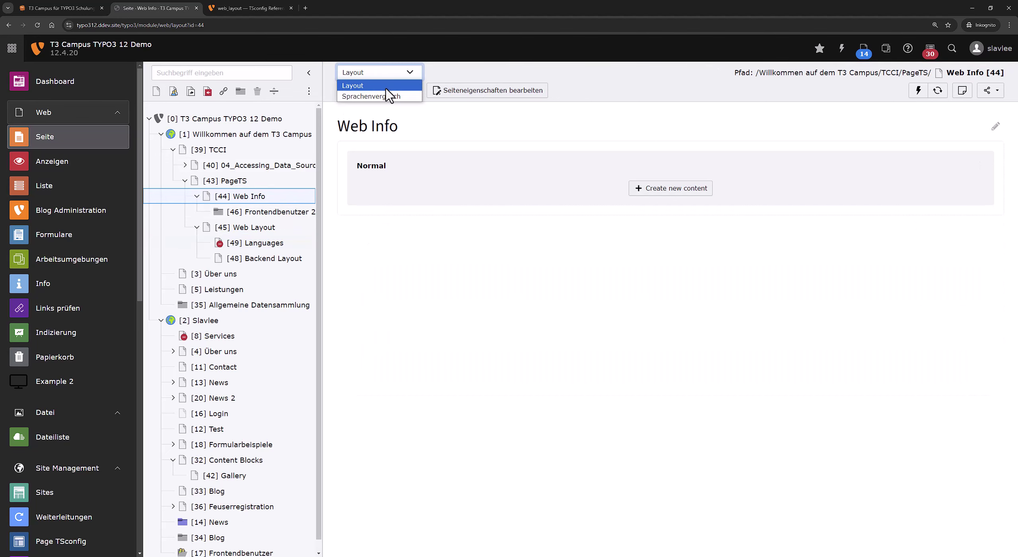
left_click(226, 164)
left_click(352, 73)
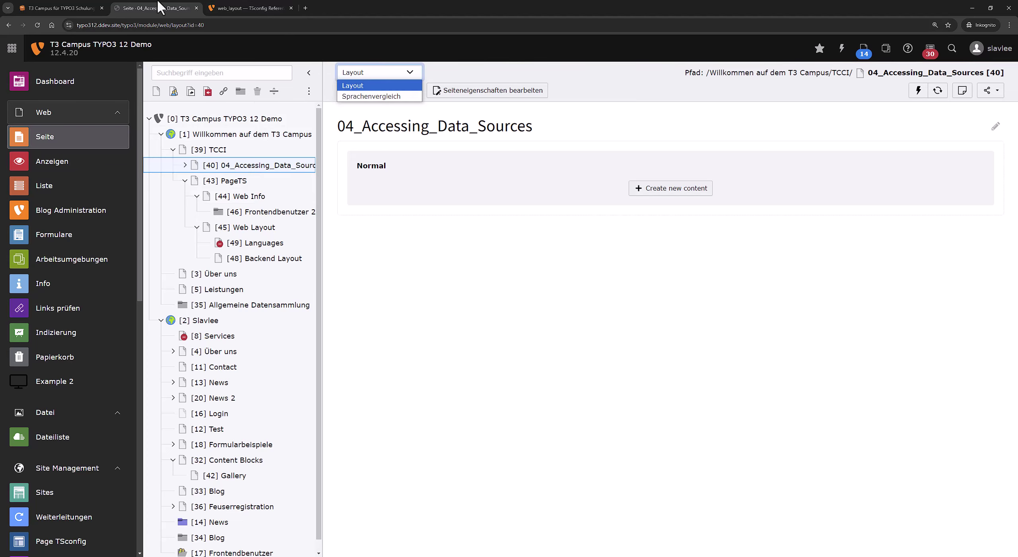
left_click(228, 9)
scroll(273, 274, "down", 10)
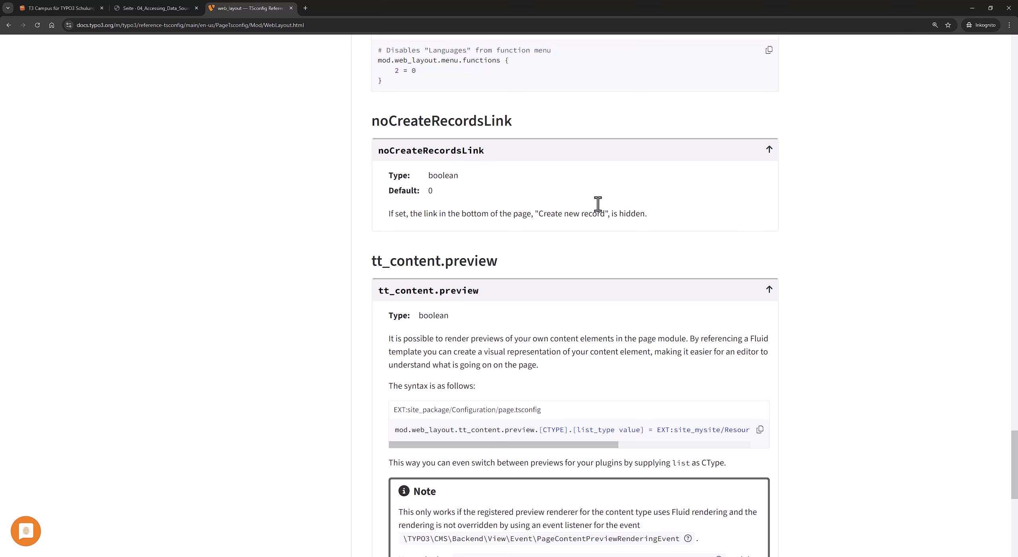
Copy the noCreateRecordsLink heading and open the [45] Web Layout page in the page module.
double_click(435, 111)
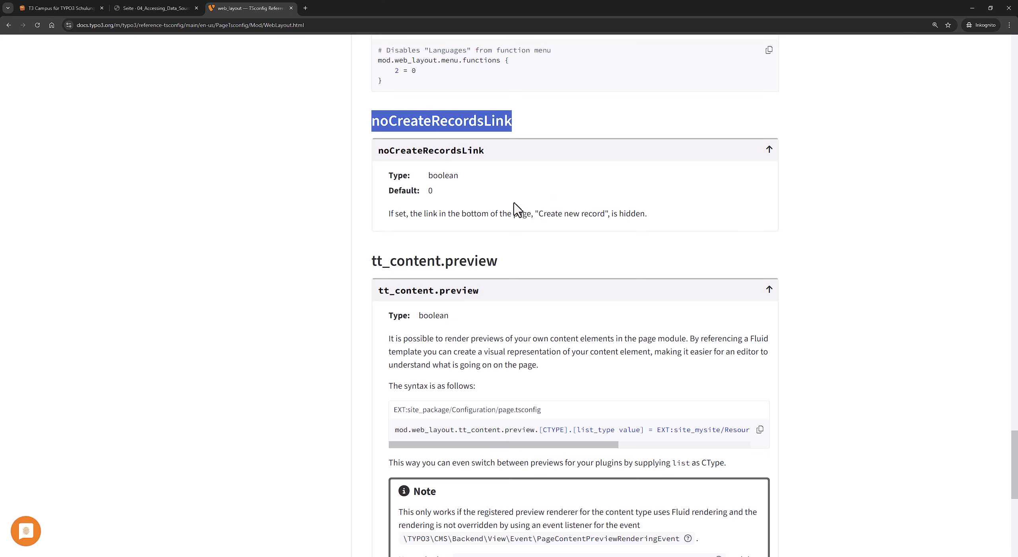
left_click(179, 8)
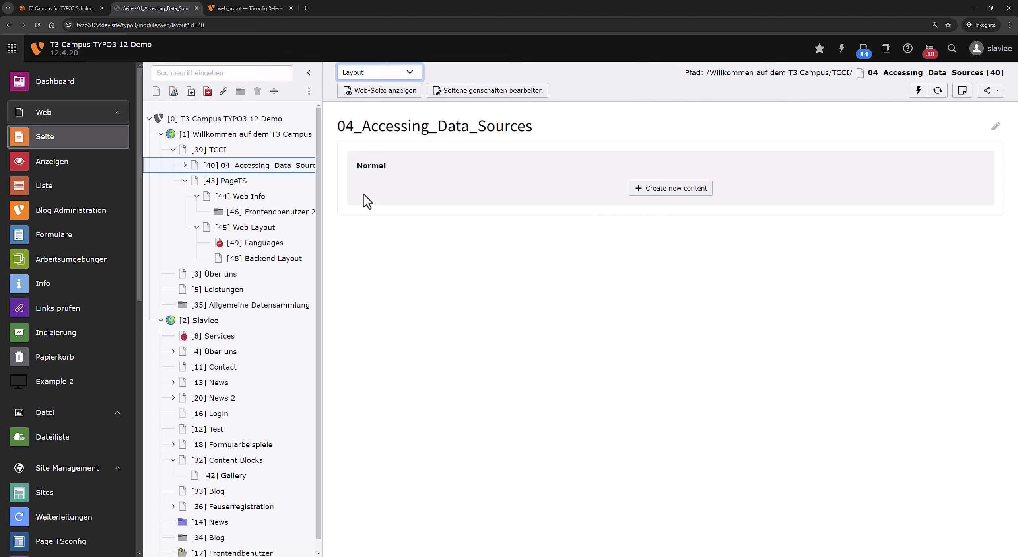
left_click(287, 257)
left_click(297, 230)
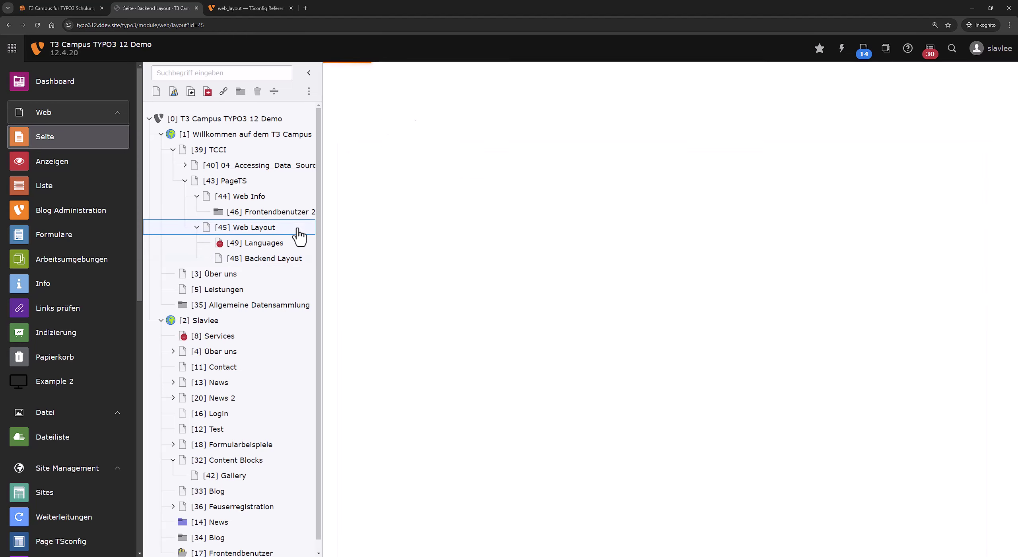
scroll(586, 386, "down", 1)
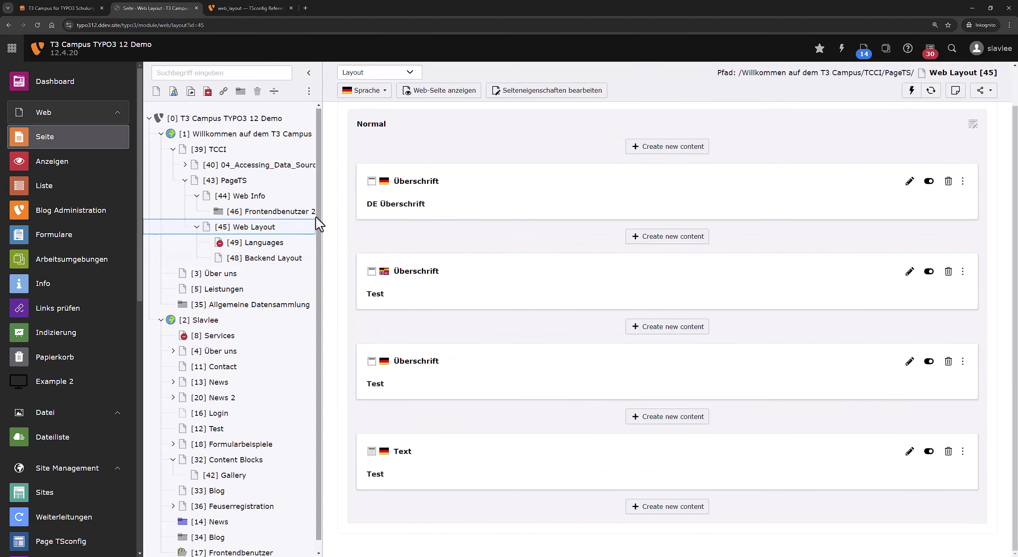
Paste mod.web_layout.noCreateRecordsLink onto line 3 of the Web Layout page's Seiten-TSconfig, save, and reopen the page.
right_click(289, 223)
left_click(340, 257)
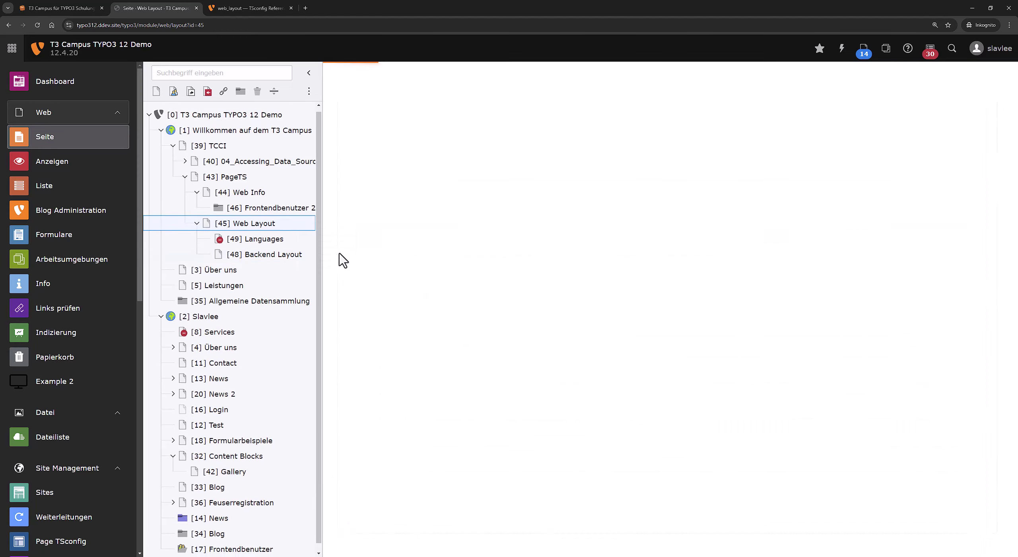
scroll(461, 368, "down", 3)
left_click(606, 470)
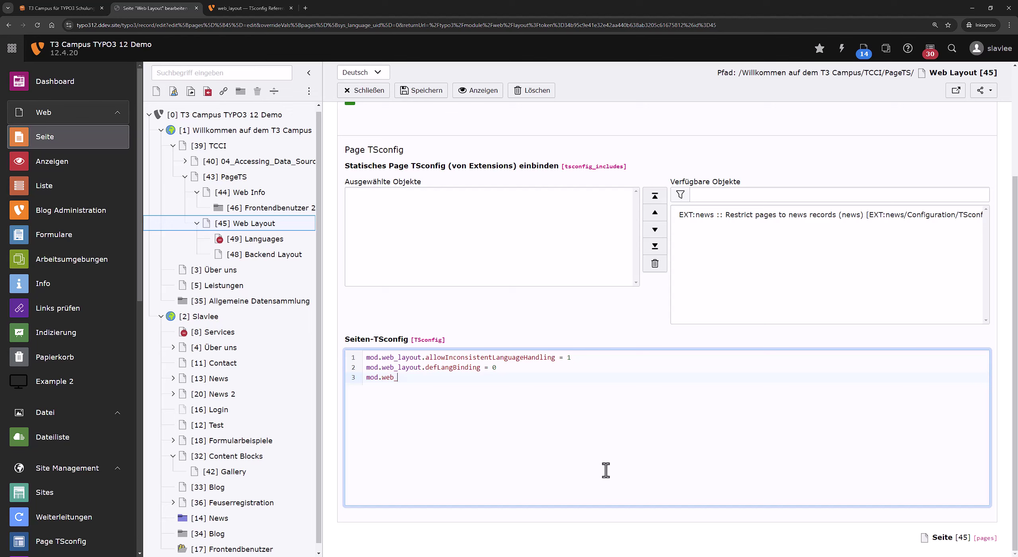
type("noCreateRecordsLink =")
left_click(427, 92)
left_click(302, 224)
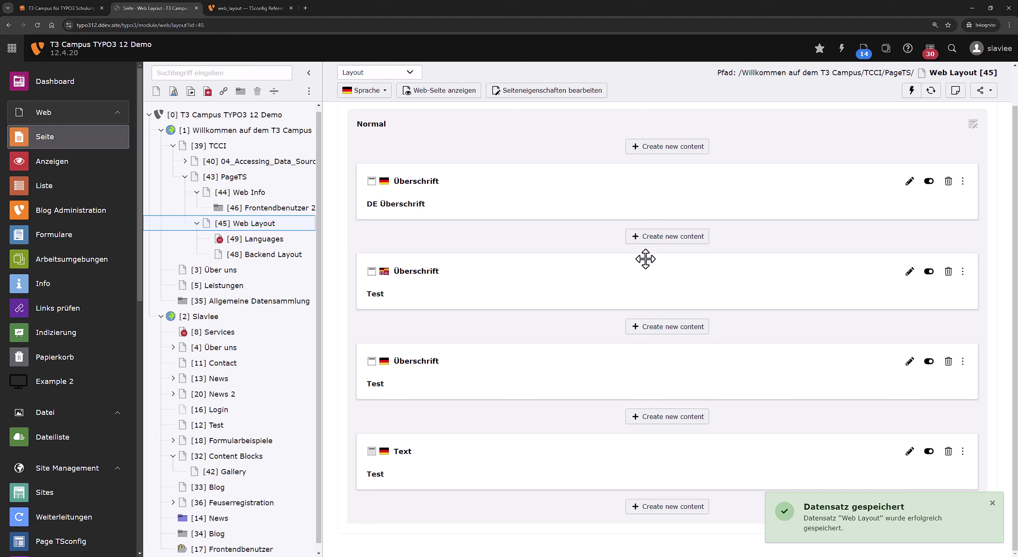
Complete line 3 as mod.web_layout.noCreateRecordsLink = 1 in the Web Layout page's TSconfig and save.
left_click(277, 7)
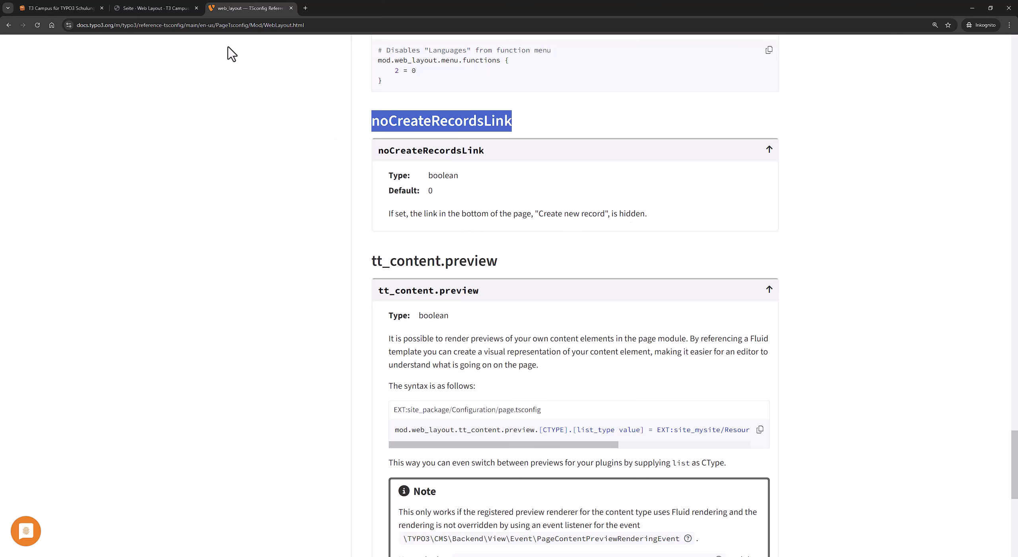
left_click(155, 8)
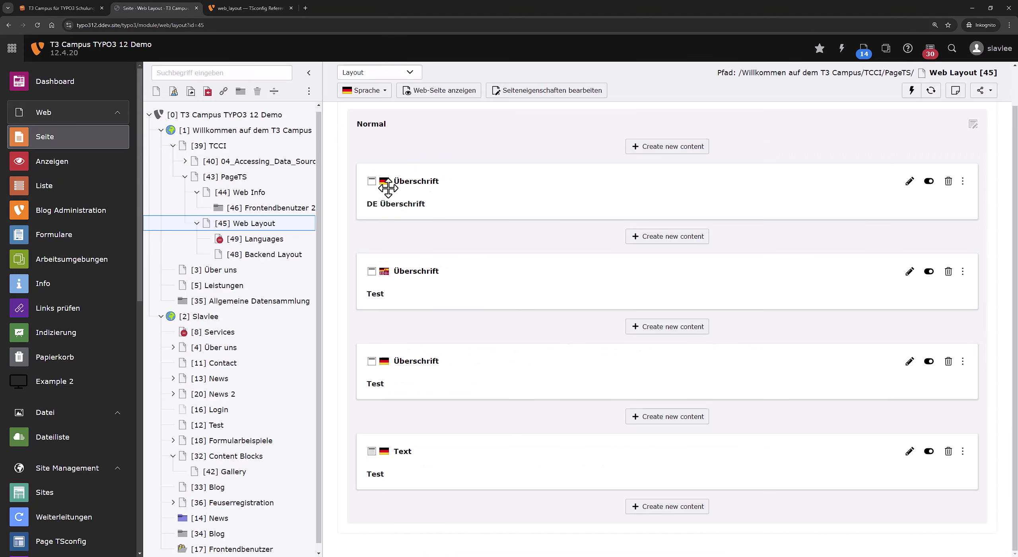
right_click(286, 225)
left_click(352, 266)
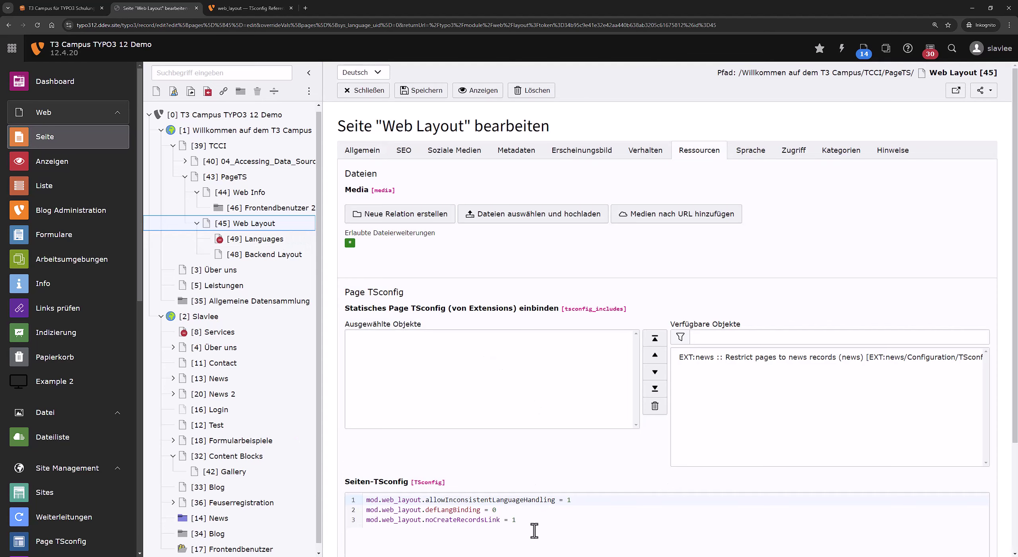
left_click(536, 527)
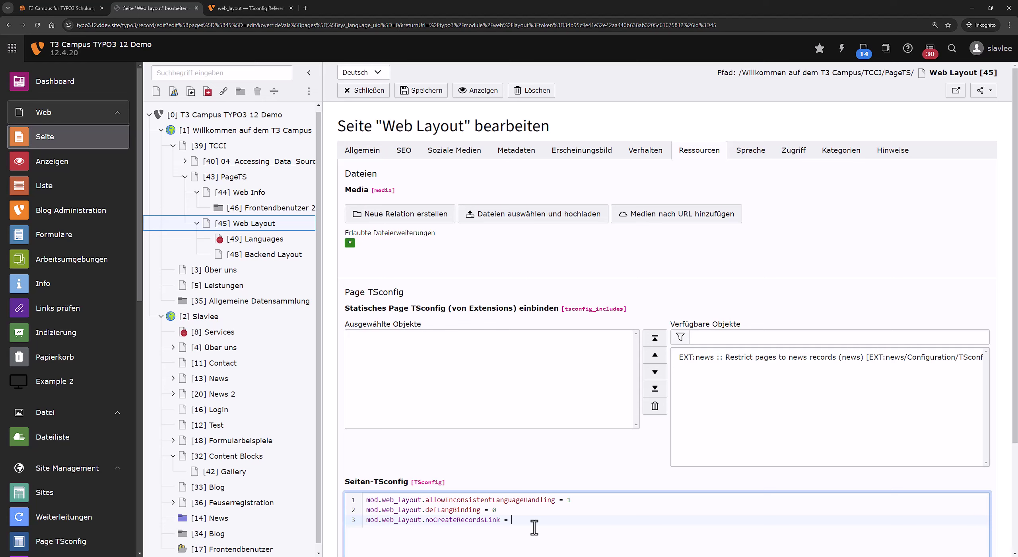
left_click(251, 7)
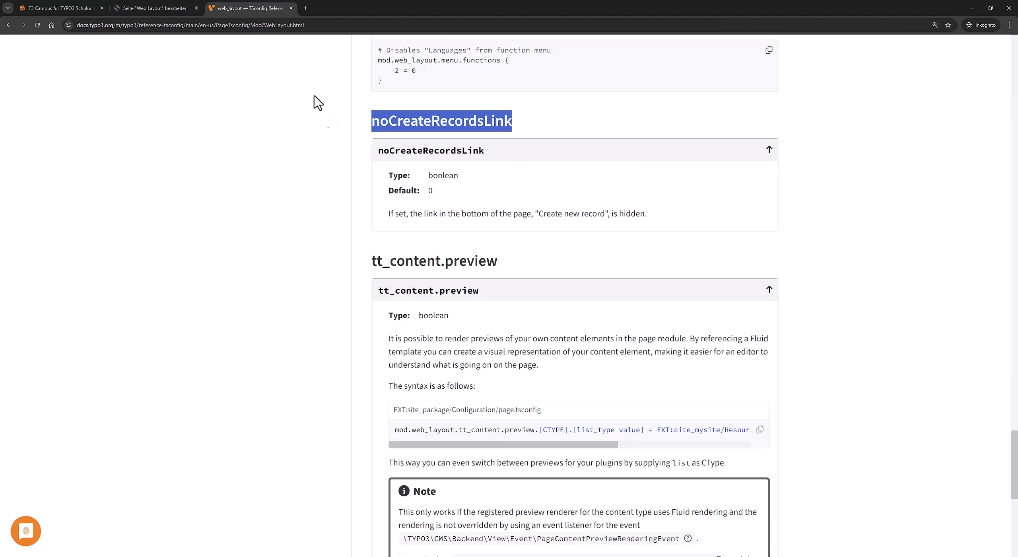
left_click(159, 7)
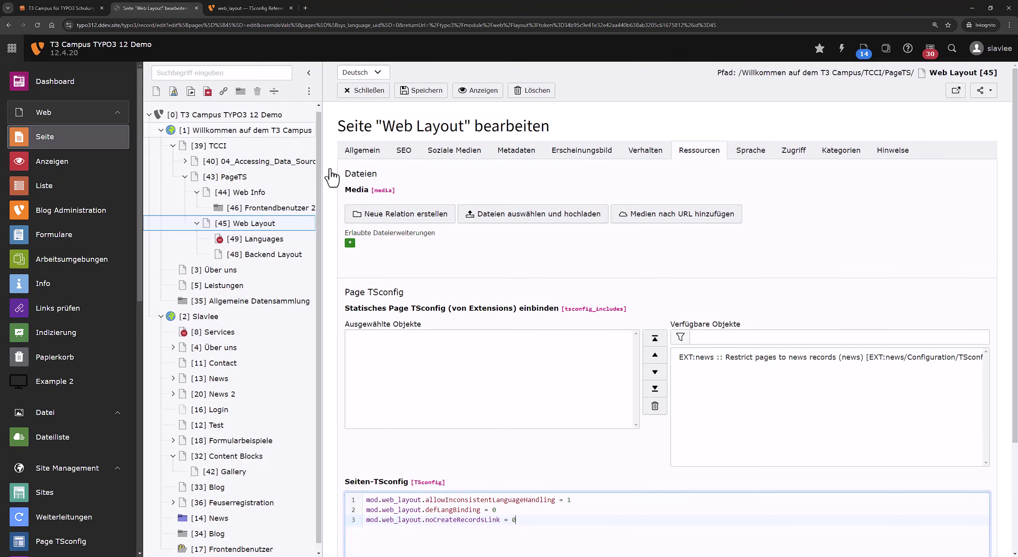
left_click(419, 91)
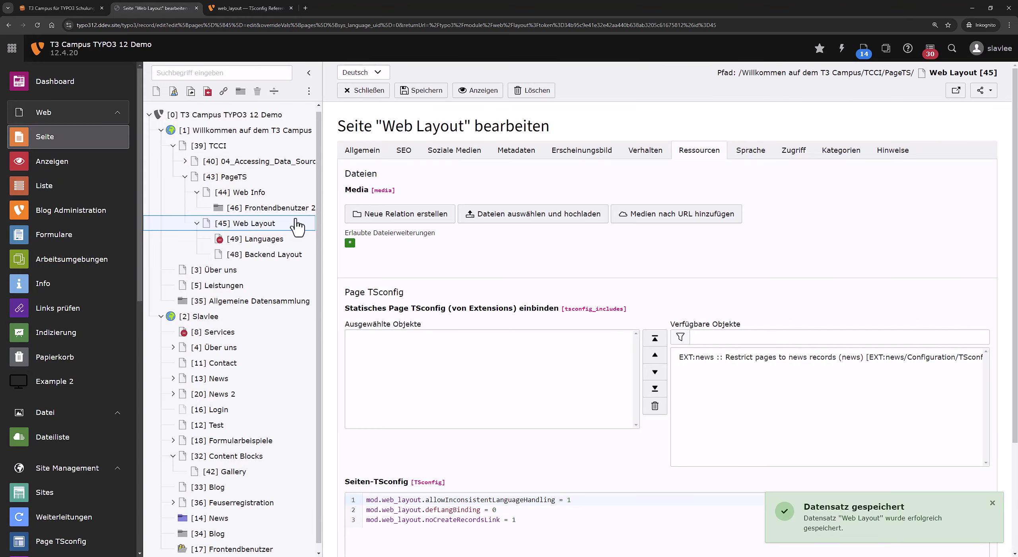
View the Web Layout page's content layout and compare it with the noCreateRecordsLink documentation.
left_click(297, 225)
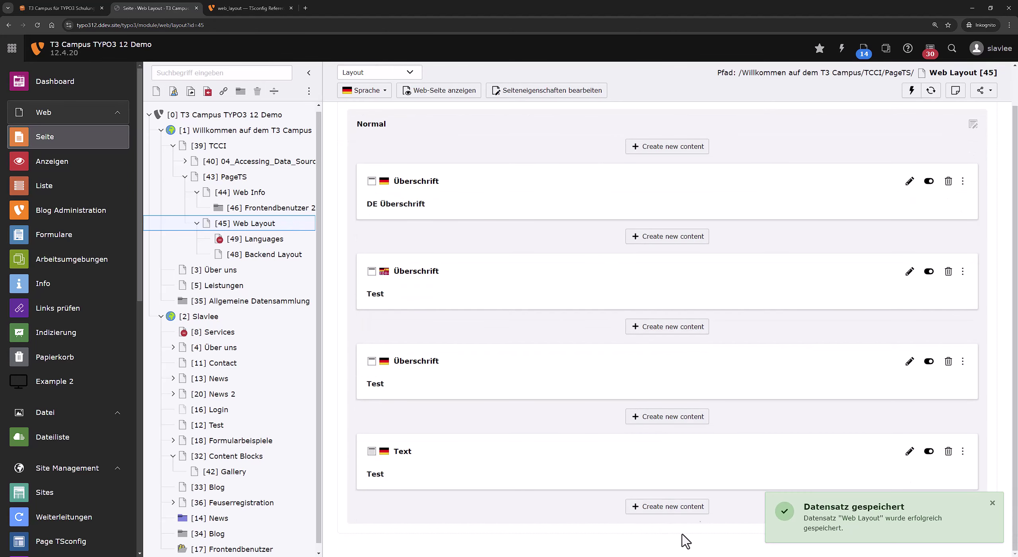
left_click(993, 505)
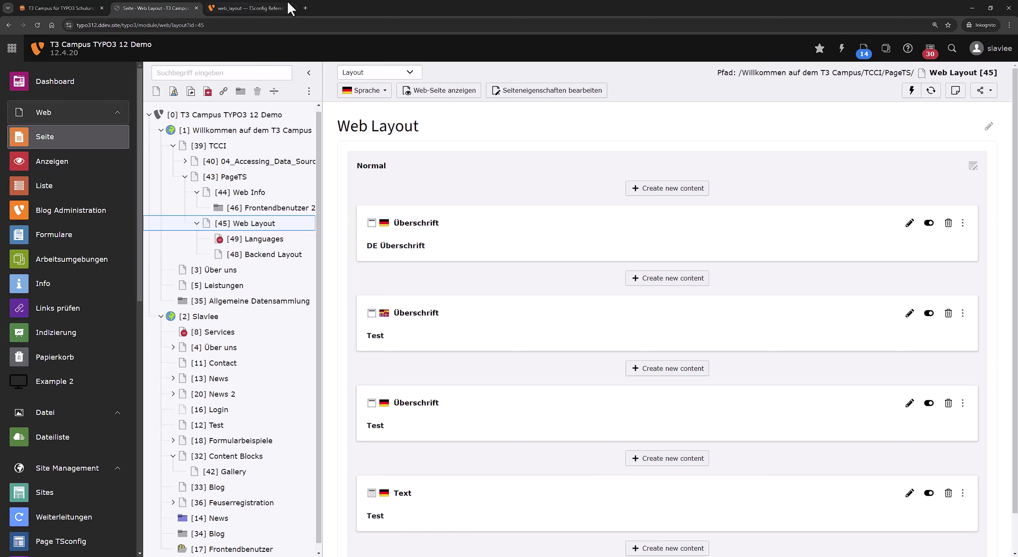
left_click(278, 8)
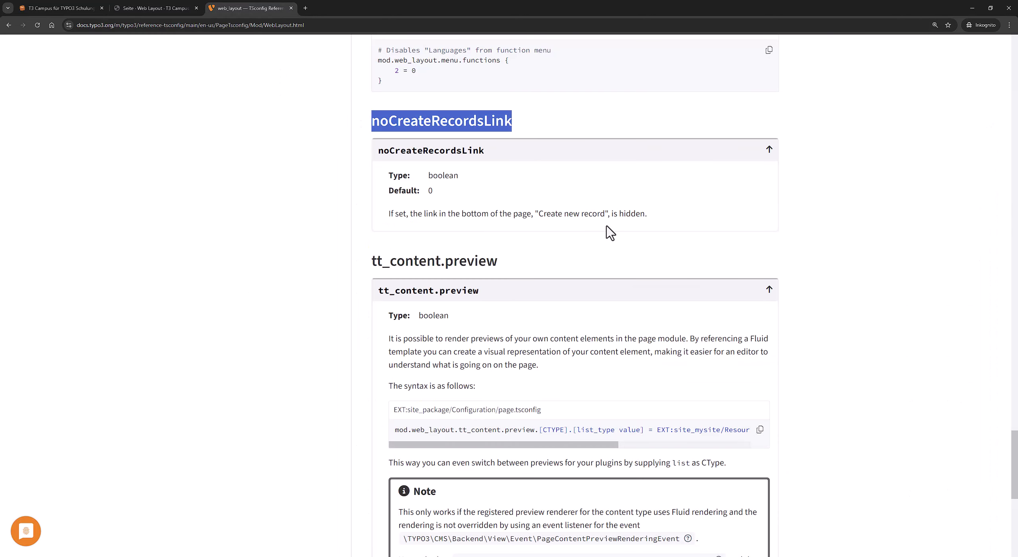
left_click(197, 8)
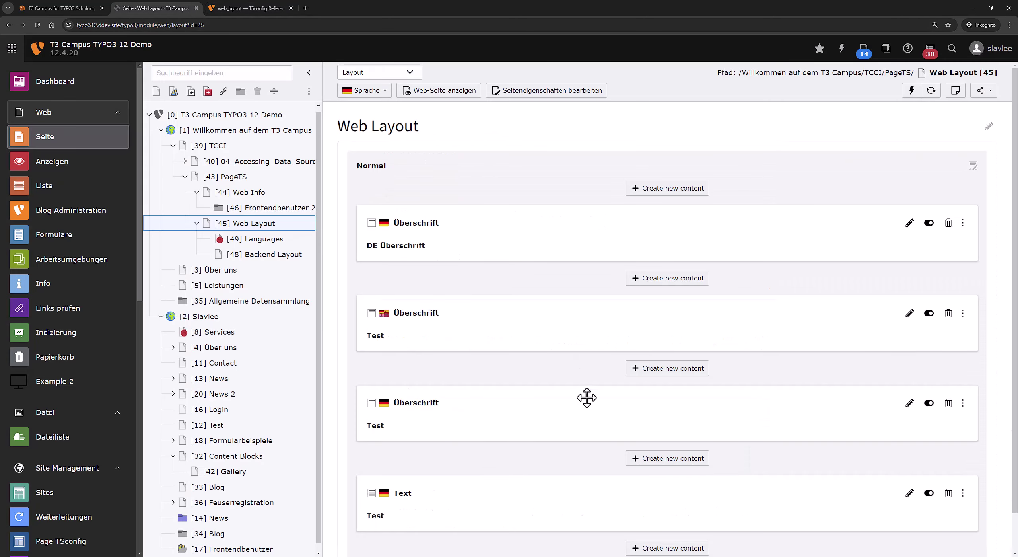
scroll(586, 417, "down", 1)
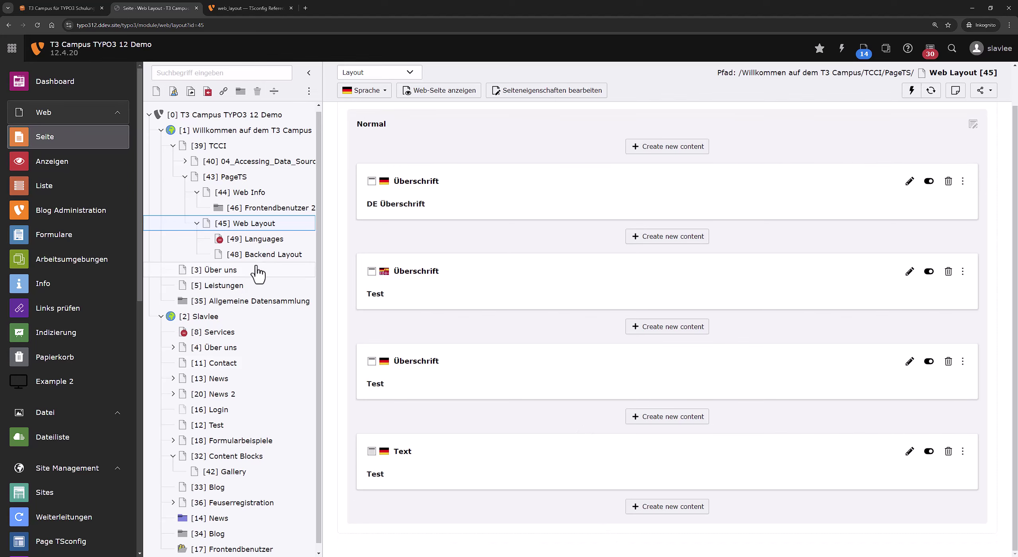
scroll(362, 91, "up", 1)
Compare the Web Layout page in the List module, then return to its Layout view.
left_click(363, 73)
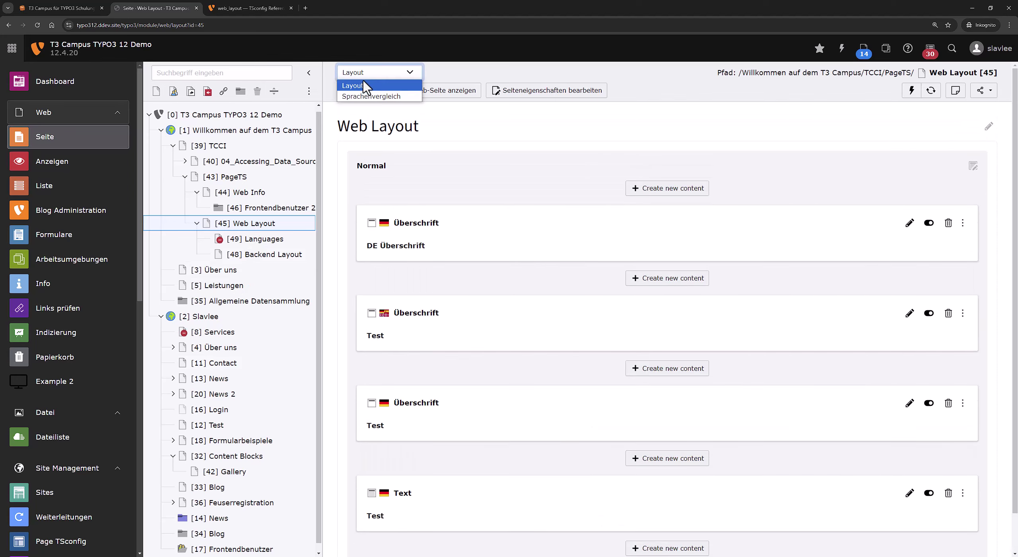
left_click(362, 86)
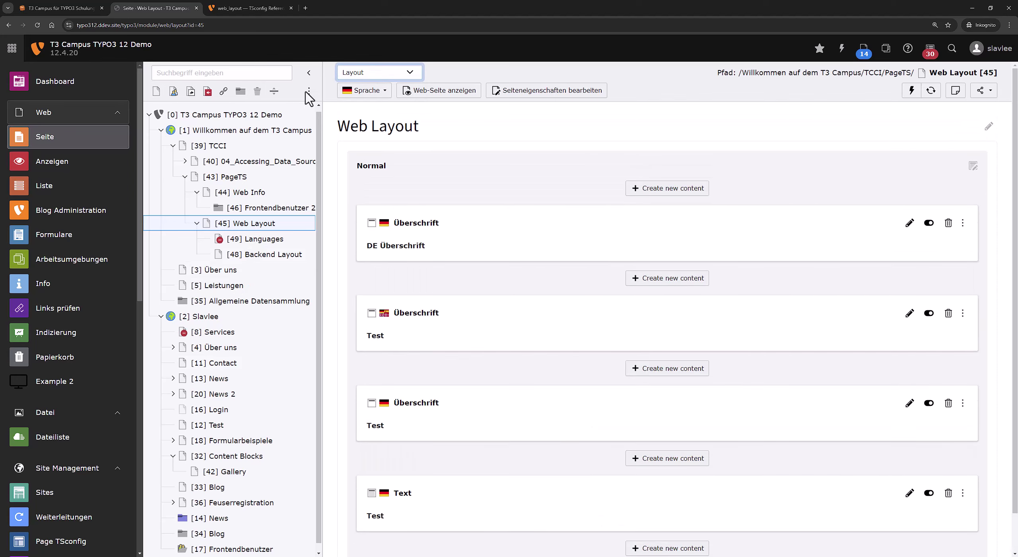
left_click(83, 195)
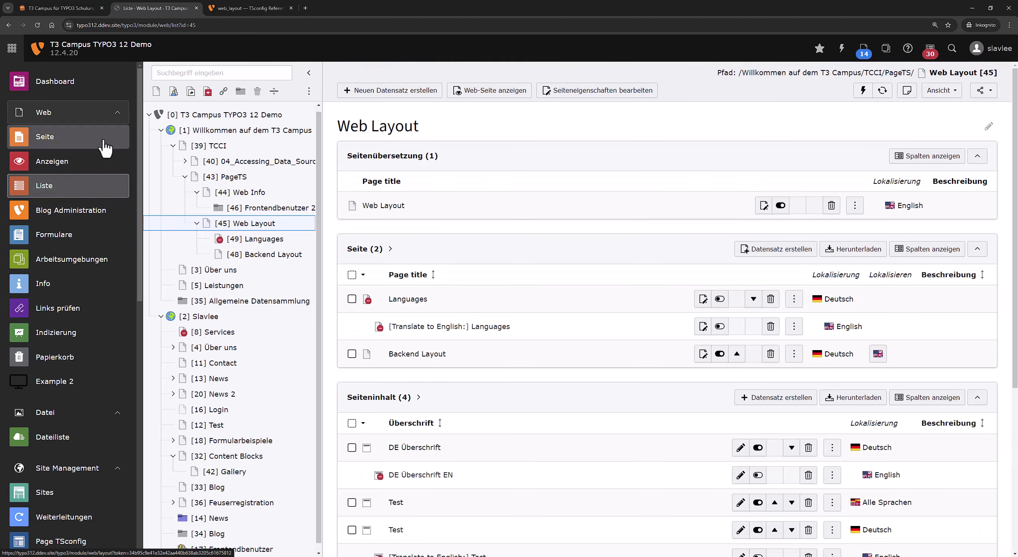
left_click(105, 148)
right_click(248, 223)
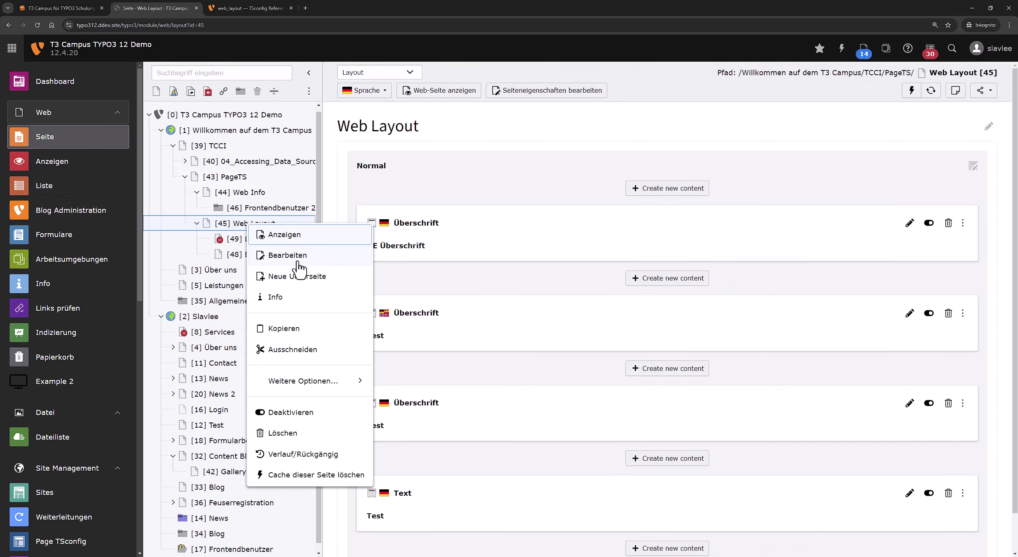
left_click(715, 284)
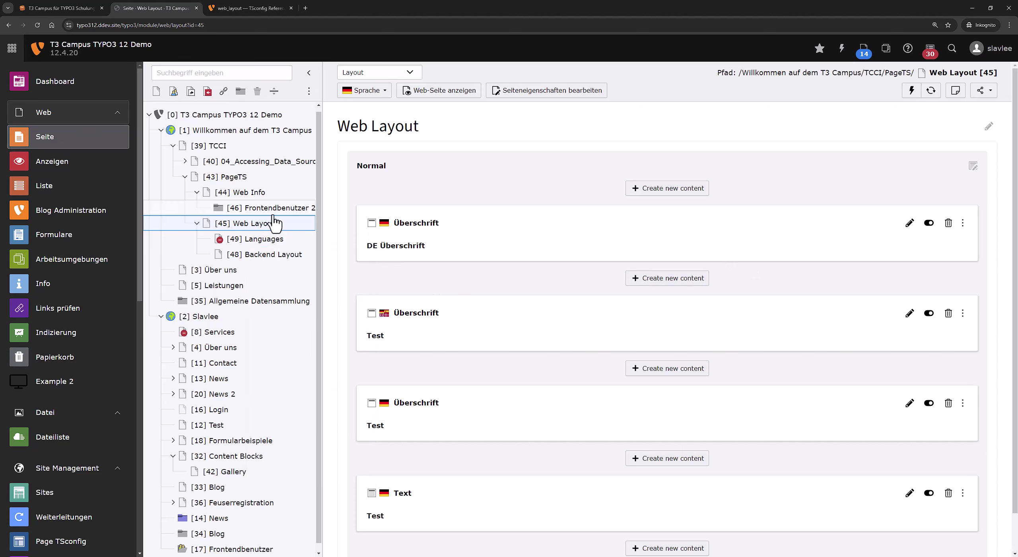
scroll(573, 241, "down", 1)
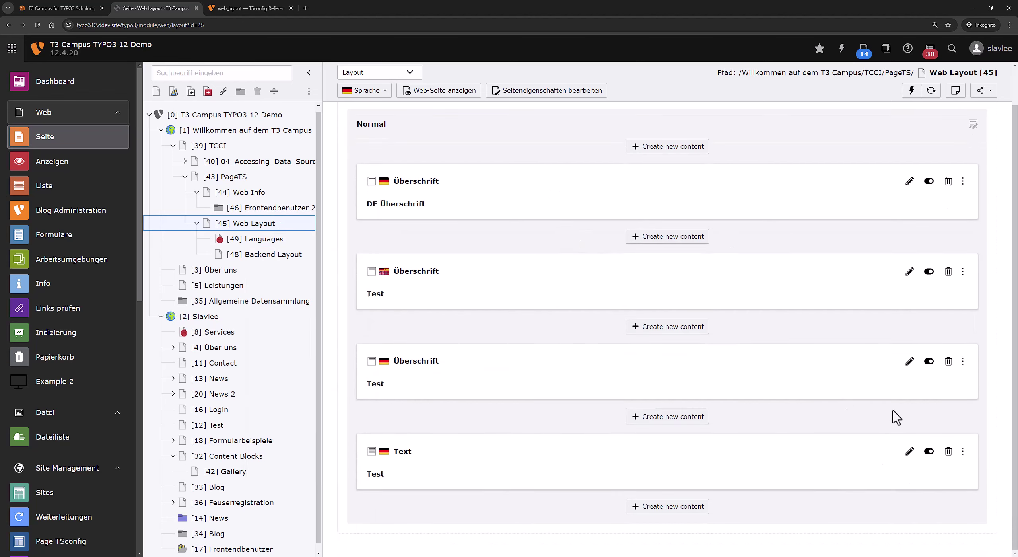
scroll(897, 418, "up", 1)
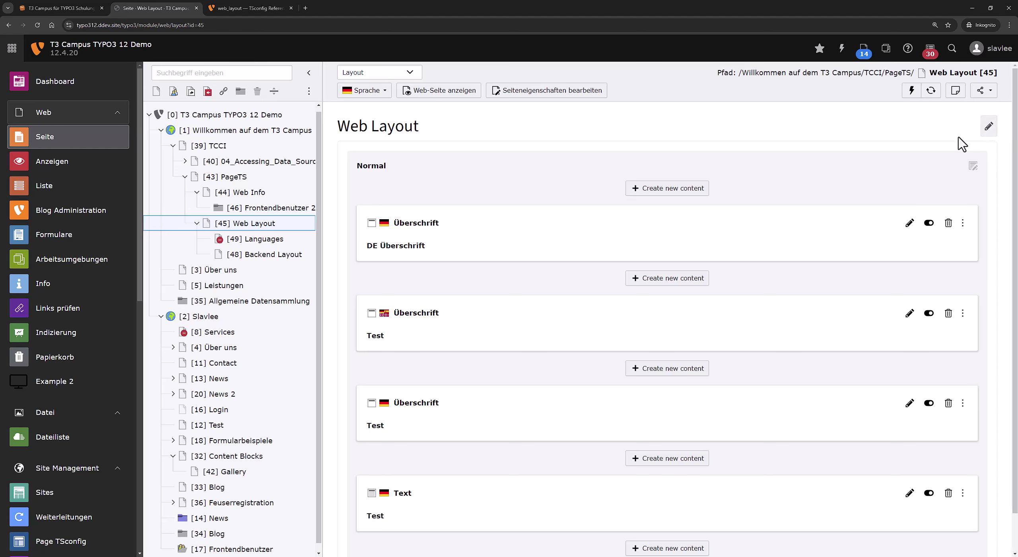
Change noCreateRecordsLink to 0 in the Web Layout page's Seiten-TSconfig and save.
right_click(302, 225)
left_click(335, 256)
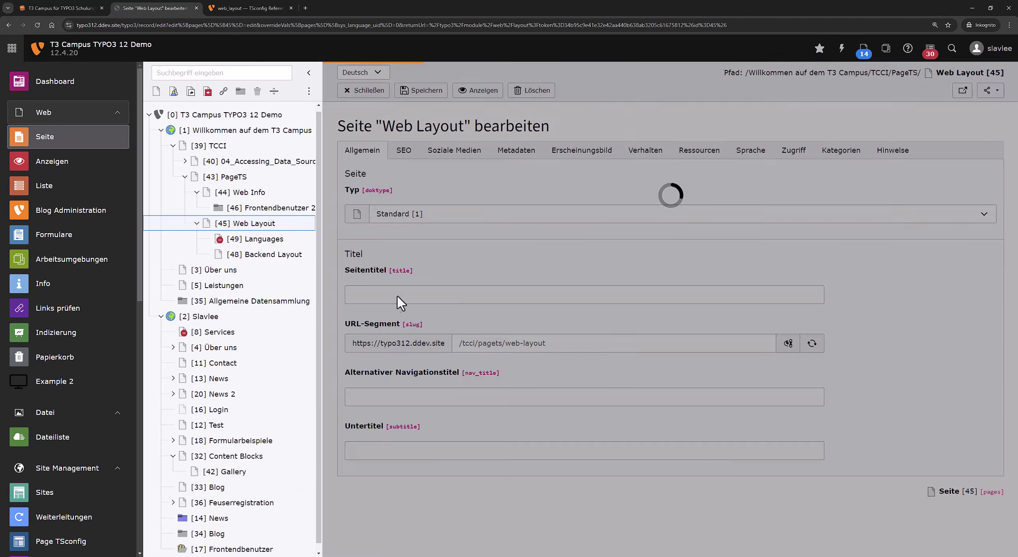
scroll(507, 438, "down", 4)
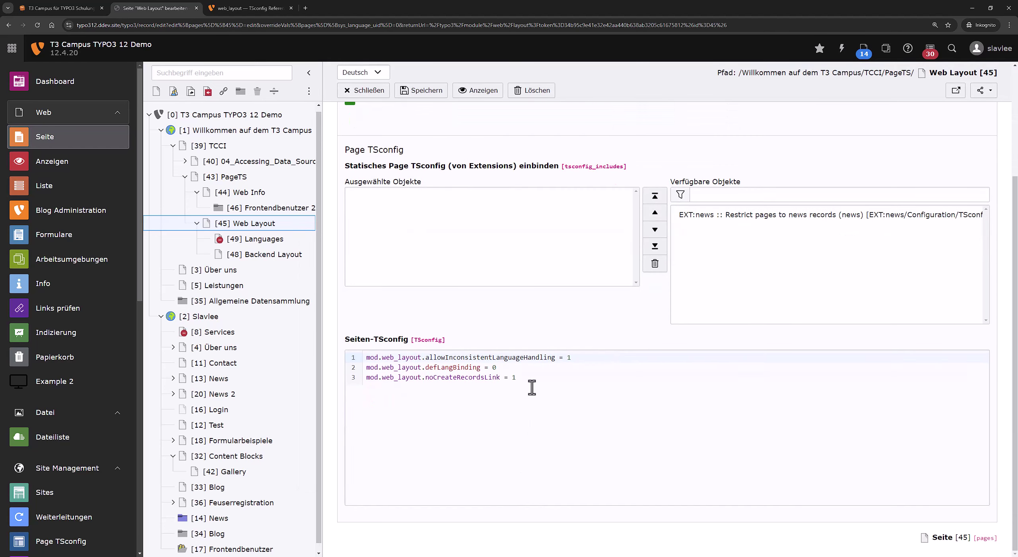
left_click(532, 388)
key("BackSpace")
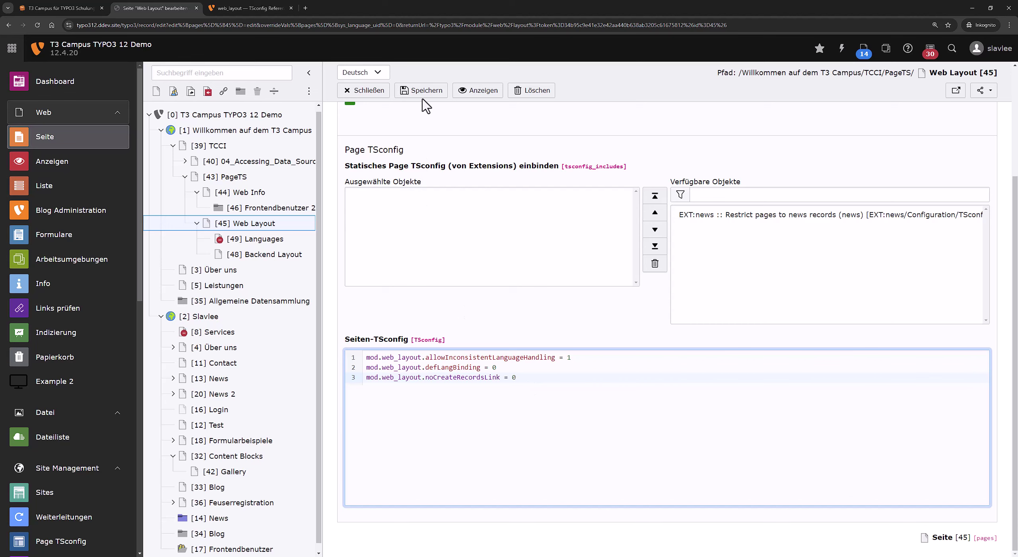
left_click(423, 91)
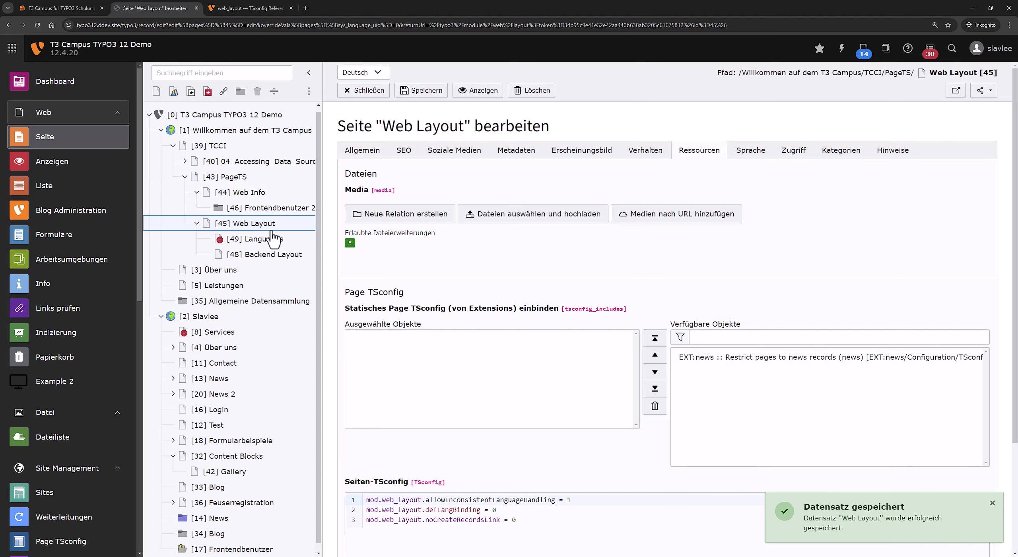
View the Web Layout page's content layout again, keeping the Layout view.
left_click(271, 230)
scroll(529, 302, "down", 1)
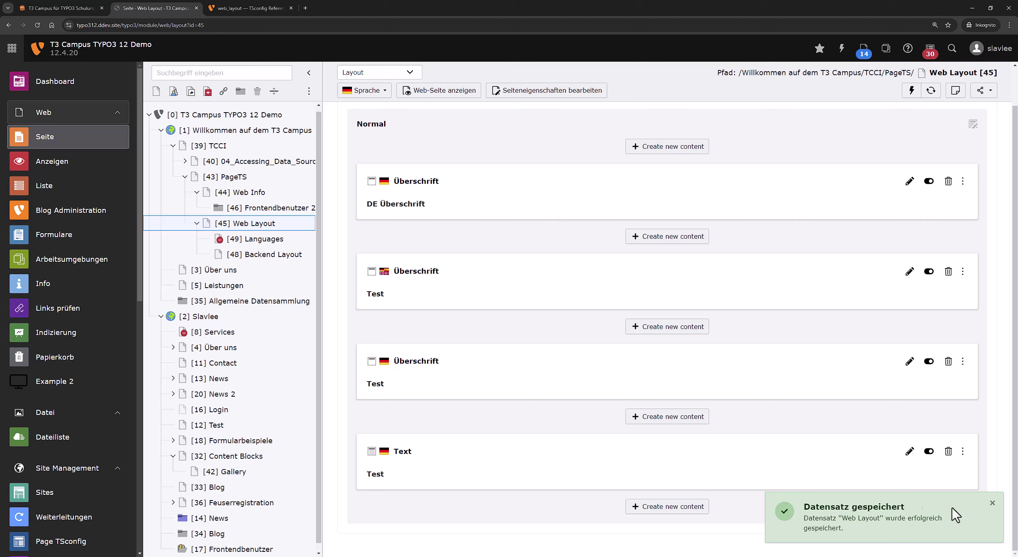
left_click(992, 503)
scroll(595, 341, "up", 1)
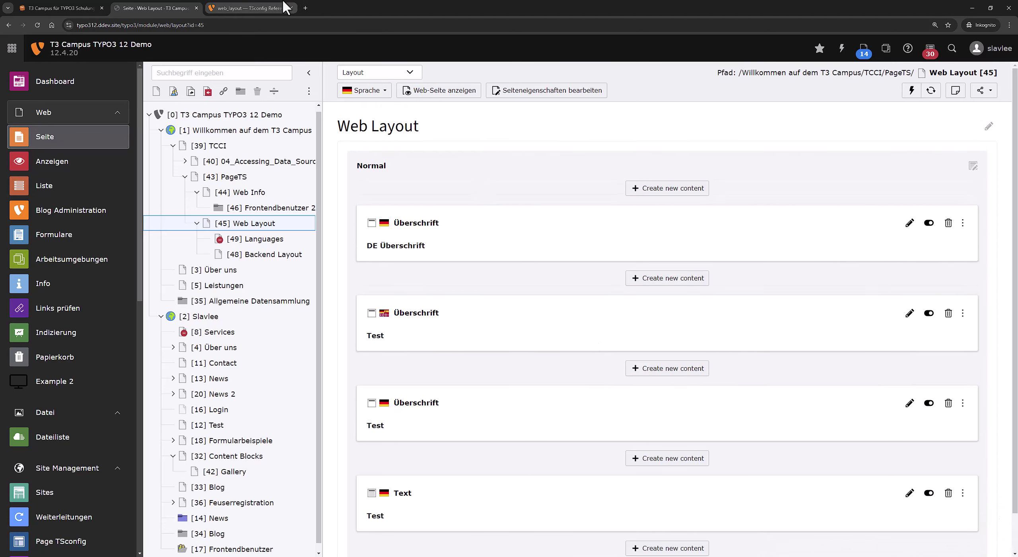
left_click(381, 75)
left_click(382, 75)
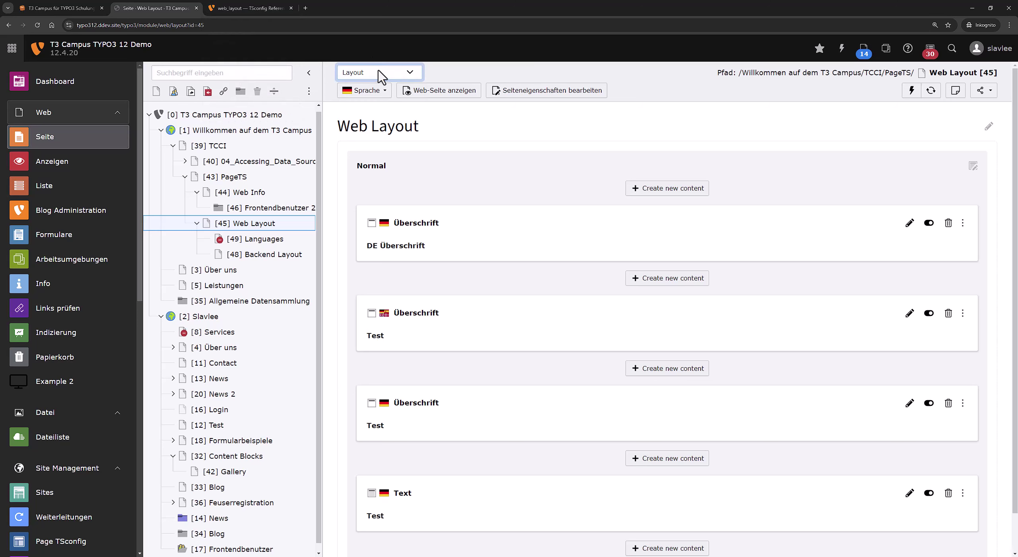
Scroll the TSconfig reference down to the tt_content.preview entry.
left_click(215, 6)
scroll(270, 247, "up", 4)
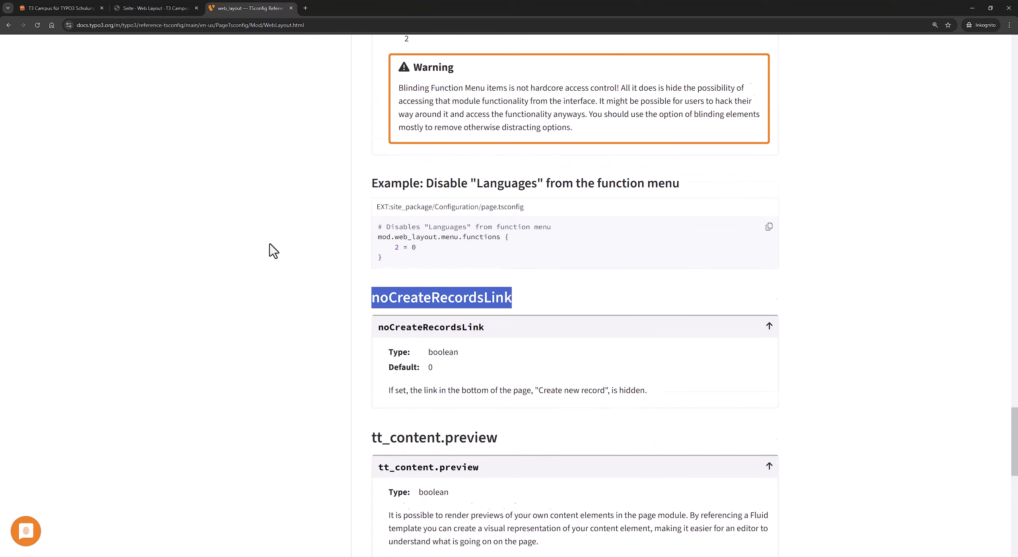
scroll(270, 286, "down", 5)
scroll(382, 245, "down", 4)
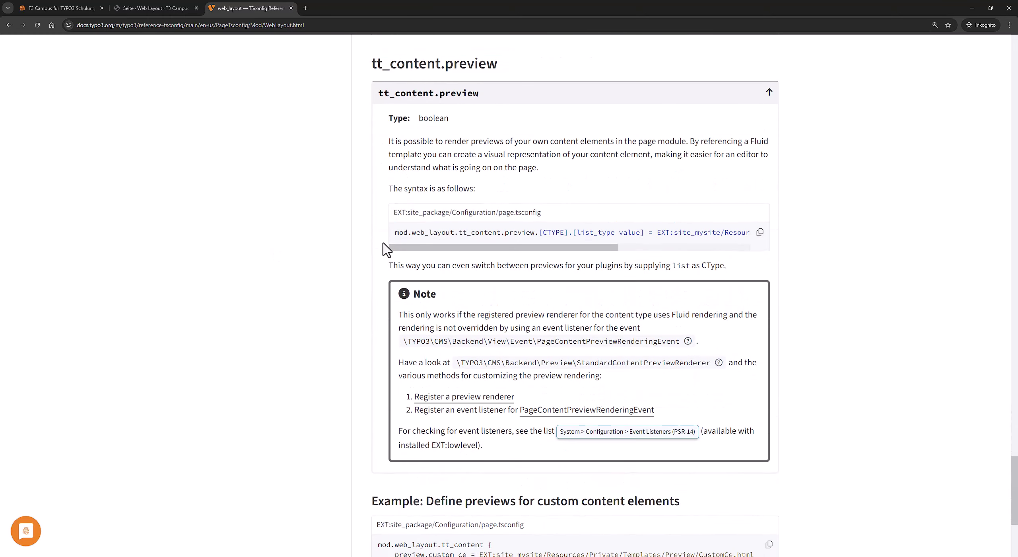